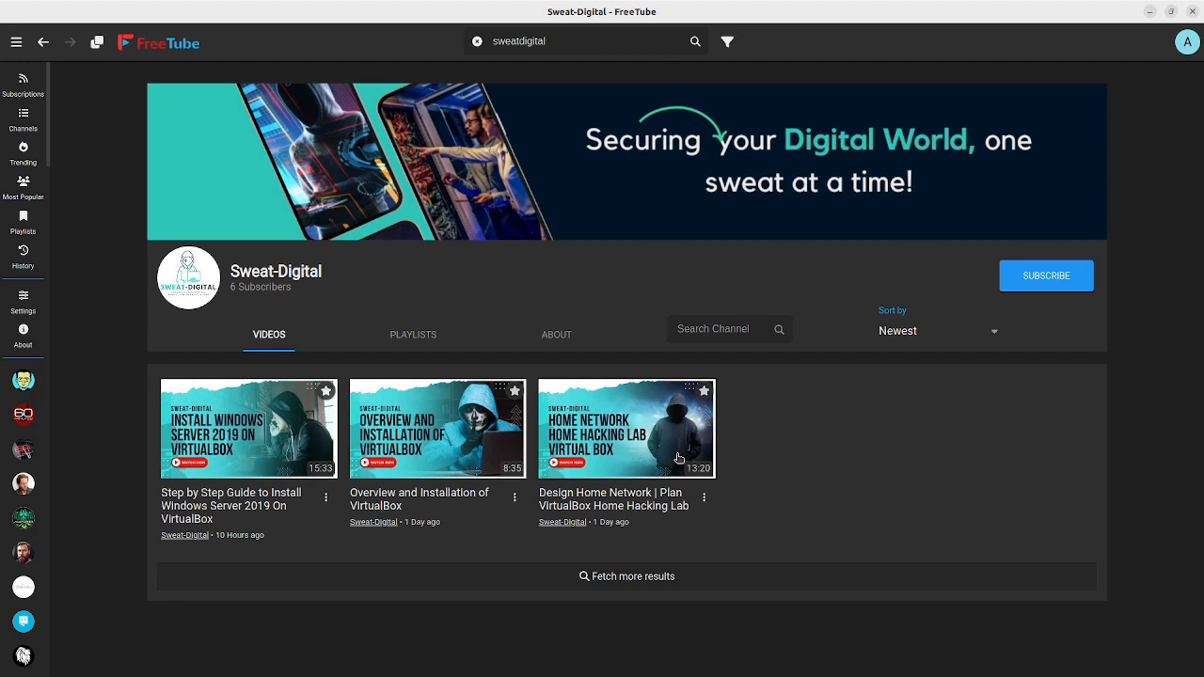
Minimize the video player and move the dc-hometest.org virtual machine into a new group in VirtualBox Manager.
left_click(1150, 12)
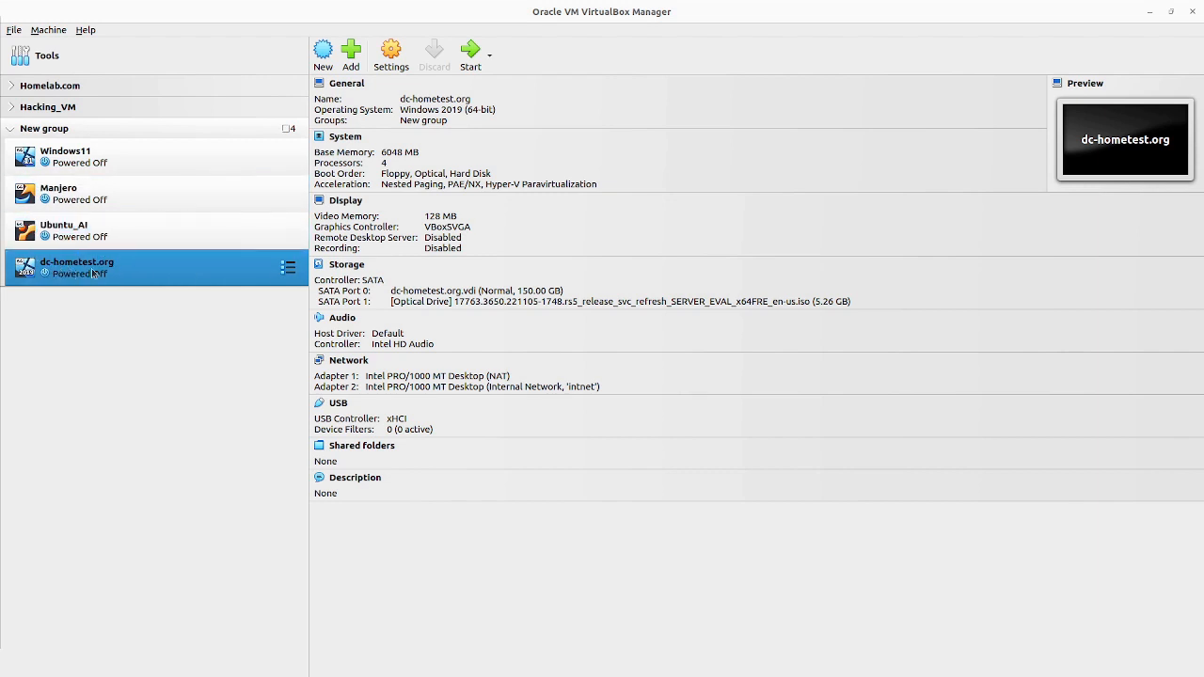
right_click(145, 272)
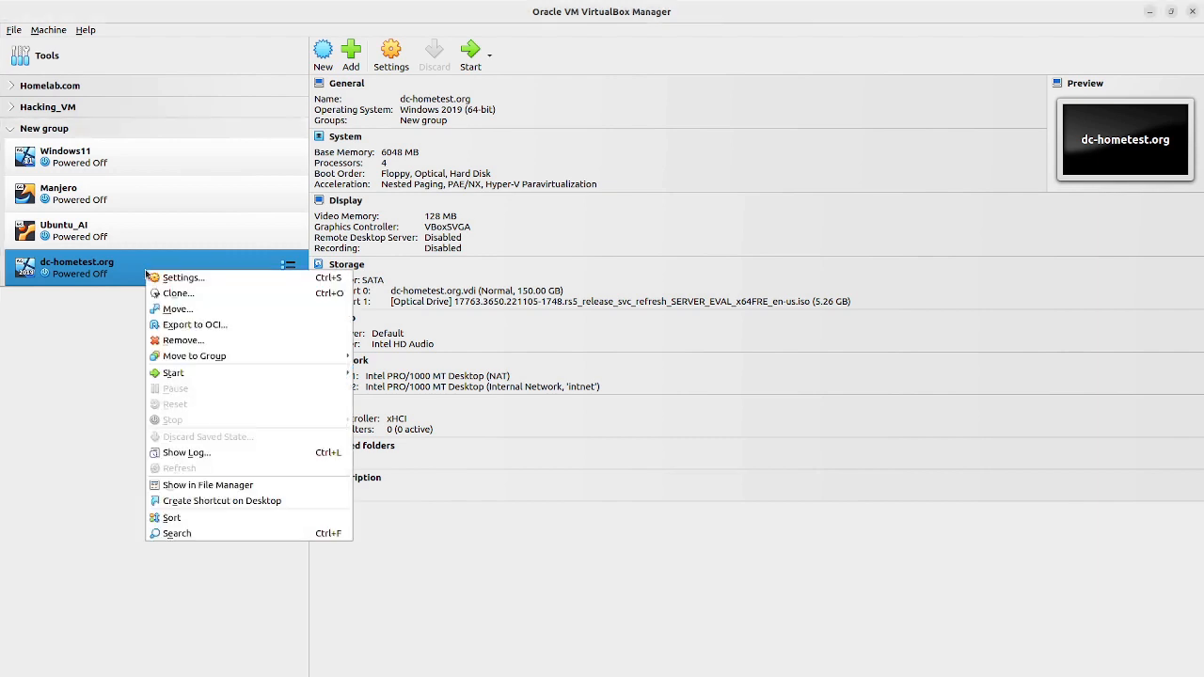
mouse_move(191, 356)
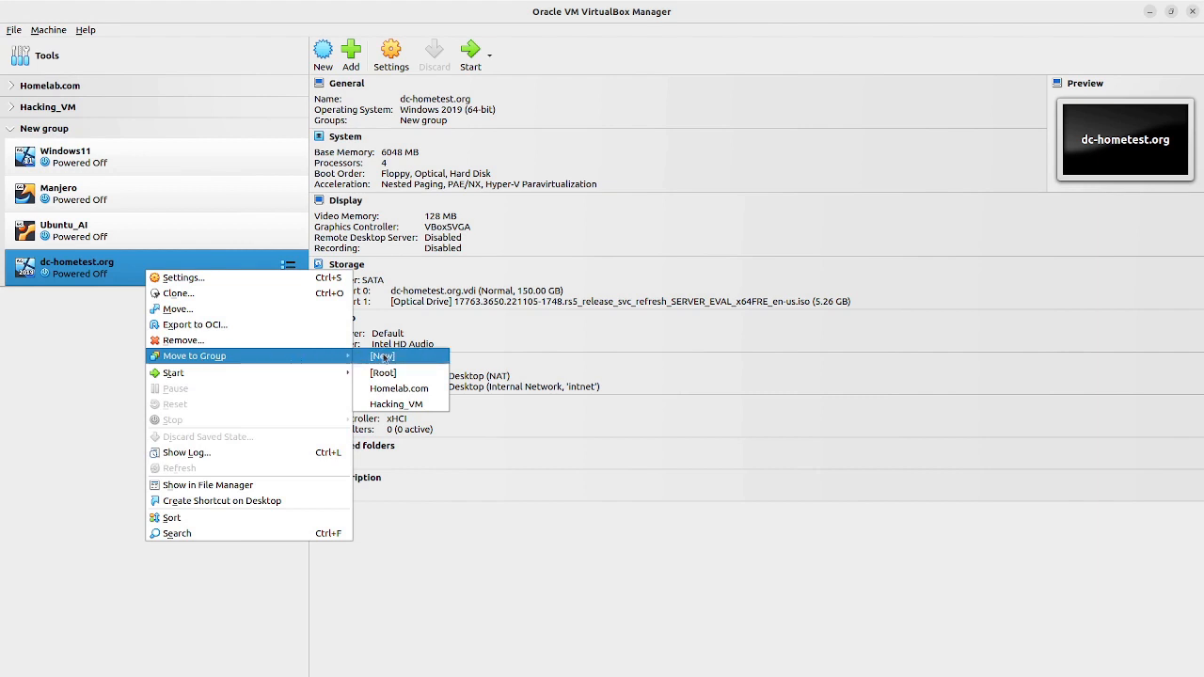
left_click(383, 359)
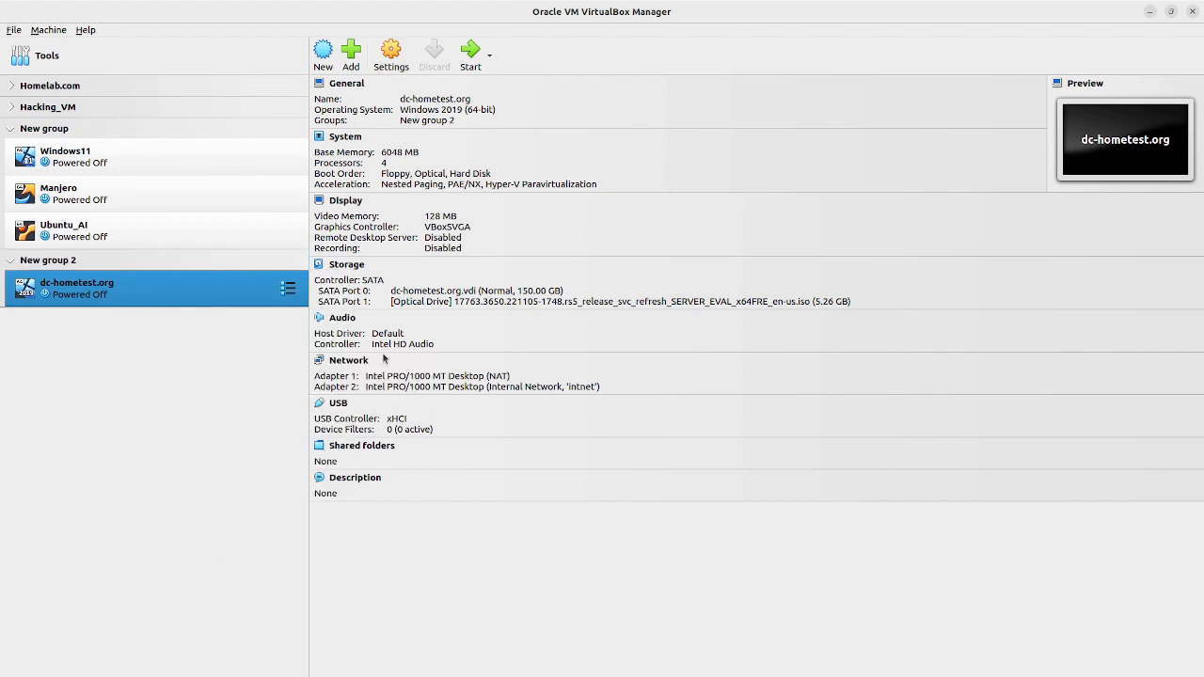
Rename the new group containing dc-hometest.org as Hometest.org and expand it to show its machine.
double_click(52, 261)
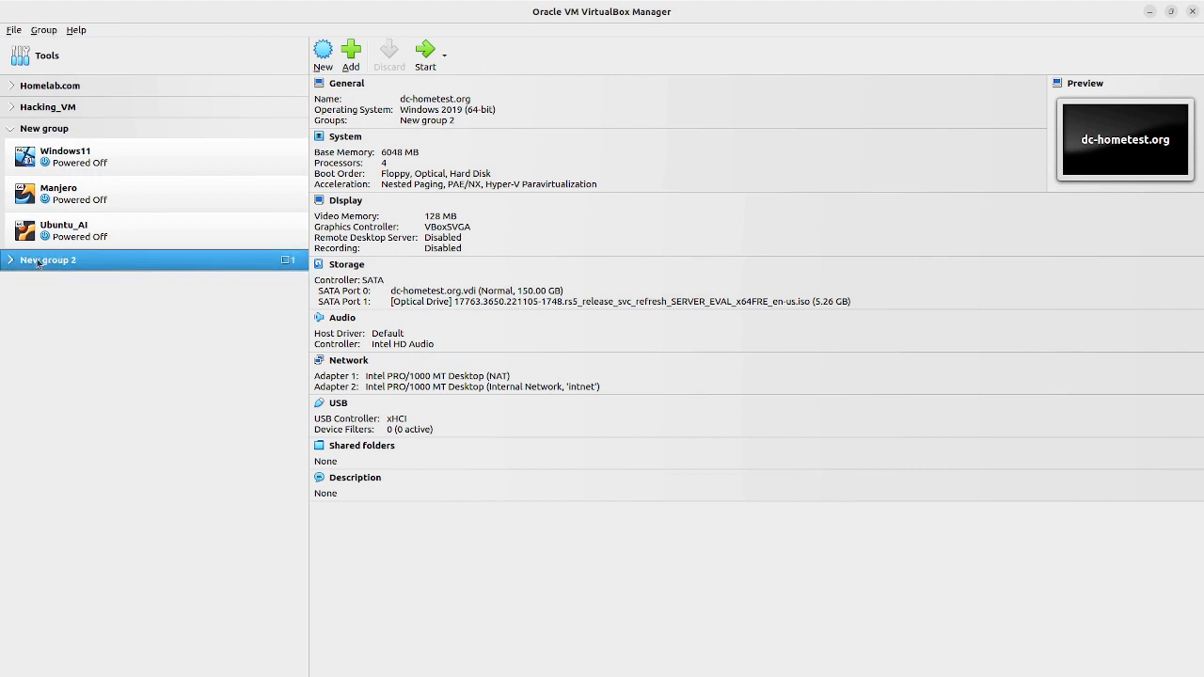
right_click(24, 261)
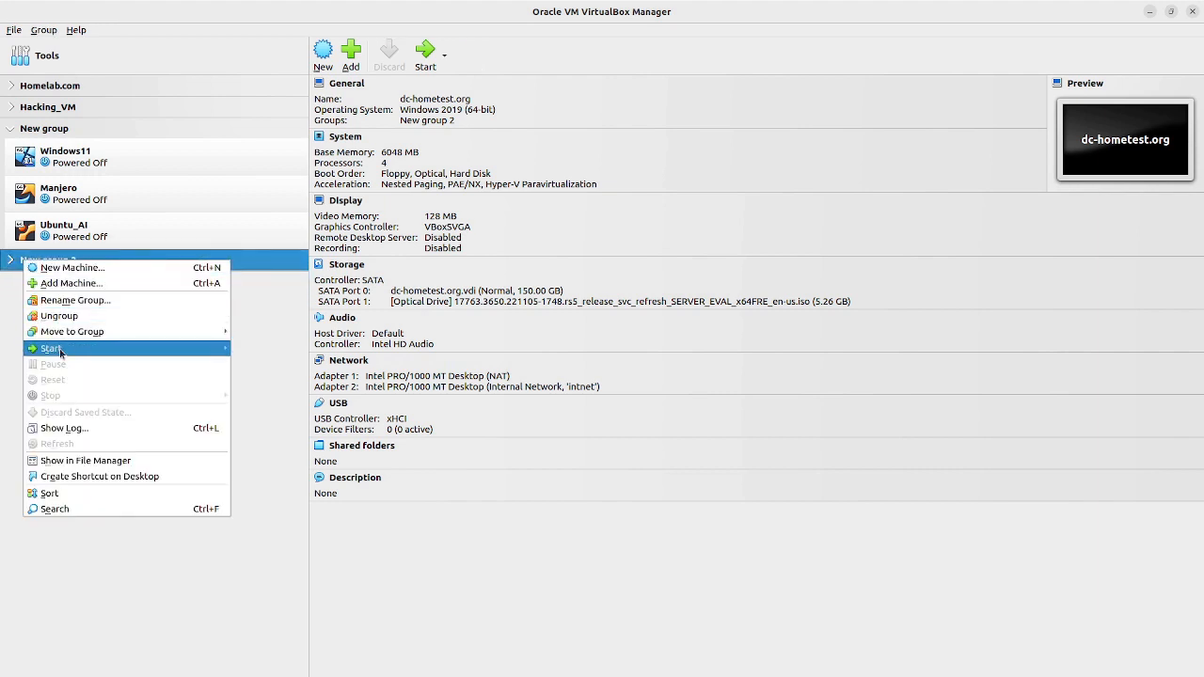
left_click(70, 301)
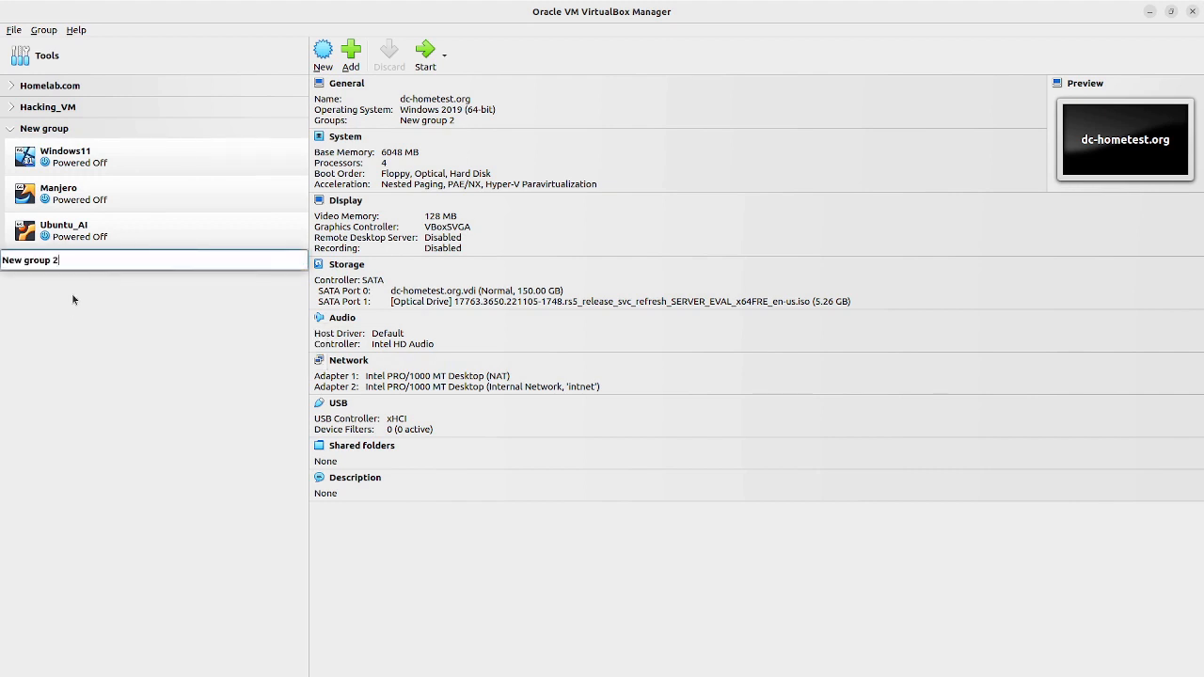
key("BackSpace")
key("BackSpace")
key("BackSpace")
key("BackSpace")
key("BackSpace")
key("BackSpace")
key("BackSpace")
key("BackSpace")
key("BackSpace")
key("BackSpace")
key("BackSpace")
type("Hometest")
key("Return")
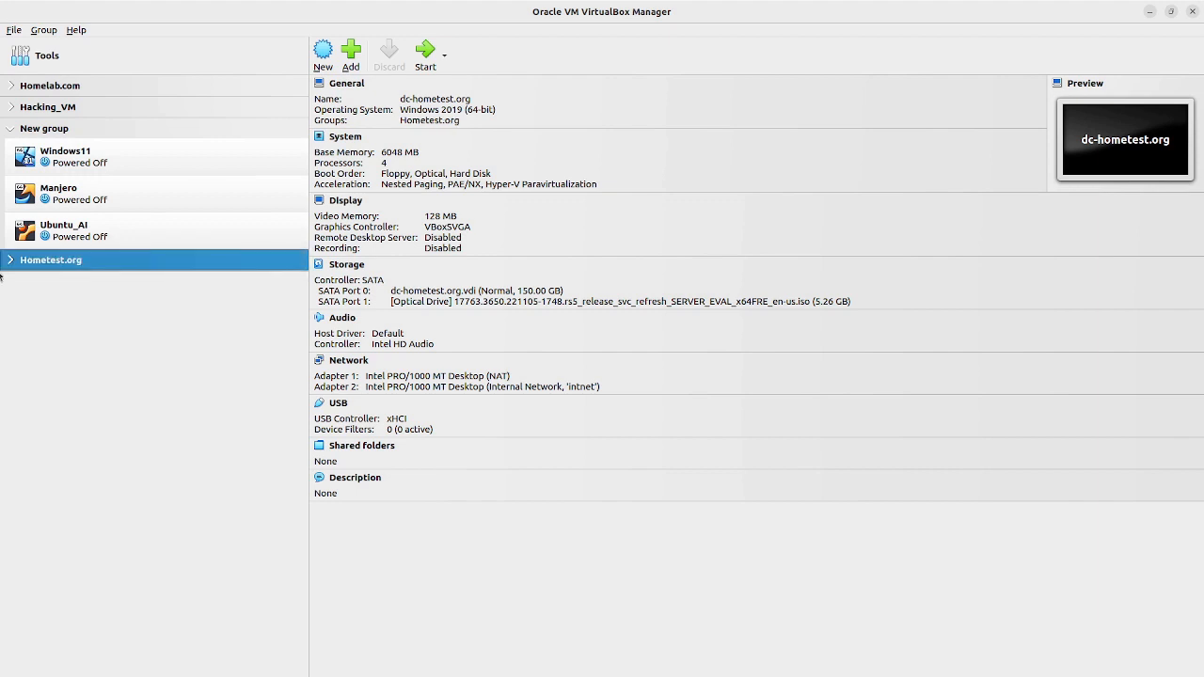
left_click(11, 264)
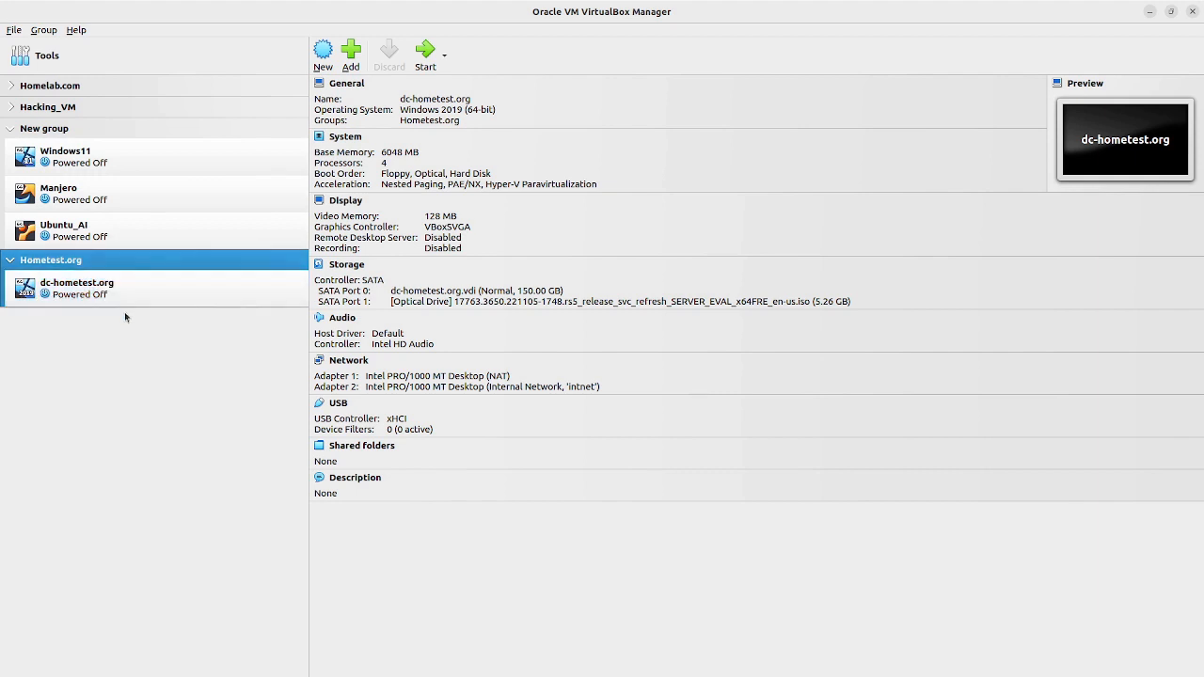
Start the dc-hometest.org virtual machine and remove the Windows Server installation disk from its virtual optical drive.
left_click(425, 59)
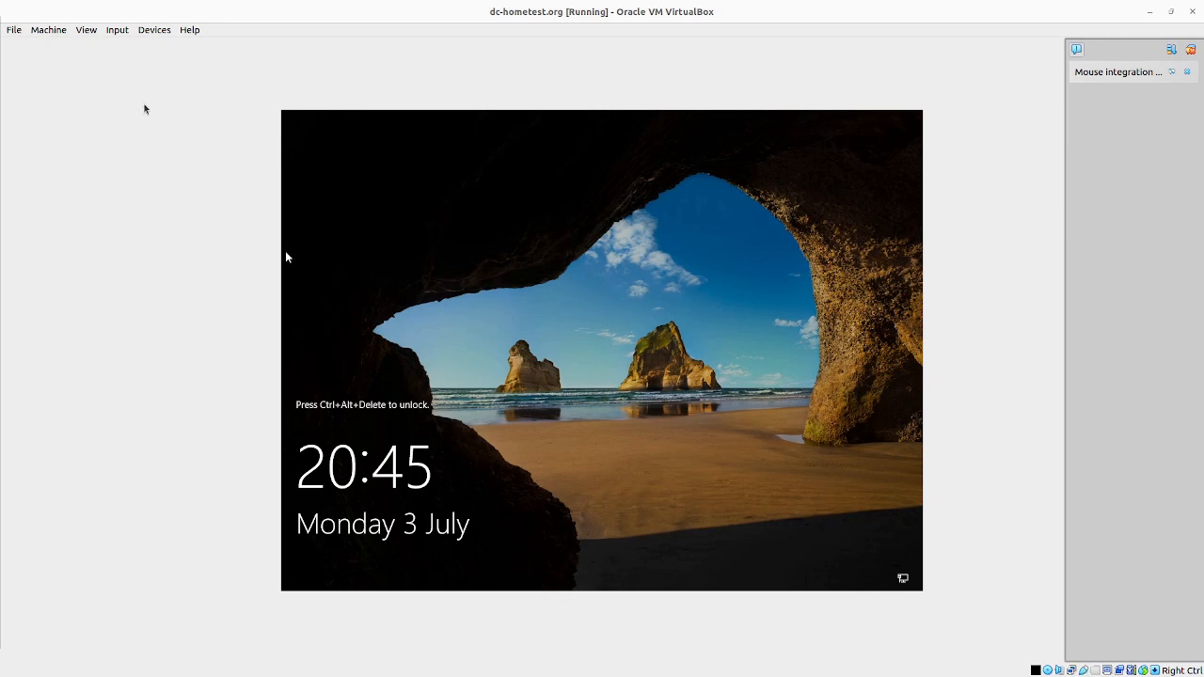
left_click(152, 31)
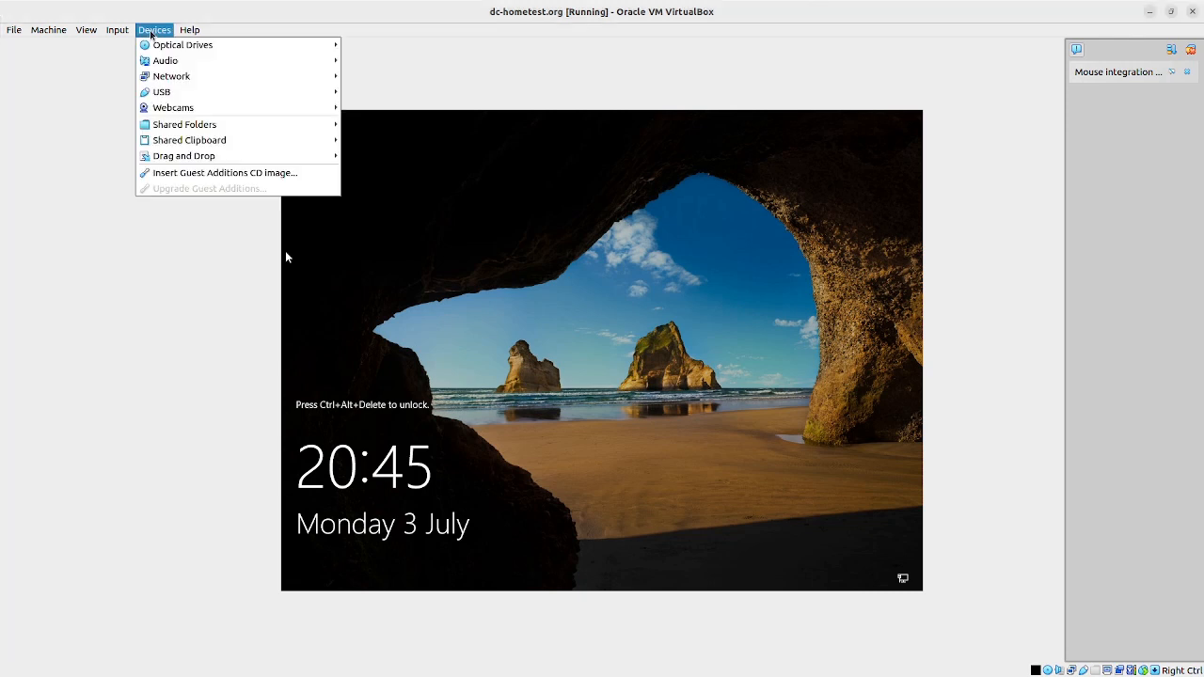
mouse_move(160, 45)
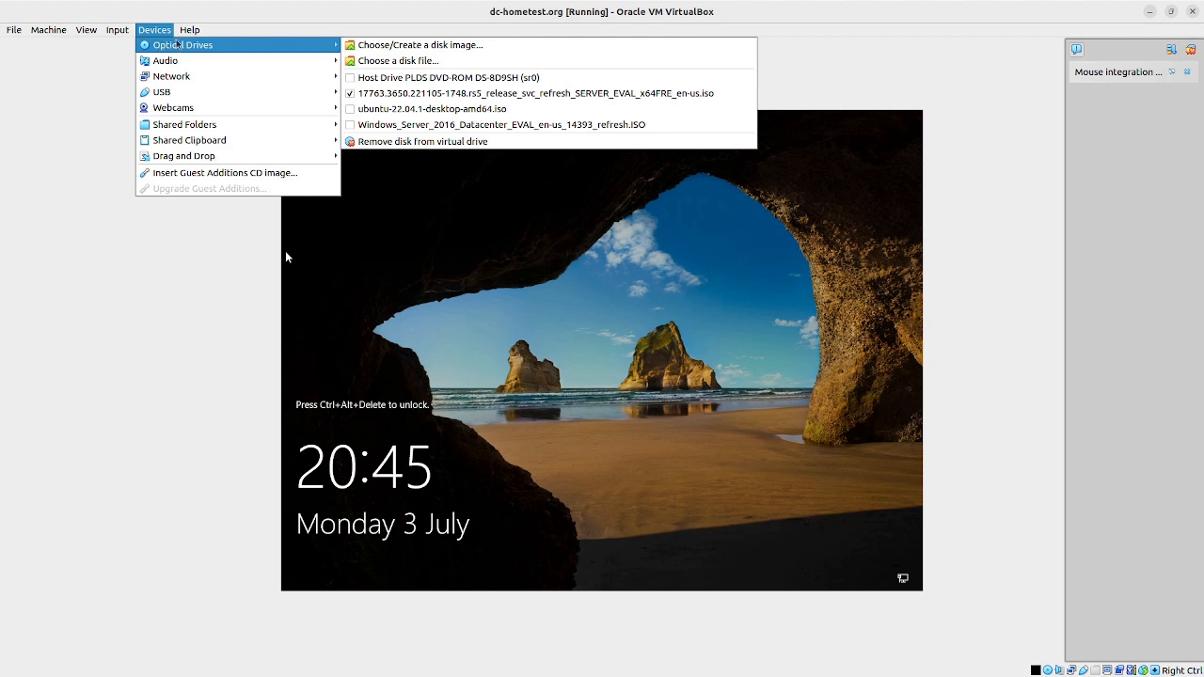
left_click(393, 142)
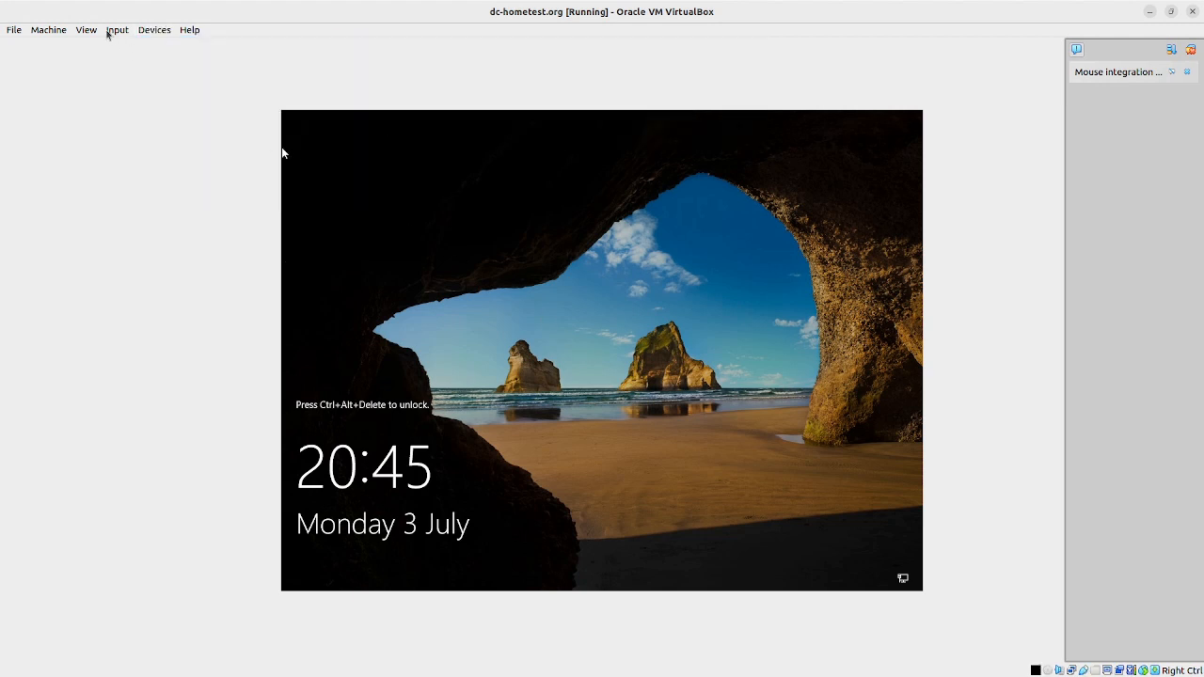
Send Ctrl-Alt-Del to the guest and sign in as Administrator with the account password.
left_click(113, 30)
mouse_move(141, 45)
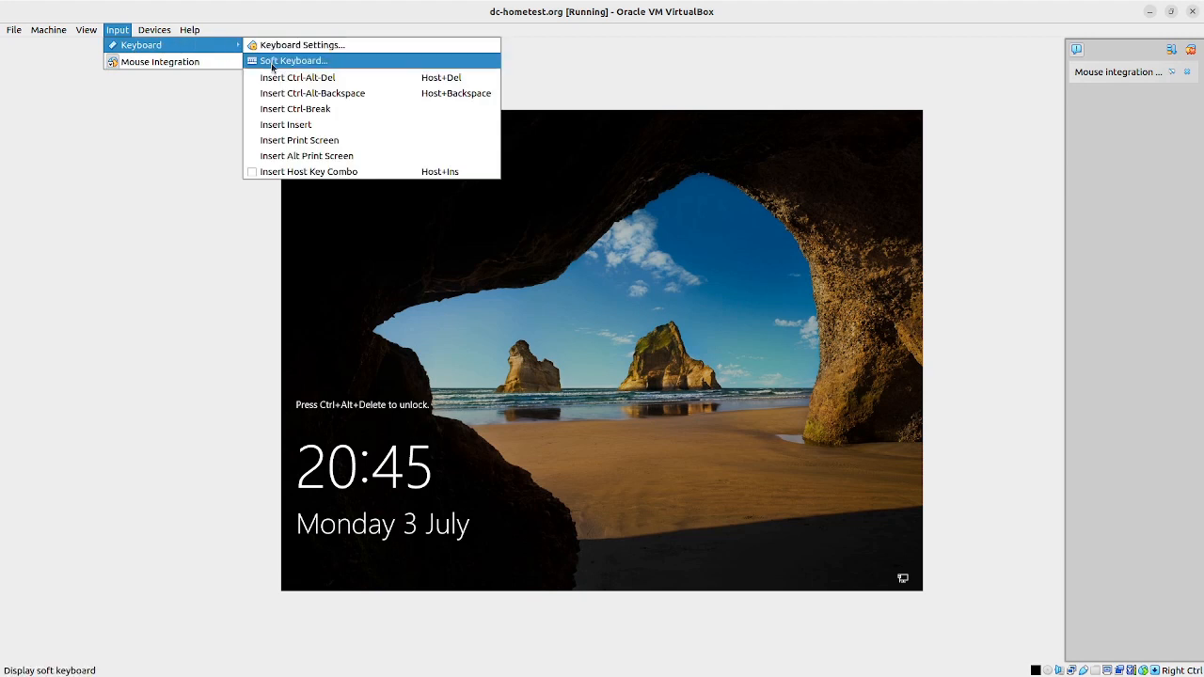
left_click(299, 80)
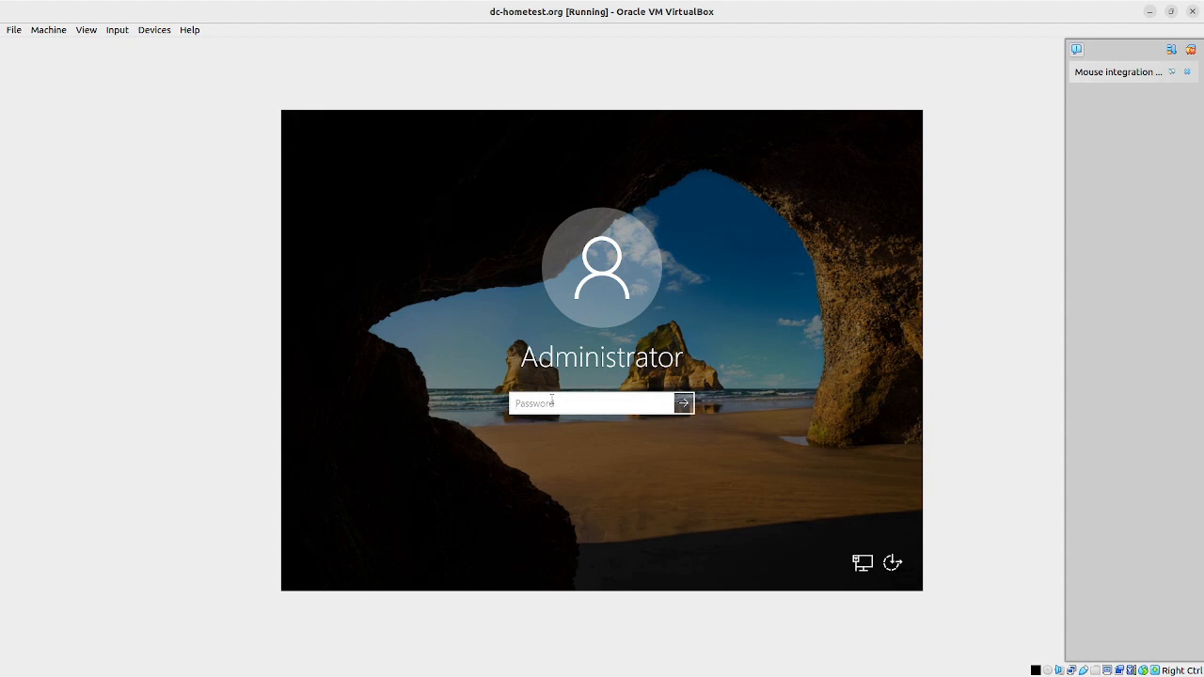
type("•••••••••••")
key("Return")
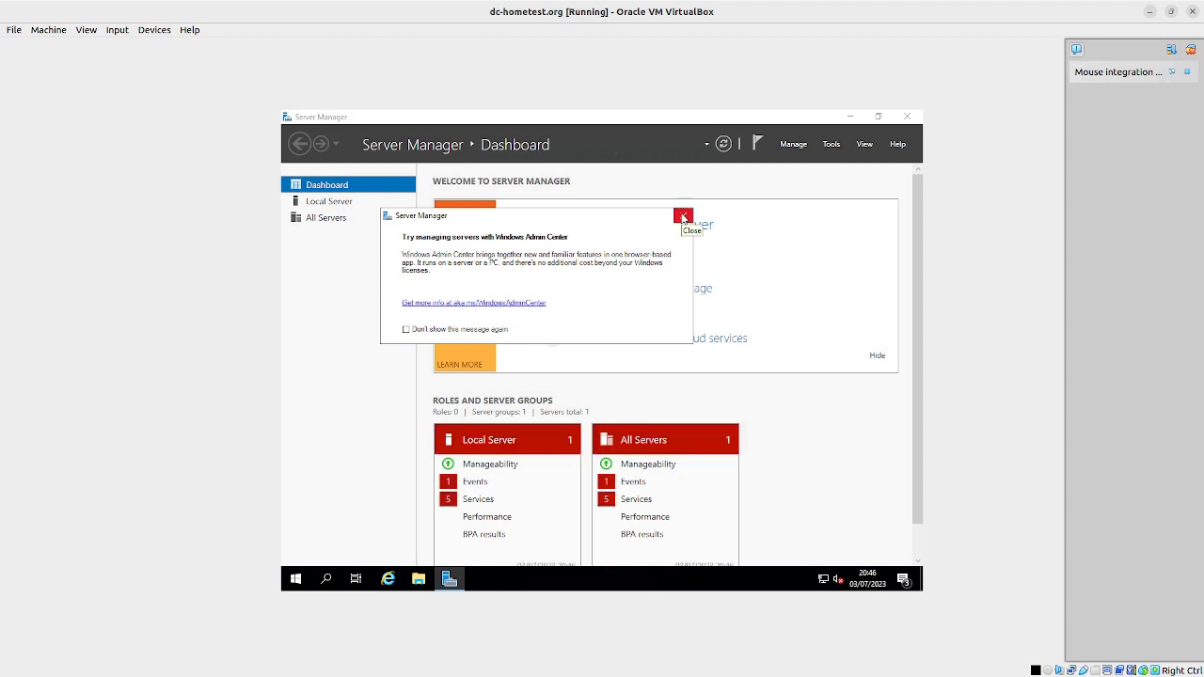
Dismiss the Windows Admin Center message, minimize Server Manager, and insert the Guest Additions CD image into the virtual machine.
left_click(684, 217)
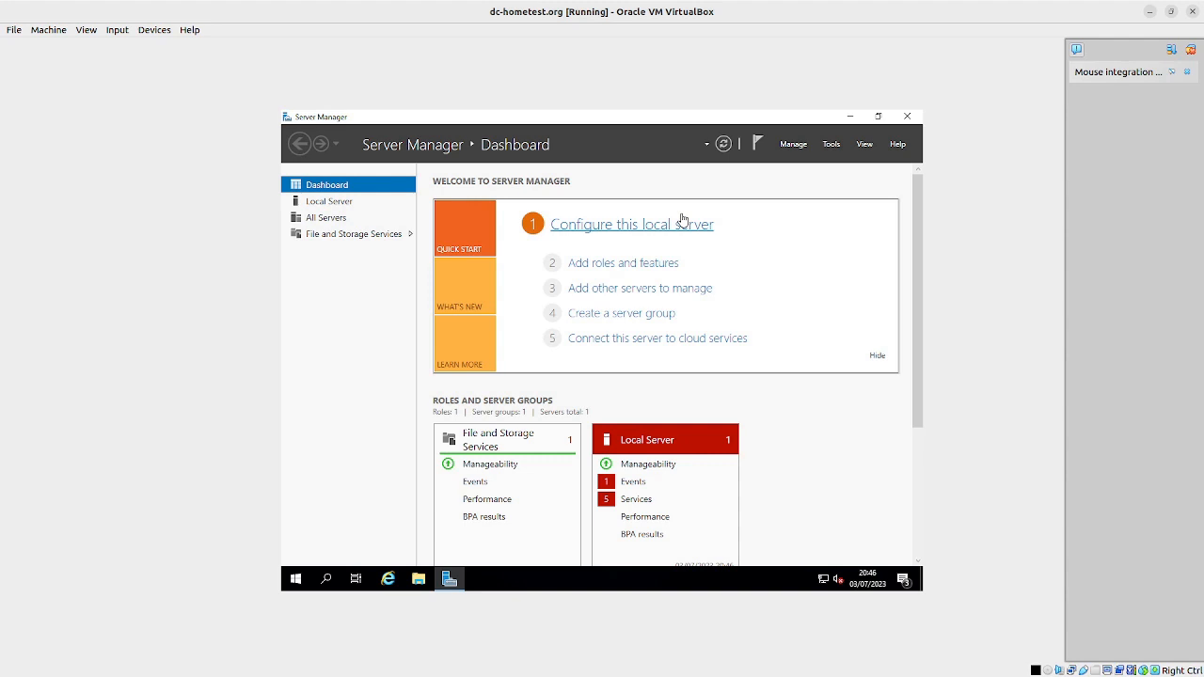
left_click(850, 118)
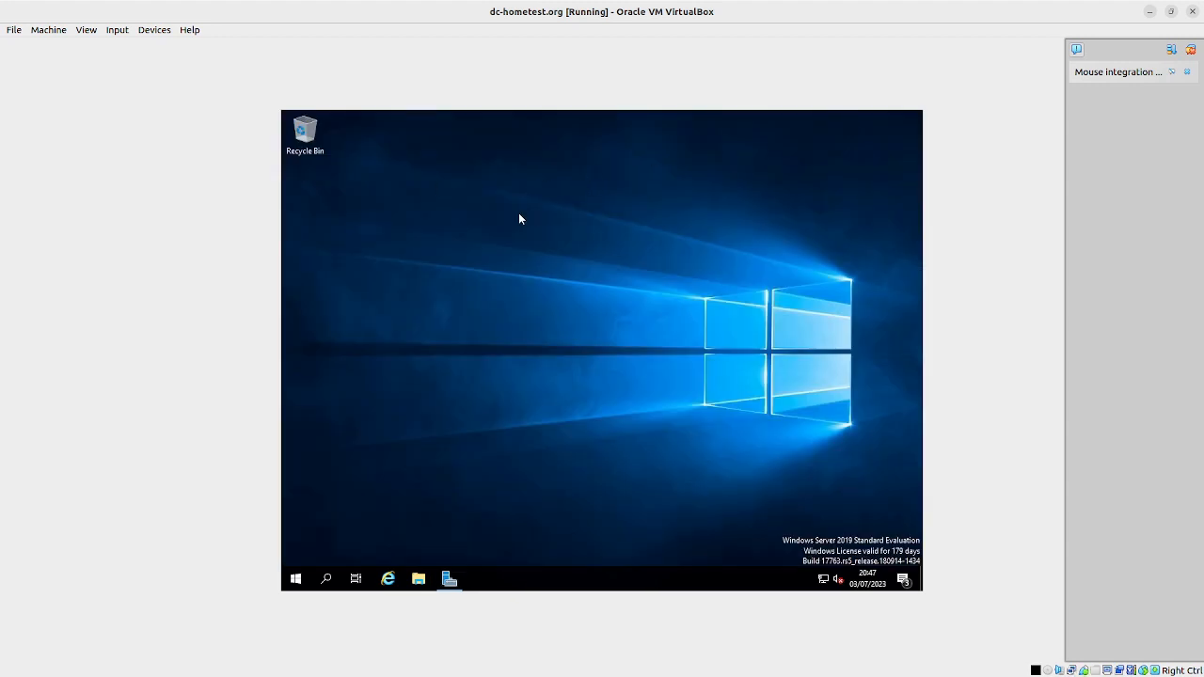
left_click(153, 31)
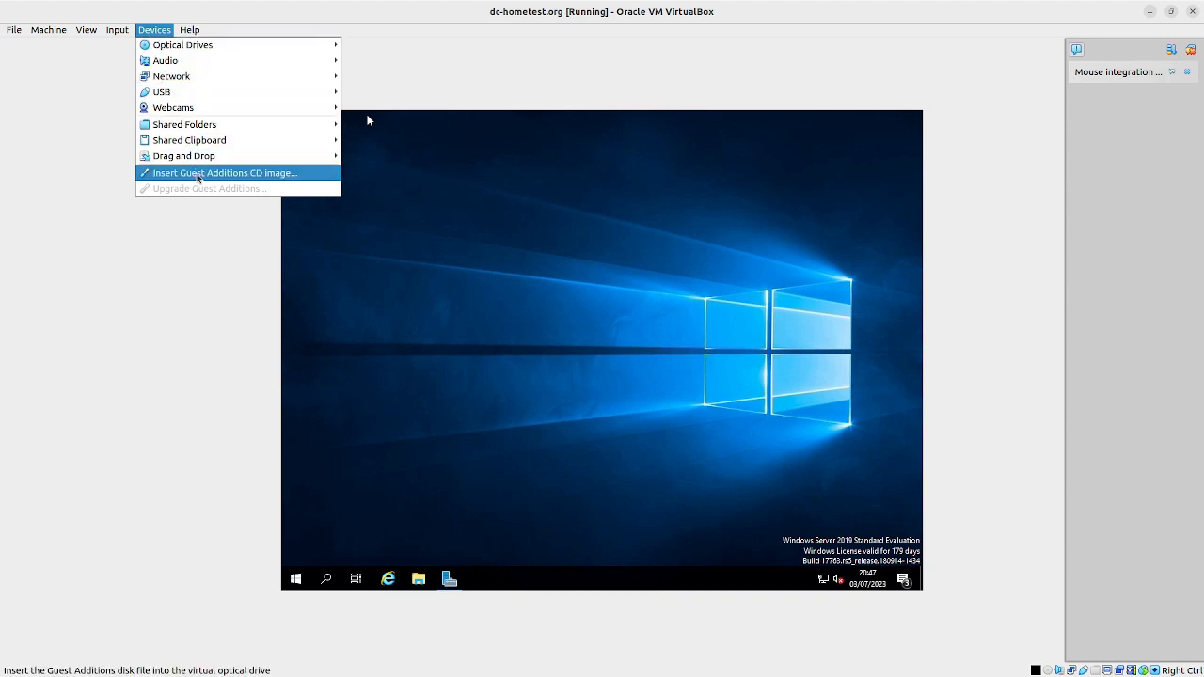
left_click(199, 173)
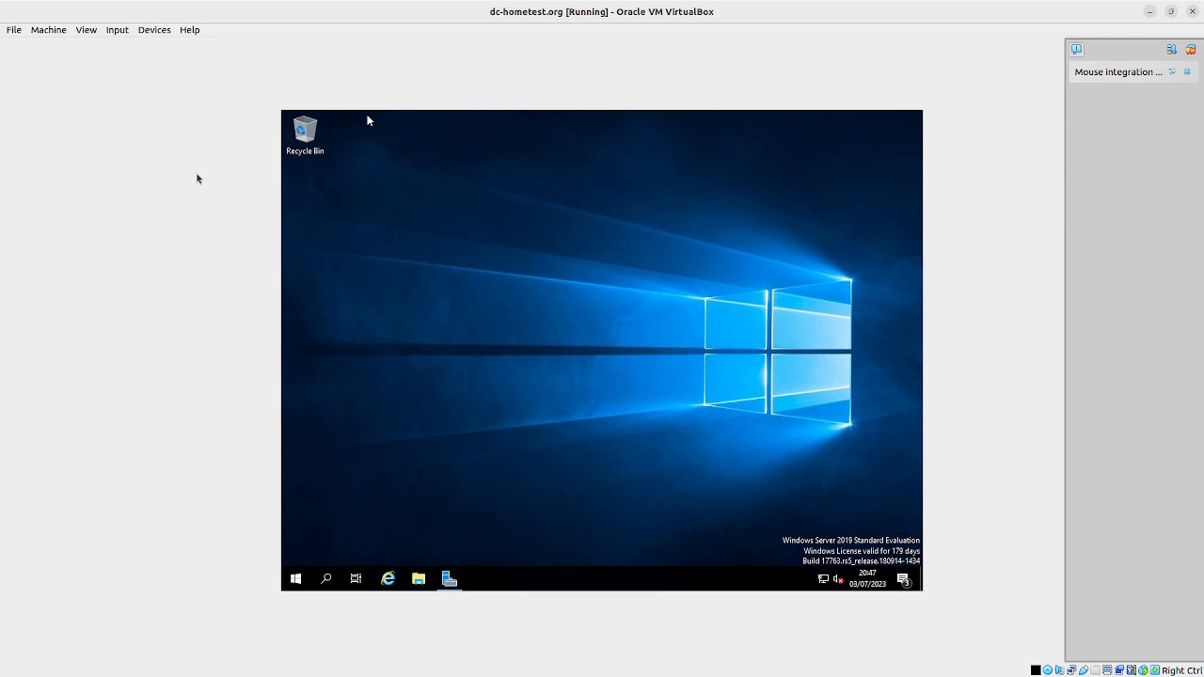
Open the VirtualBox Guest Additions CD drive in the guest's File Explorer and run the VBoxWindowsAdditions installer.
left_click(418, 578)
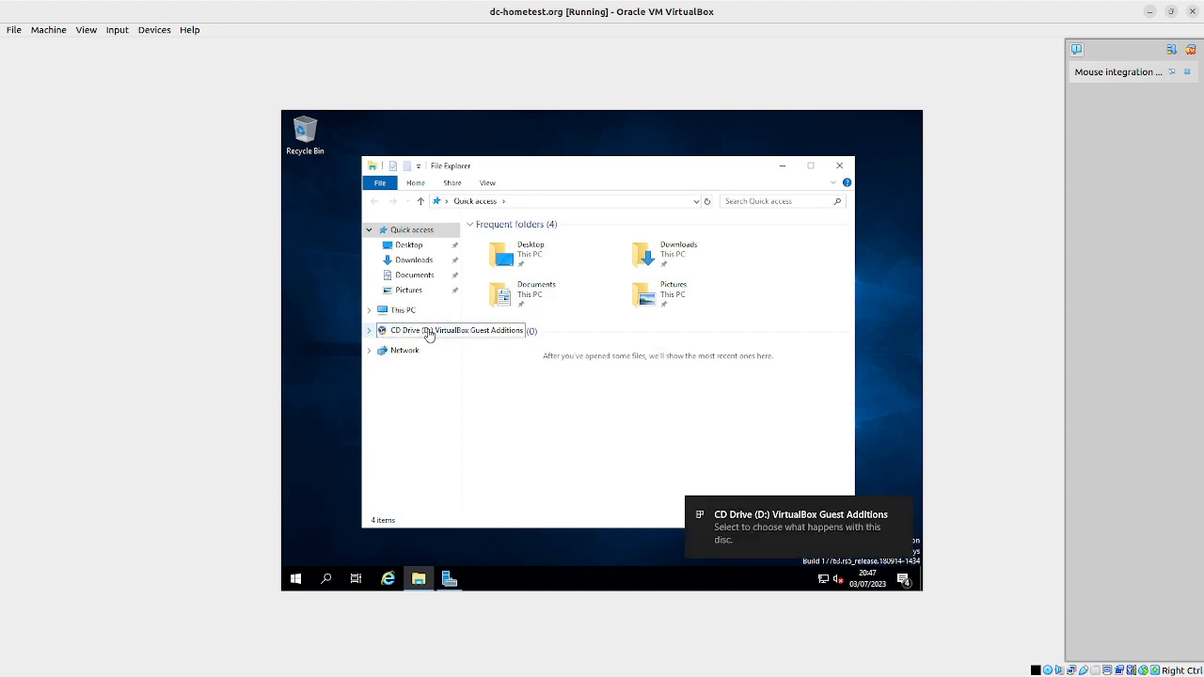
left_click(425, 334)
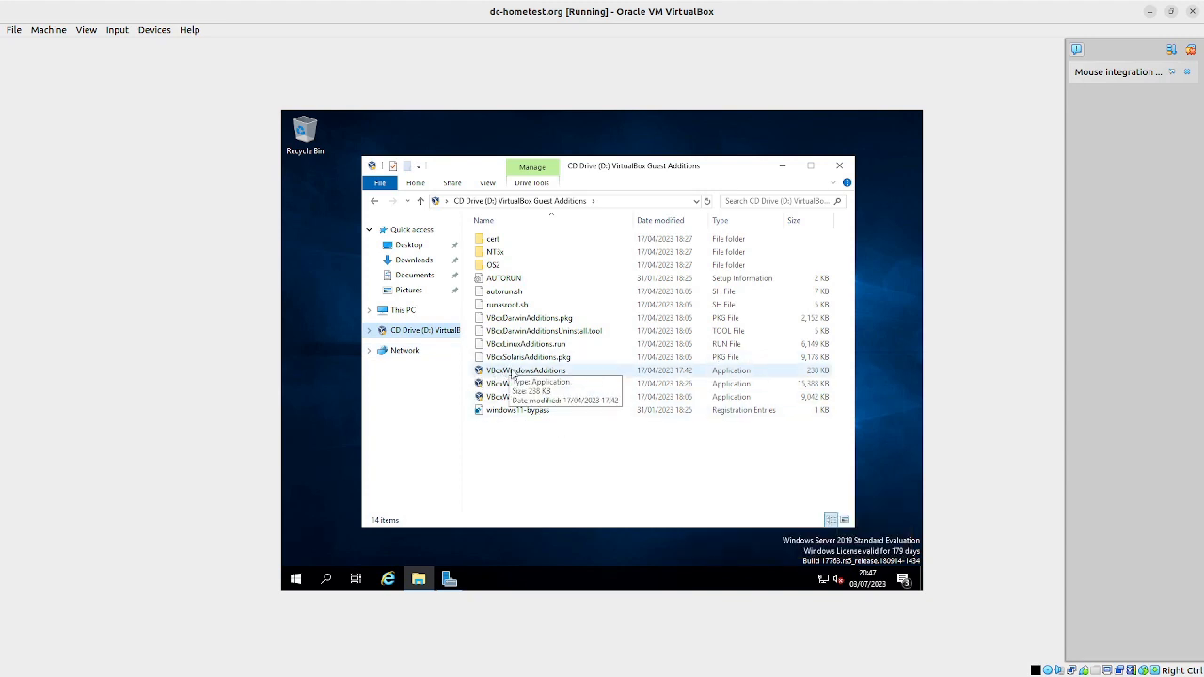
left_click(561, 373)
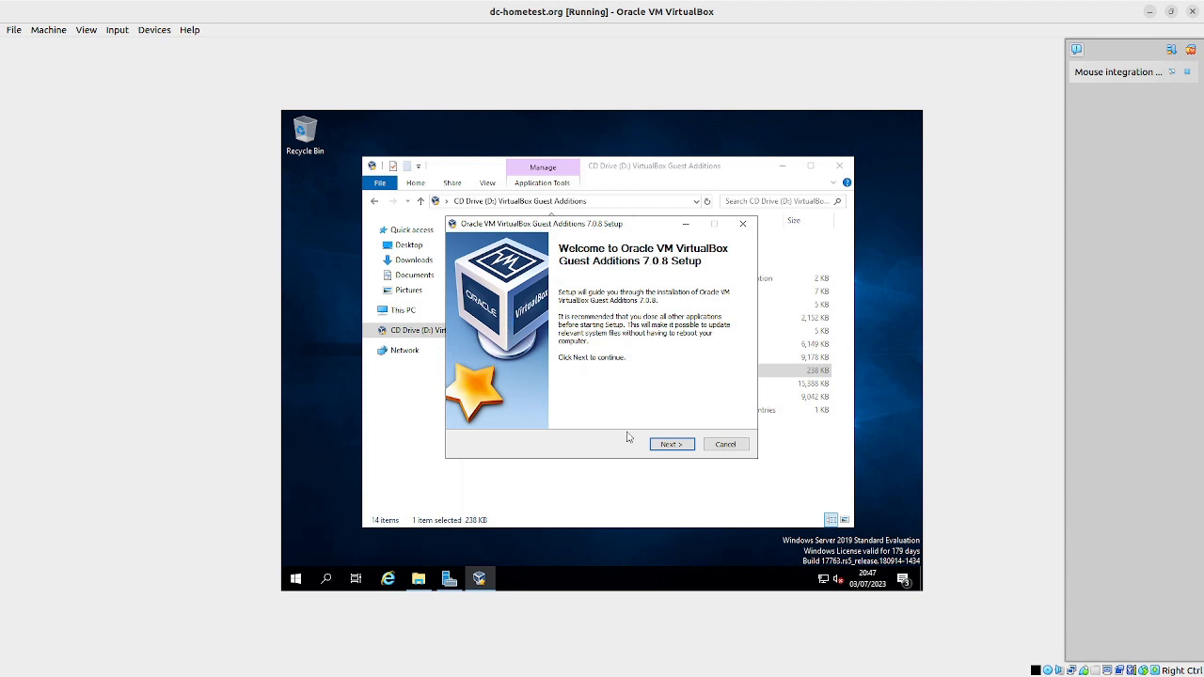
Install Guest Additions 7.0.8 with the default destination folder and components, finishing with Reboot now.
left_click(668, 445)
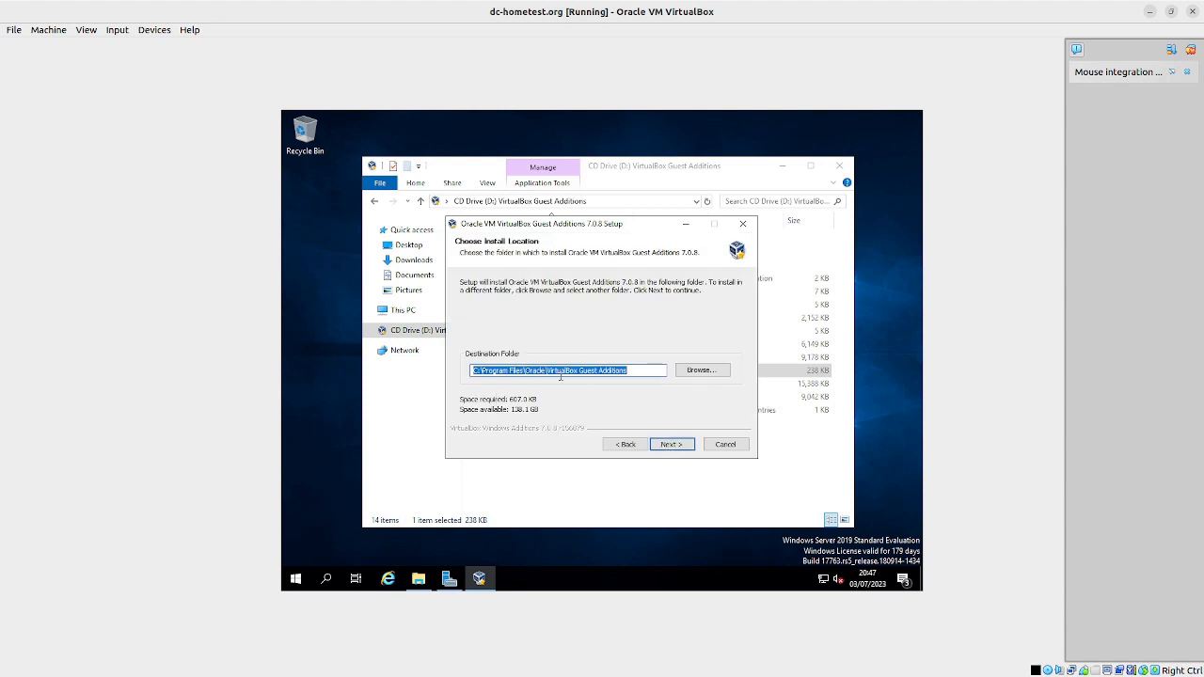
left_click(673, 445)
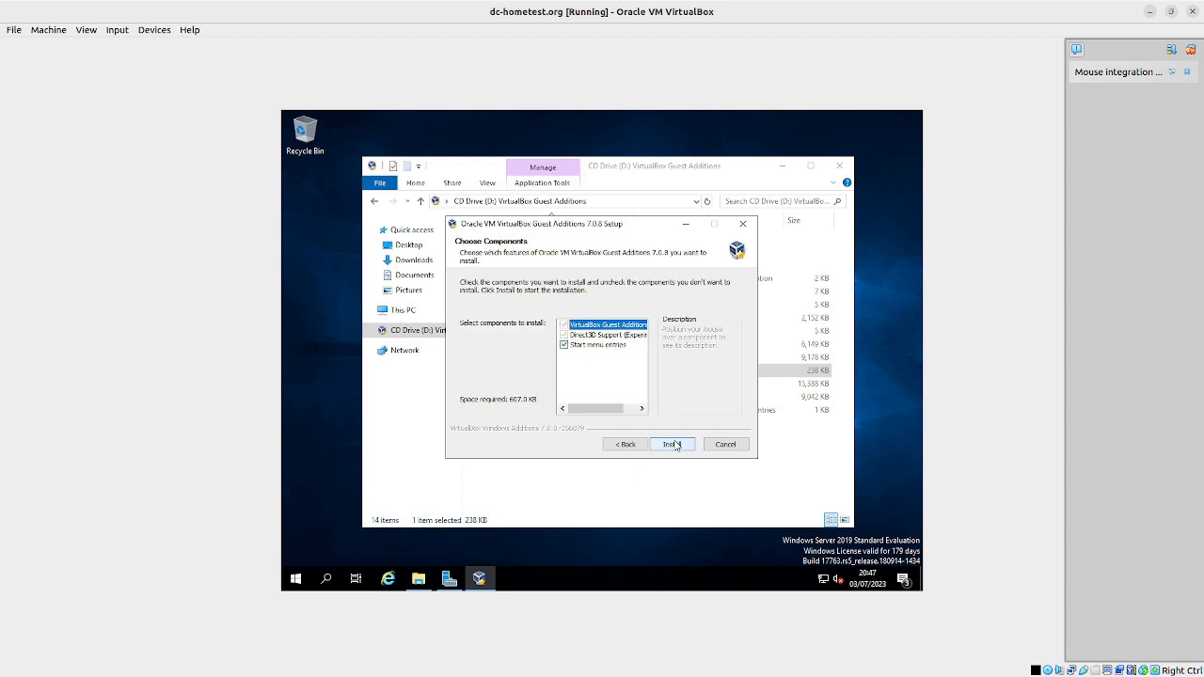
left_click(673, 445)
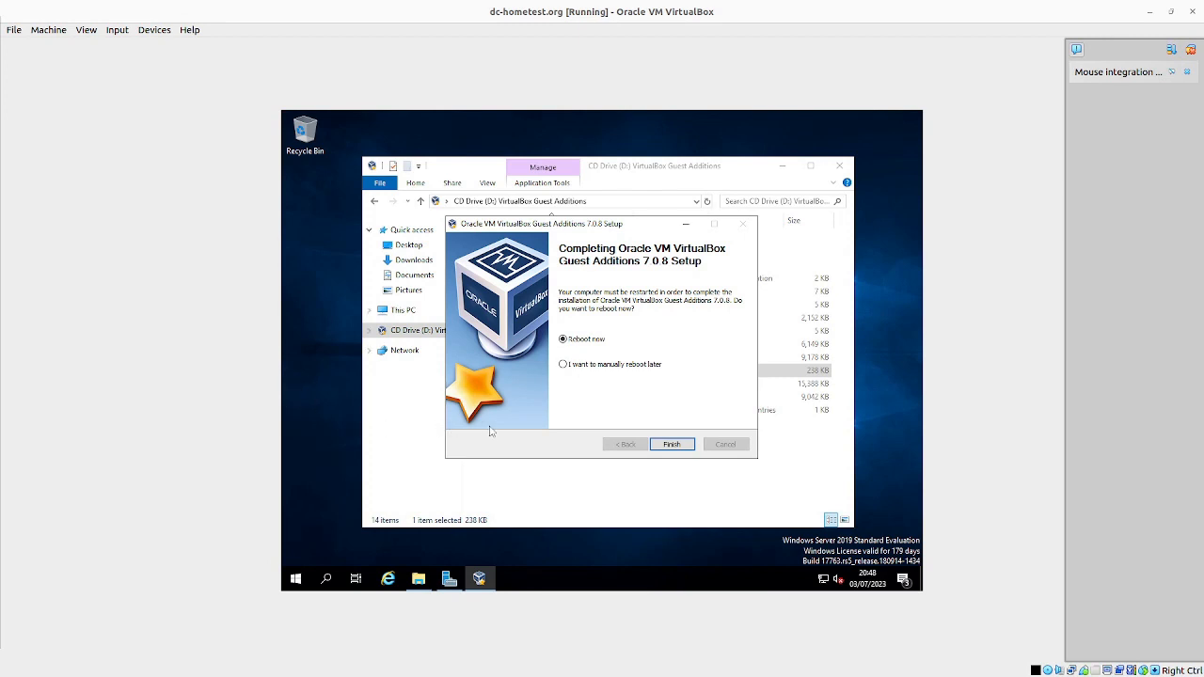
left_click(672, 443)
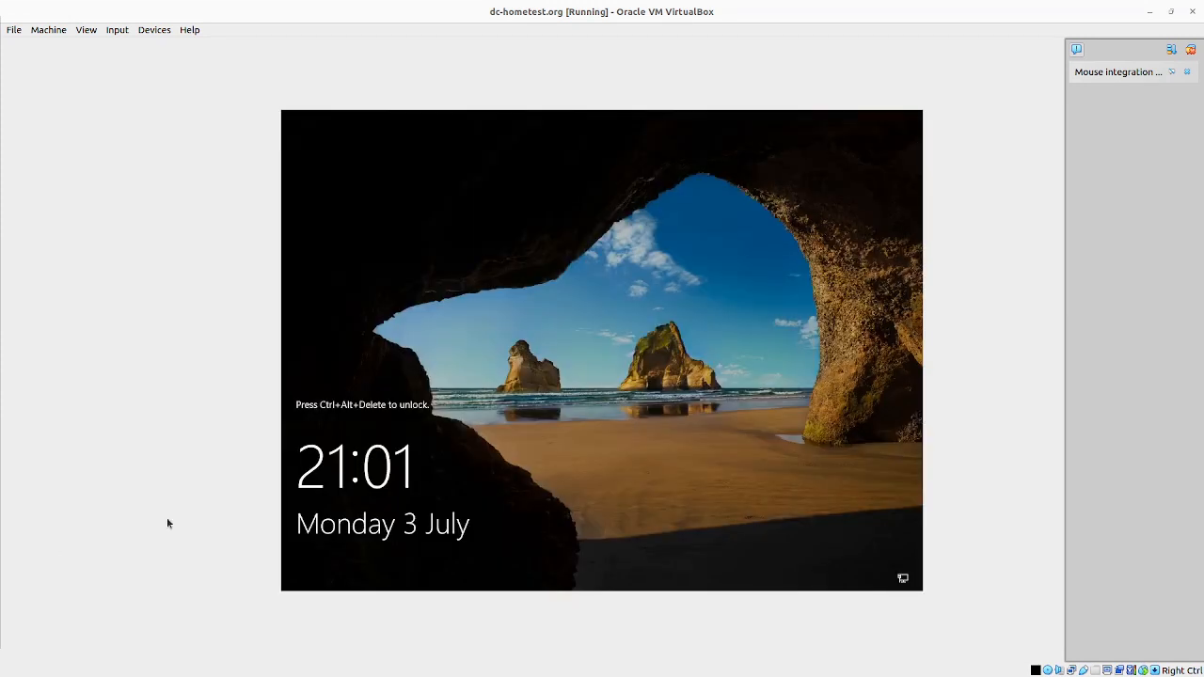
Unlock the restarted server by sending Ctrl-Alt-Del and enter the Administrator account password to sign in.
left_click(115, 29)
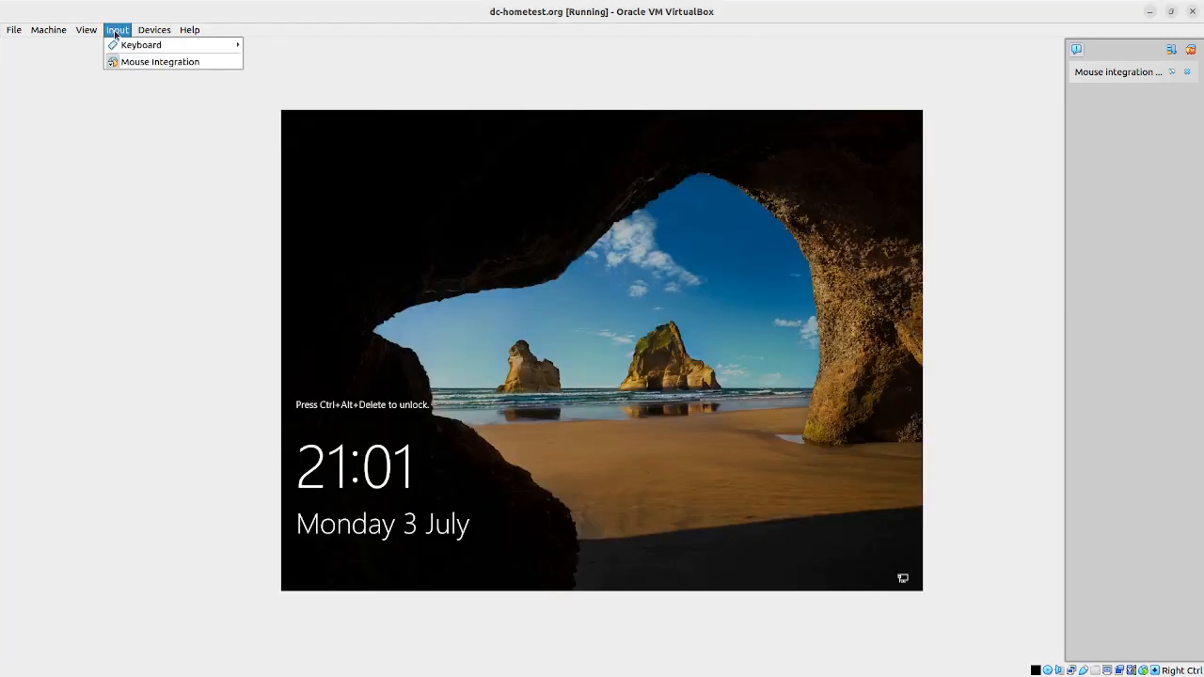
mouse_move(132, 45)
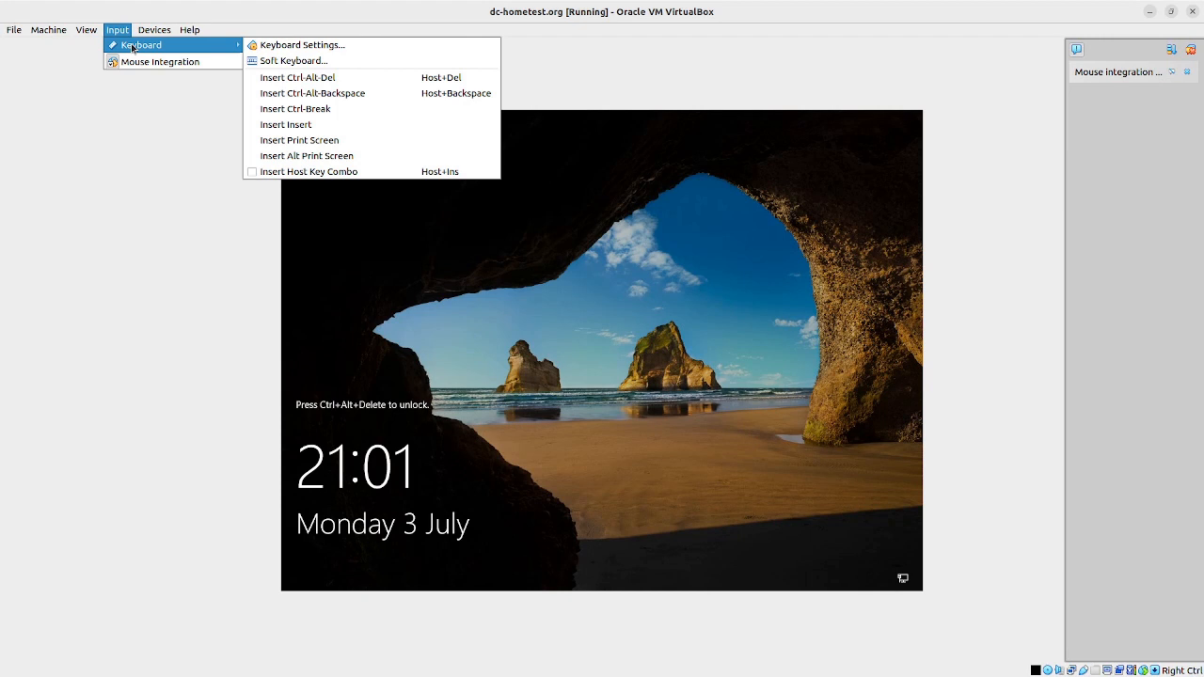
left_click(290, 79)
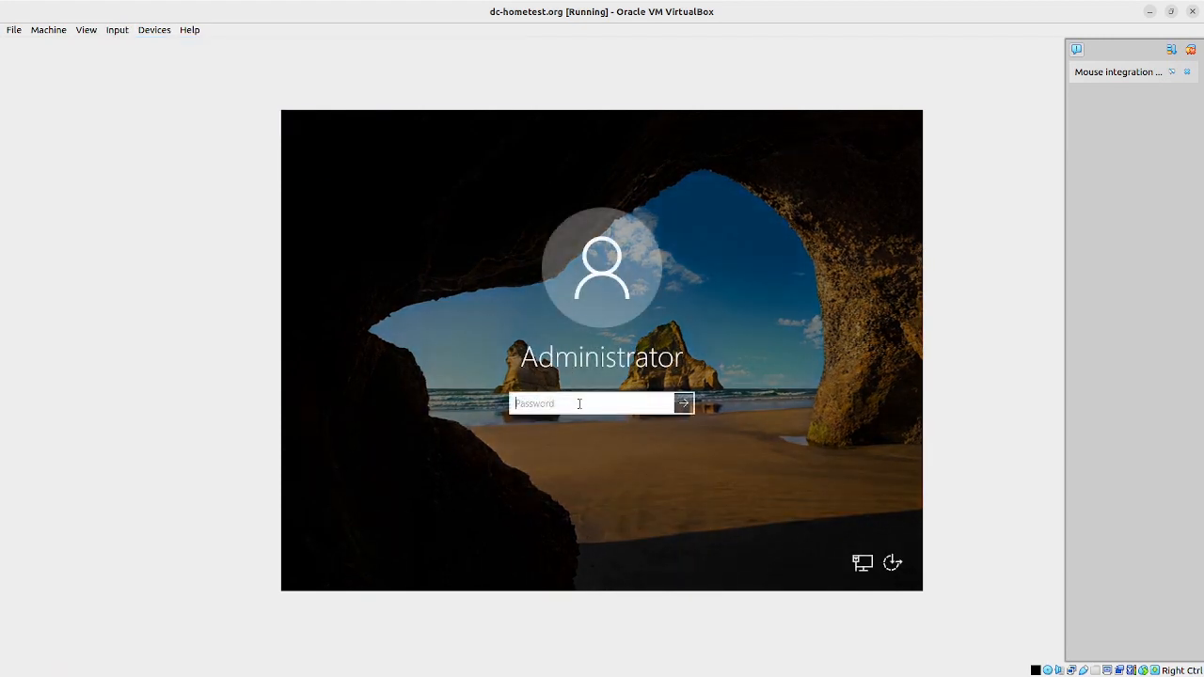
type("••••••••••••")
key("Return")
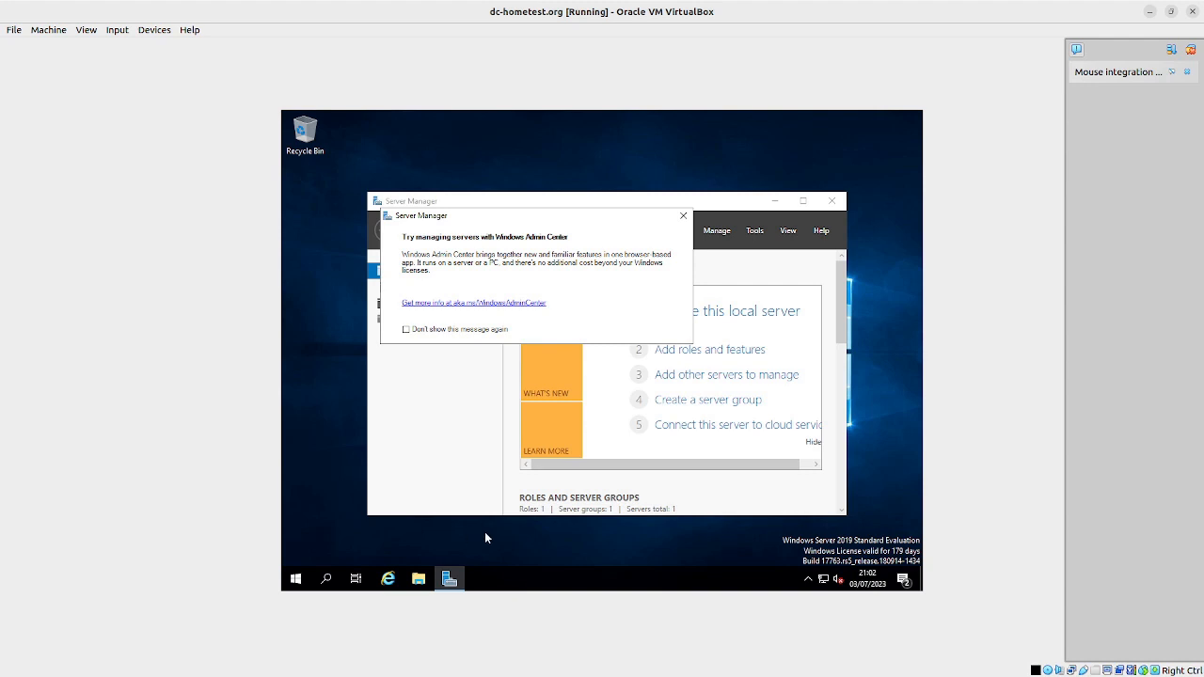
Open the server's Network & Internet settings and maximize the Settings window.
mouse_move(823, 581)
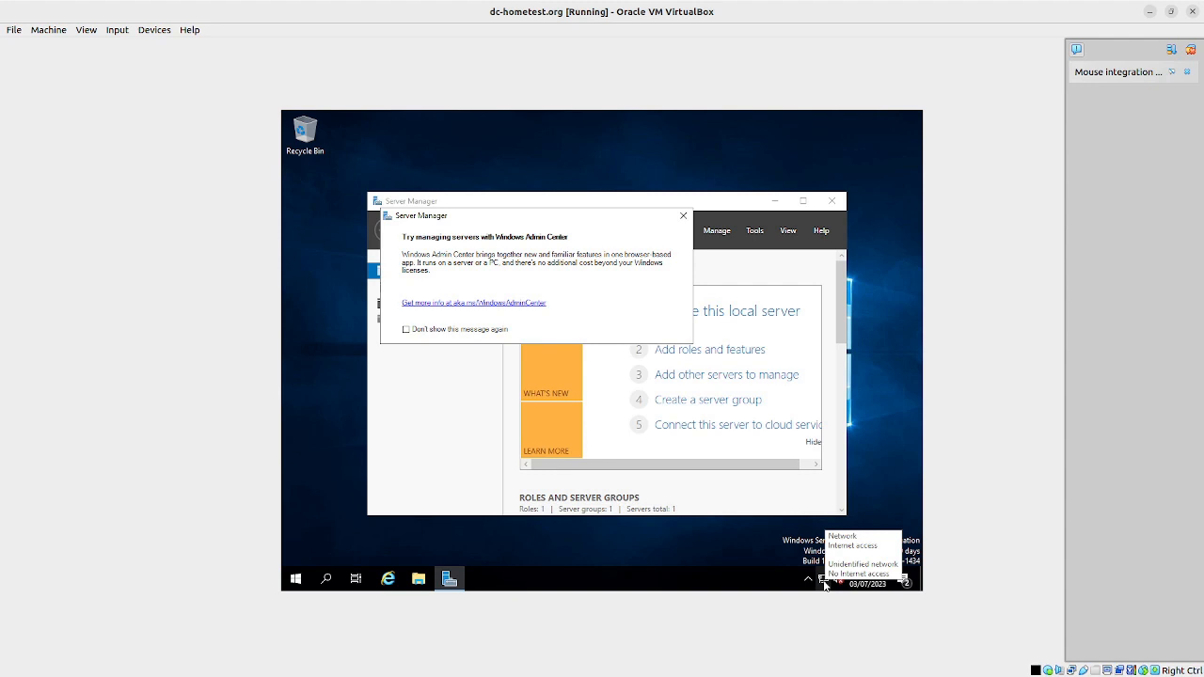
right_click(824, 582)
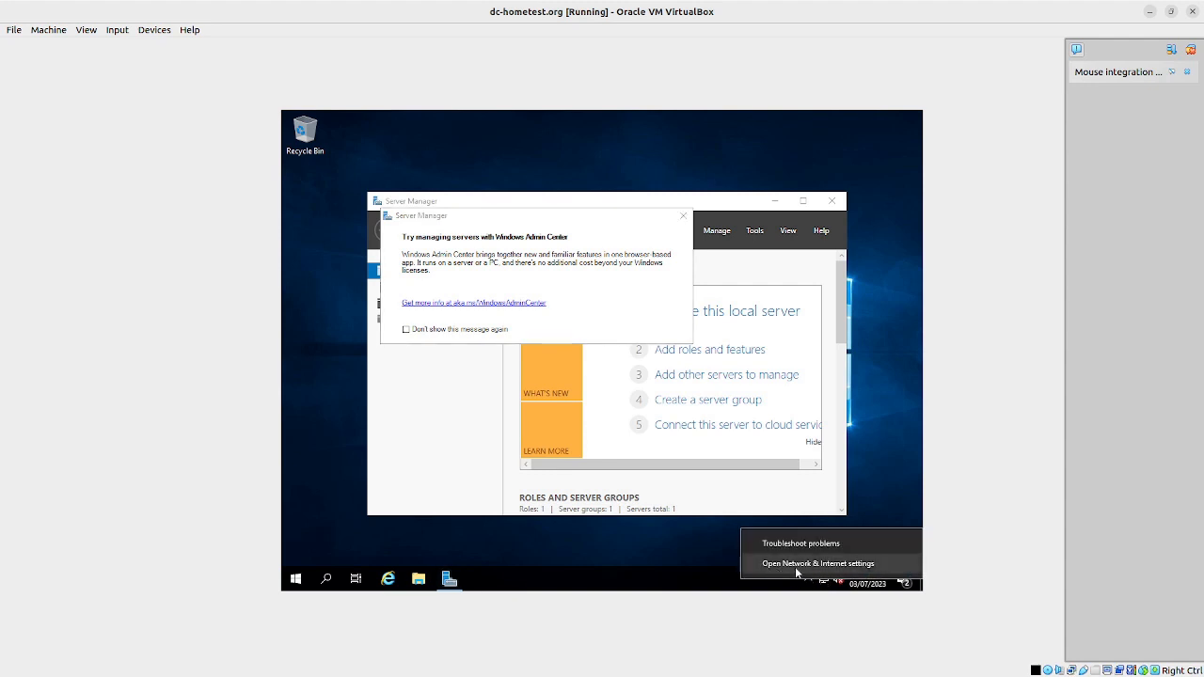
left_click(814, 564)
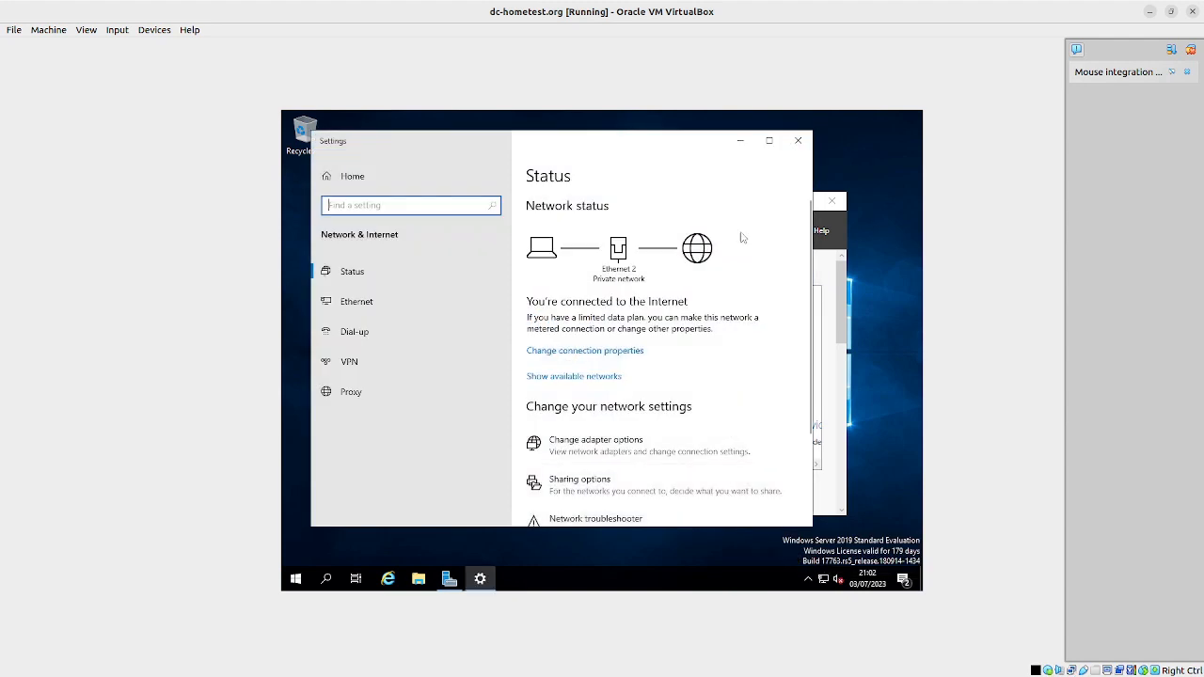
left_click(769, 140)
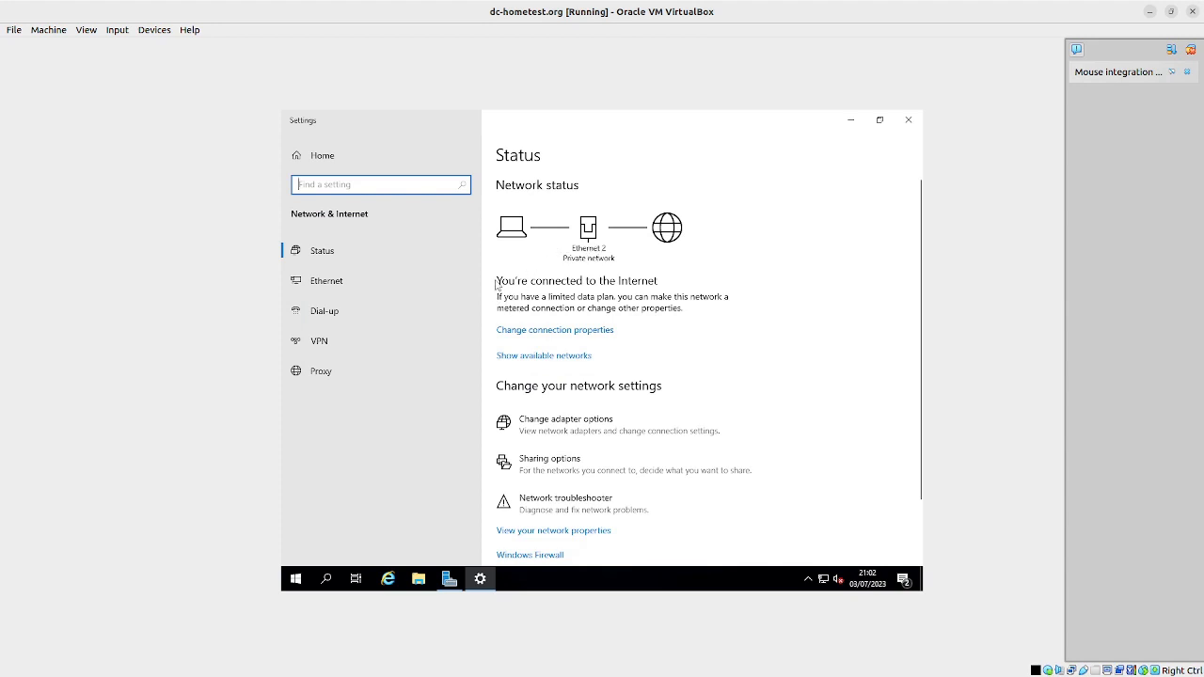
Open the network adapter list from the Ethernet settings and view the Ethernet adapter's status and connection details.
left_click(336, 285)
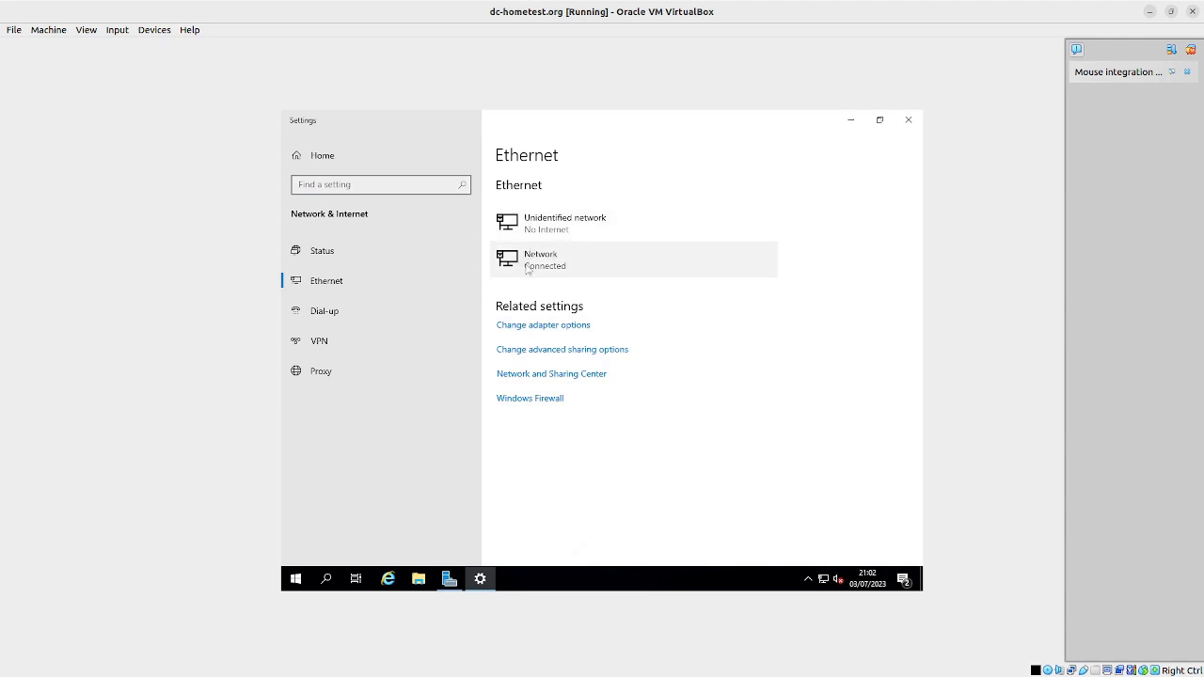
left_click(525, 329)
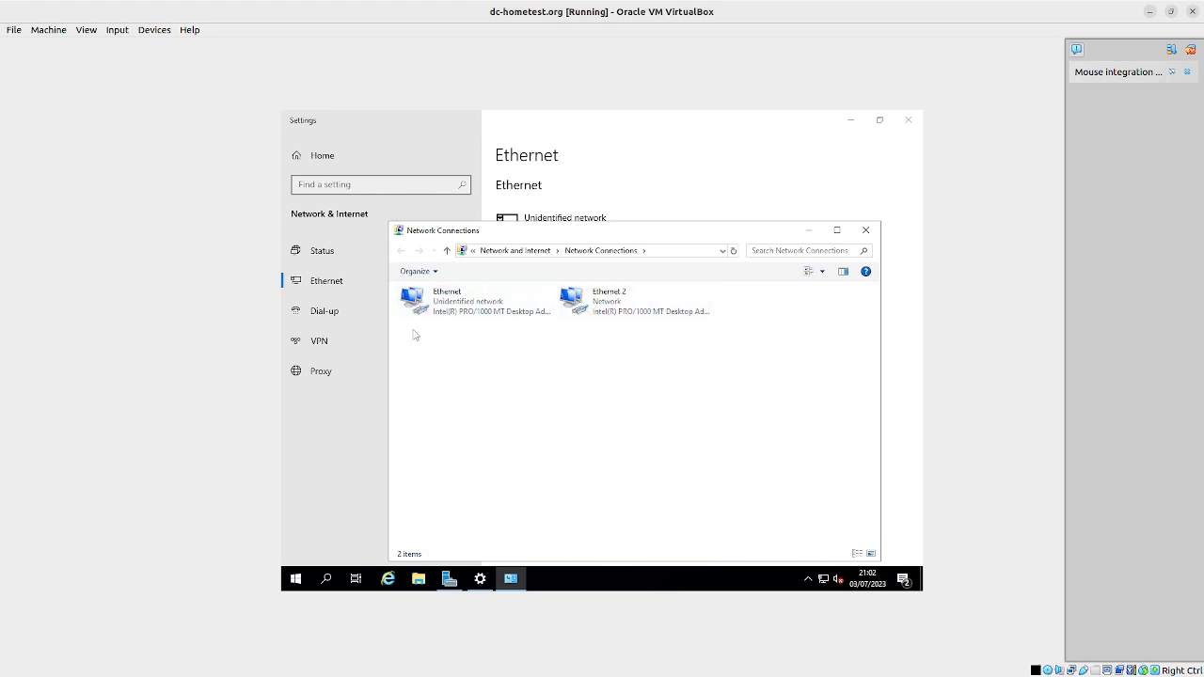
right_click(449, 301)
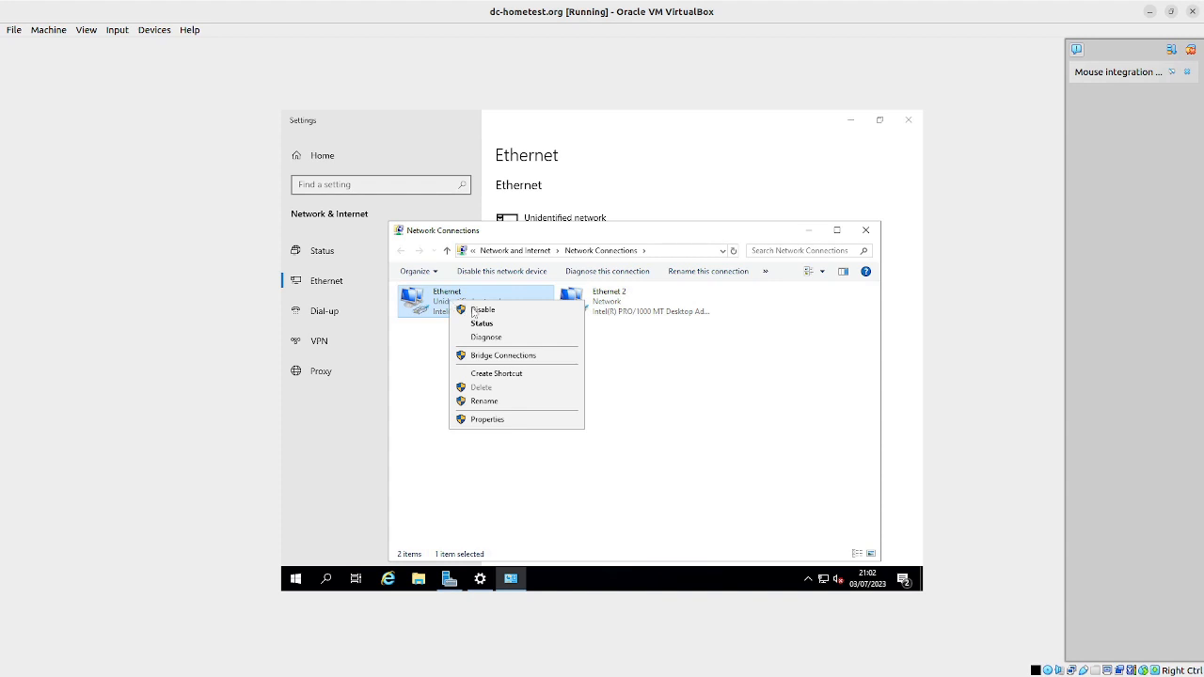
left_click(480, 325)
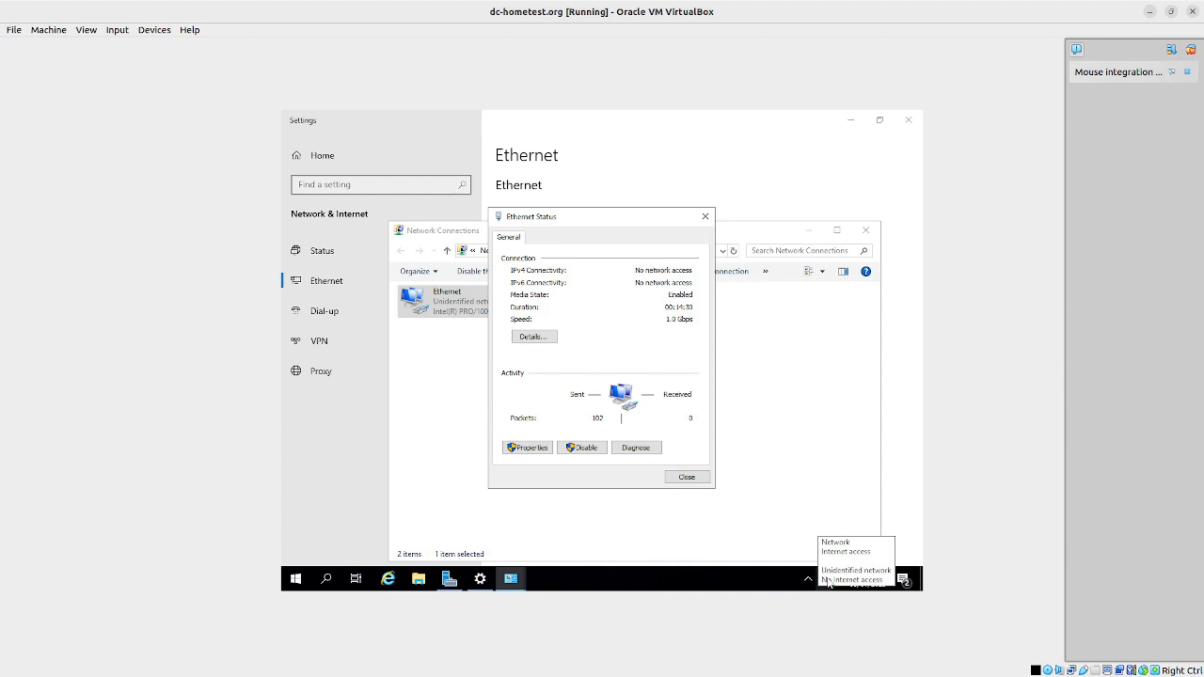
mouse_move(824, 581)
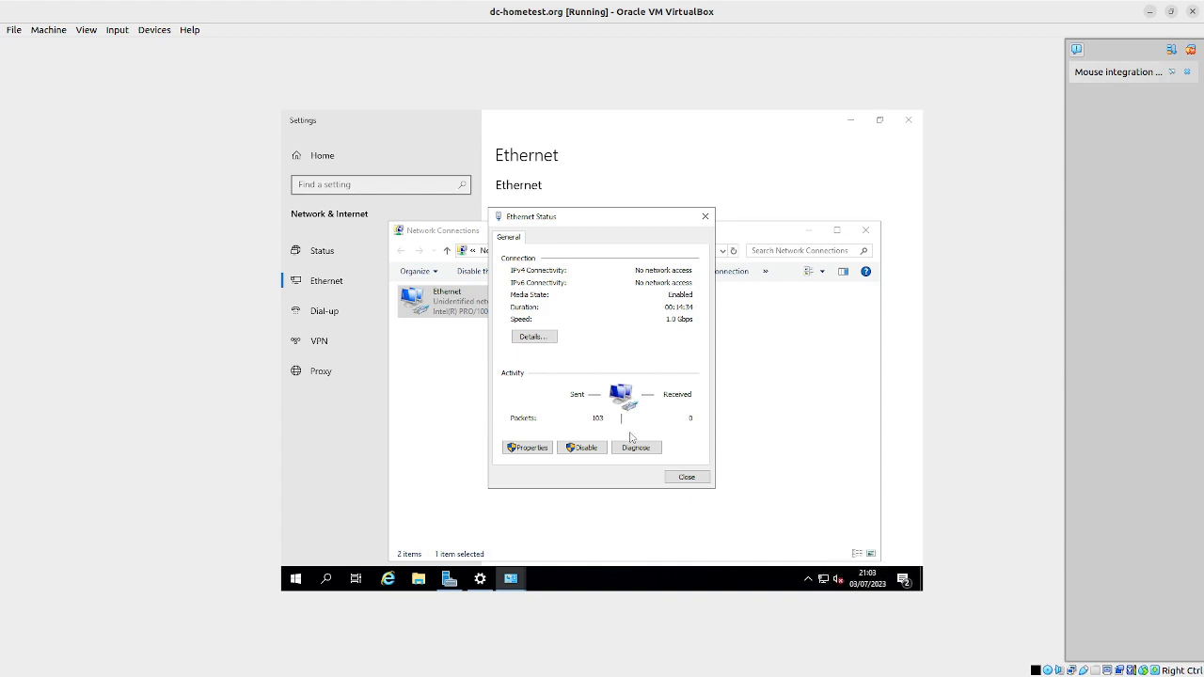
left_click(535, 337)
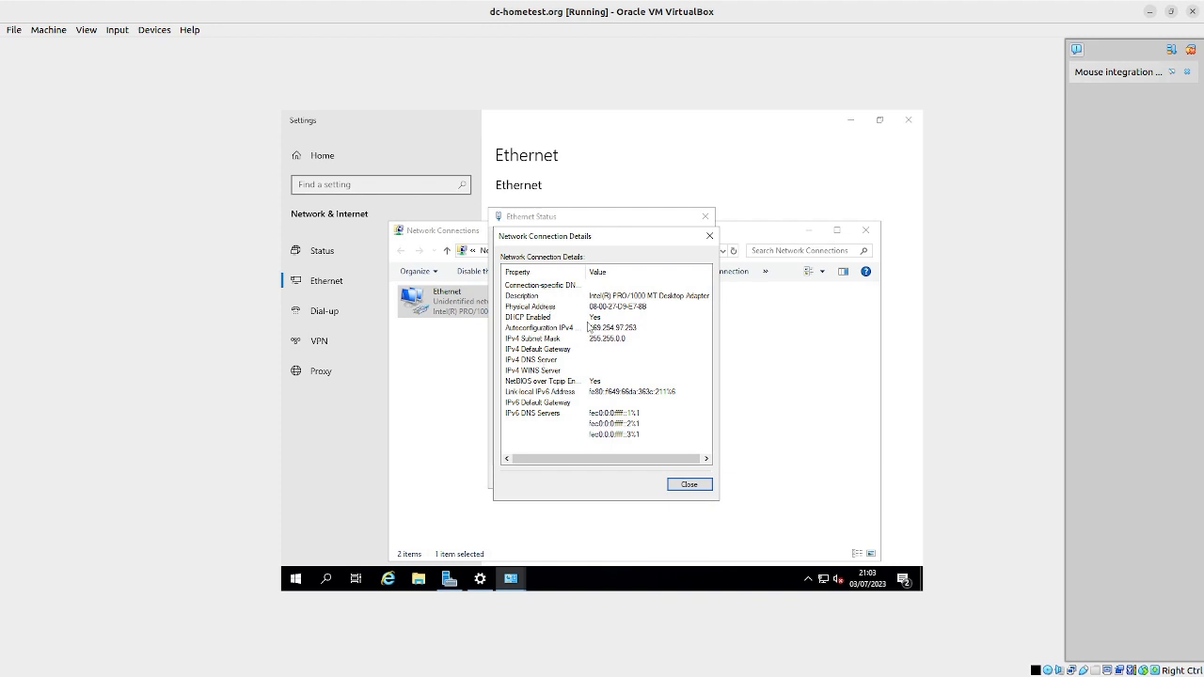
left_click(599, 329)
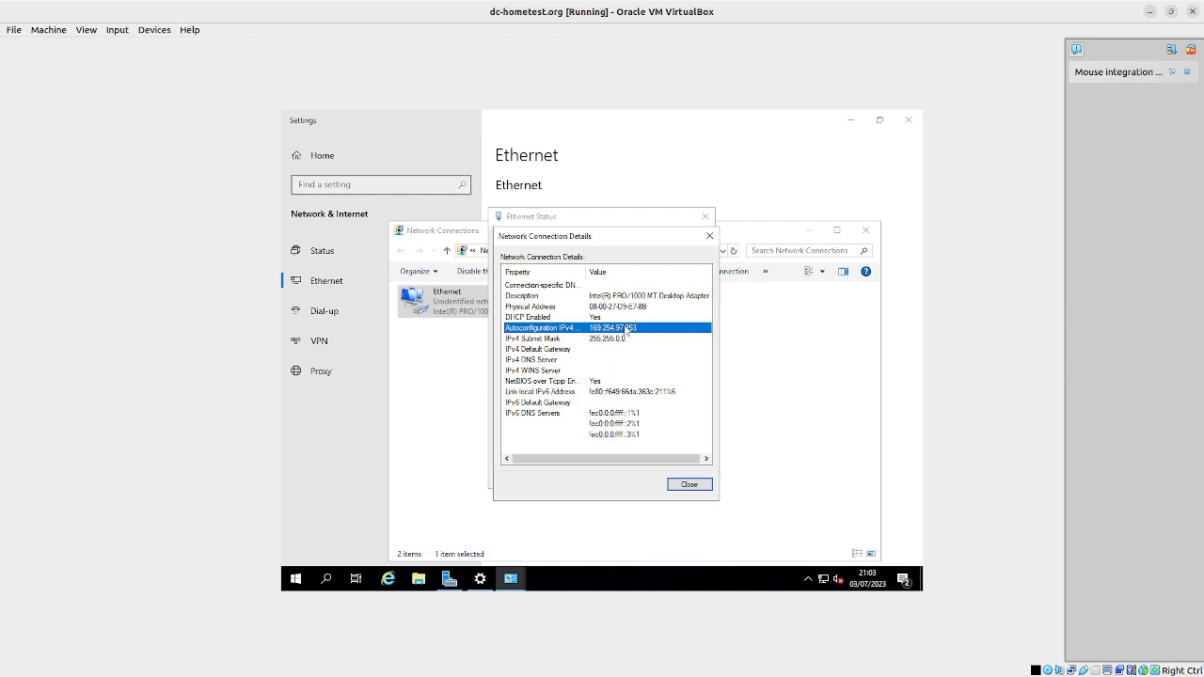
left_click(689, 485)
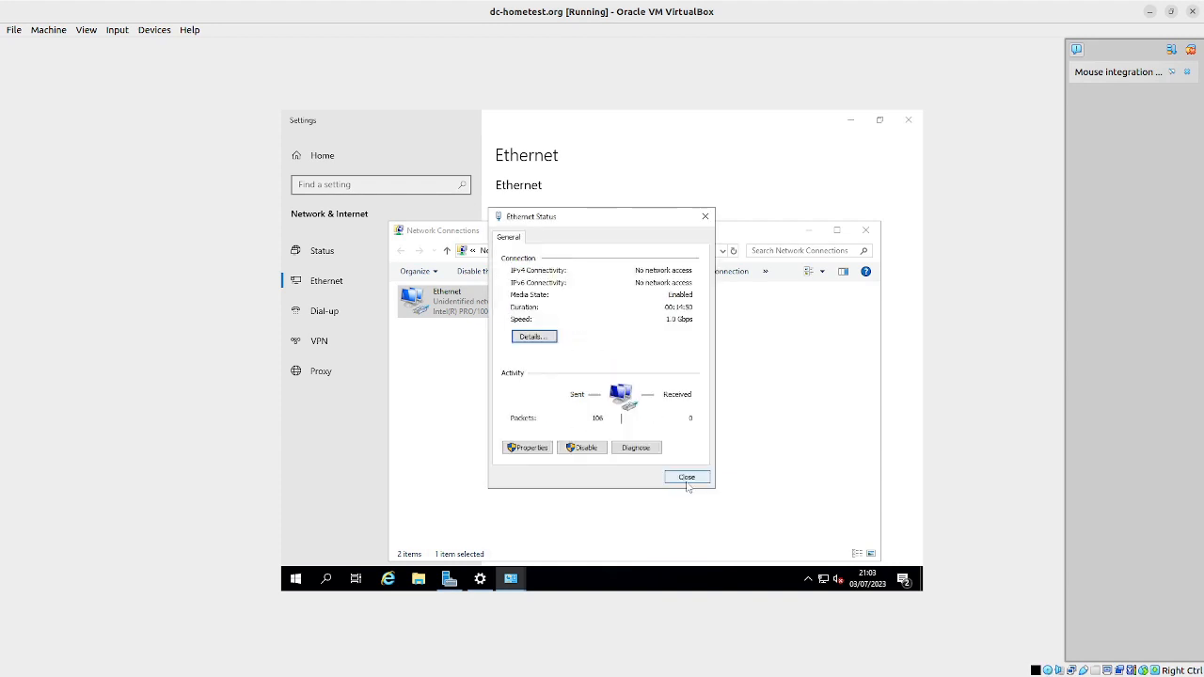
left_click(687, 477)
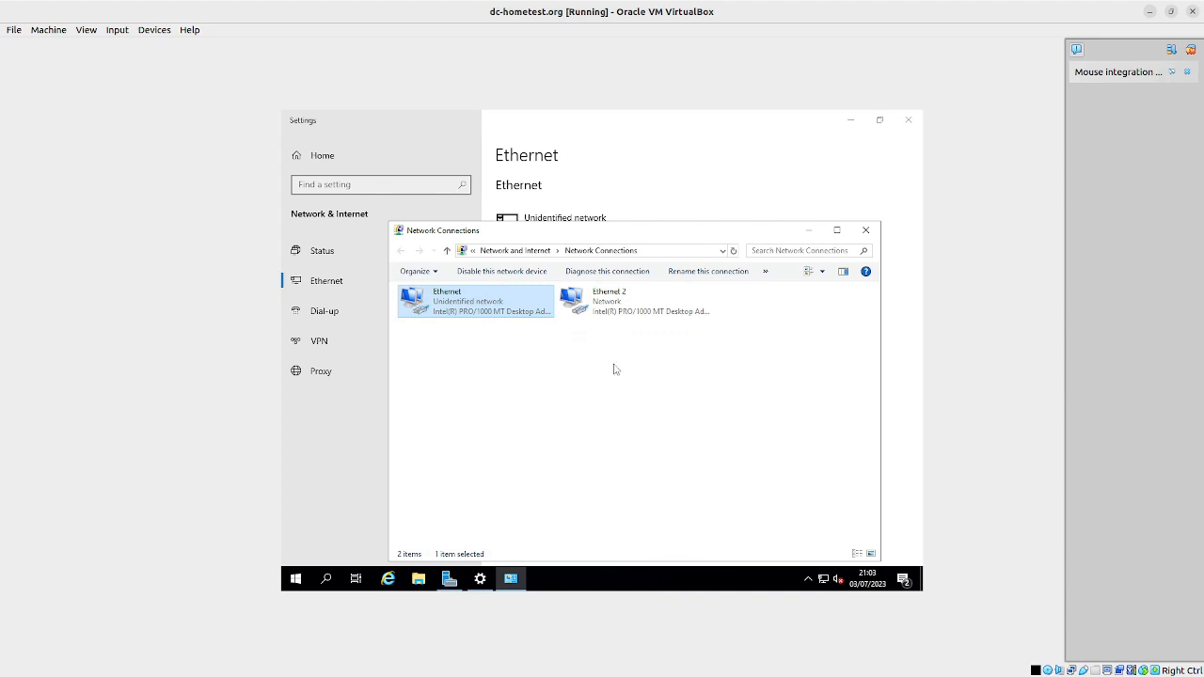
View the status and connection details of the Ethernet 2 adapter, and close both dialogs.
right_click(613, 300)
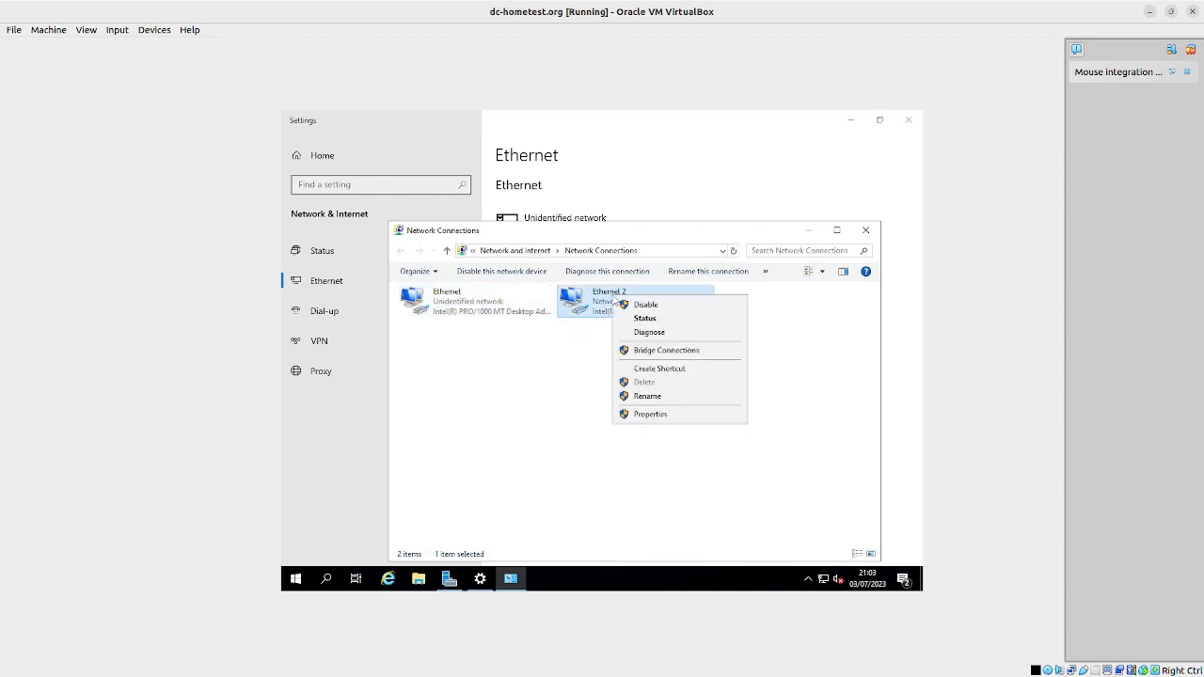
left_click(641, 321)
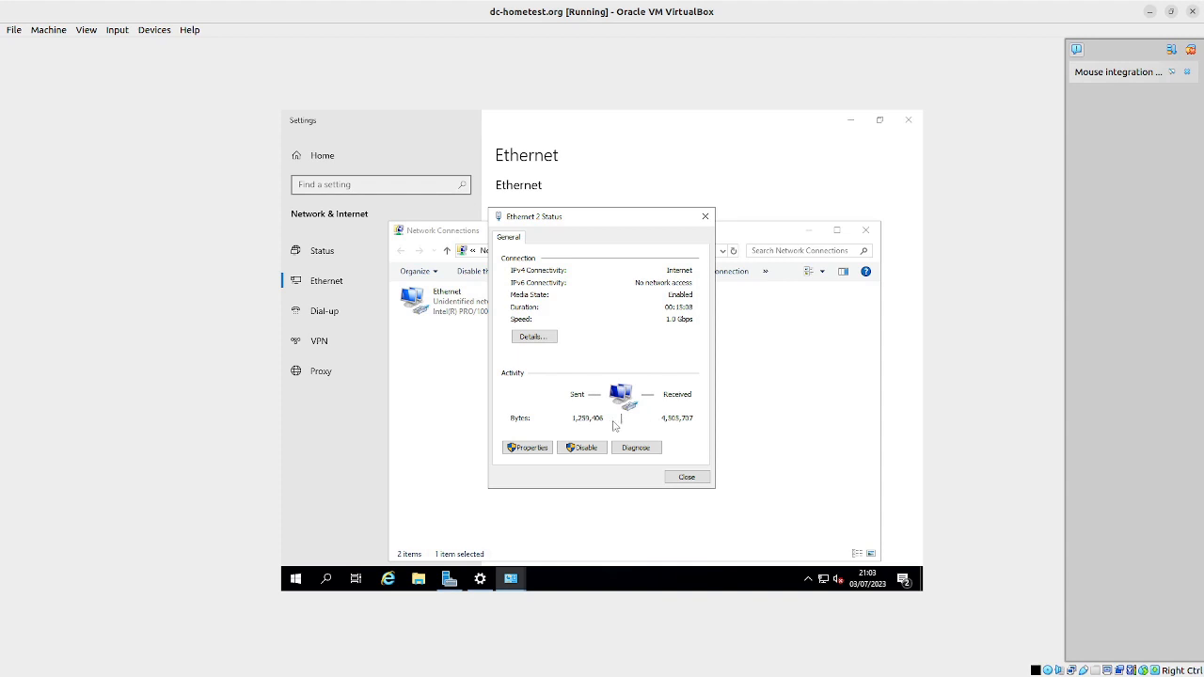
left_click(532, 336)
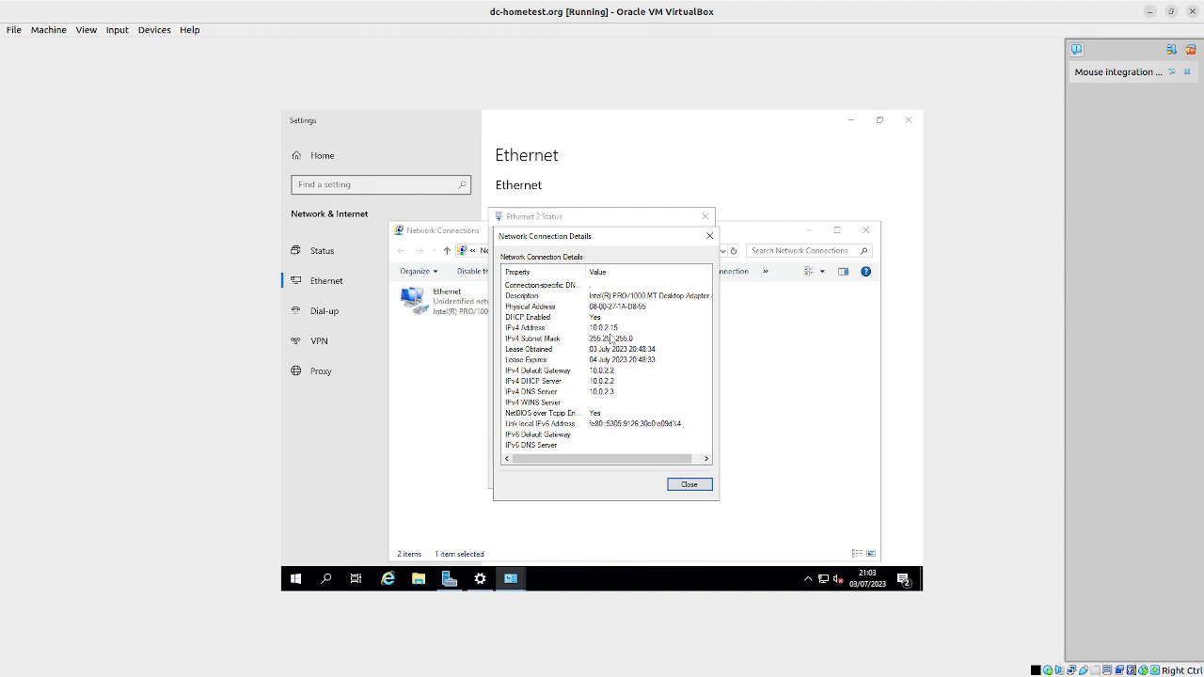
left_click(689, 486)
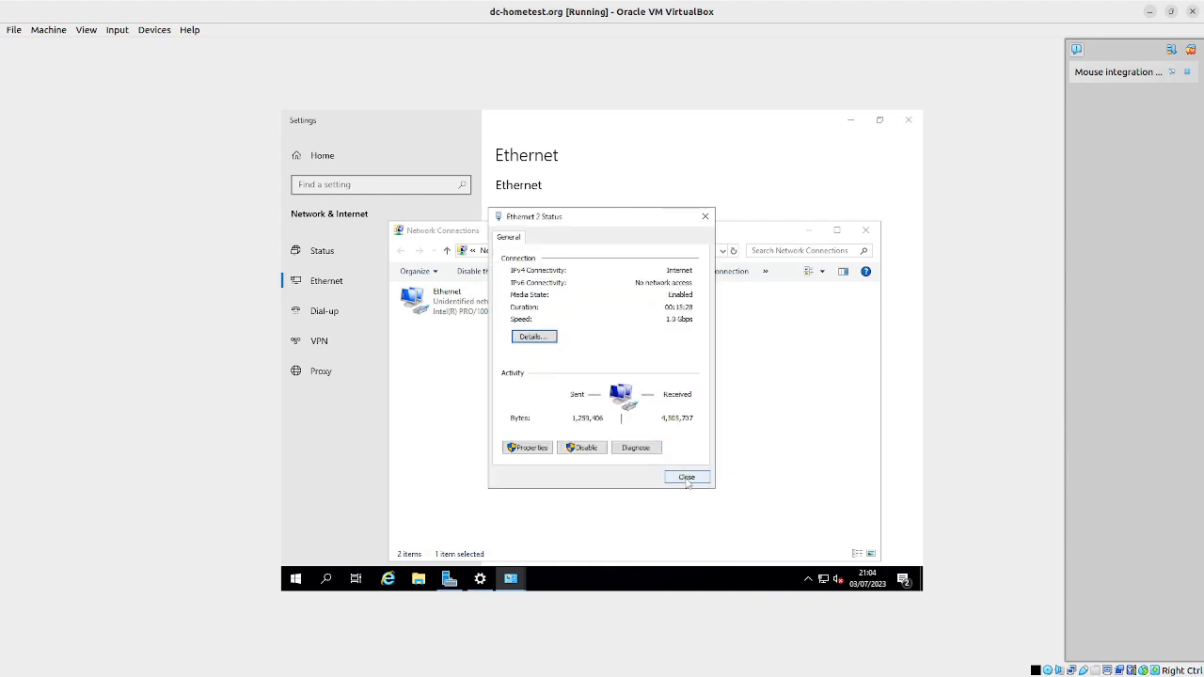
left_click(687, 478)
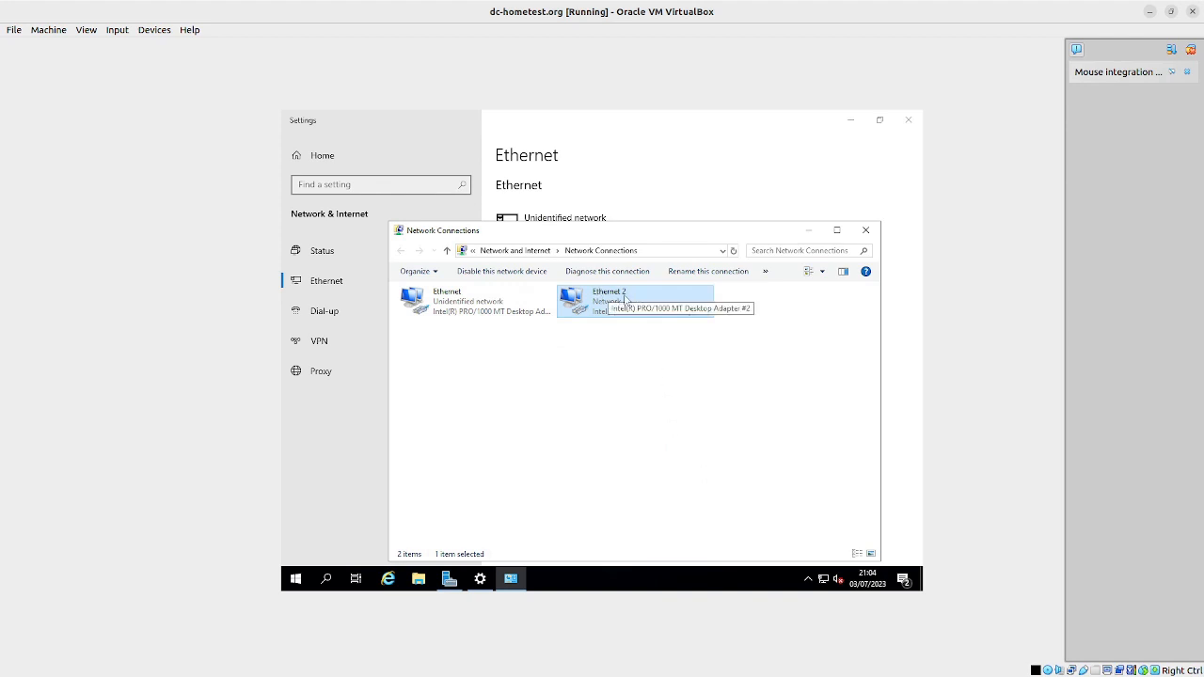
Rename the Ethernet 2 adapter as #Internet#.
right_click(626, 299)
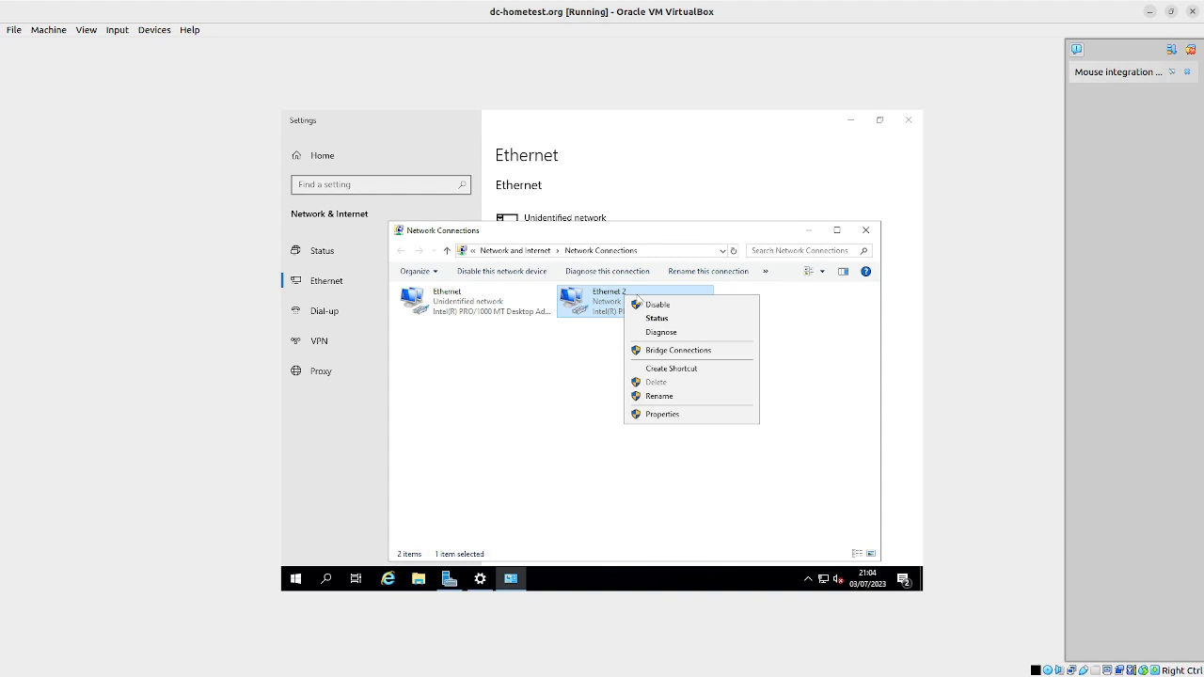
left_click(676, 397)
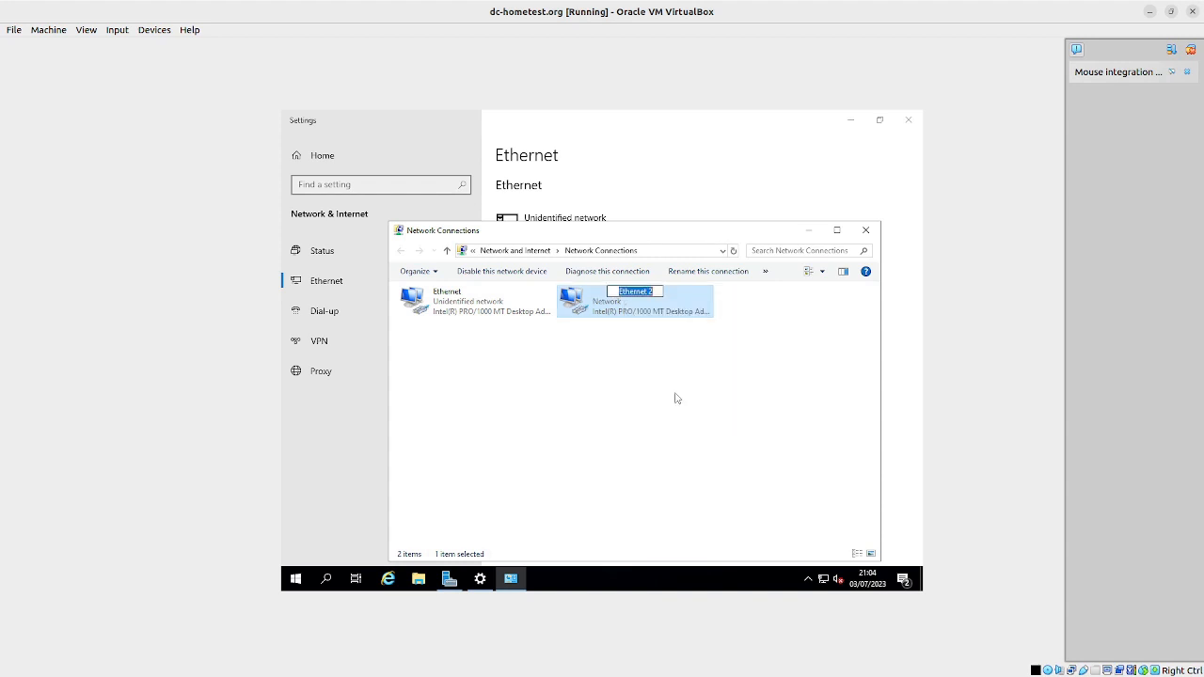
key("BackSpace")
type("#Internet")
key("BackSpace")
type("t#")
left_click(673, 389)
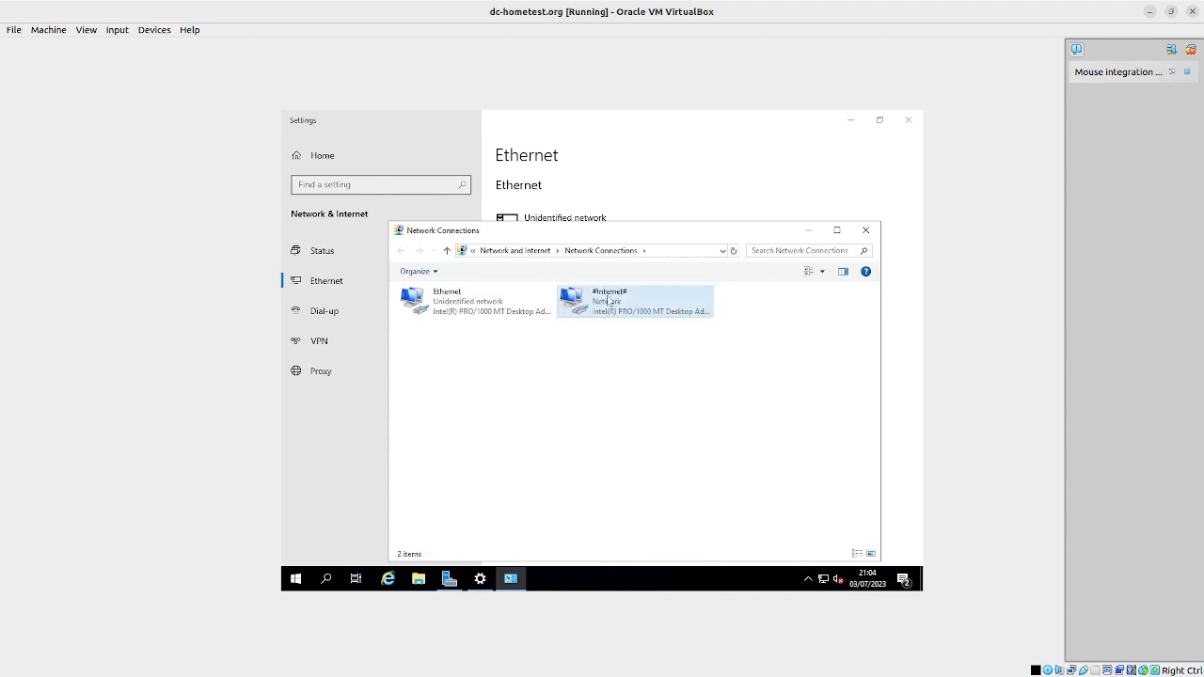
Rename the Ethernet adapter as _Internal_ and close the Network Connections window.
right_click(448, 297)
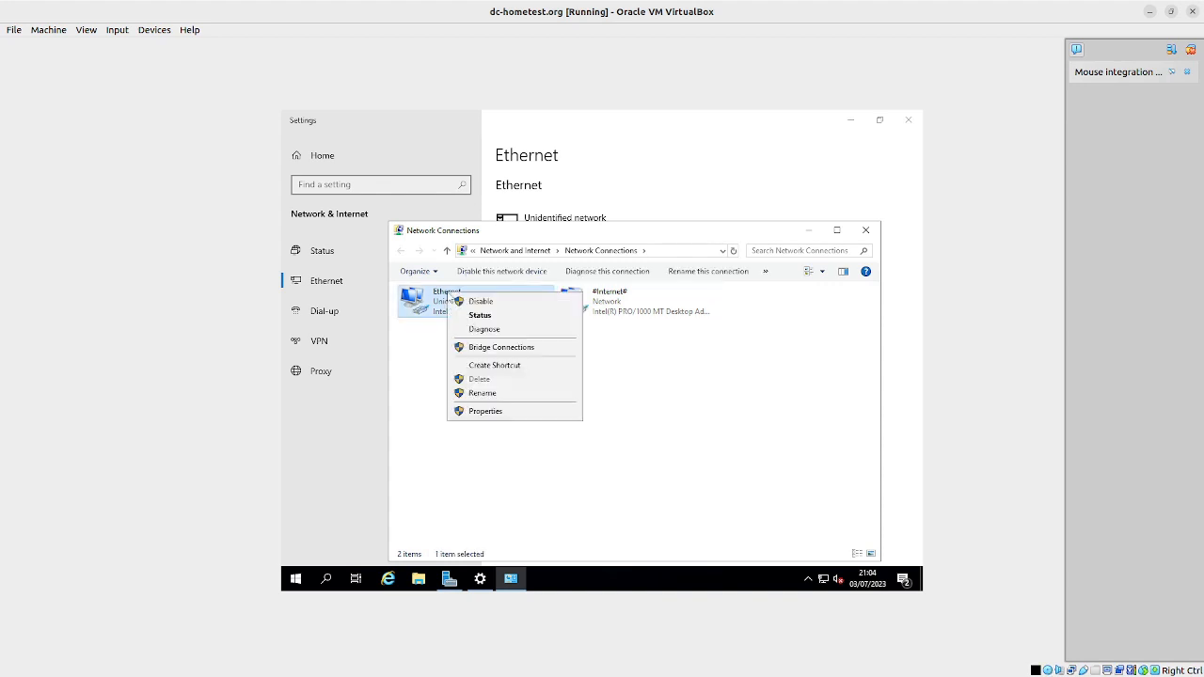
left_click(483, 396)
key("BackSpace")
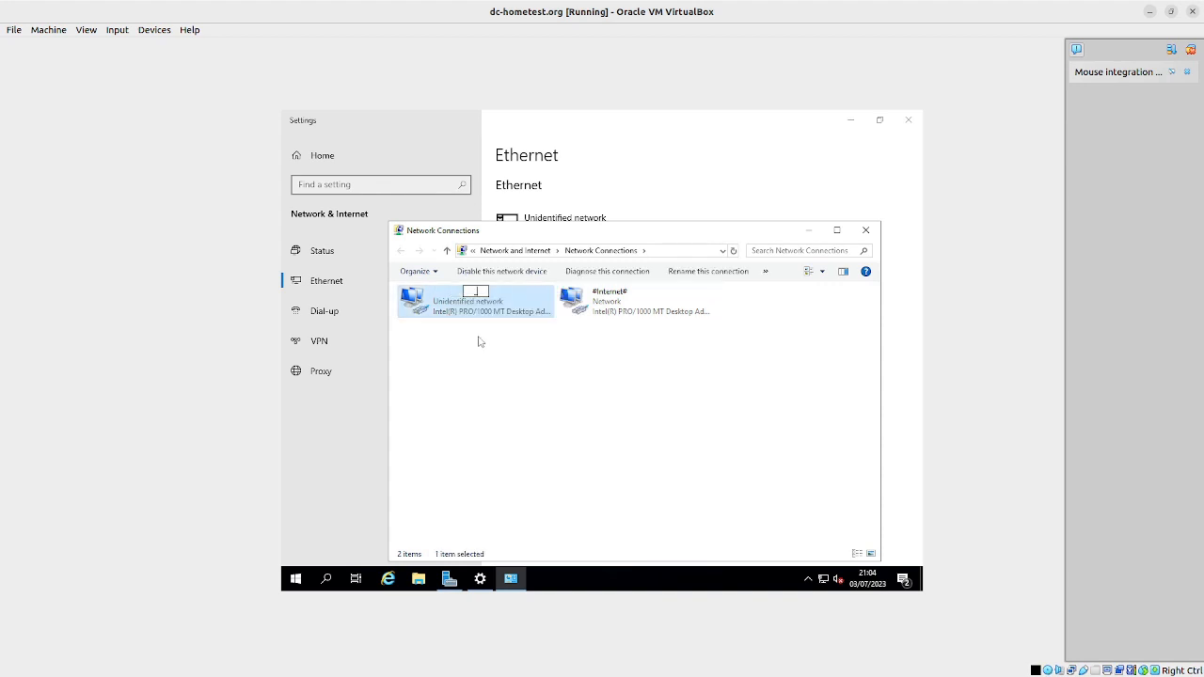
type("_Internal_")
left_click(490, 384)
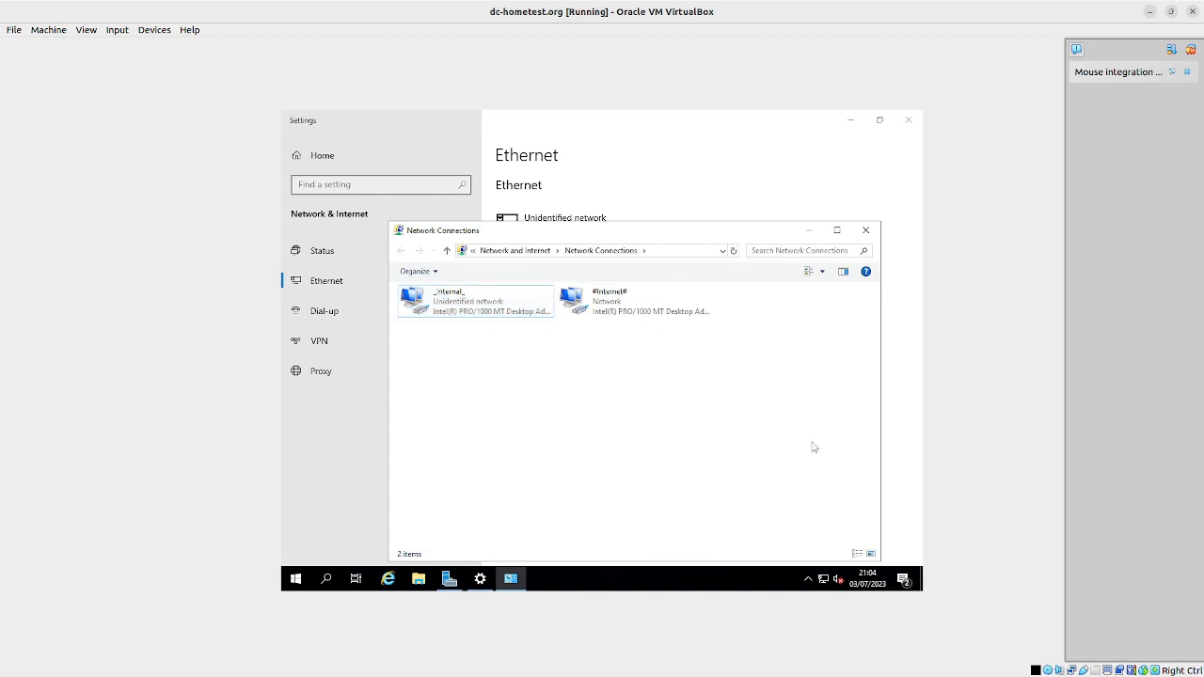
left_click(867, 231)
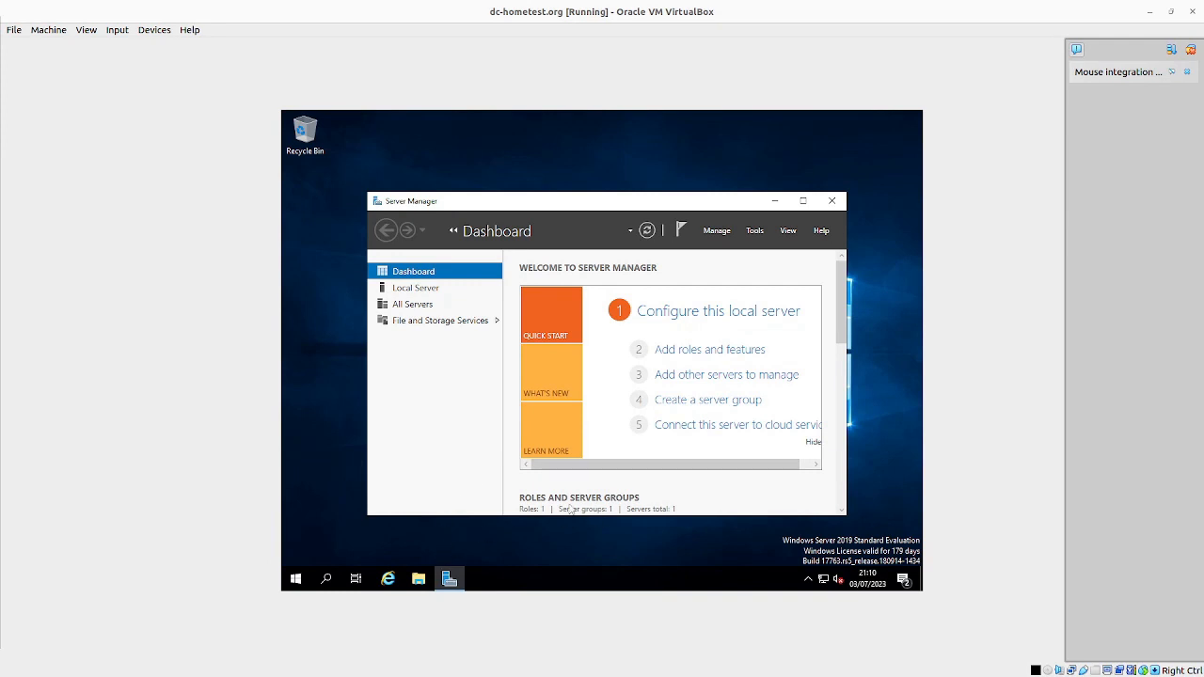
Open the properties of This PC from File Explorer and bring up the Computer Name/Domain Changes dialog.
left_click(417, 582)
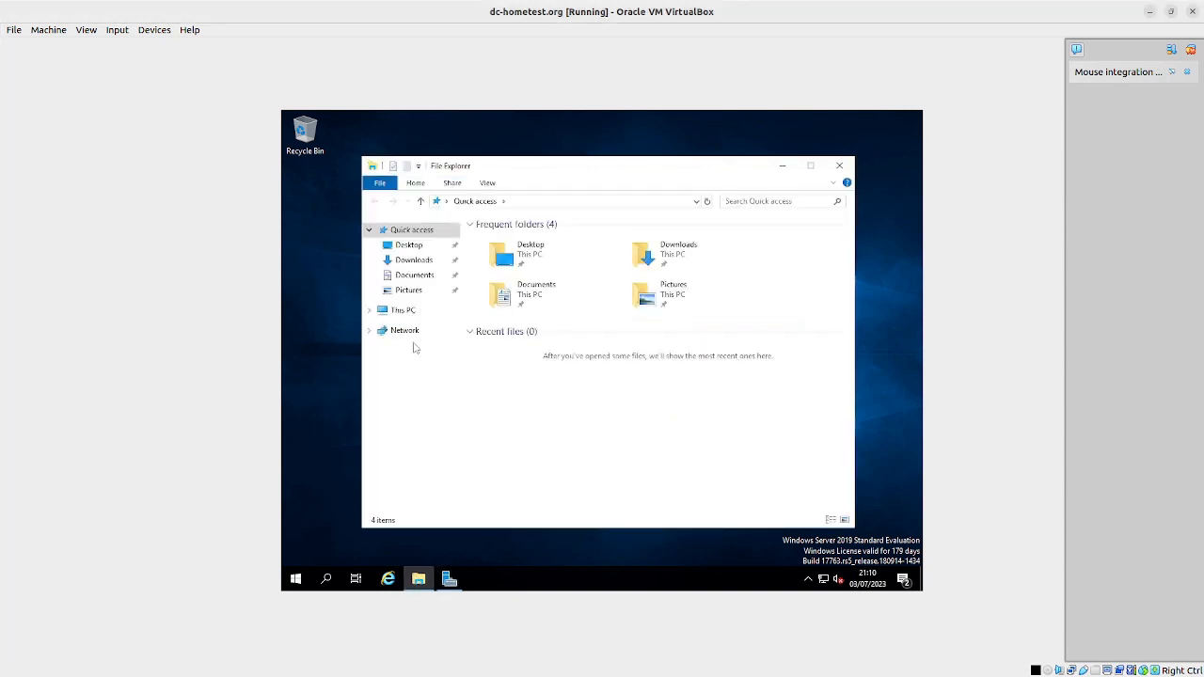
left_click(398, 314)
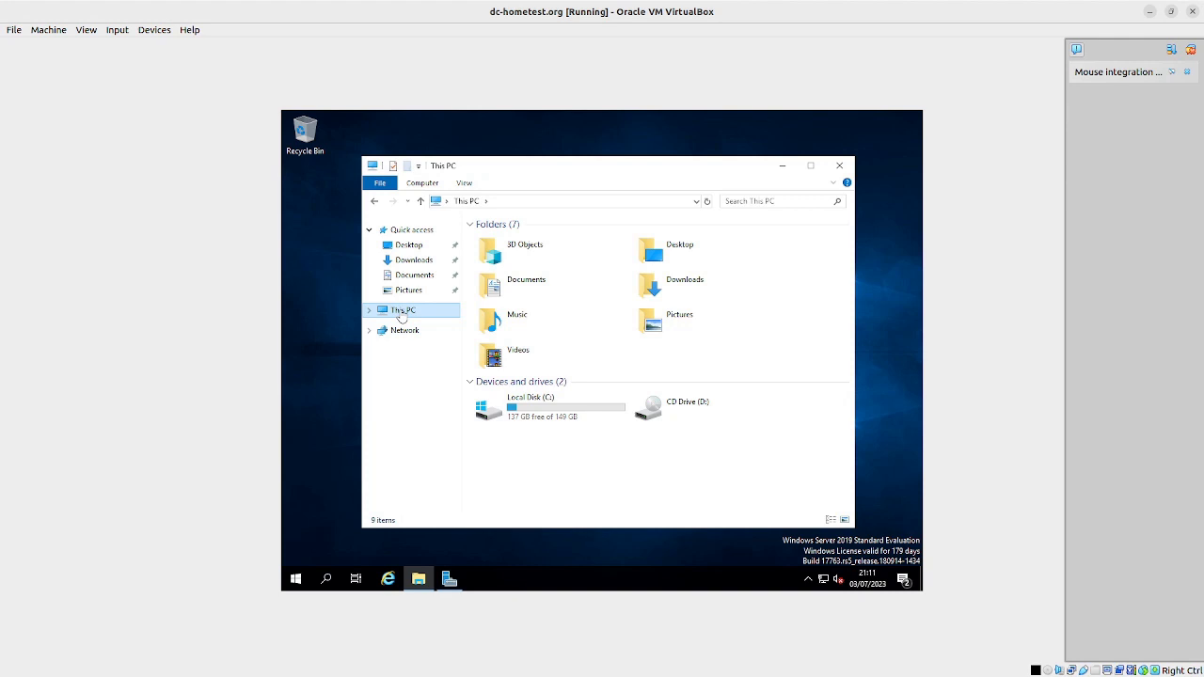
right_click(401, 316)
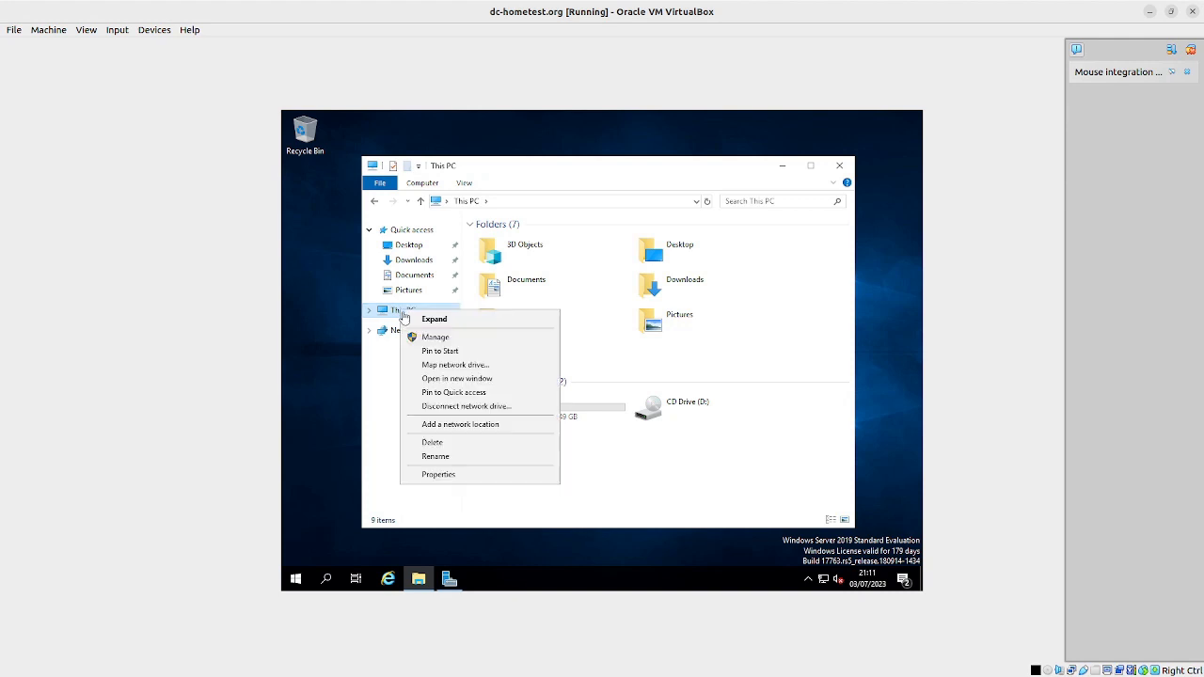
left_click(439, 474)
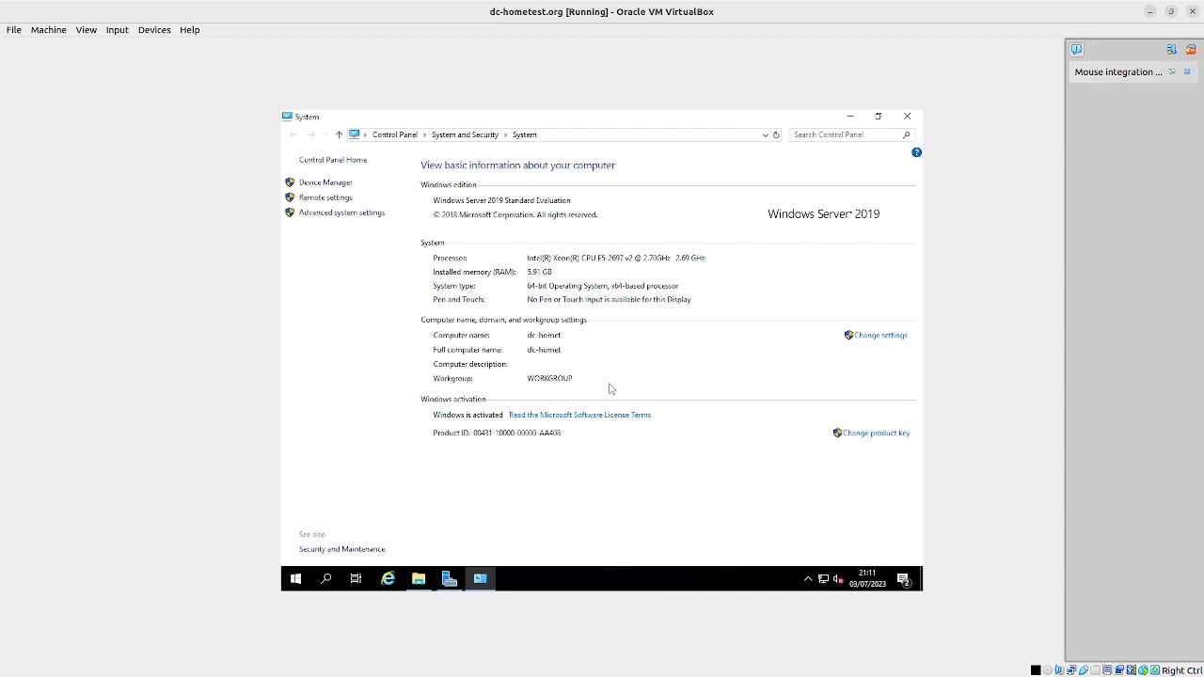
left_click(889, 336)
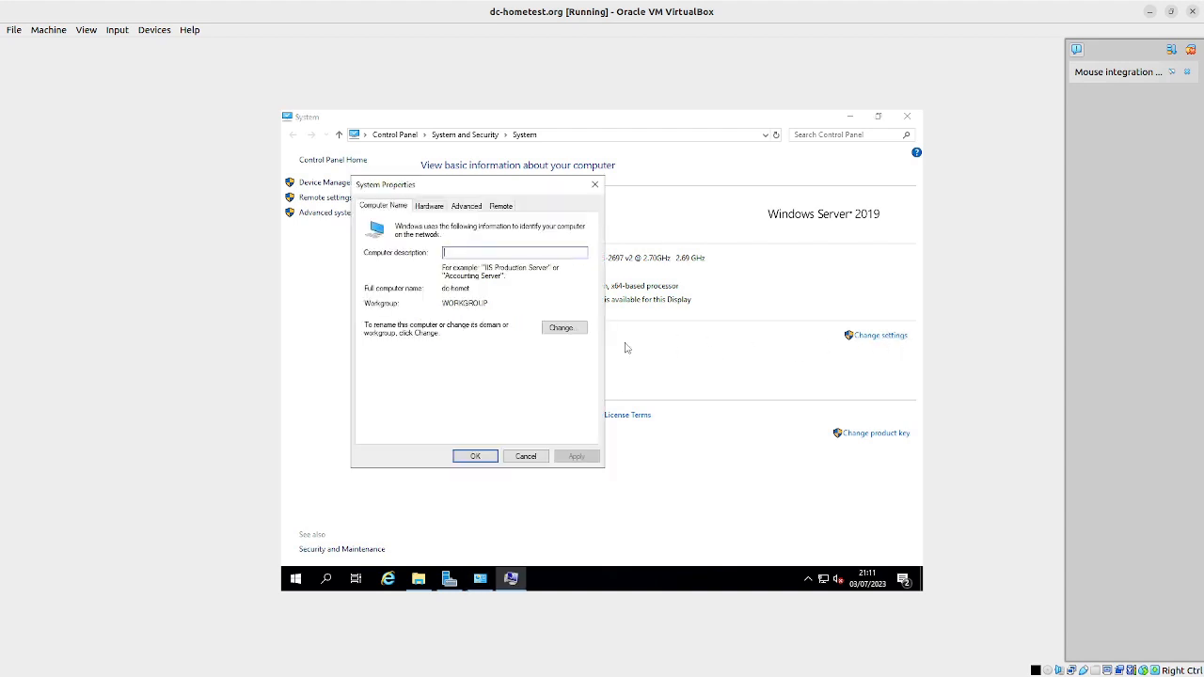
left_click(560, 327)
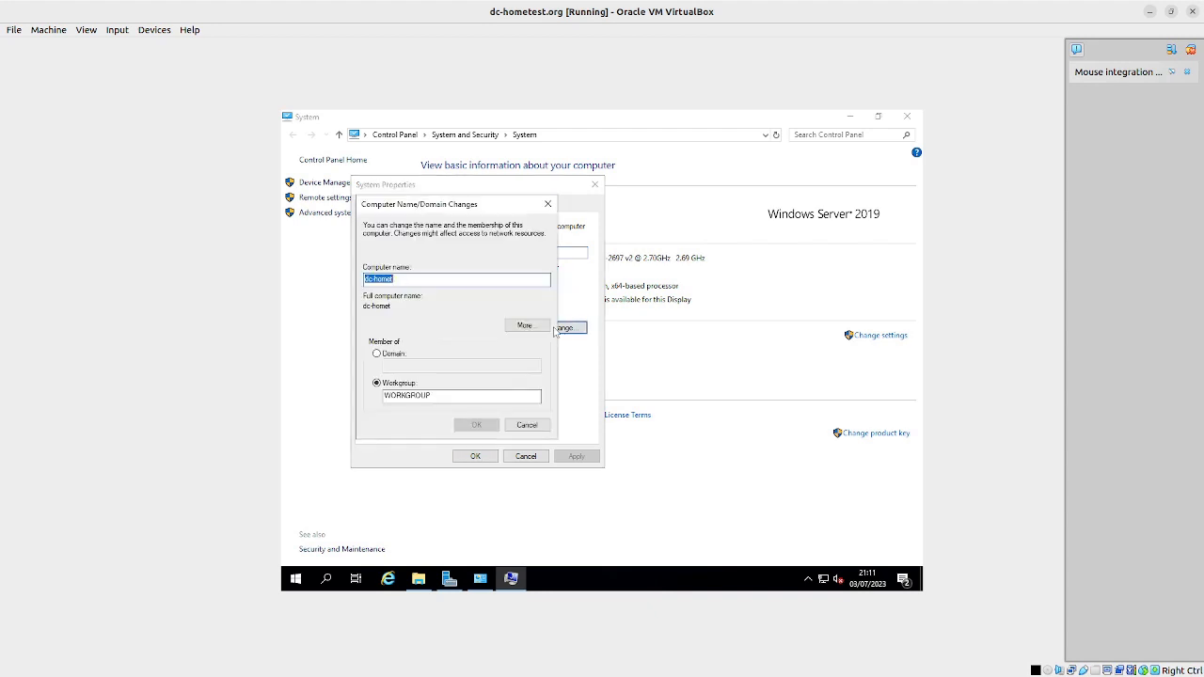
Set the computer name to dc01, keeping the WORKGROUP membership, and confirm the change.
left_click(425, 276)
left_click_drag(388, 278, 344, 283)
type("cd")
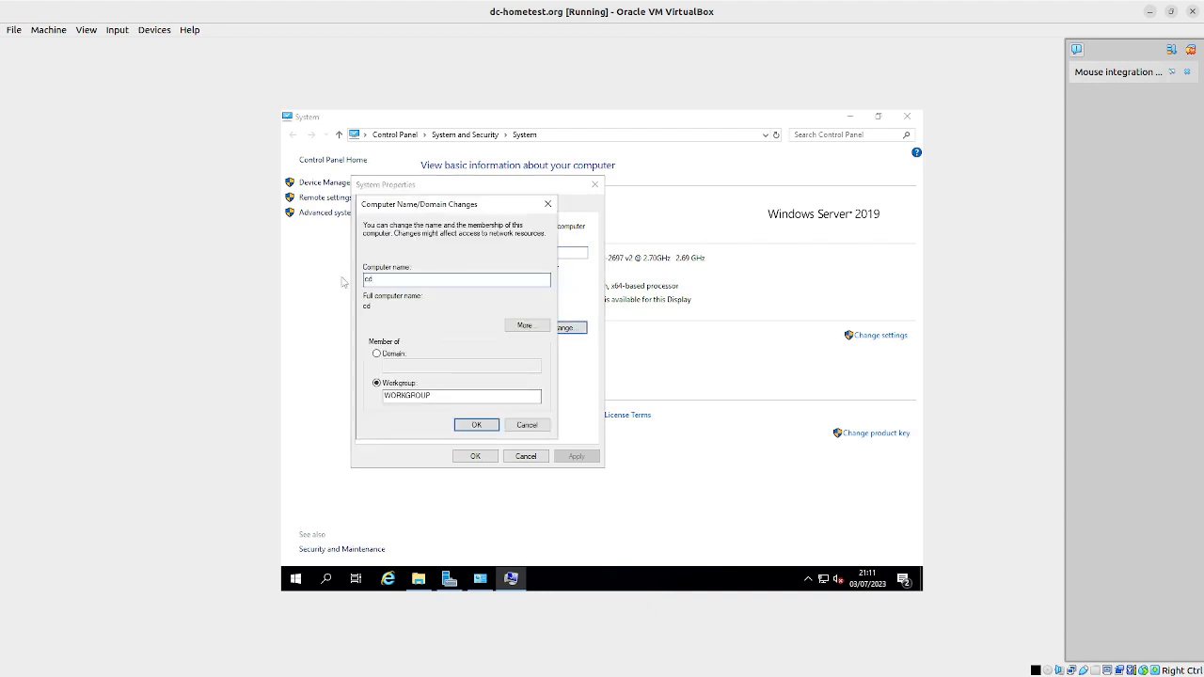
key("BackSpace")
key("BackSpace")
type("cd")
key("BackSpace")
key("BackSpace")
type("d")
left_click(476, 425)
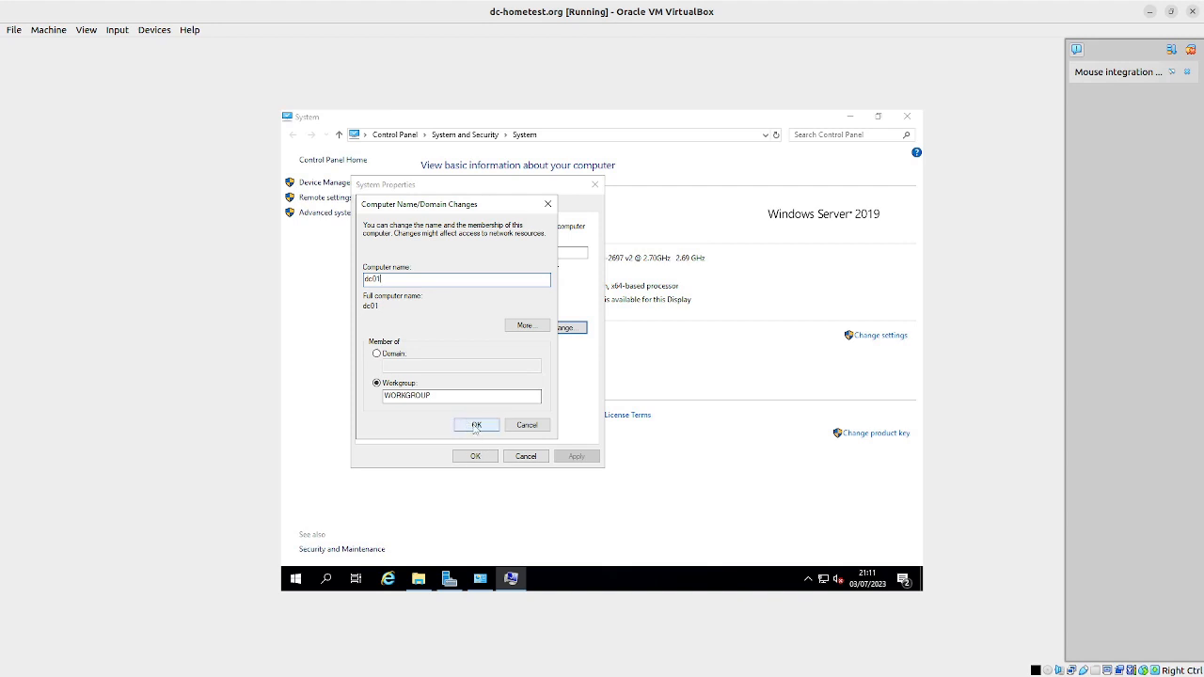
left_click(476, 425)
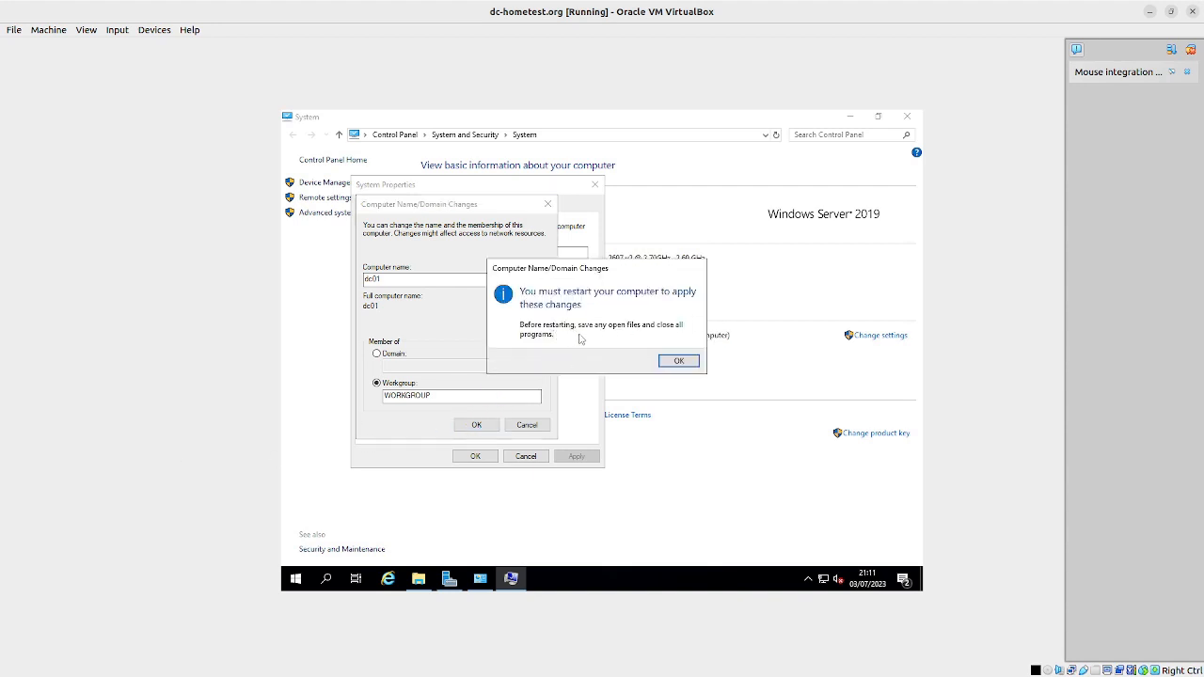
Acknowledge the restart notice, close System Properties and restart the server to apply the new computer name.
left_click(678, 363)
left_click(475, 457)
left_click(598, 357)
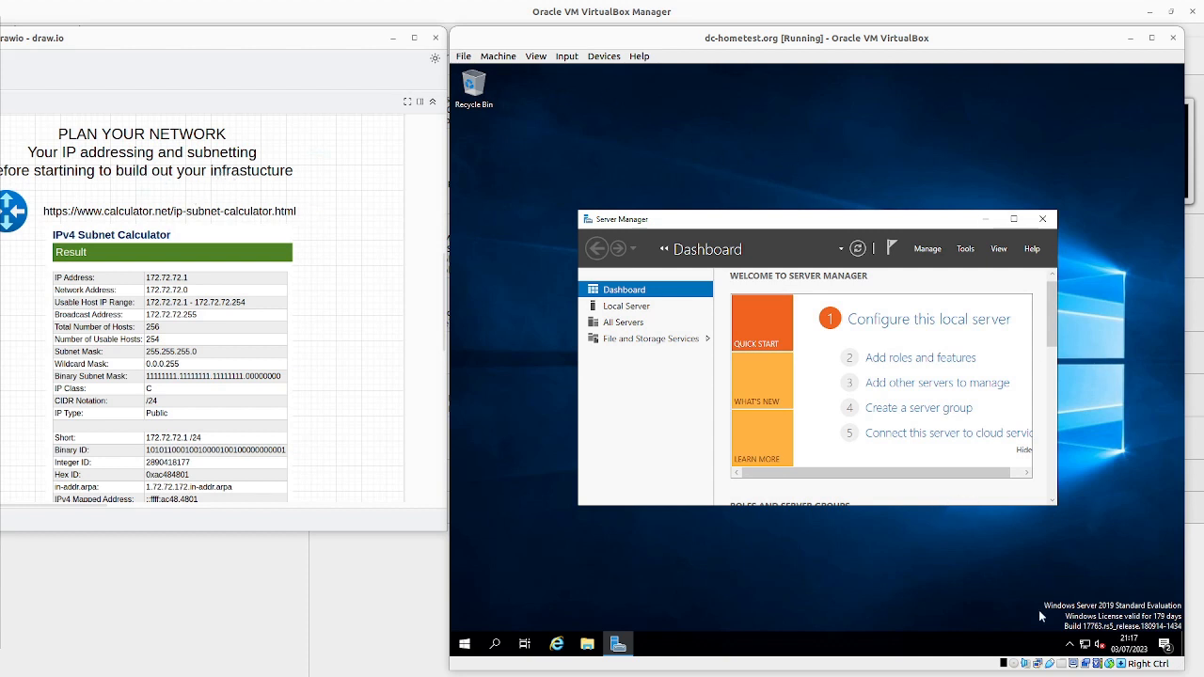
Open the Ethernet page of the restarted server's Network & Internet settings.
mouse_move(1082, 645)
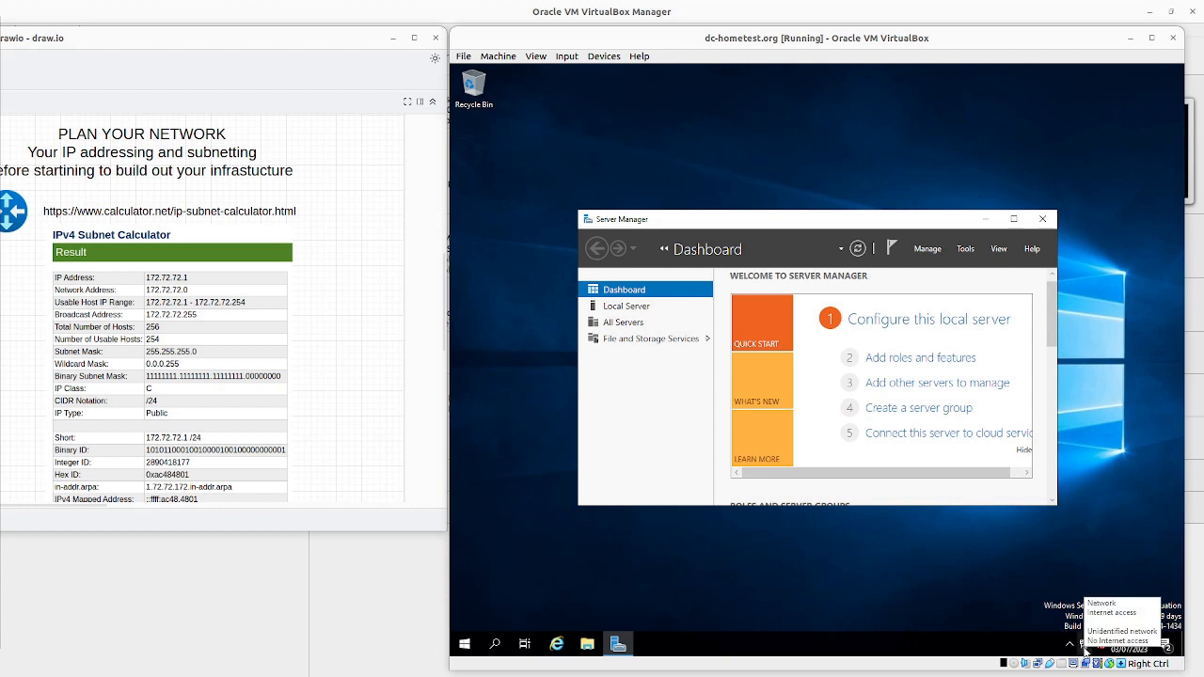
right_click(1083, 648)
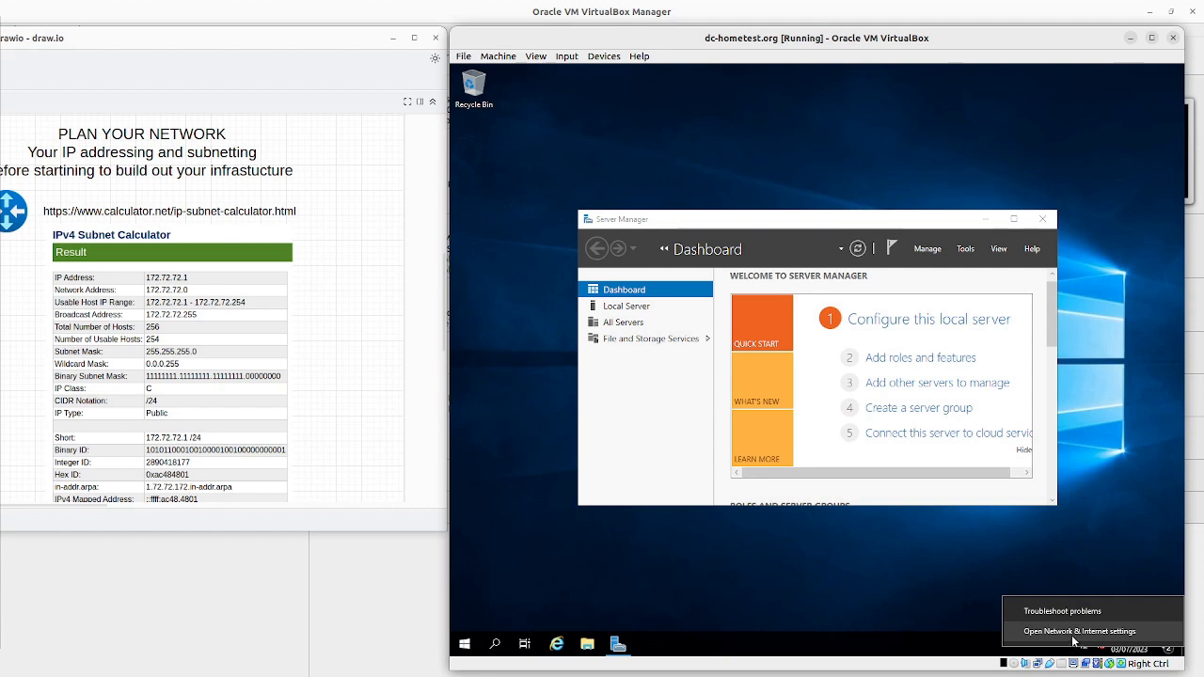
left_click(1073, 636)
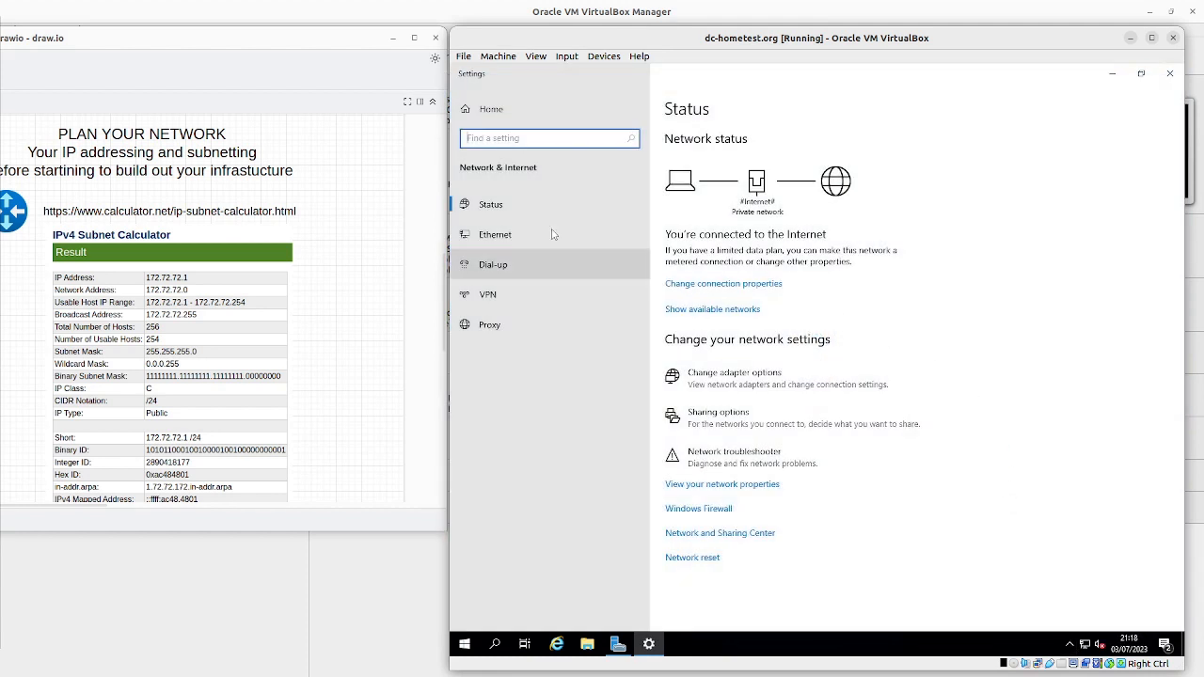
left_click(484, 235)
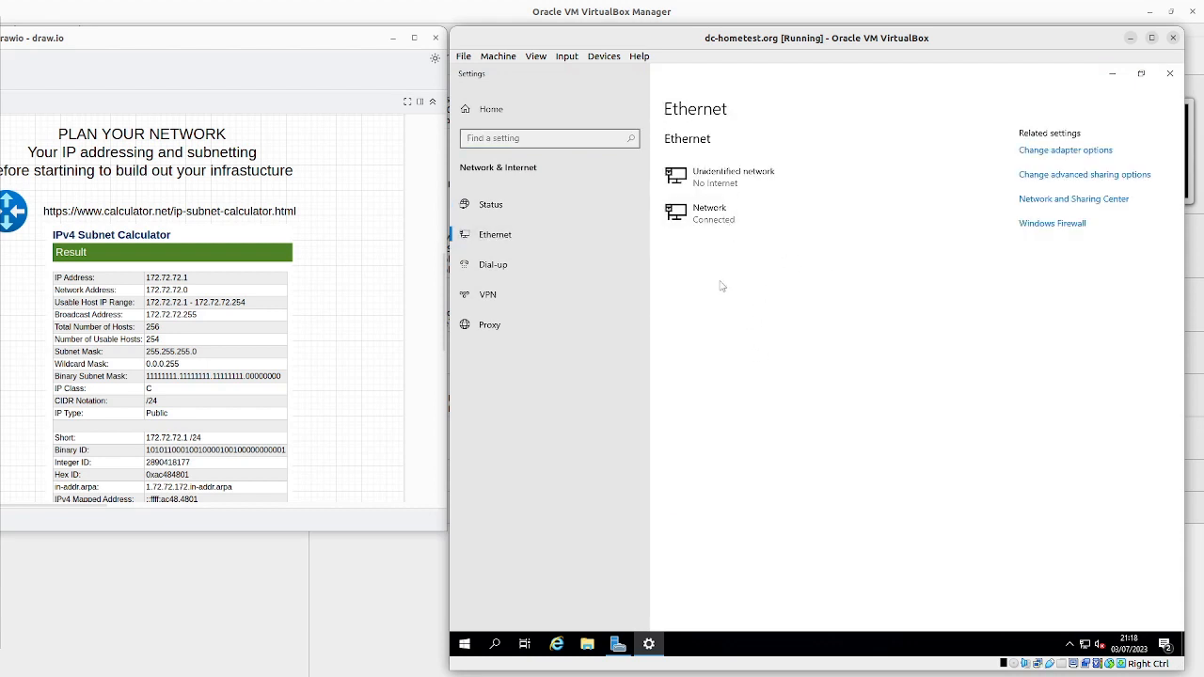
Open the Internet Protocol Version 4 (TCP/IPv4) properties of the _Internal_ network adapter.
left_click(1044, 151)
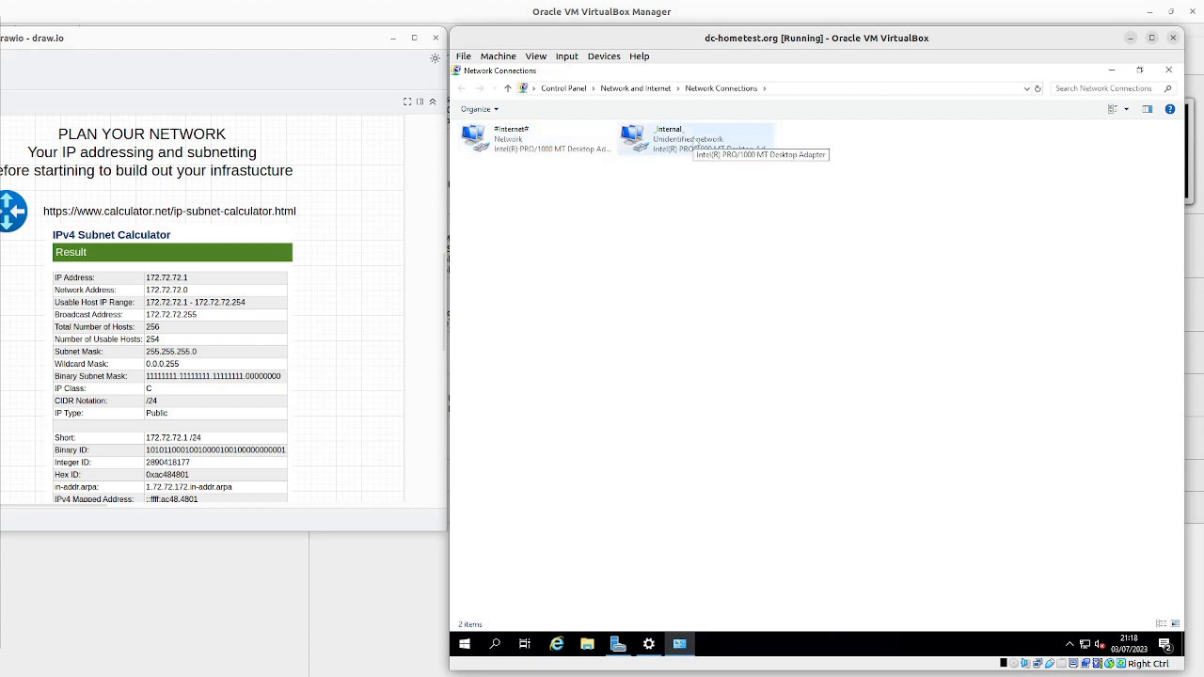
right_click(697, 146)
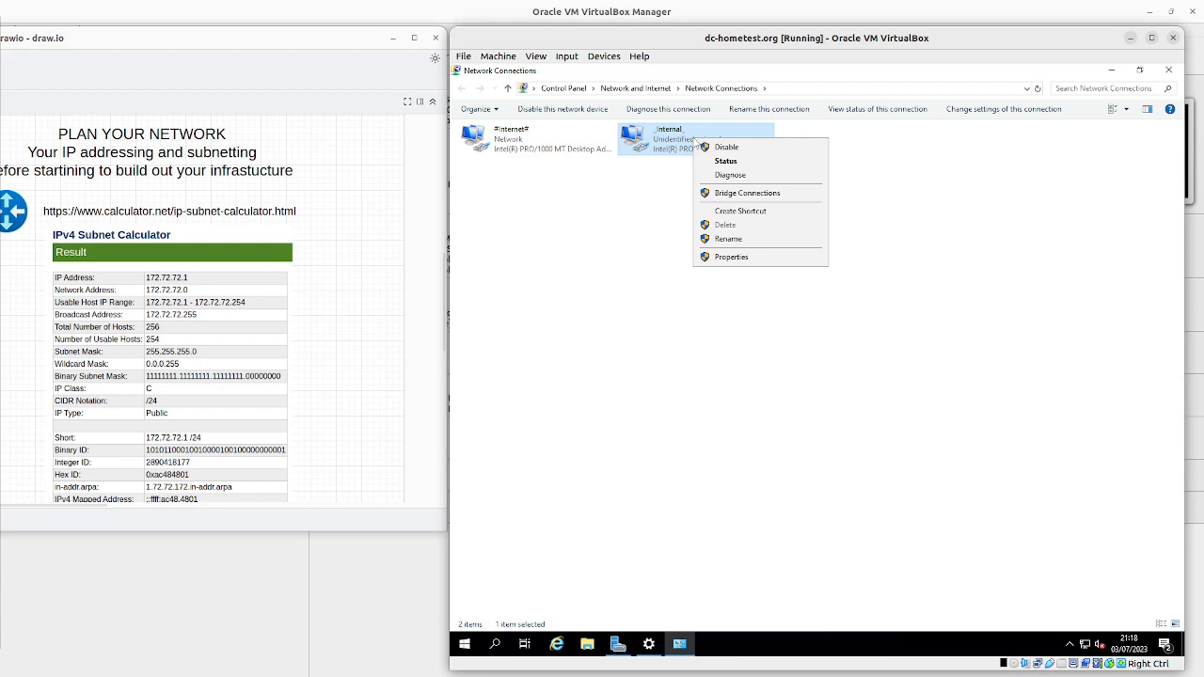
left_click(731, 257)
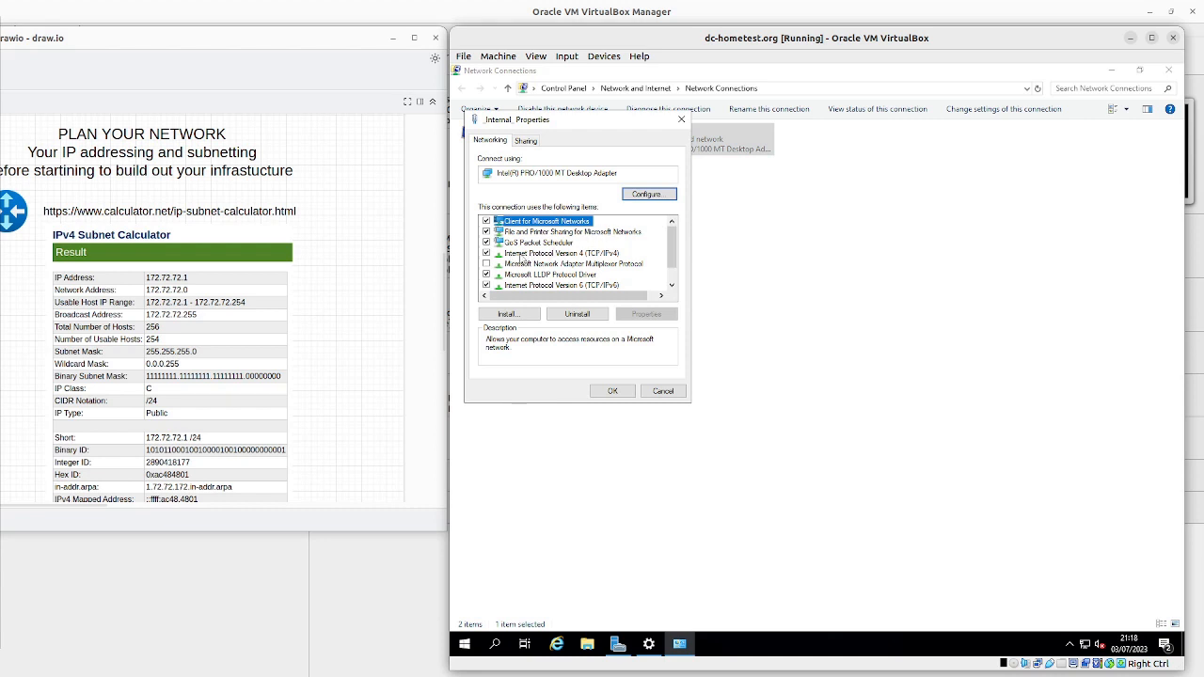
left_click(522, 255)
left_click(647, 314)
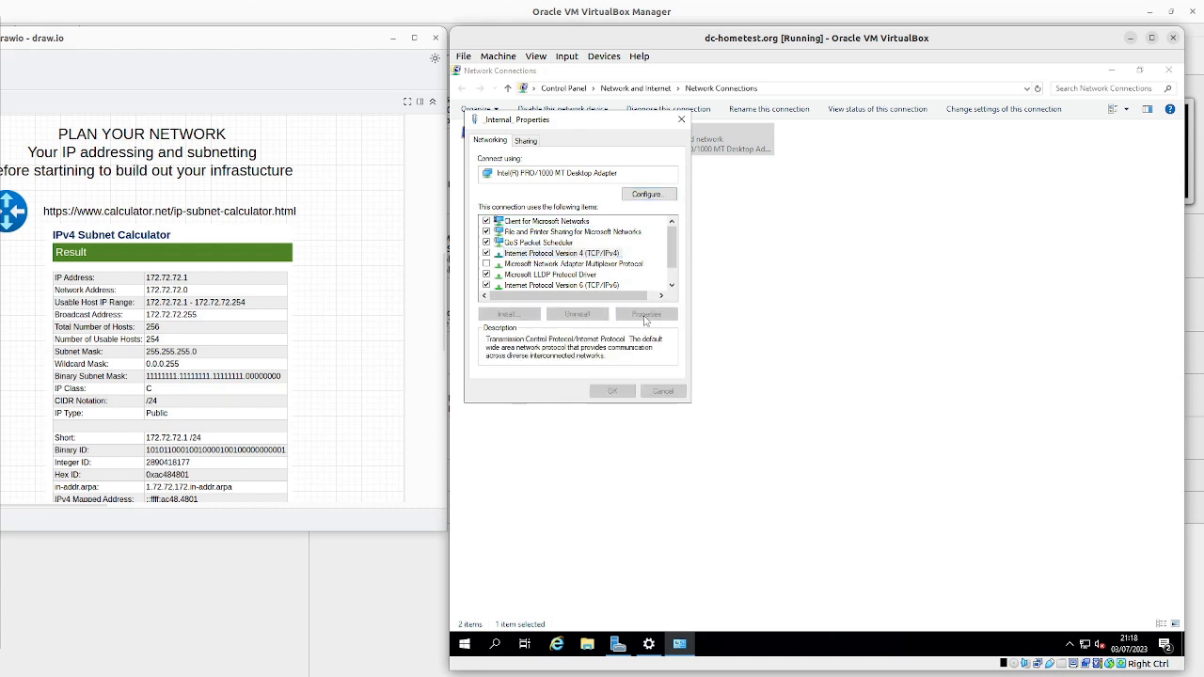
Assign the _Internal_ adapter the static IP address 172.72.72.1 with subnet mask 255.255.255.0, then close the network settings windows.
left_click(509, 258)
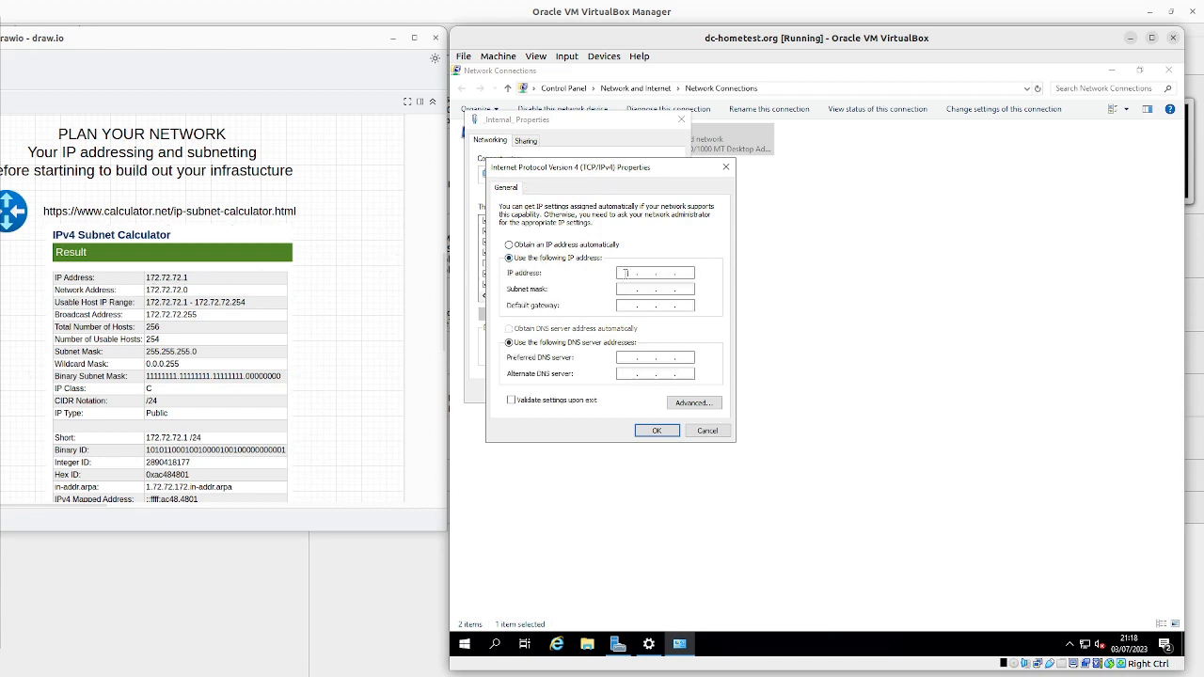
type("172 . 72 . 72 . 1")
left_click(622, 289)
type("255 . 255 . 255 . 0")
left_click(625, 357)
left_click(657, 430)
left_click(613, 391)
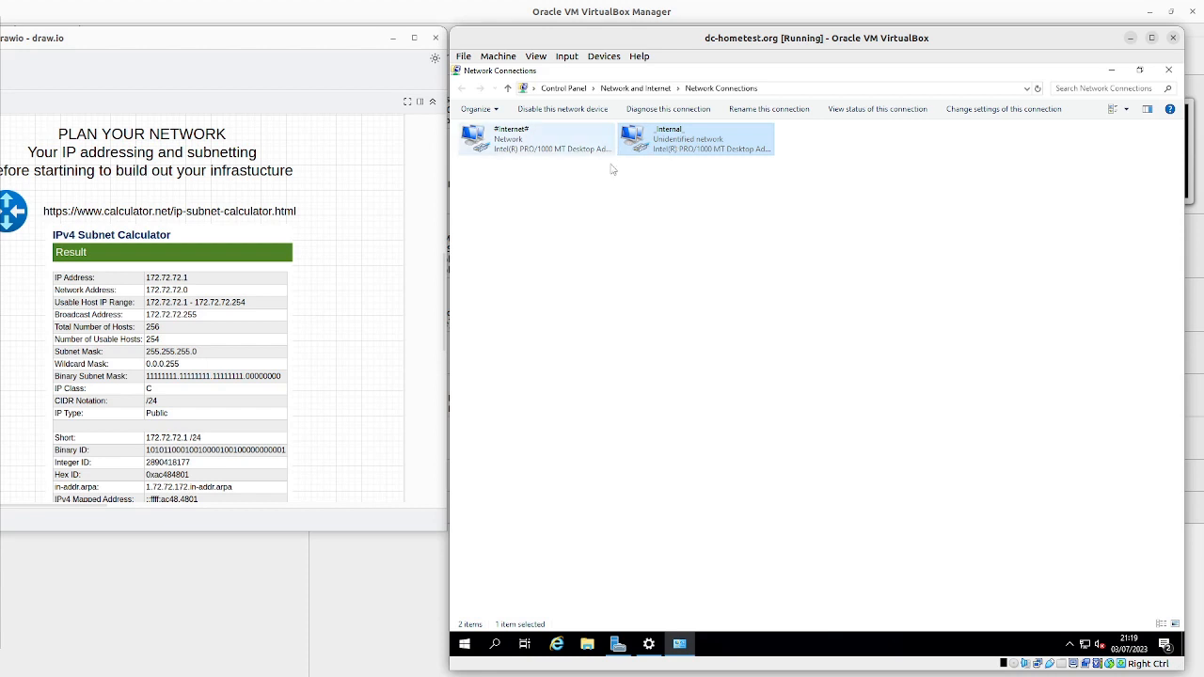
left_click(1168, 71)
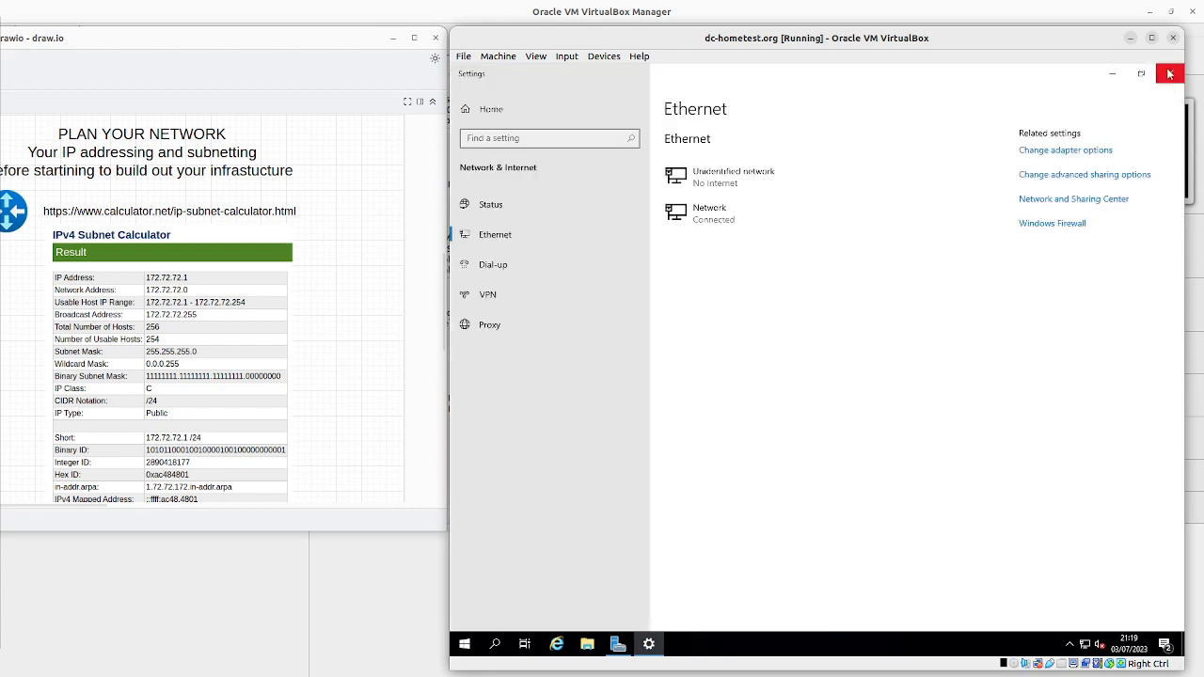
left_click(1168, 74)
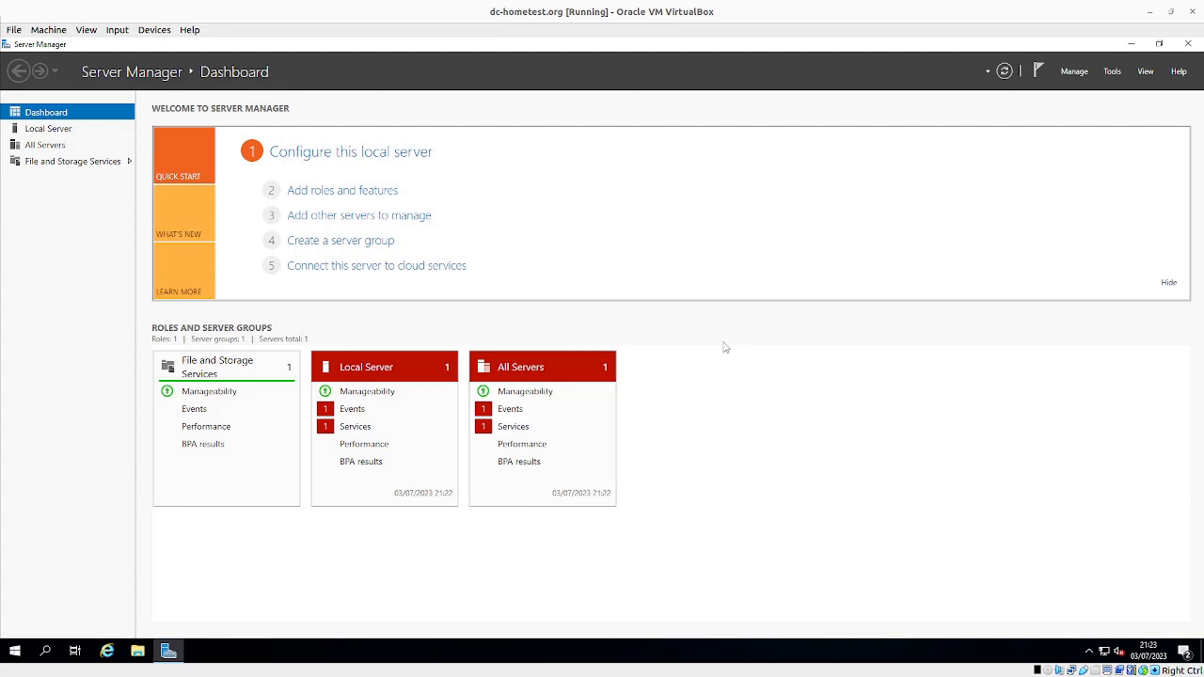
Start adding roles and features, using role-based or feature-based installation with dc01 as the destination server.
left_click(331, 192)
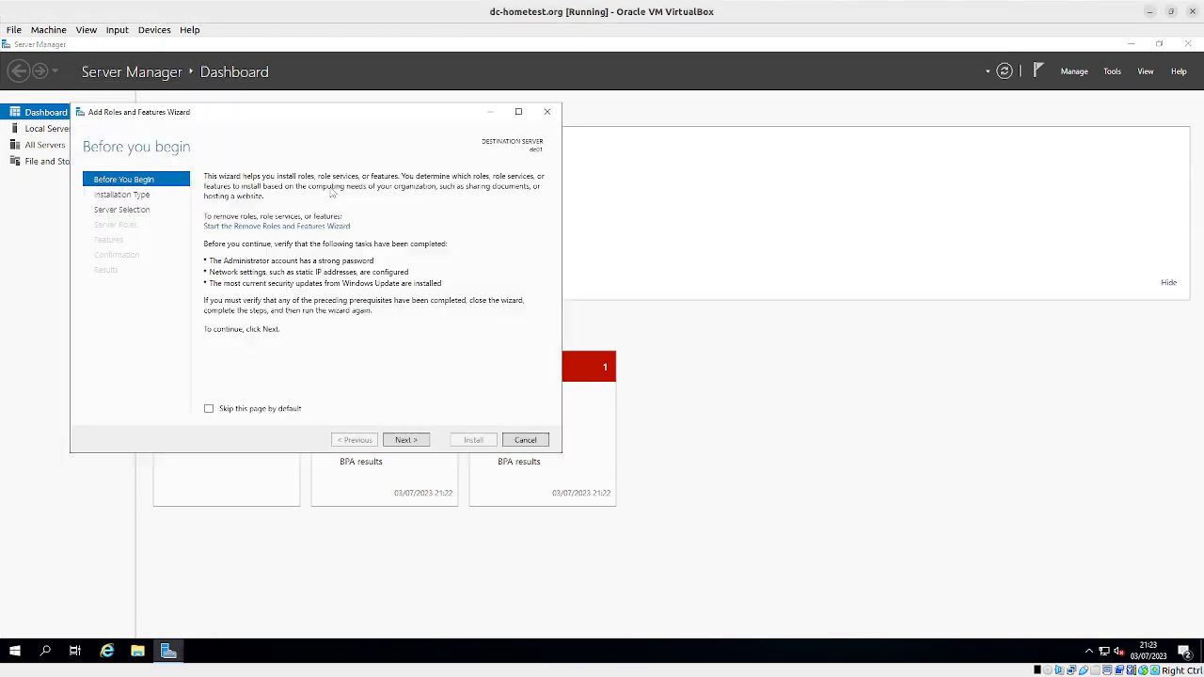
left_click(406, 440)
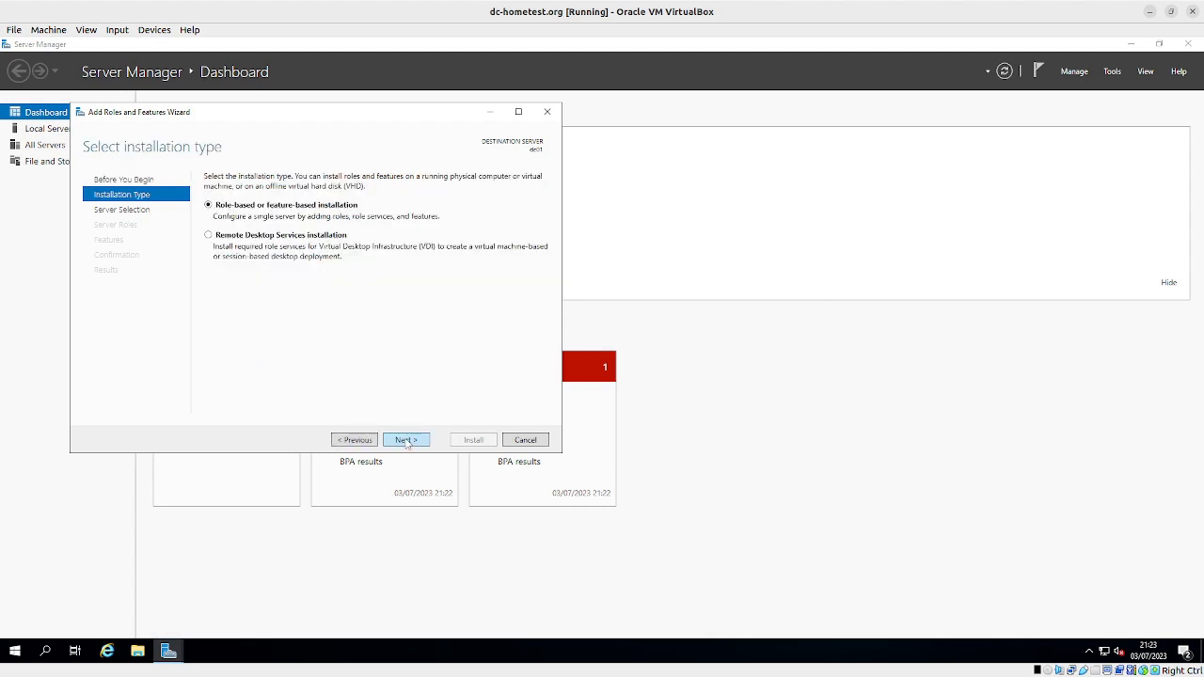
left_click(407, 440)
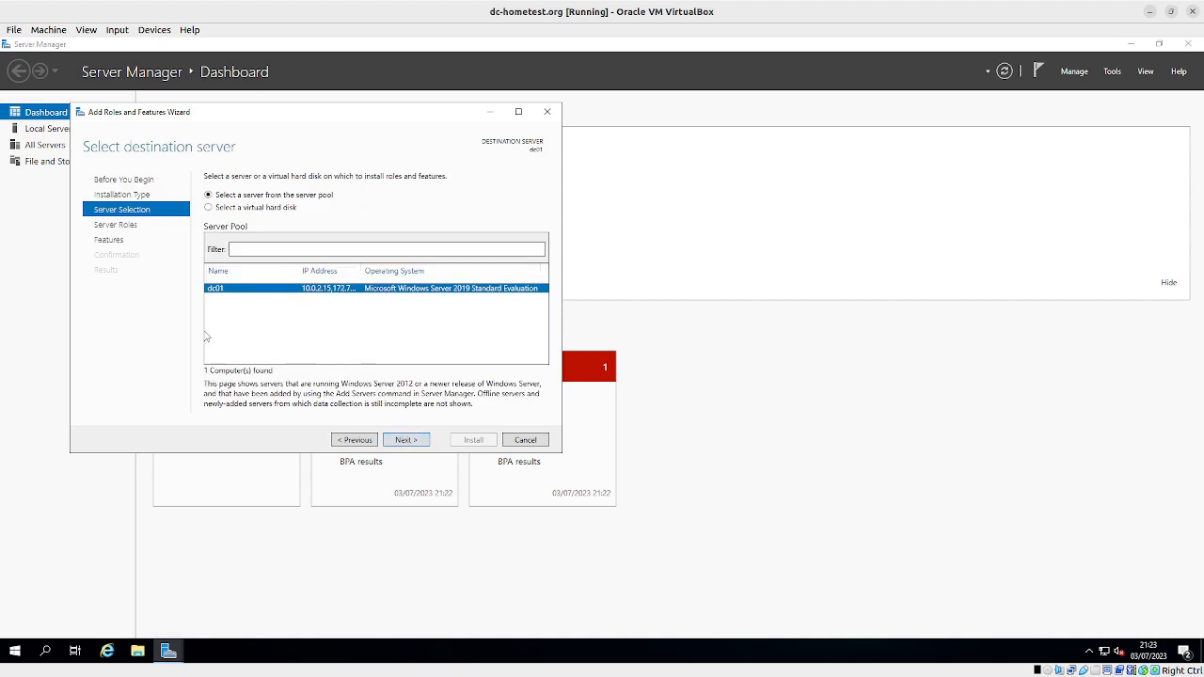
left_click(411, 448)
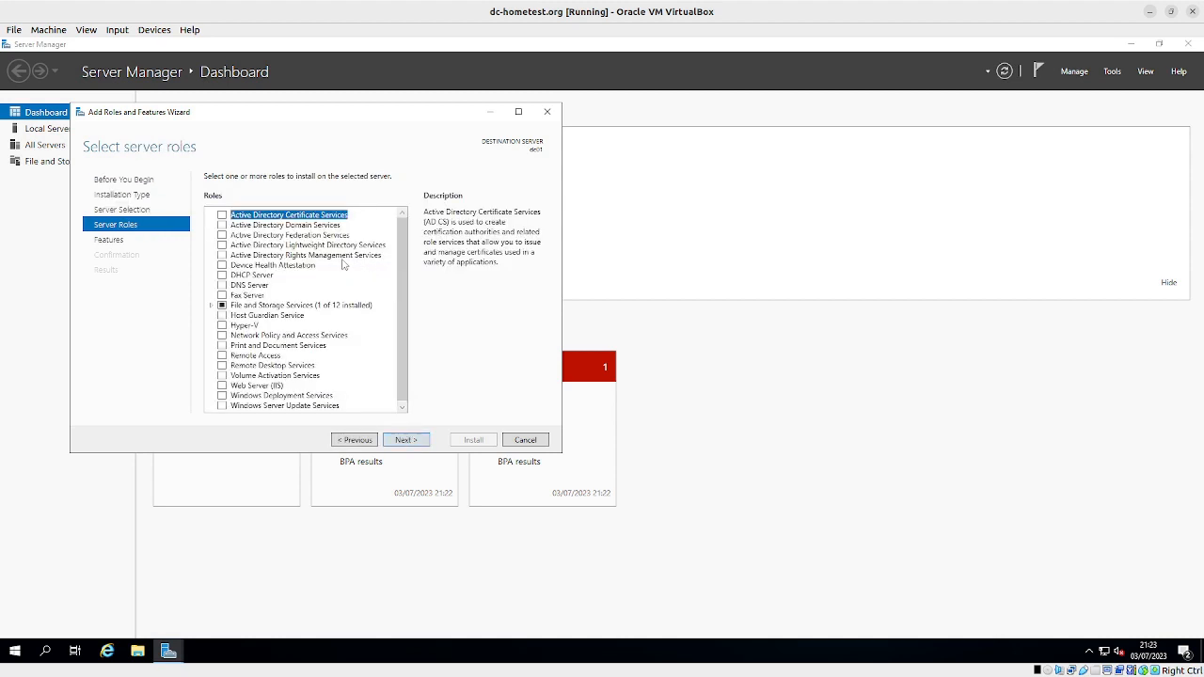
Select the Active Directory Domain Services role and add its required features, including the management tools.
left_click(222, 226)
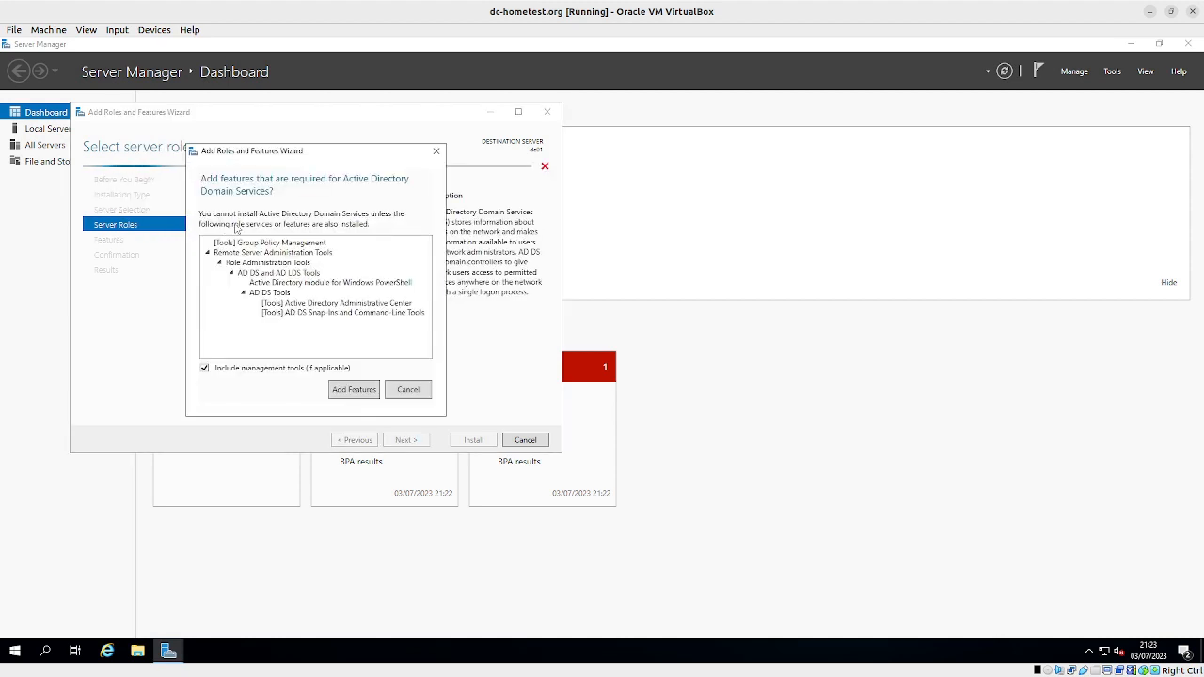
left_click(410, 391)
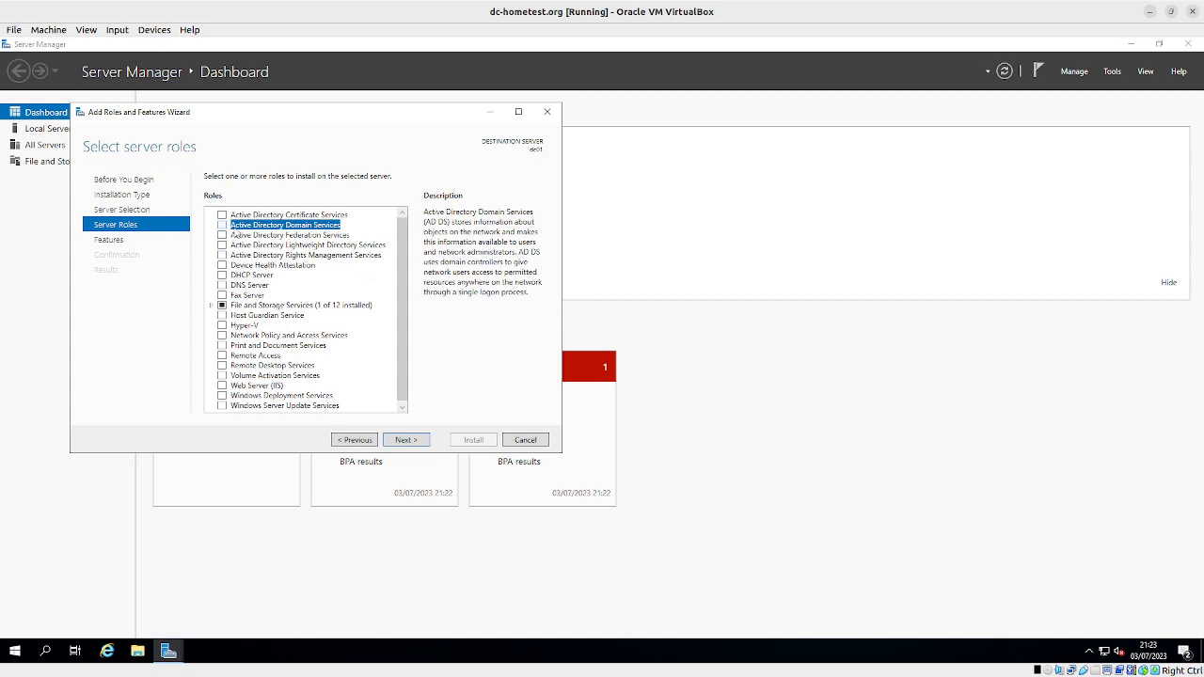
left_click(222, 227)
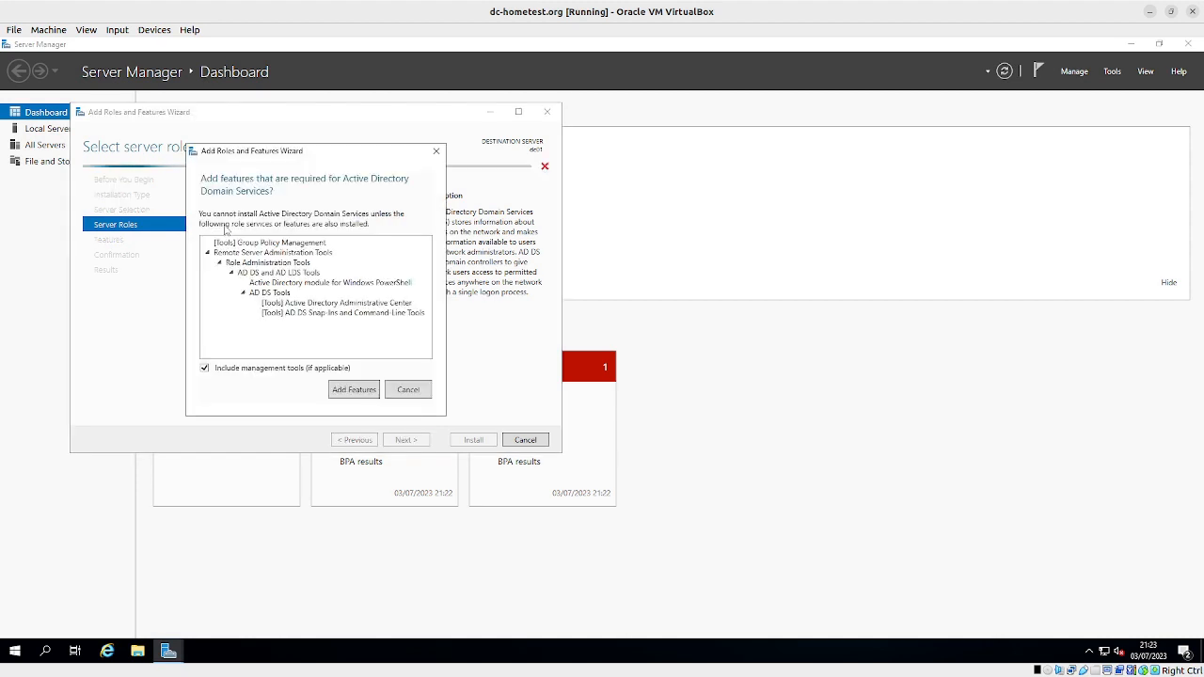
left_click(354, 391)
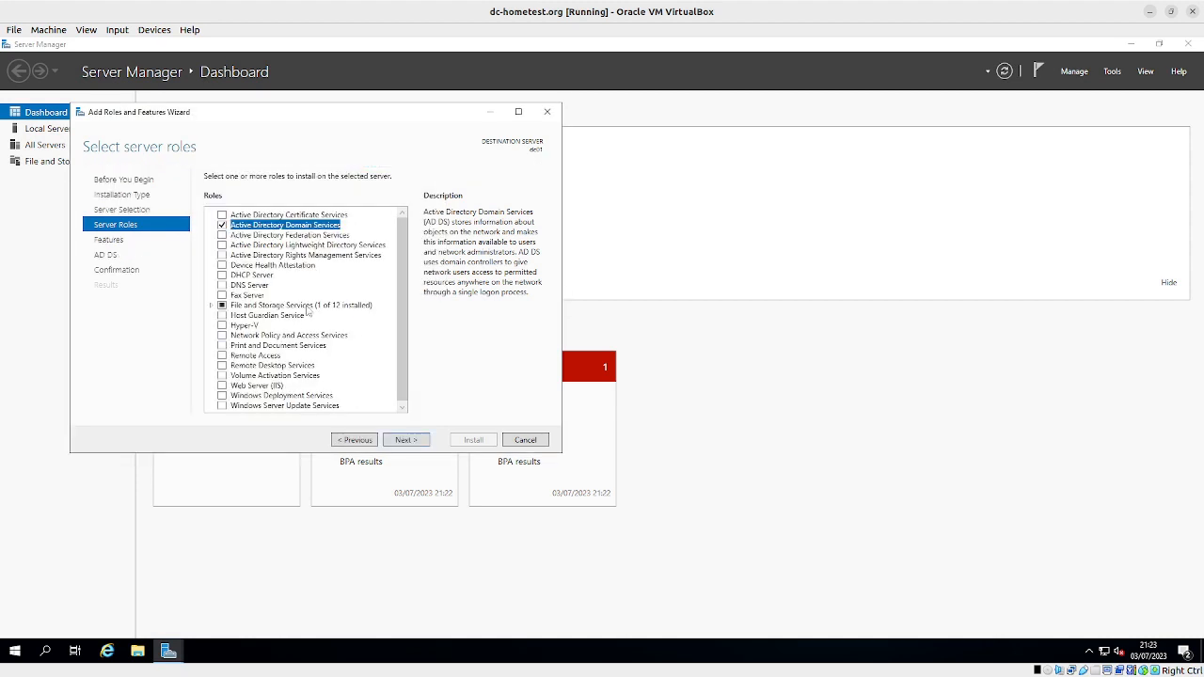
Keep the default feature selection, install Active Directory Domain Services and close the wizard once installation ends.
left_click(405, 440)
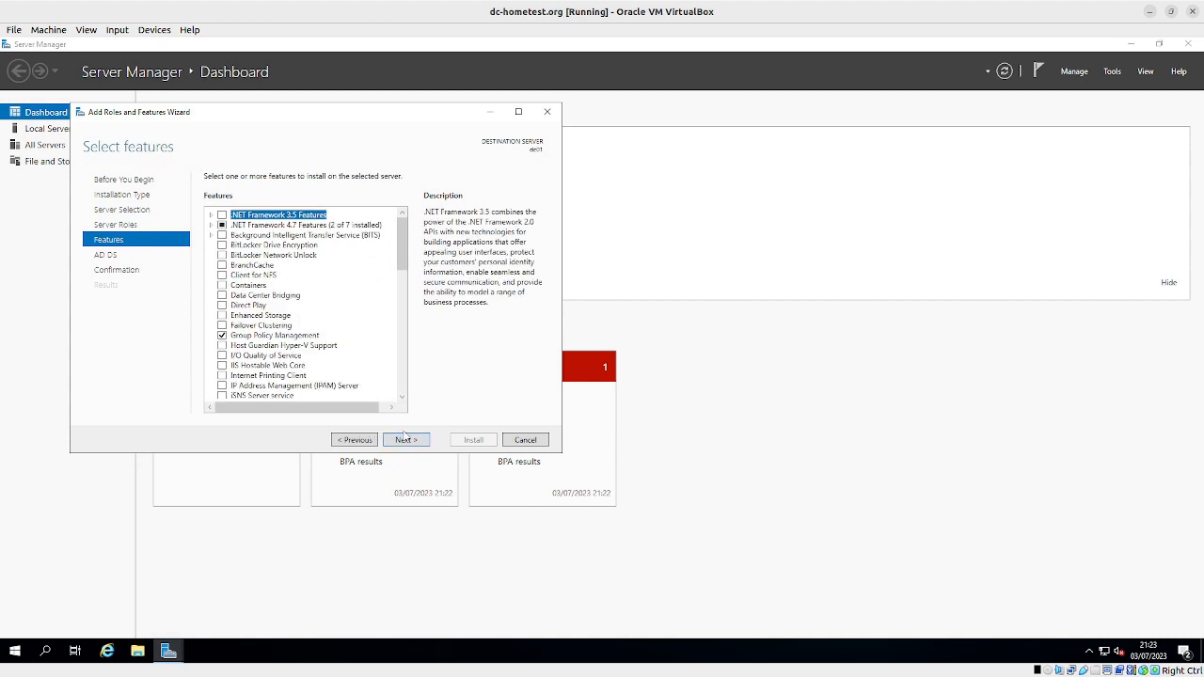
left_click(406, 440)
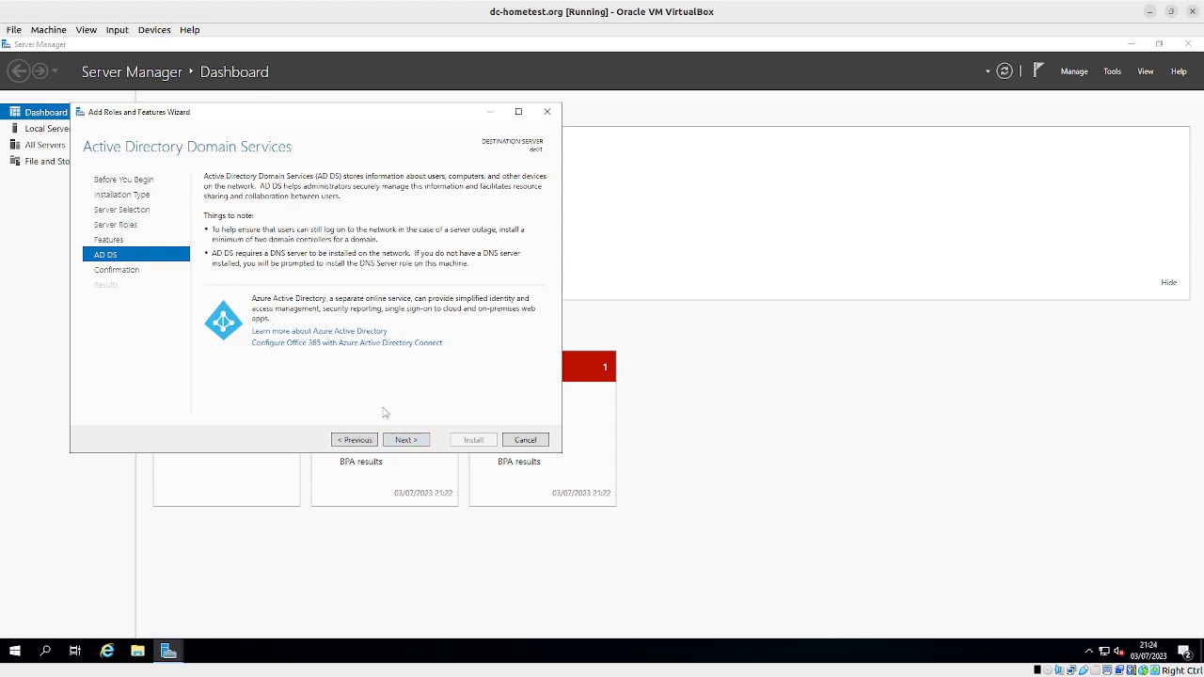
left_click(416, 443)
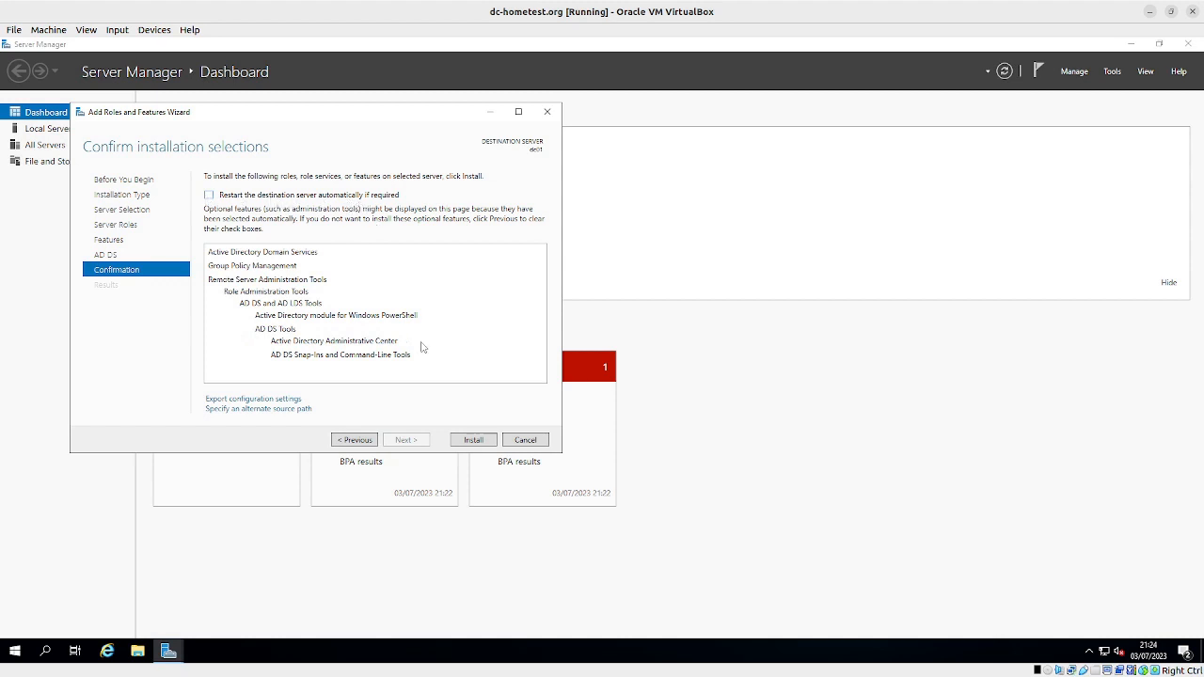
left_click(472, 440)
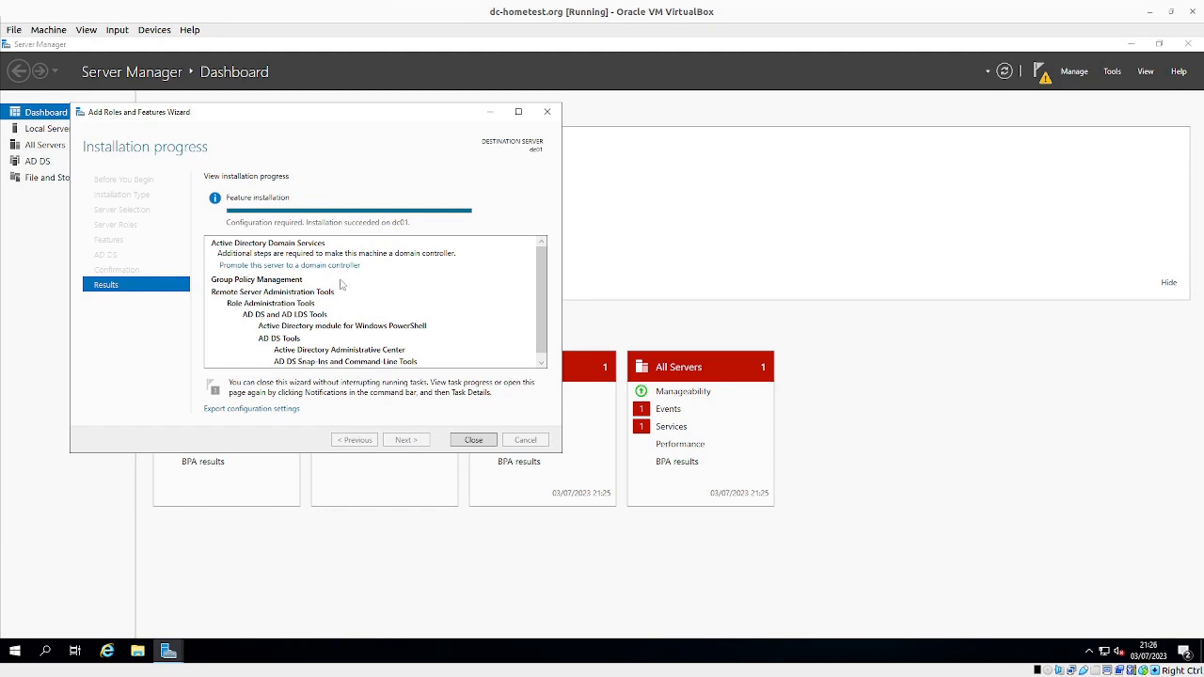
left_click(473, 441)
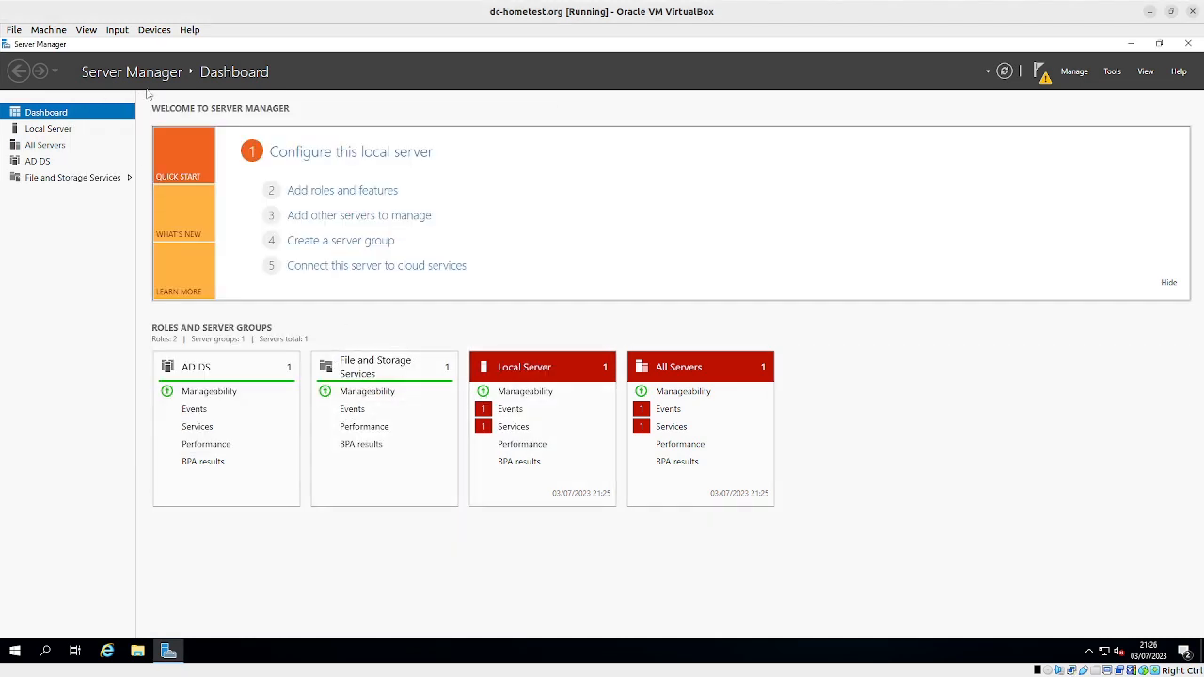
Start promoting the server to a domain controller, adding a new forest with the root domain name hometest.org.
left_click(1042, 75)
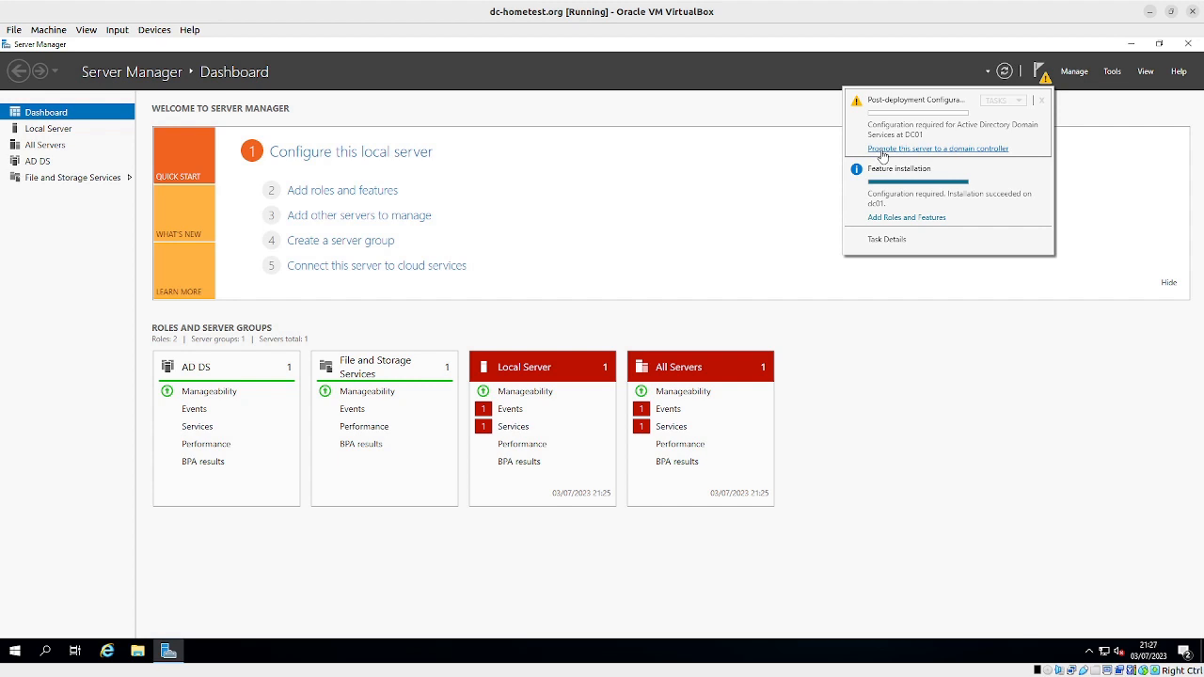
left_click(882, 149)
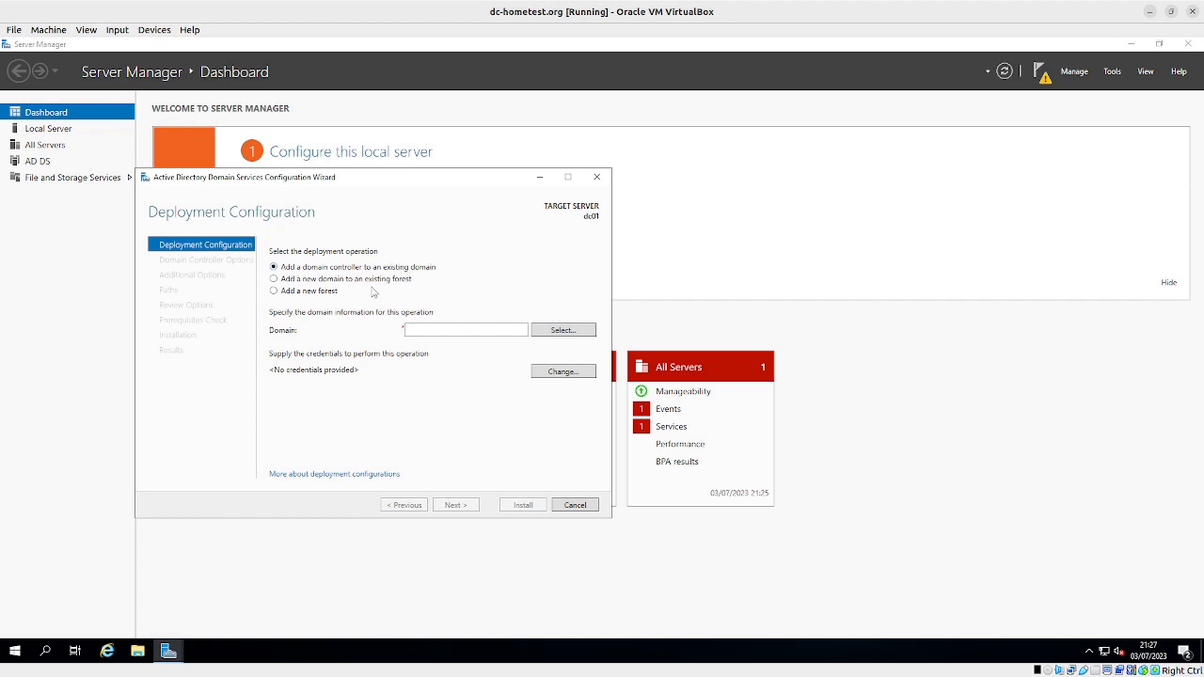
left_click(273, 291)
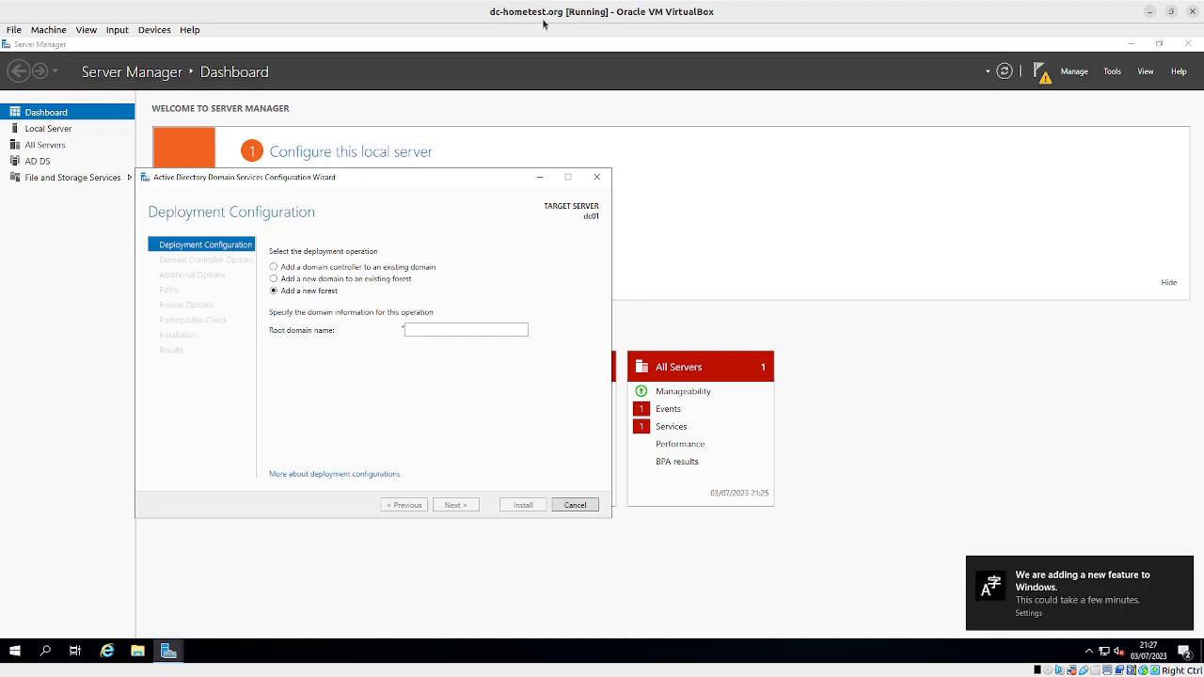
left_click(437, 328)
type("ho")
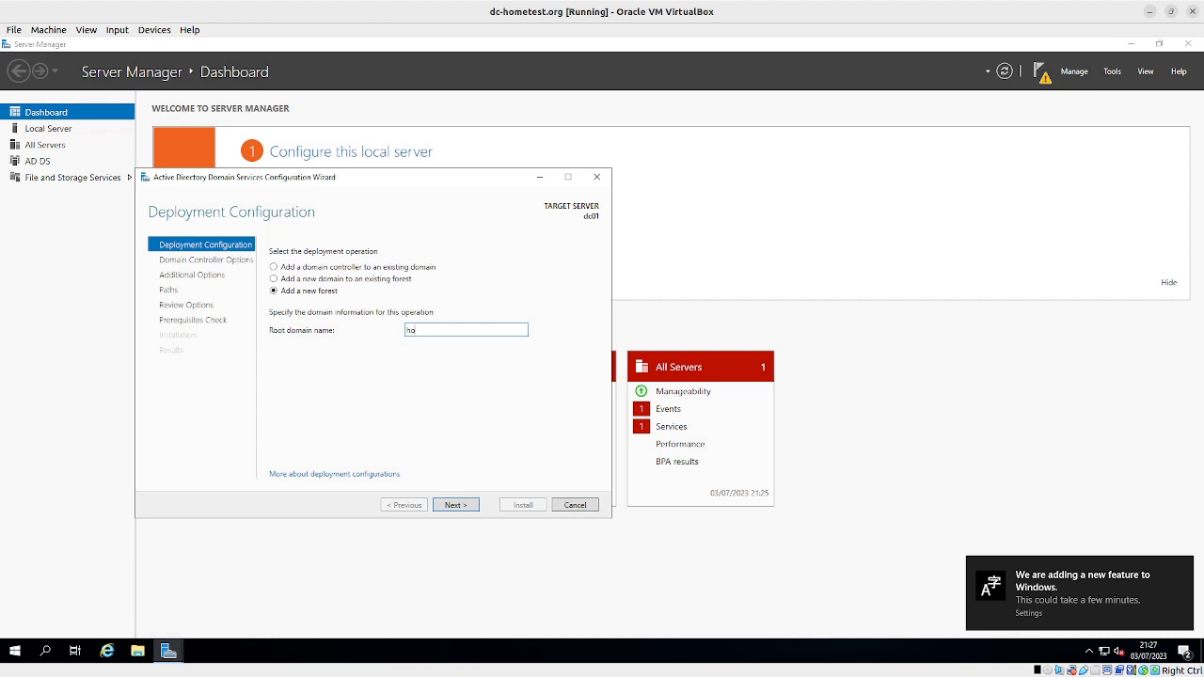
type("metest.org")
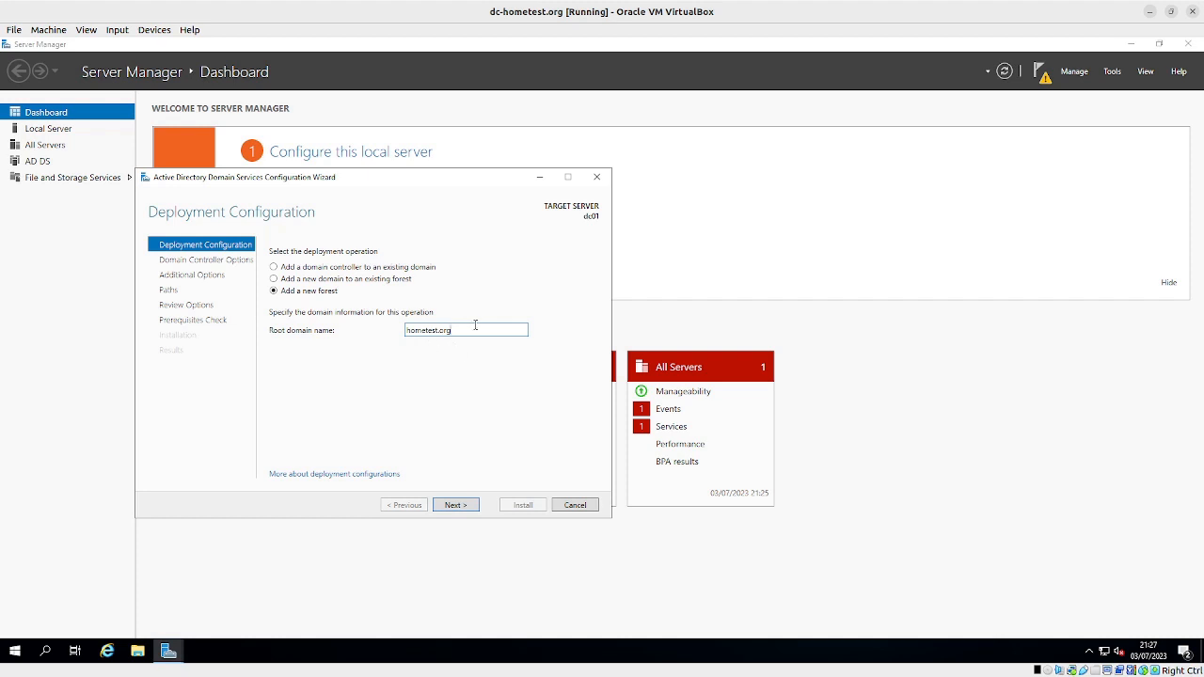
left_click(462, 506)
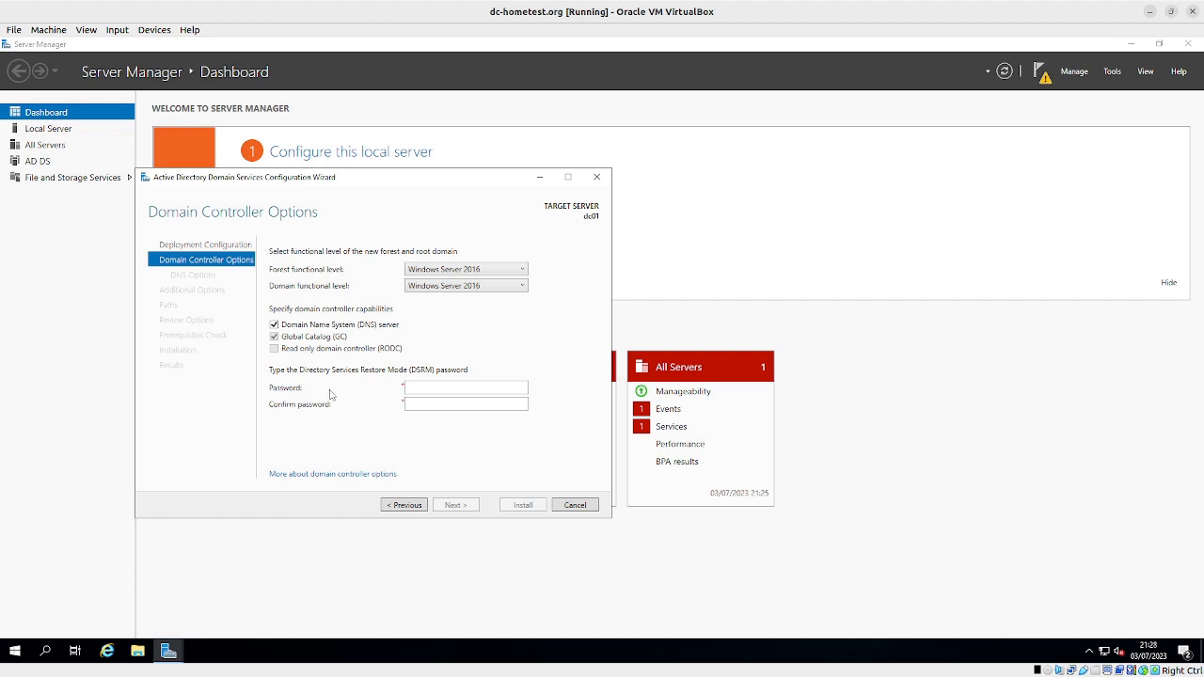
Enter and confirm the Directory Services Restore Mode password, keeping the default domain controller options.
left_click(422, 386)
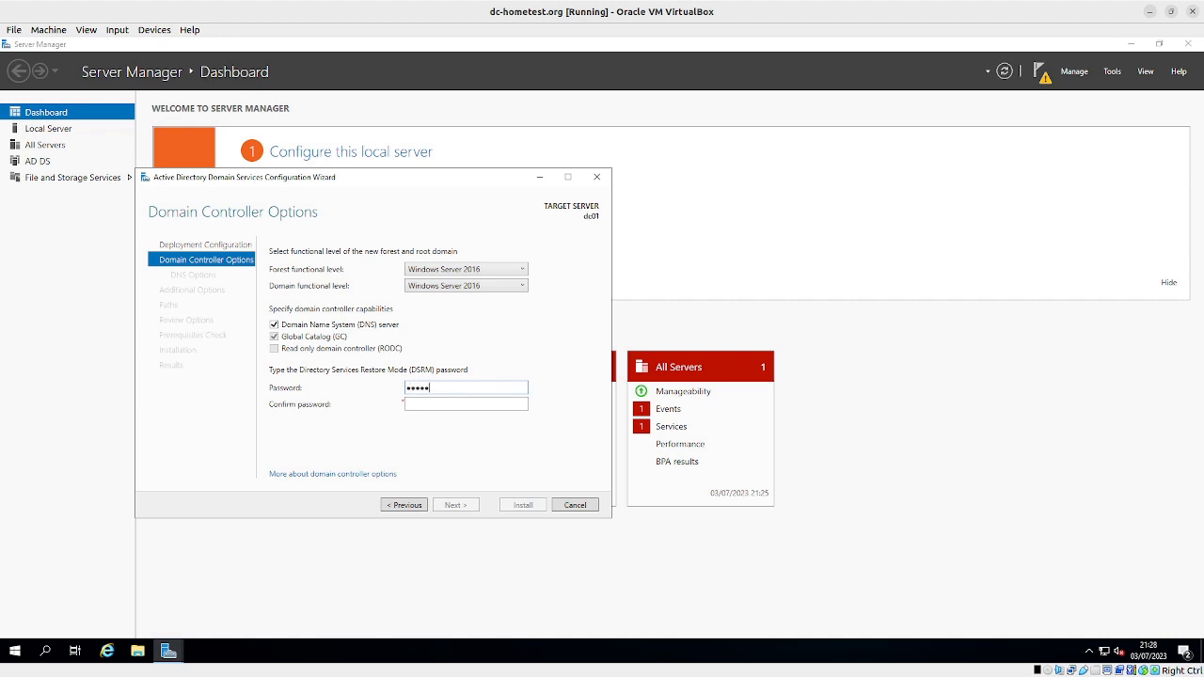
type("••••••••••••••")
key("Tab")
type("••••••••••••••")
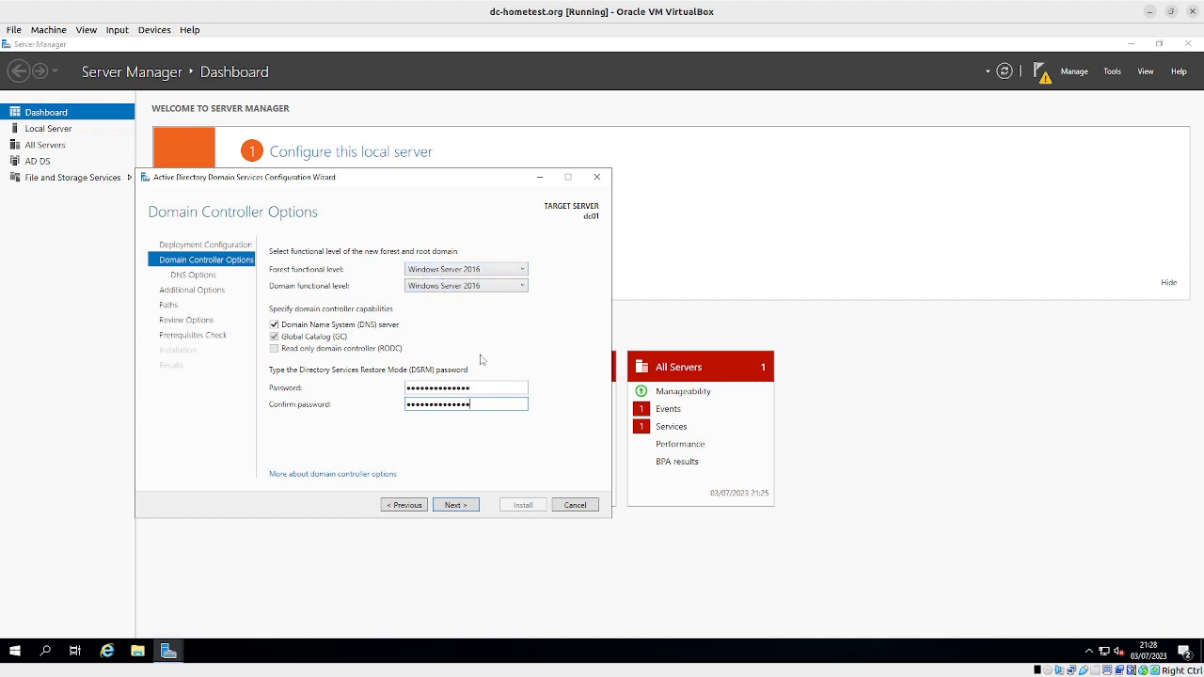
left_click(456, 505)
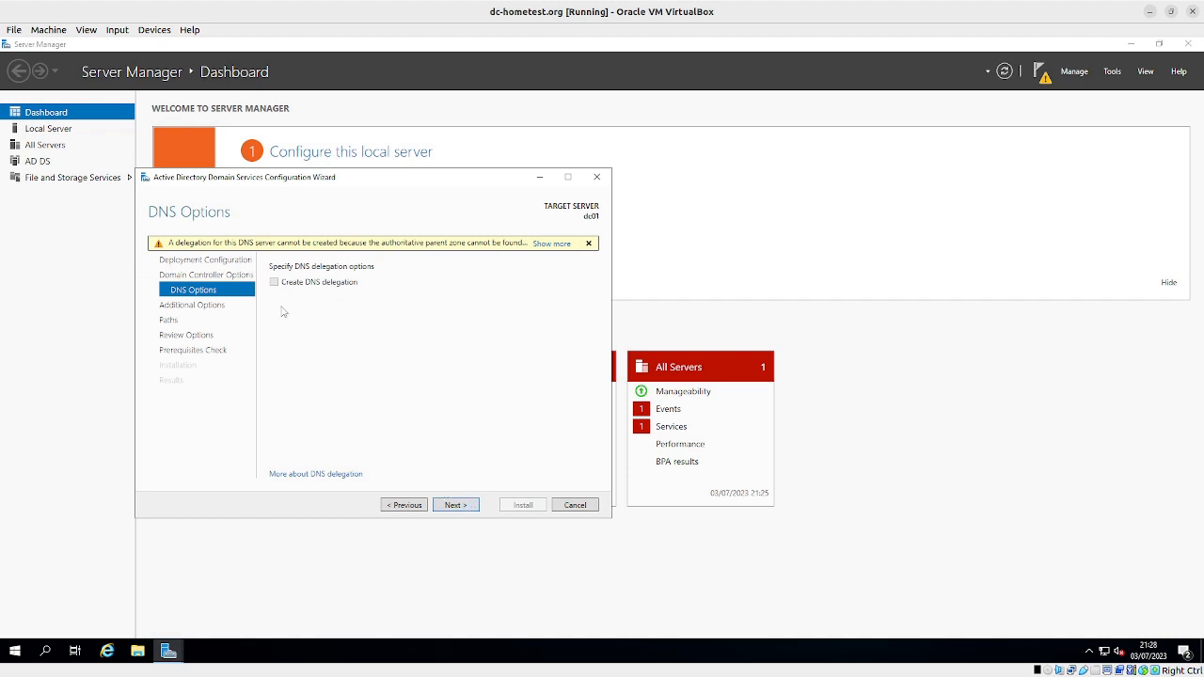
Accept the DNS options, NetBIOS name HOMETEST and default folder paths, review the selections and run the prerequisites check.
left_click(465, 508)
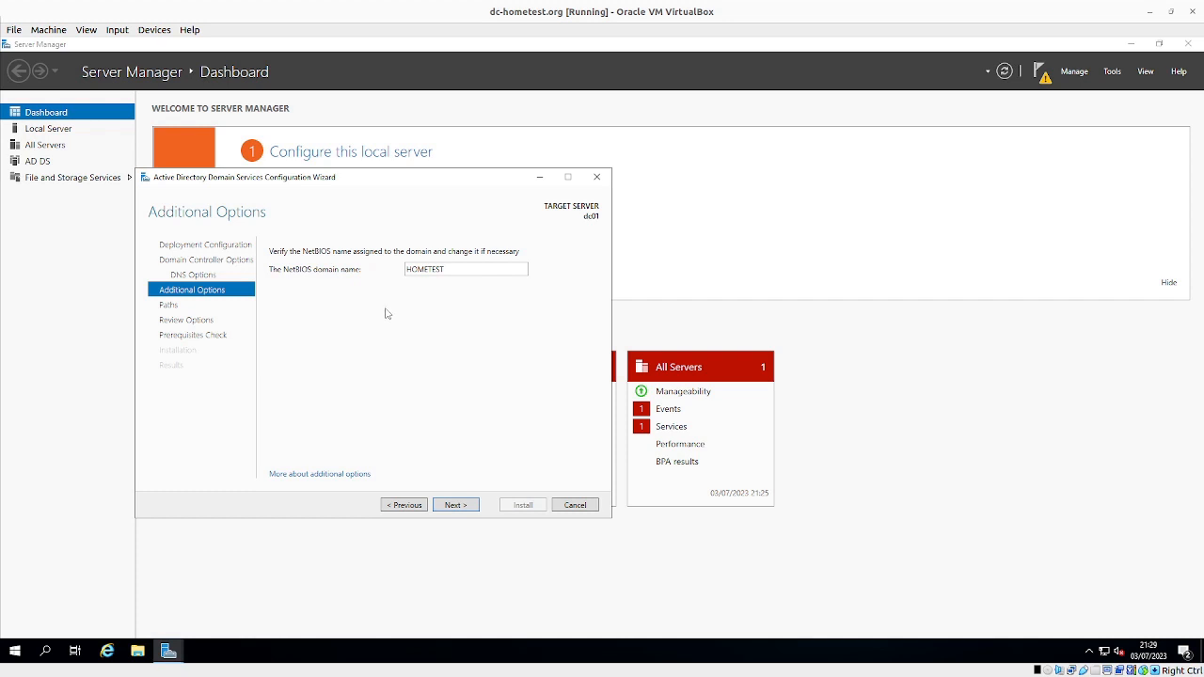
left_click(459, 506)
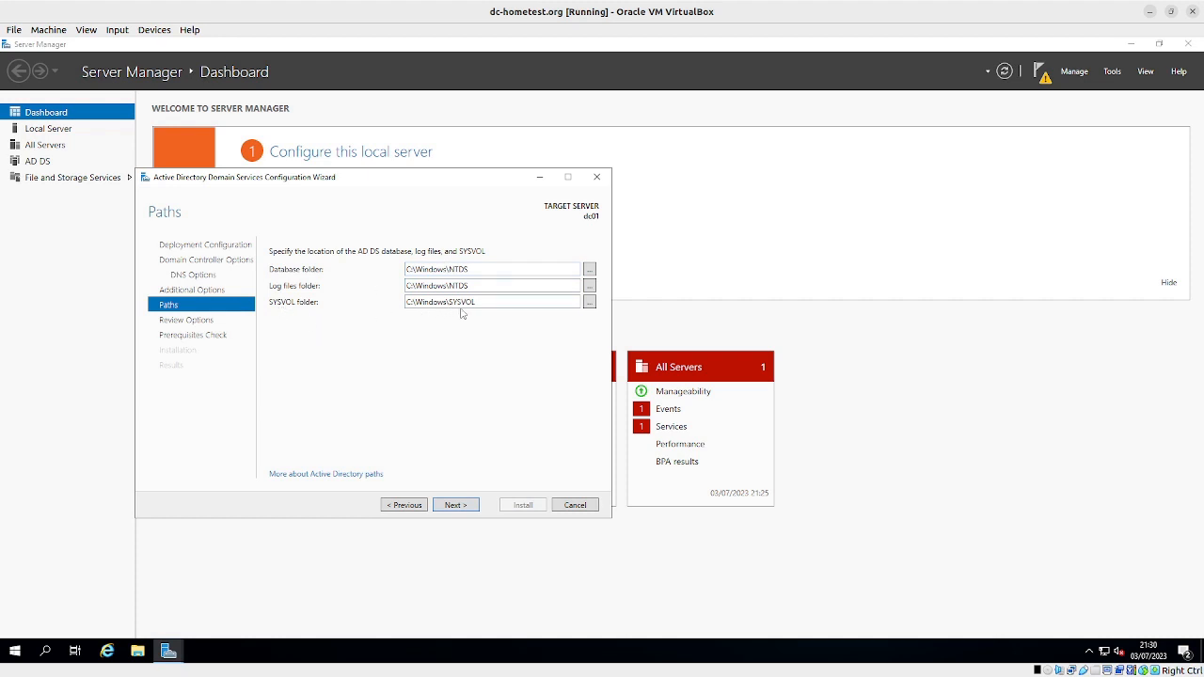
left_click(454, 506)
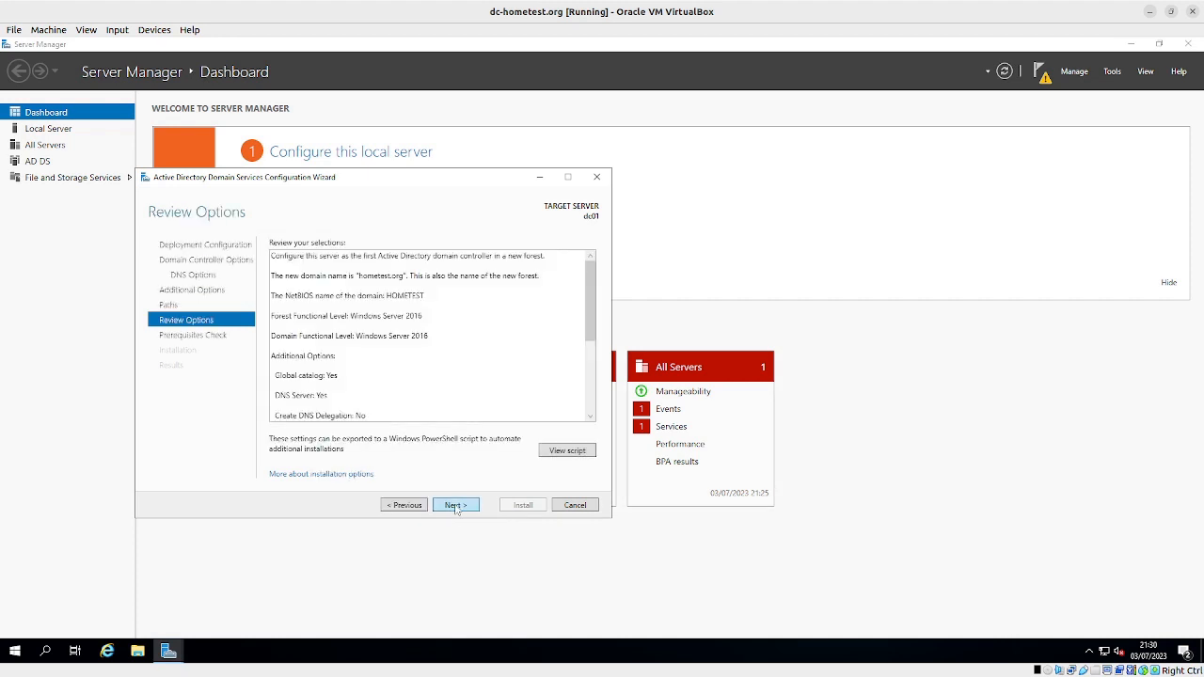
left_click_drag(594, 284, 613, 367)
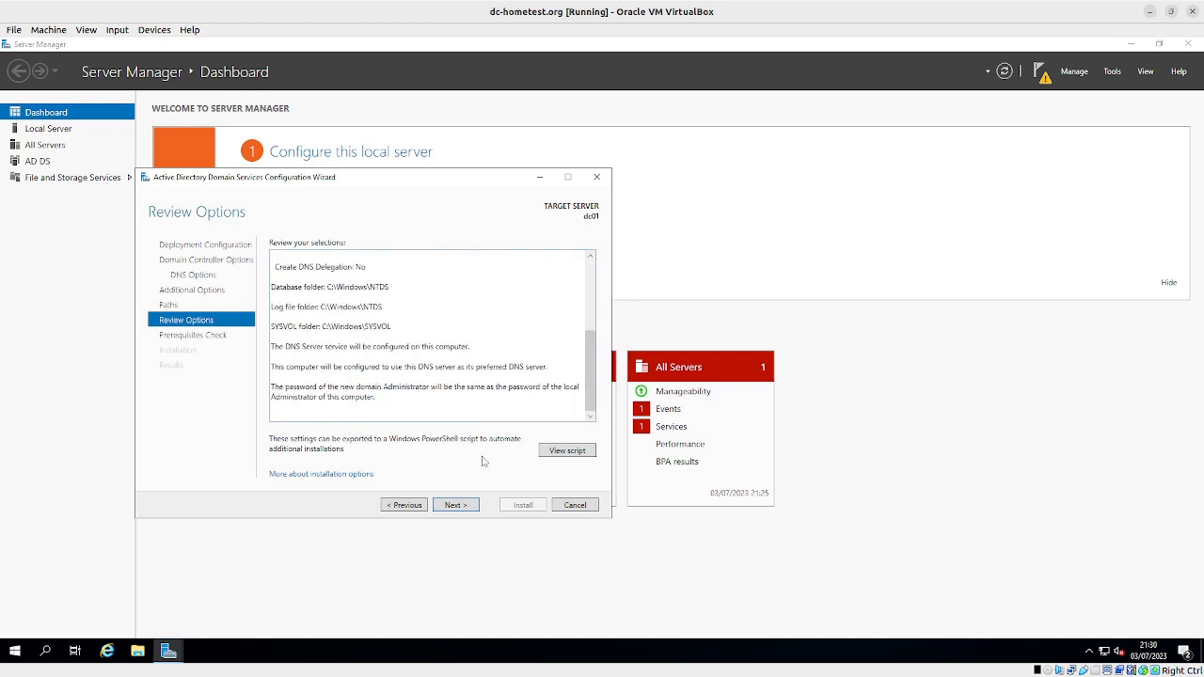
left_click(455, 505)
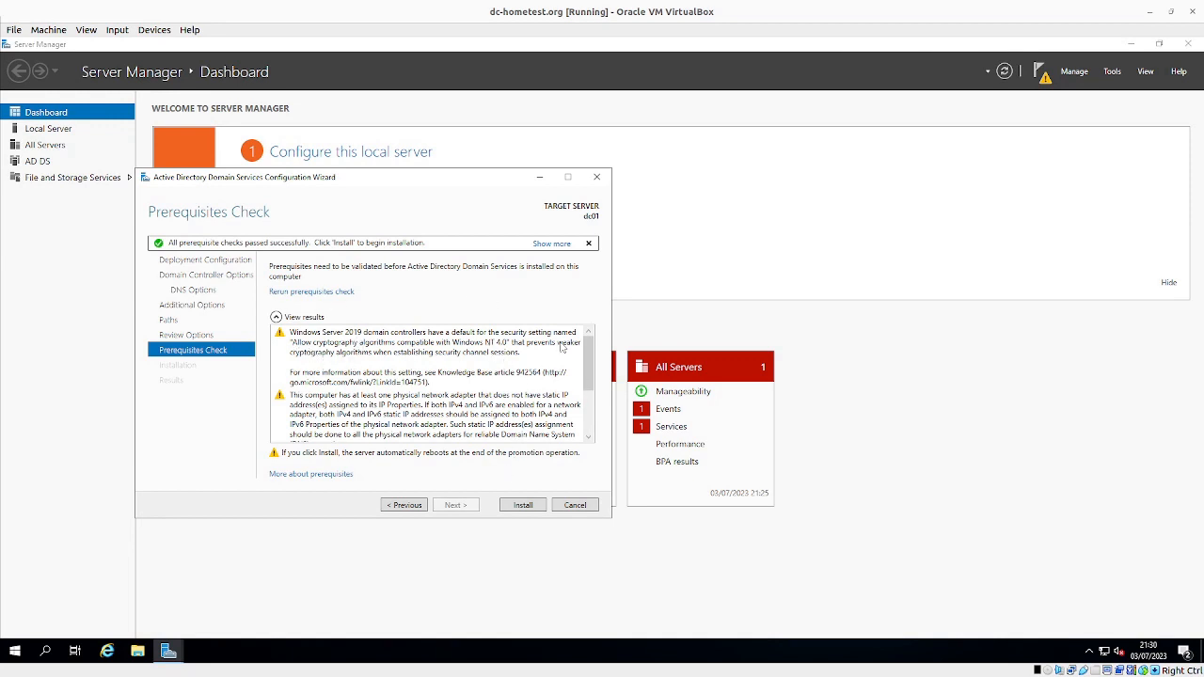
Review the prerequisites check results and install the domain controller configuration on the server.
left_click_drag(590, 361, 595, 414)
scroll(564, 414, "up", 10)
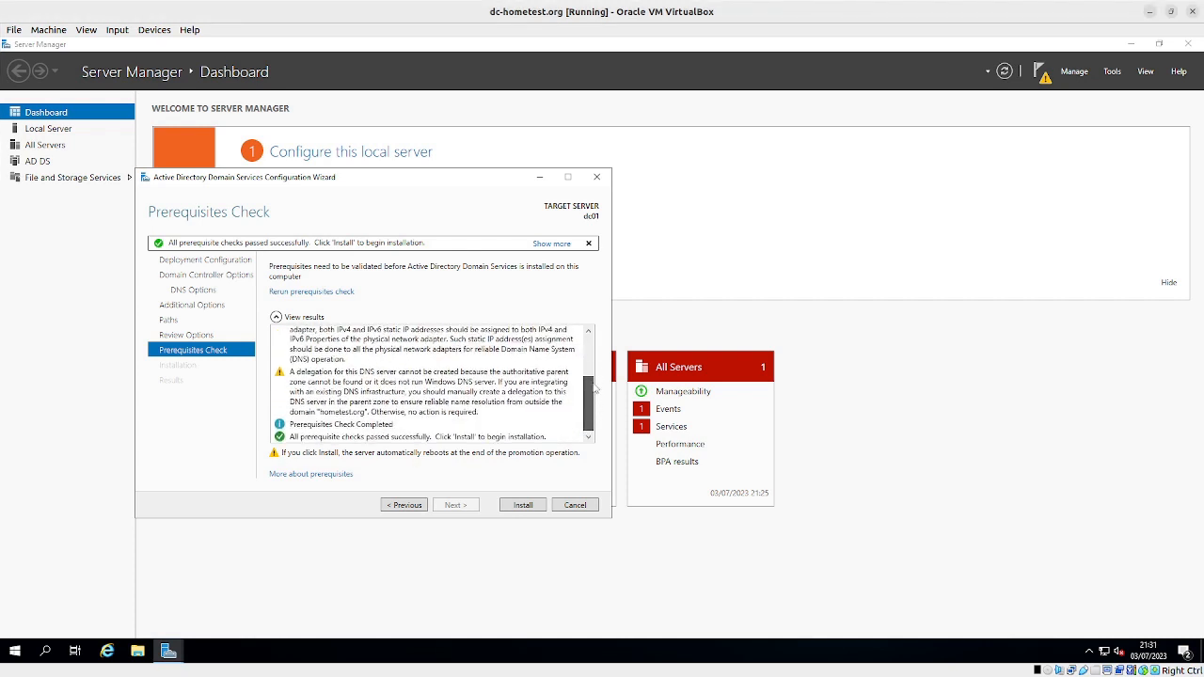
left_click(523, 505)
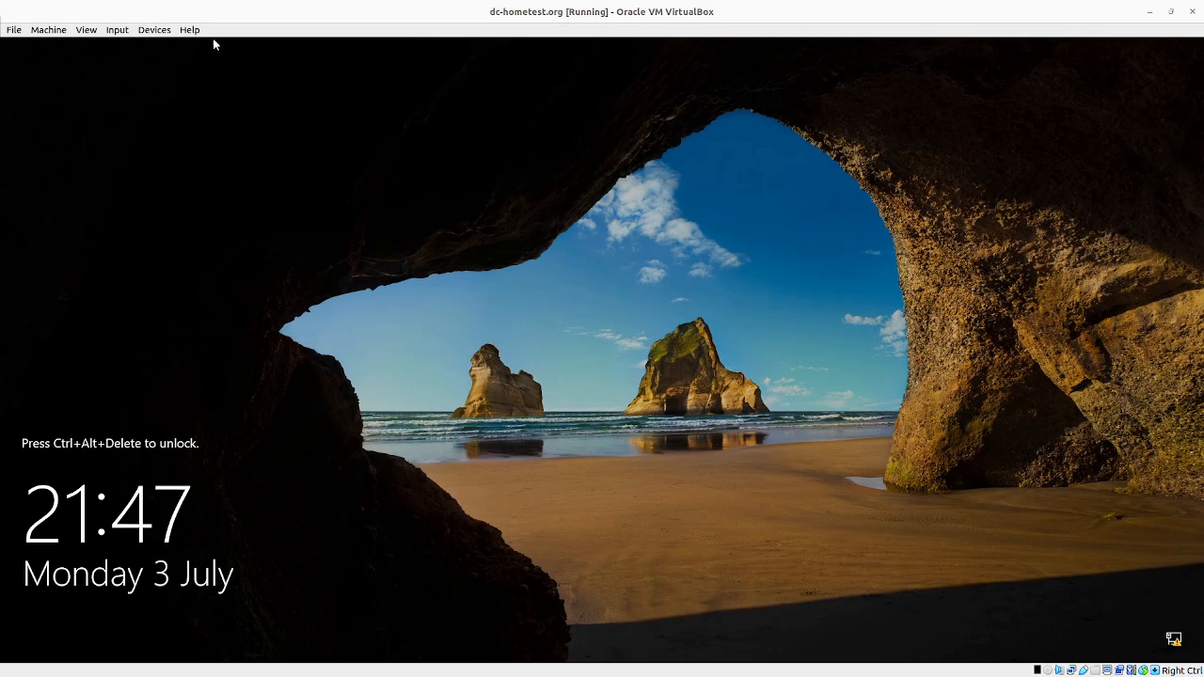
Unlock the restarted virtual machine and sign in to HOMETEST\Administrator with the account password.
left_click(118, 32)
mouse_move(132, 44)
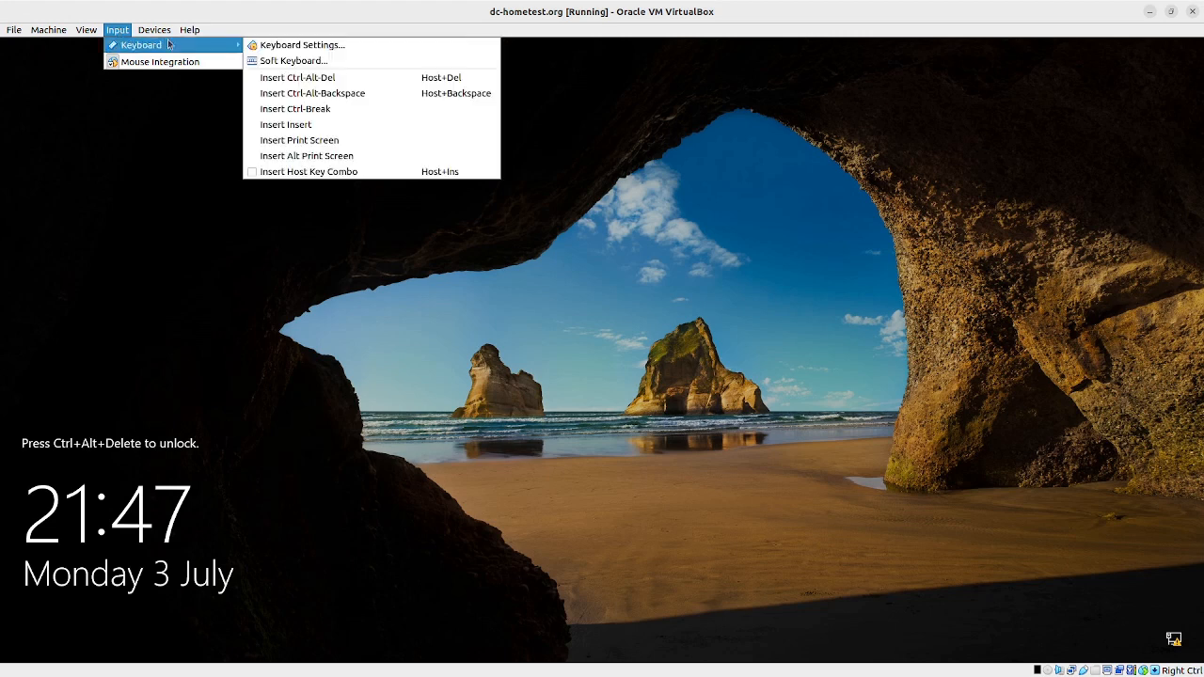
left_click(291, 78)
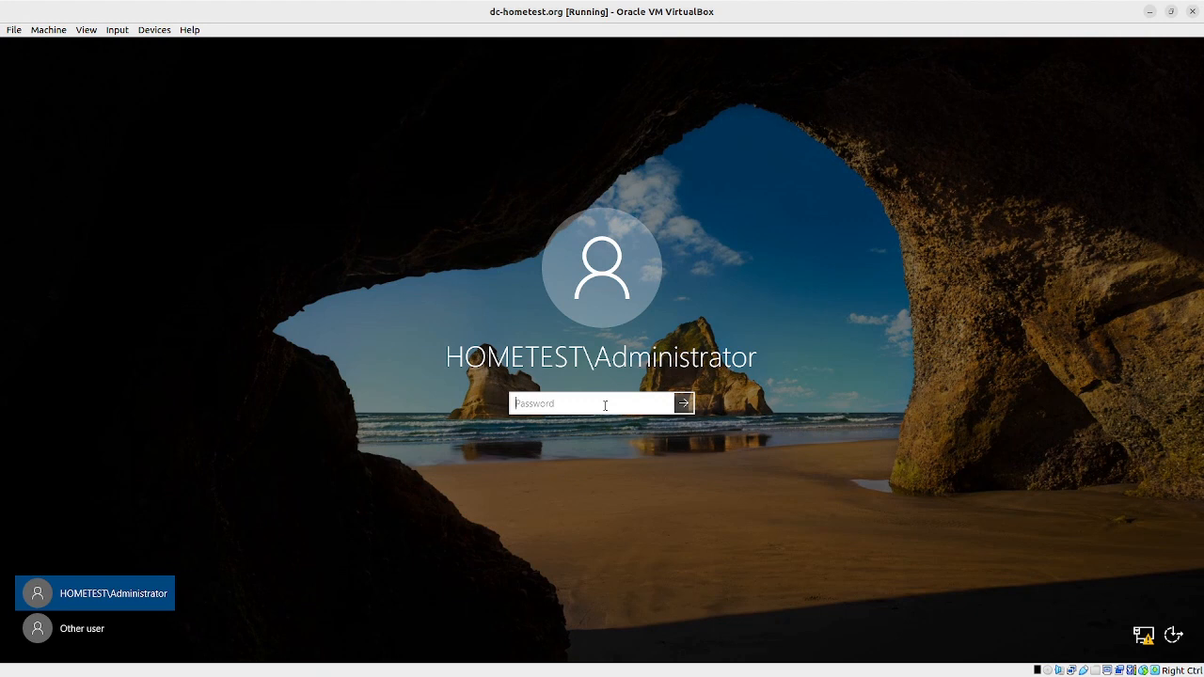
type("**************")
key("Return")
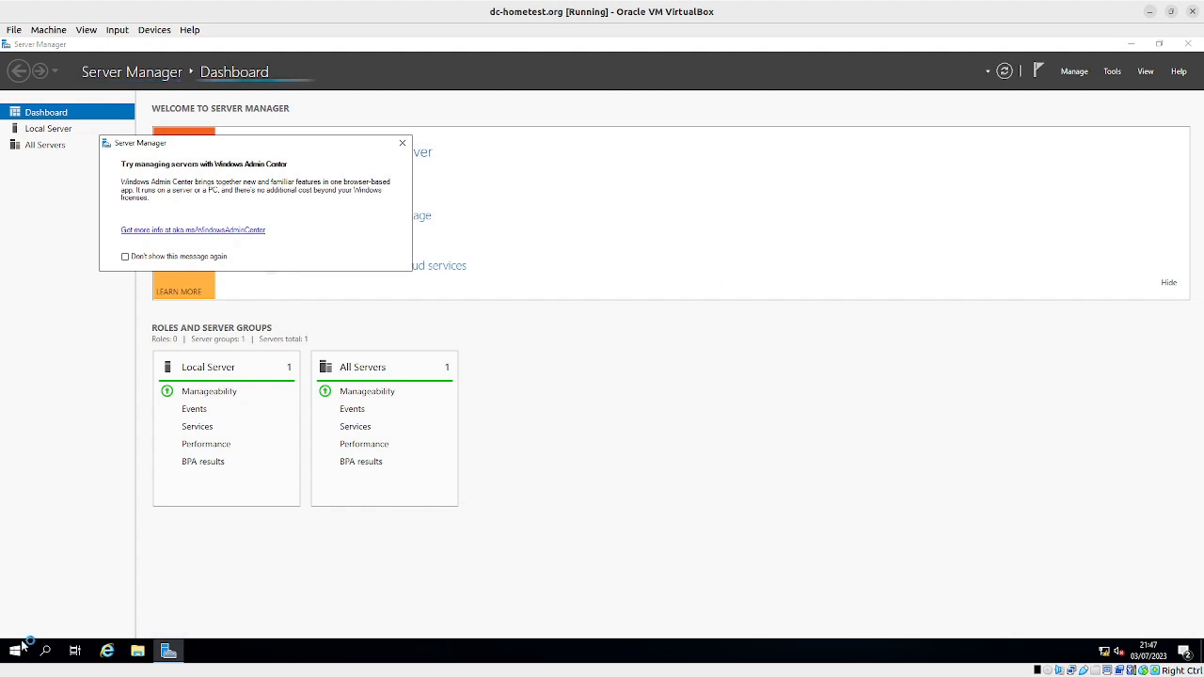
Open Active Directory Users and Computers from the Windows Administrative Tools.
left_click(15, 650)
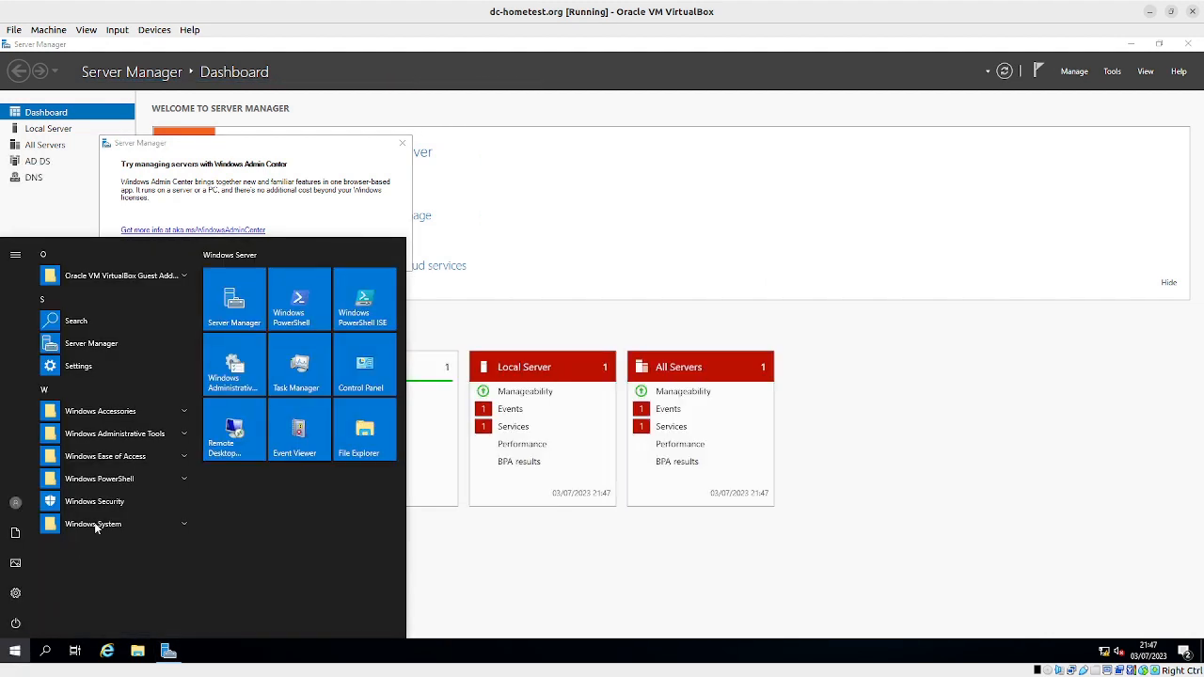
left_click(162, 435)
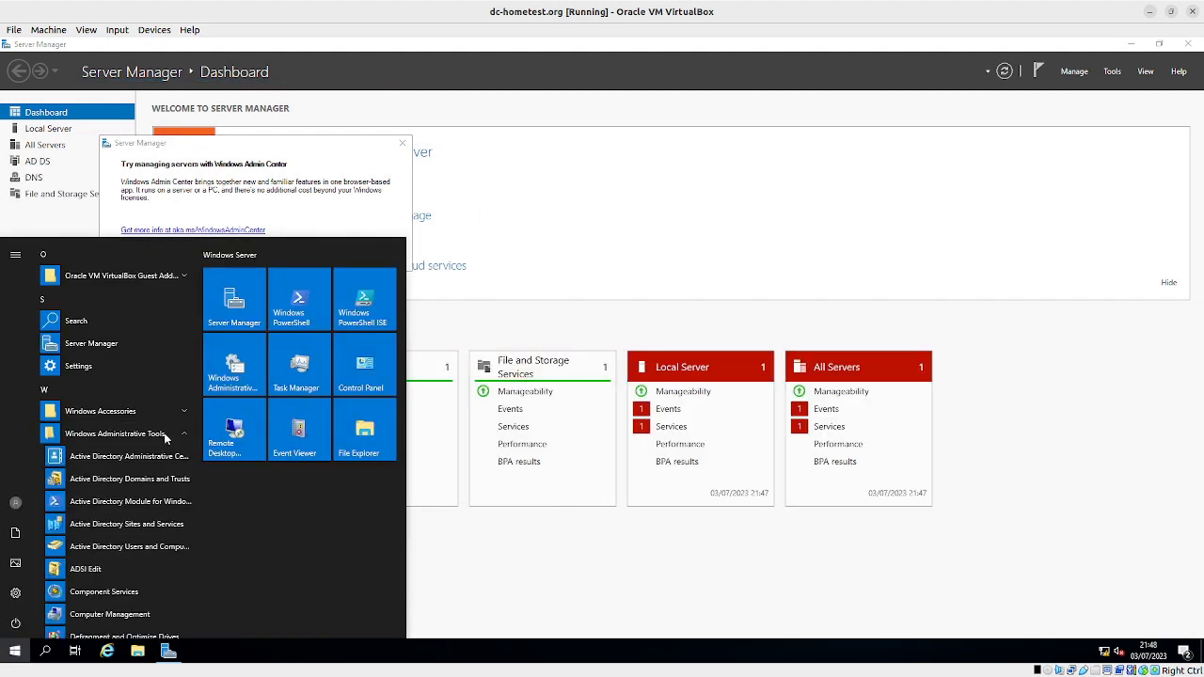
left_click(111, 549)
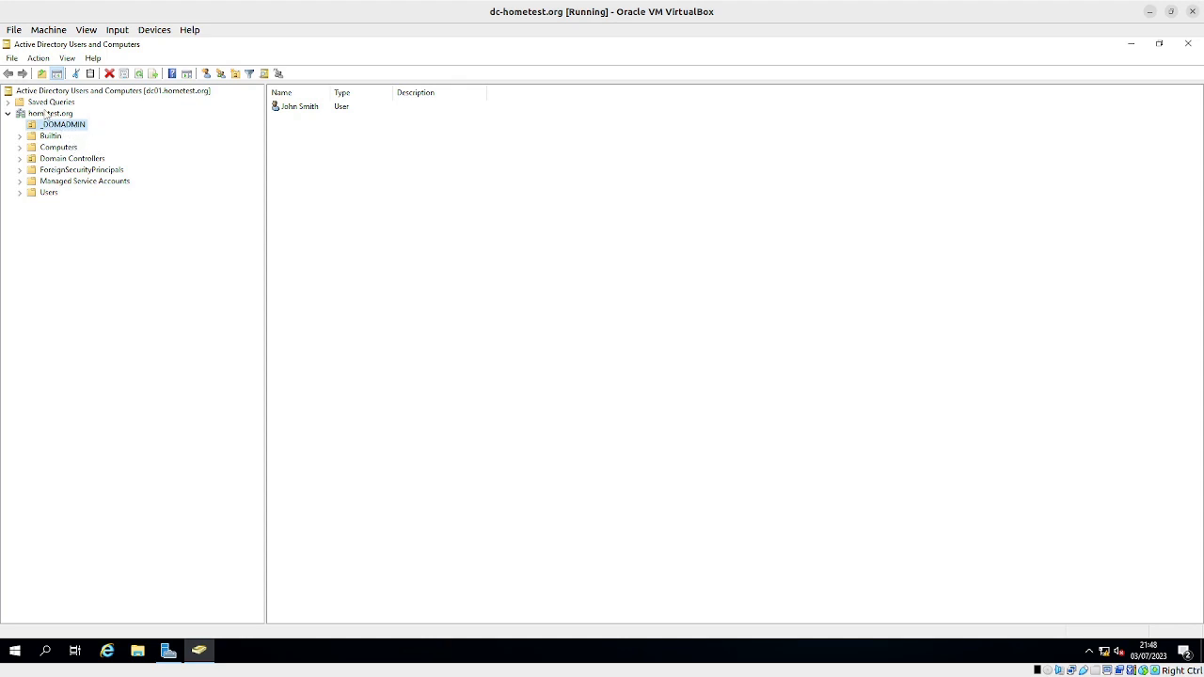
left_click(47, 114)
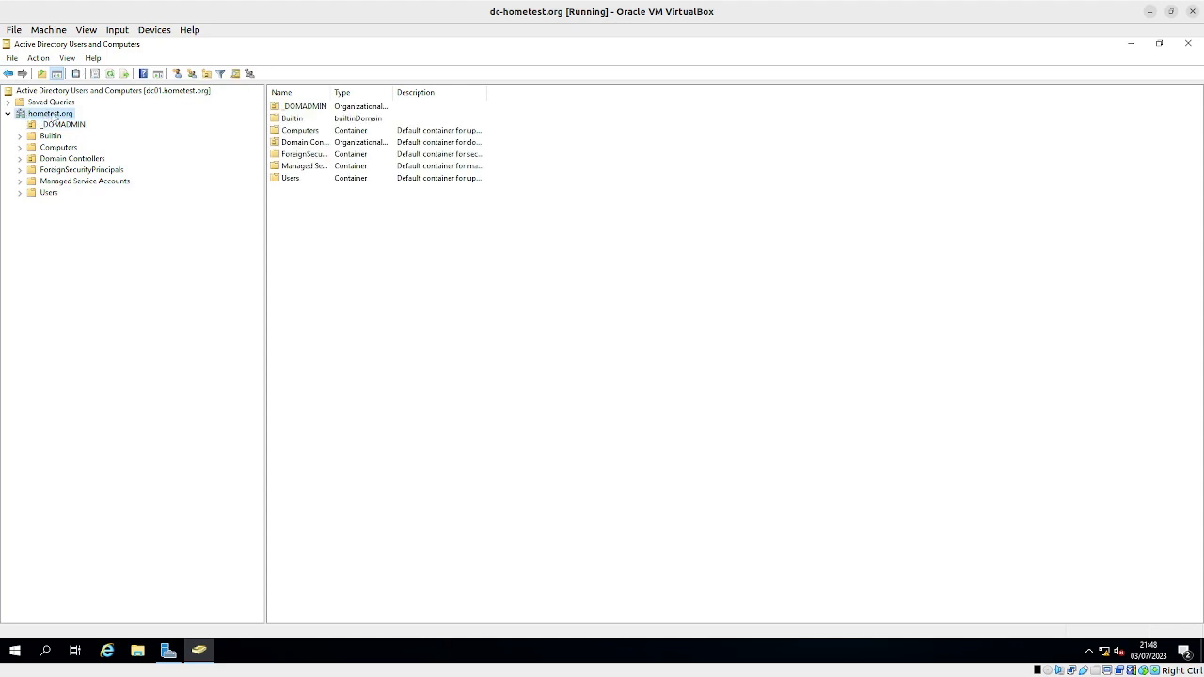
right_click(53, 115)
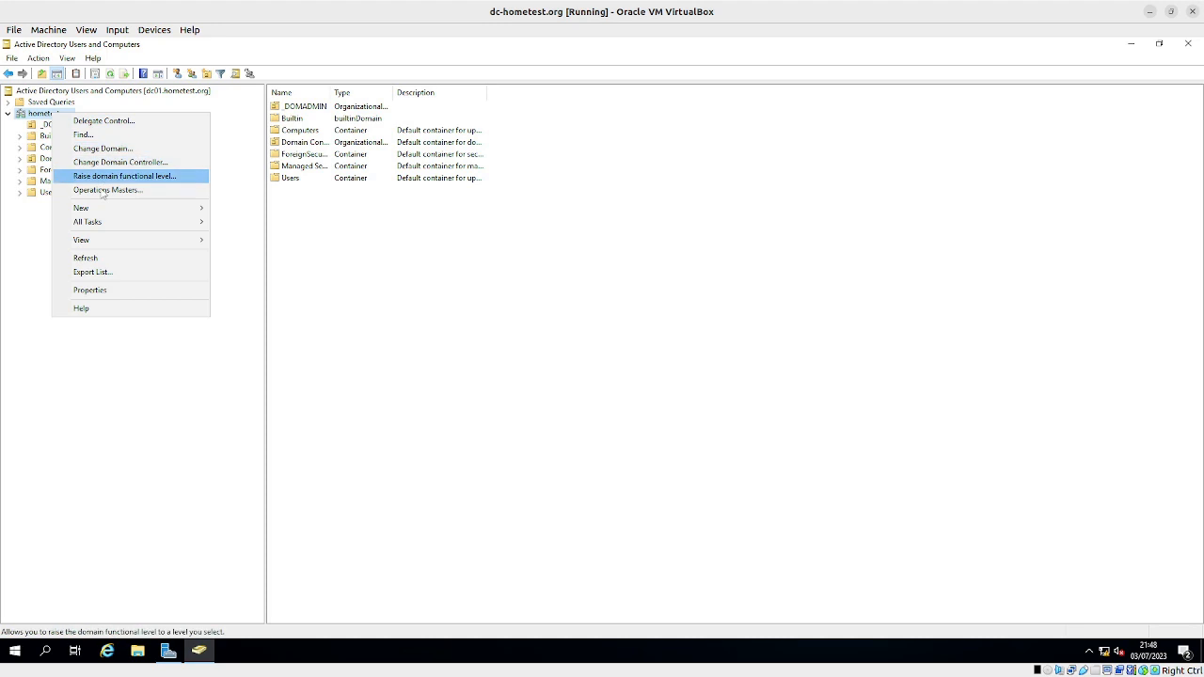
mouse_move(136, 210)
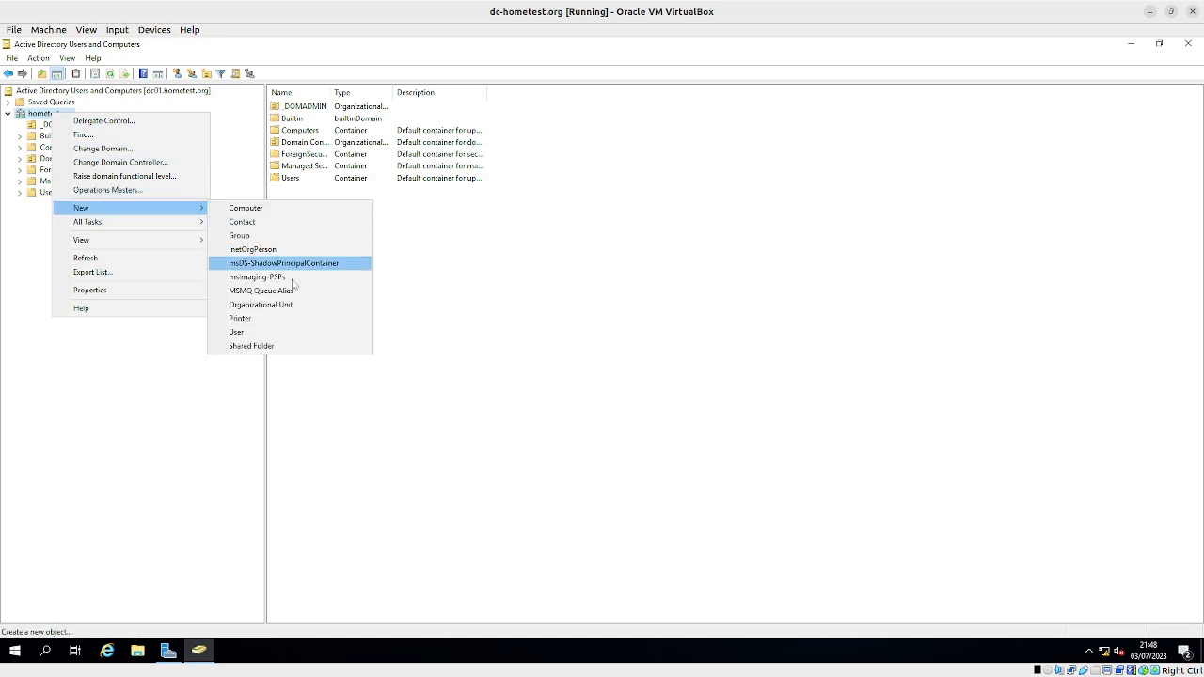
left_click(312, 306)
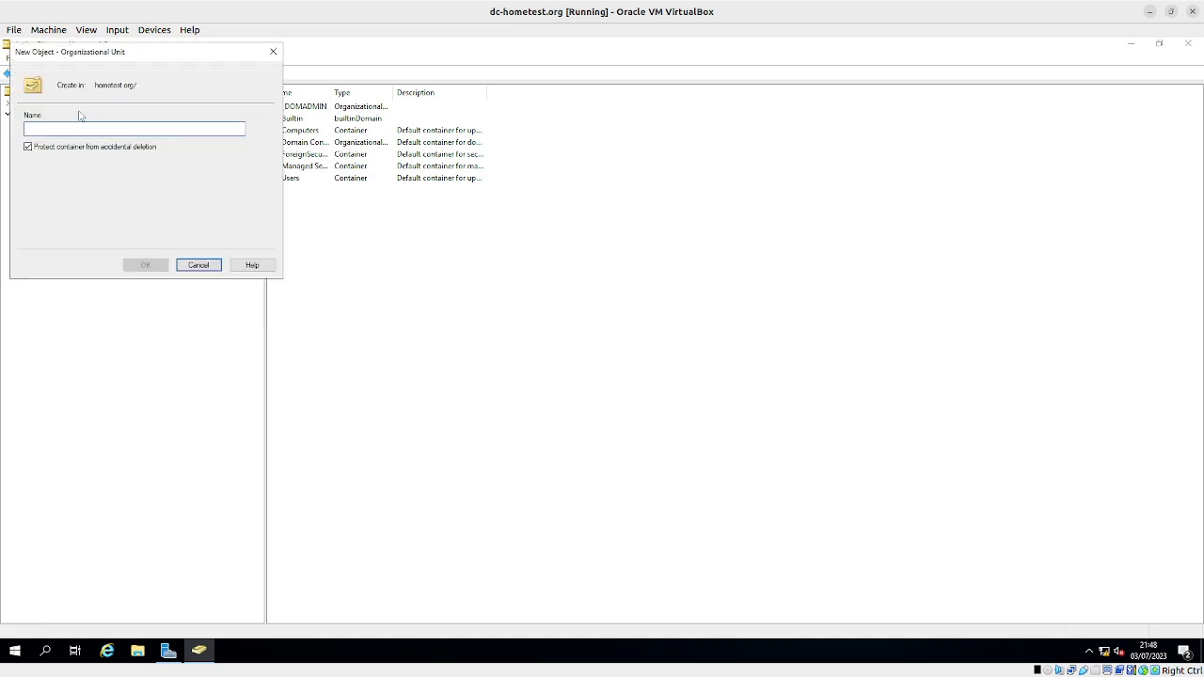
type("J")
type("DOM")
type("A")
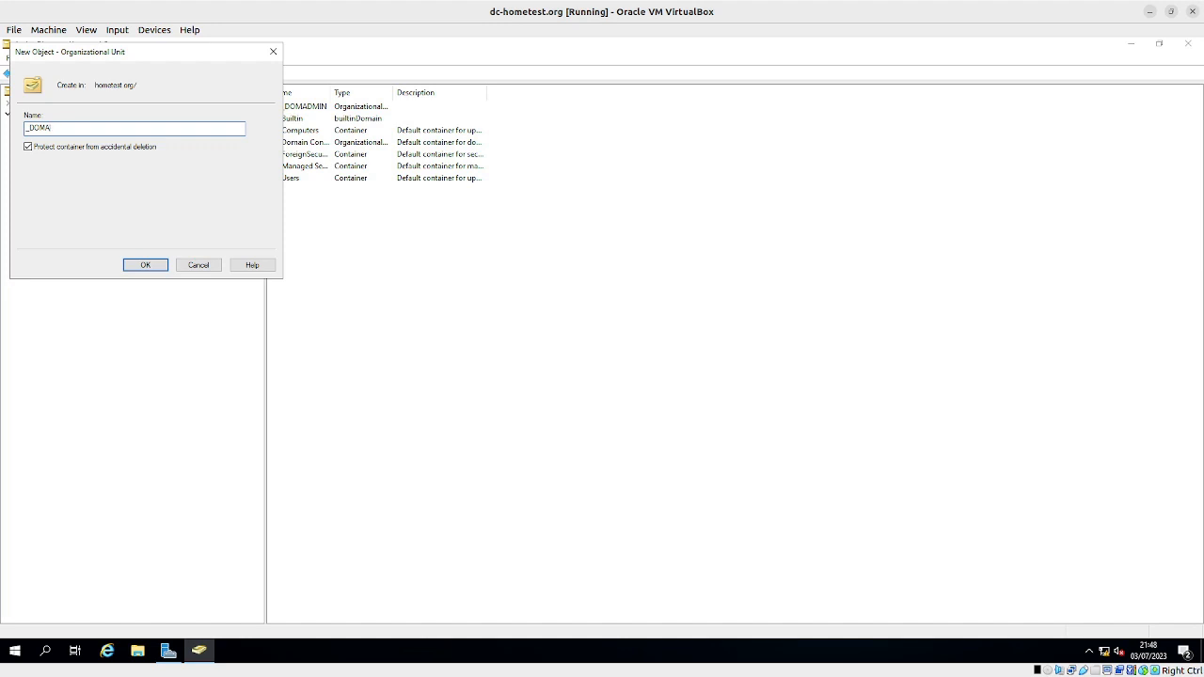
type("NDMIBN")
key("BackSpace")
left_click(200, 267)
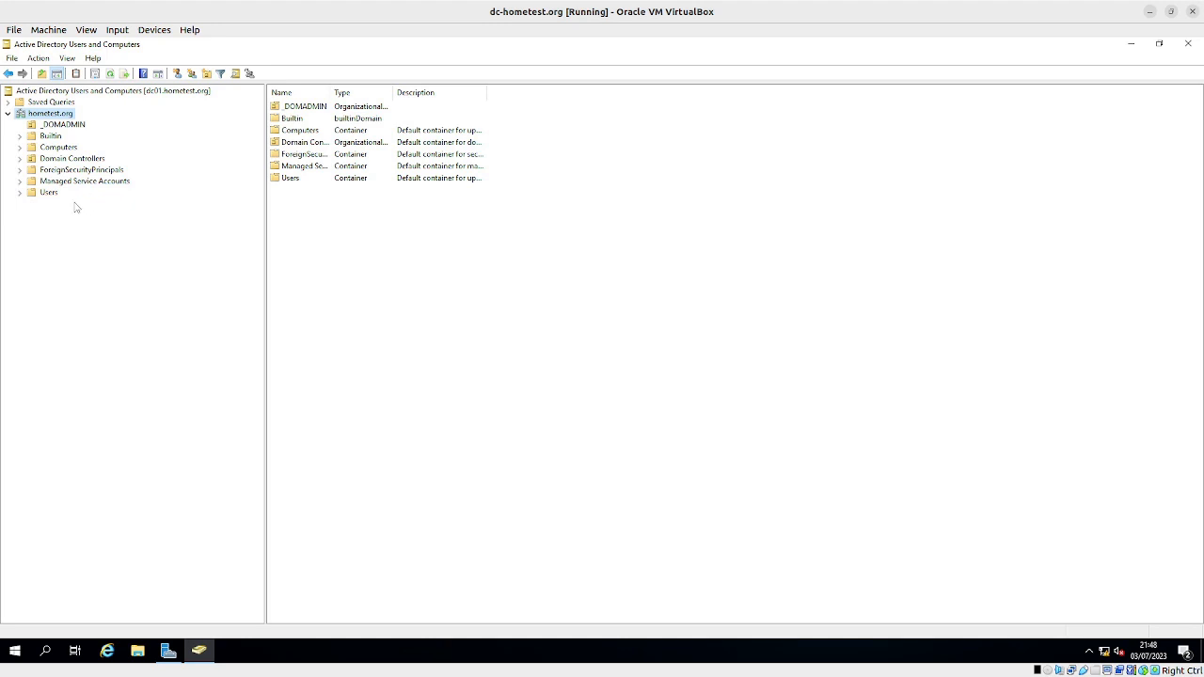
Start a new user in the _DOMADMIN organizational unit and enter the first name, last name and user logon name.
left_click(62, 126)
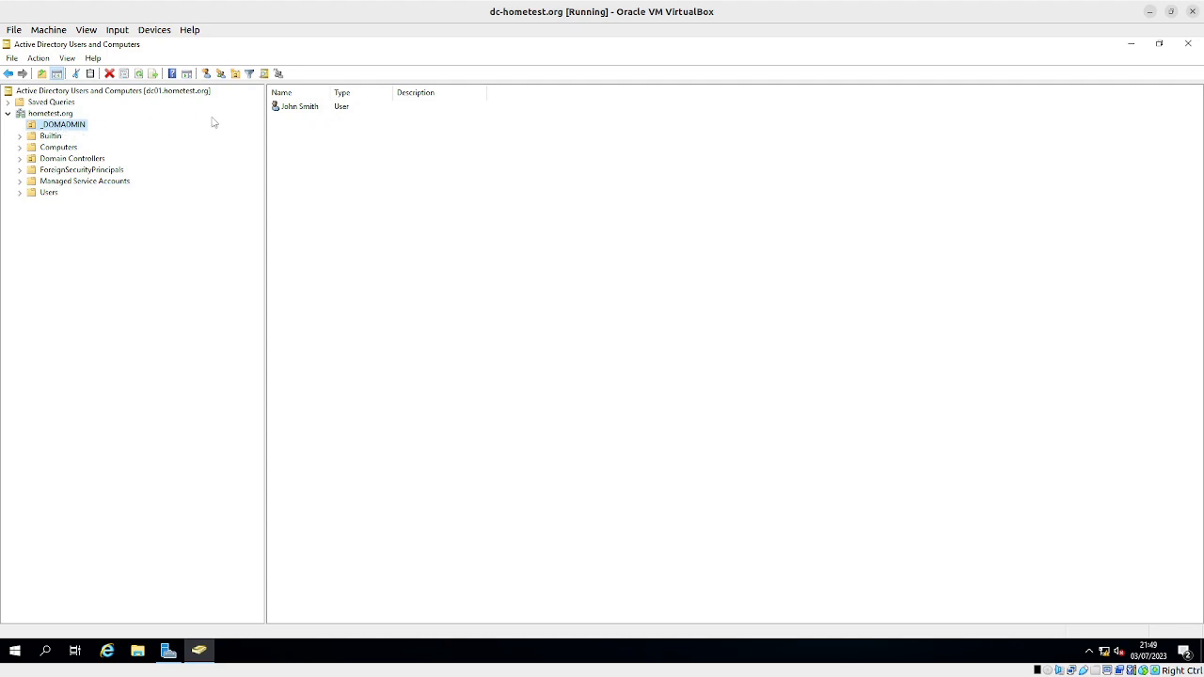
right_click(302, 132)
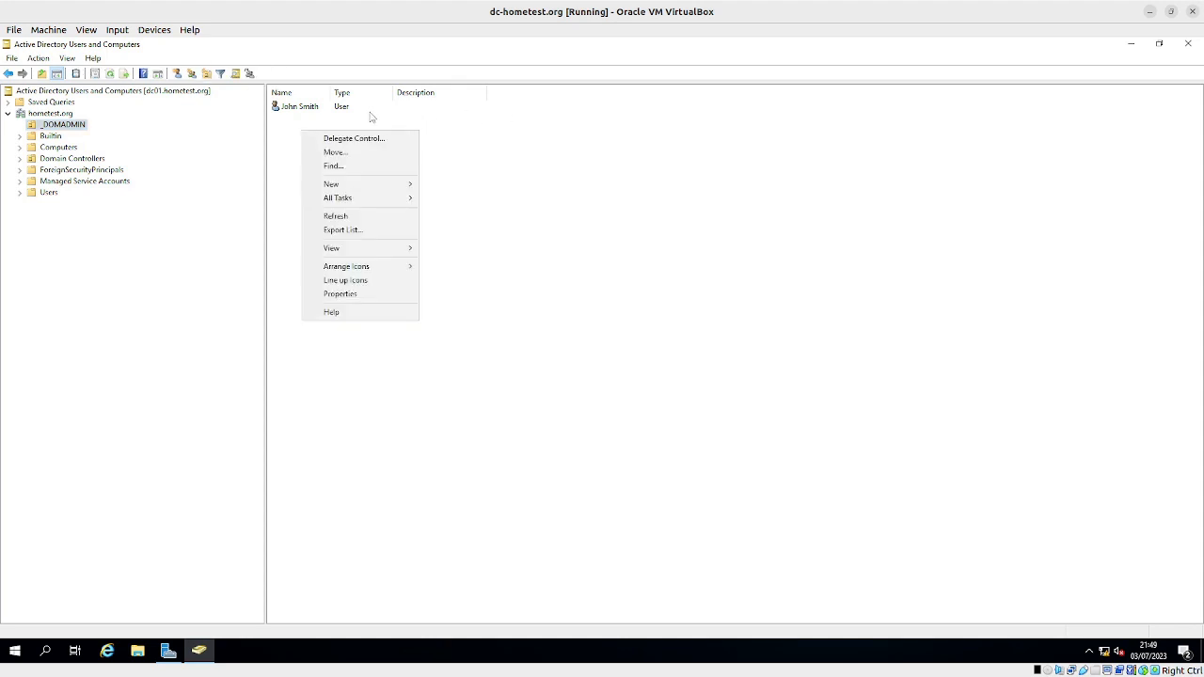
mouse_move(365, 187)
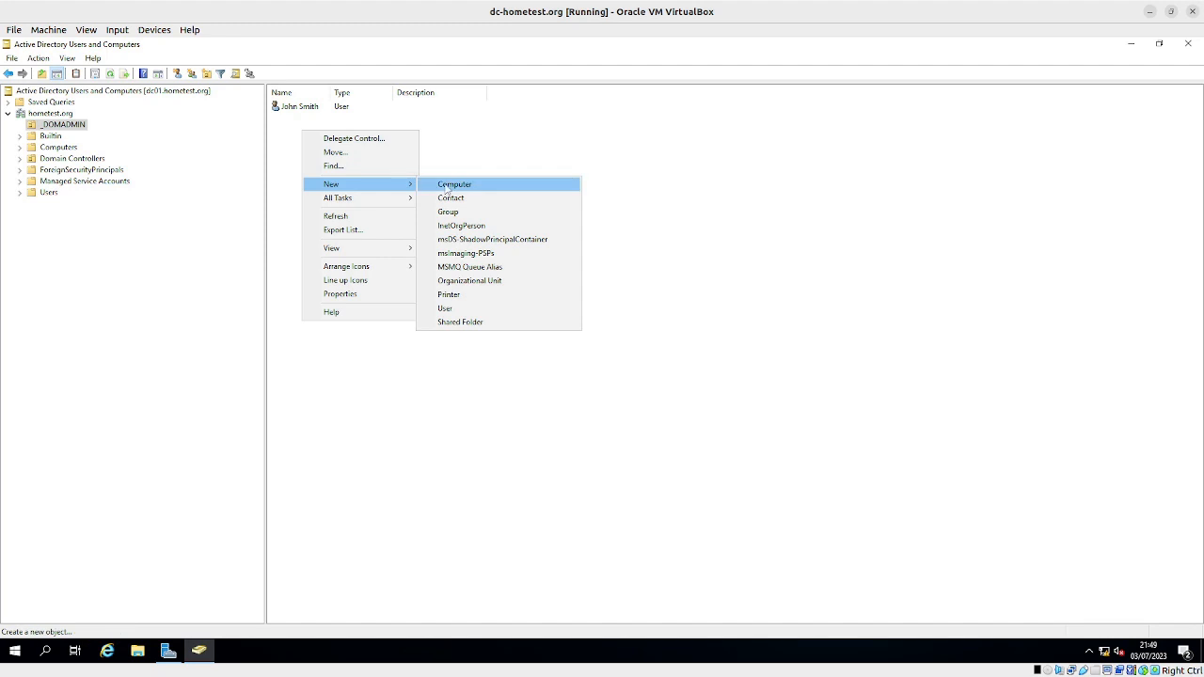
left_click(450, 308)
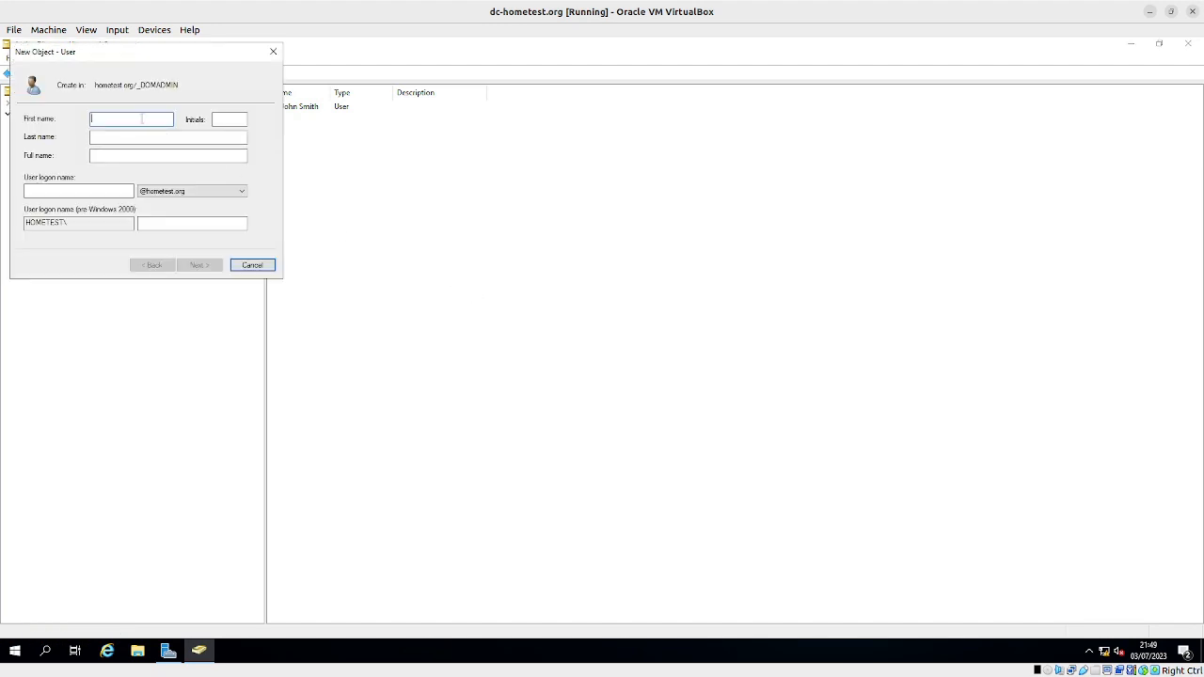
type("Mi")
left_click(149, 137)
type("Bike")
left_click(121, 192)
type("a")
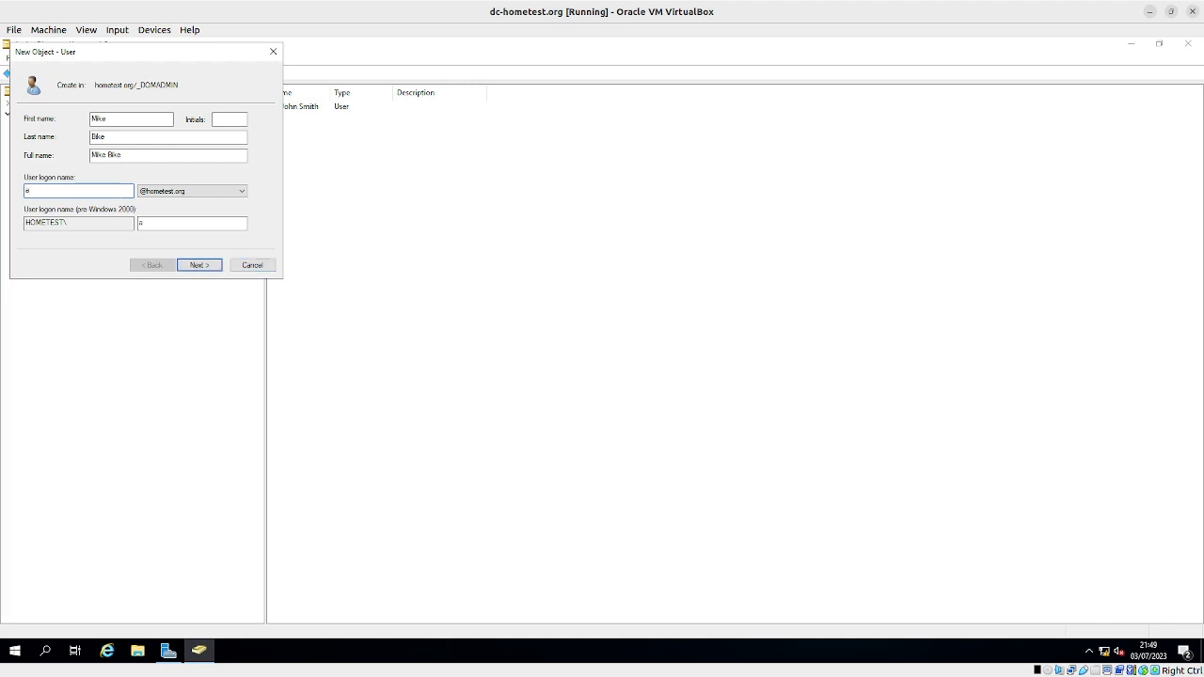
type("-mike")
left_click(199, 265)
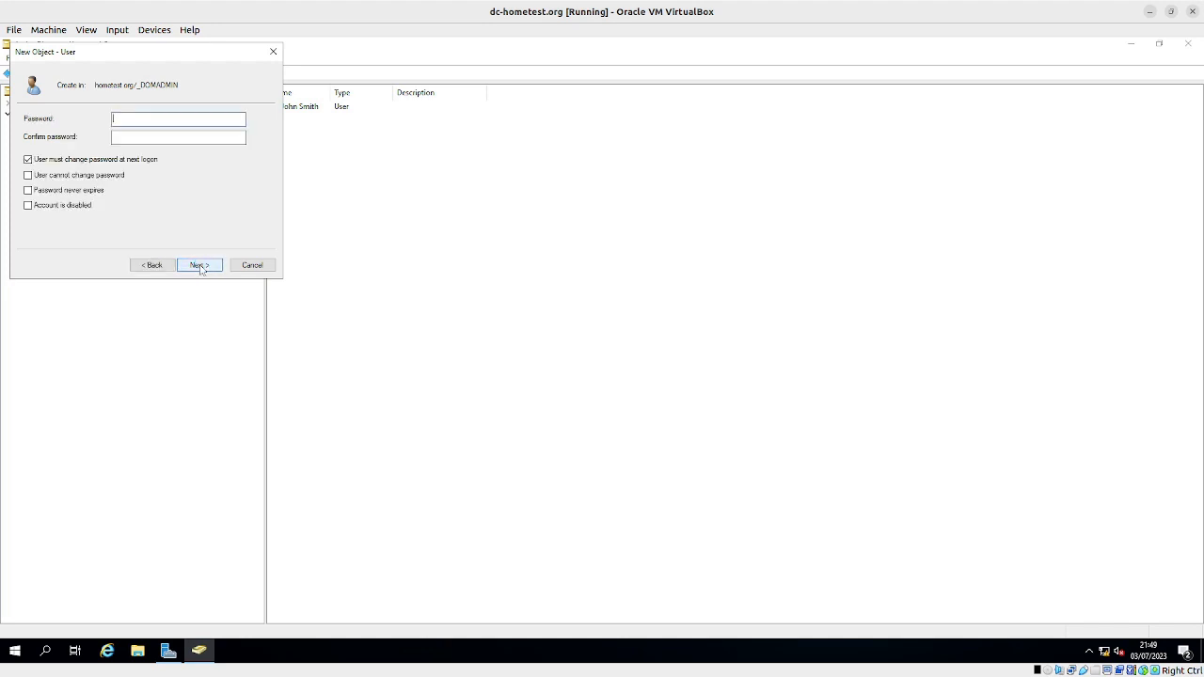
Waive the password change at next logon, set the password to never expire, enter and confirm the account password, and finish creating the user.
left_click(28, 160)
left_click(27, 191)
left_click(154, 120)
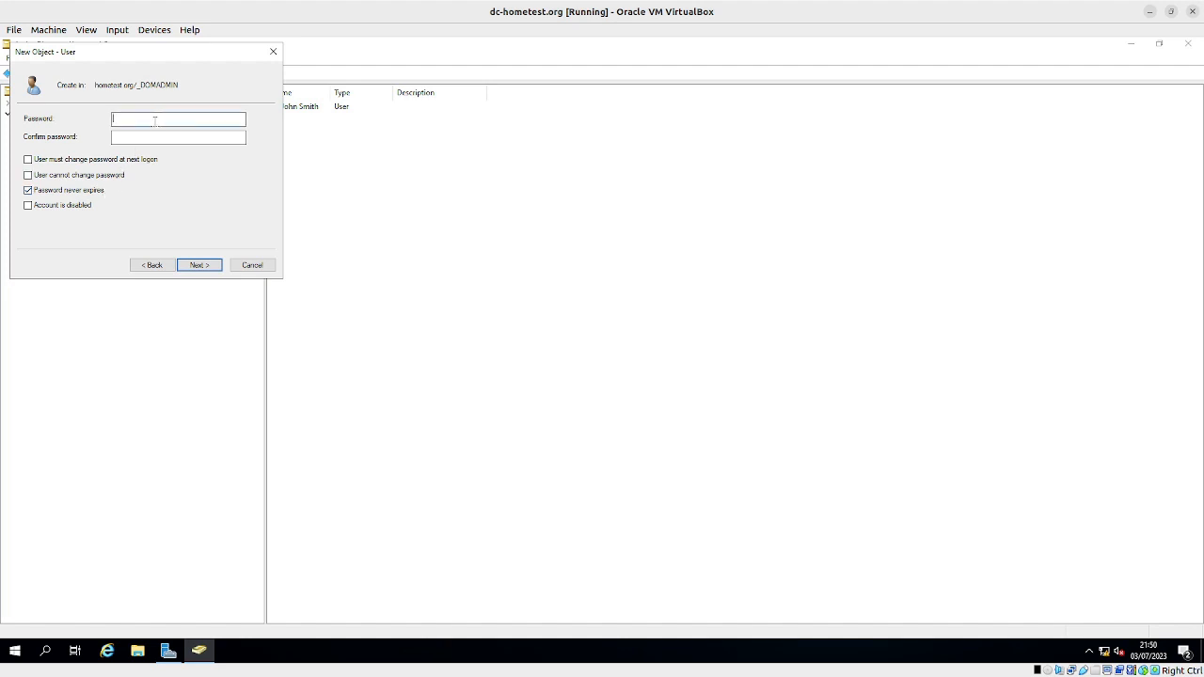
type("••••••••••••••")
key("Tab")
type("••••••••••••")
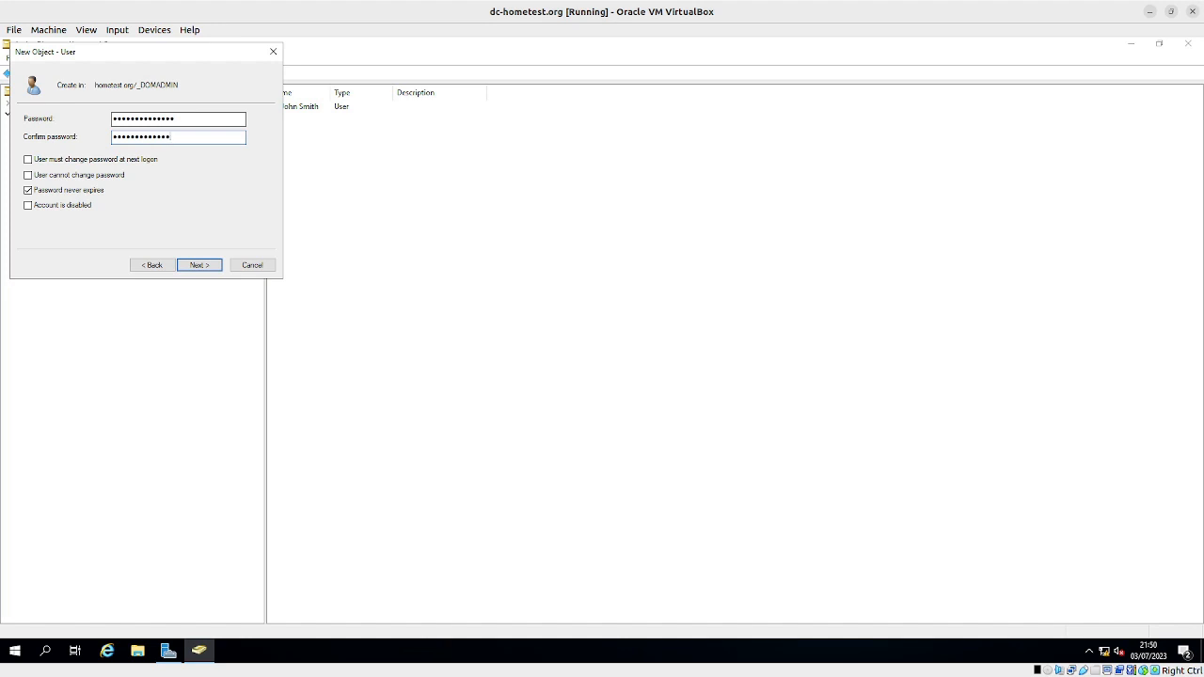
key("shift+Tab")
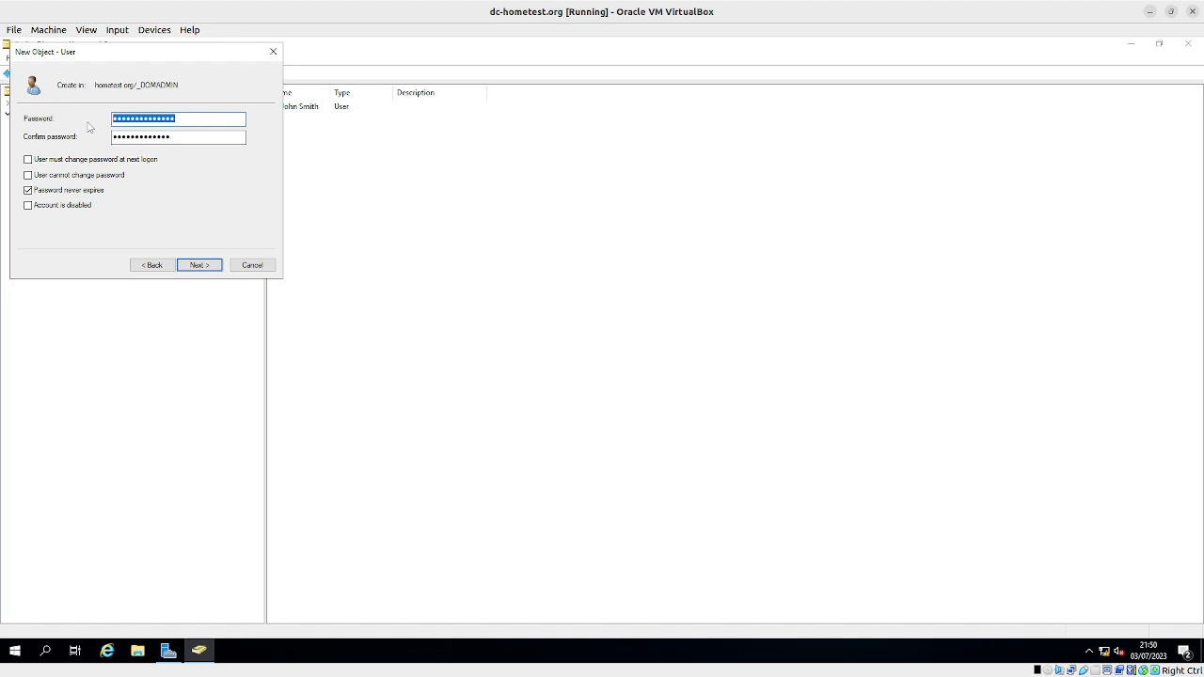
type("•••••••••••••")
key("Tab")
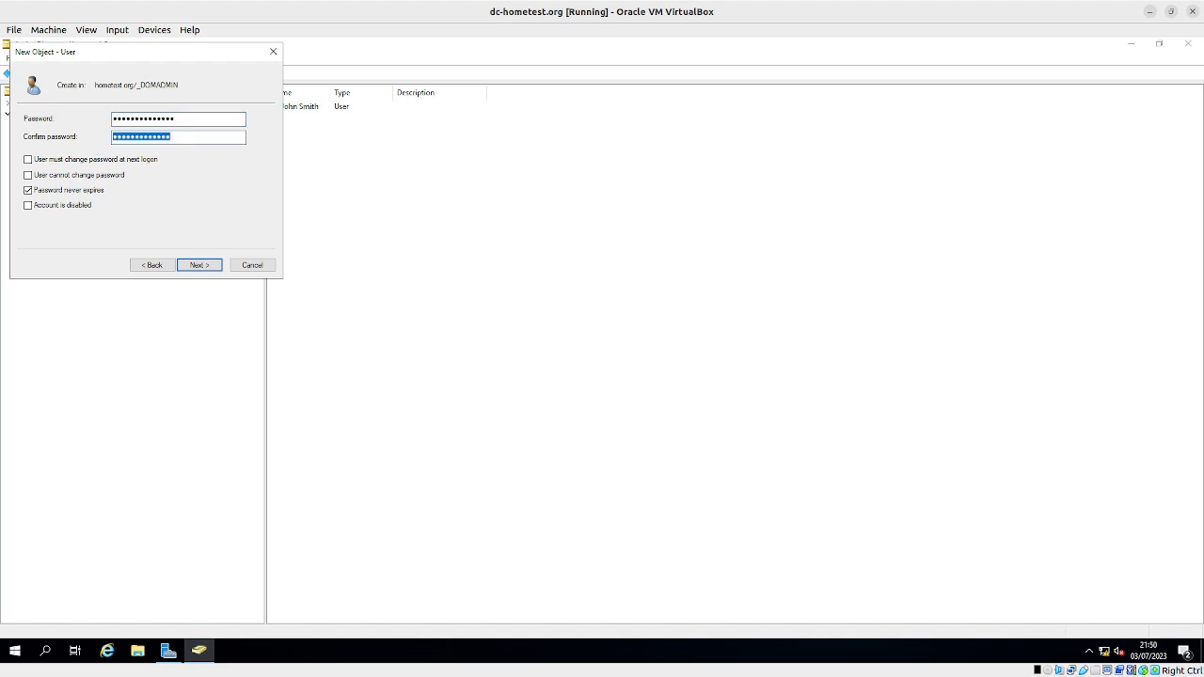
type("••••••••••••")
left_click(185, 264)
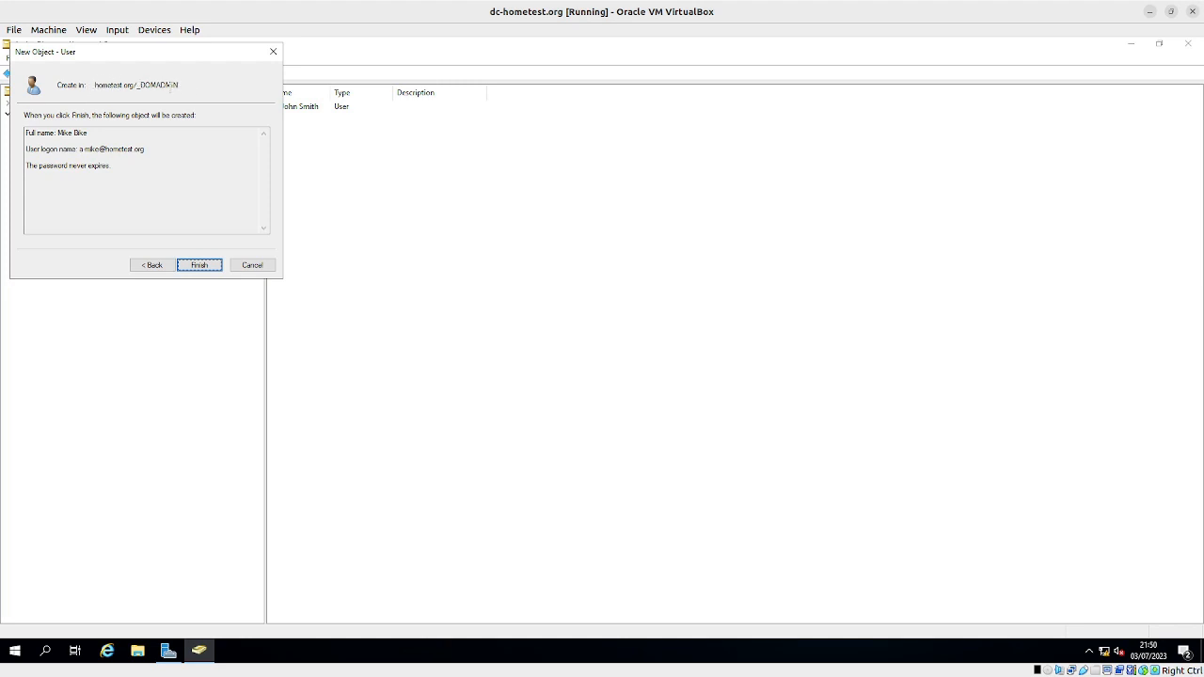
left_click(205, 260)
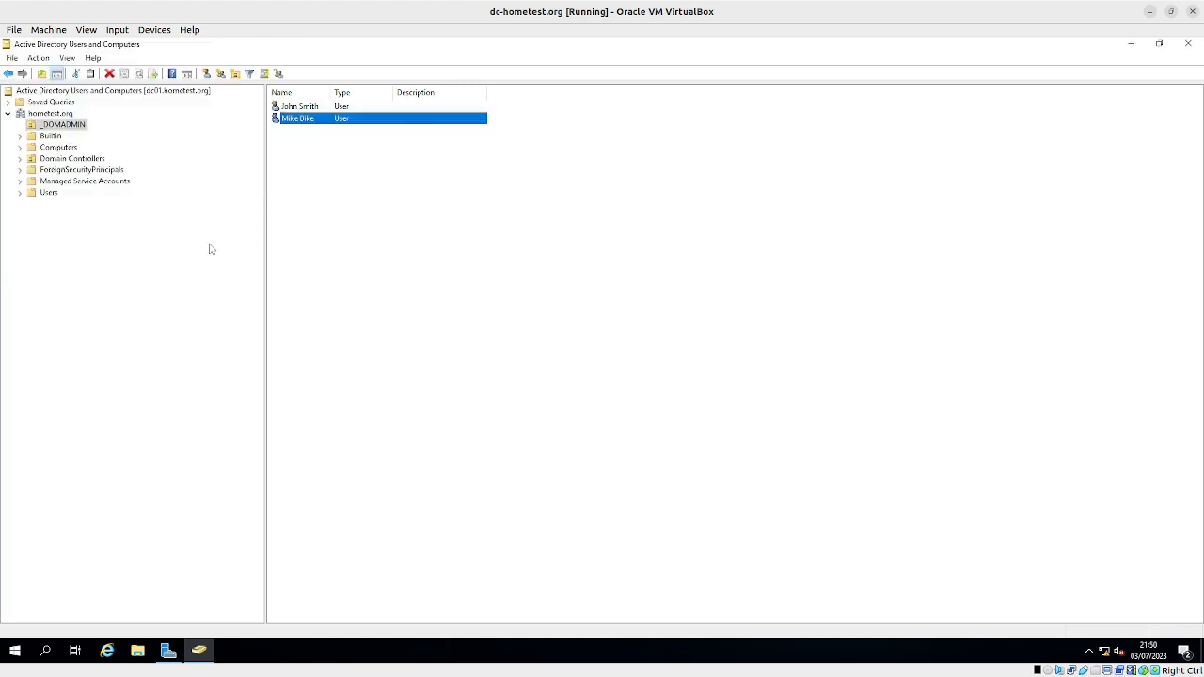
Open the new user's properties and show its group memberships.
double_click(305, 122)
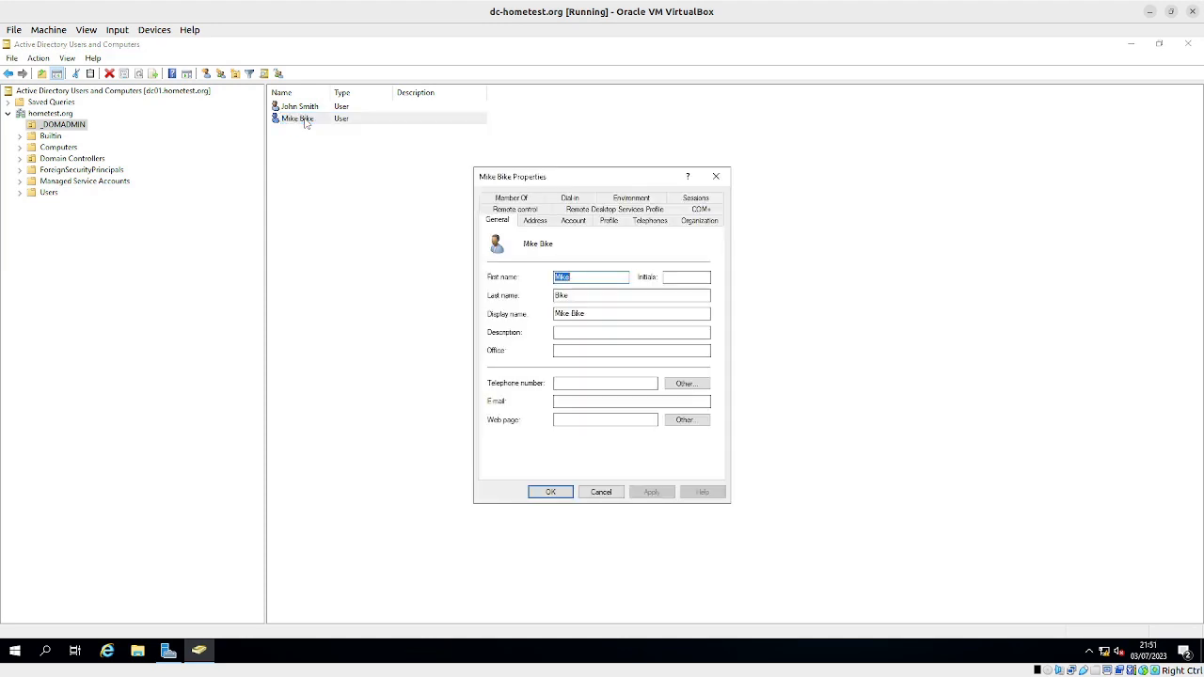
key("Escape")
right_click(303, 120)
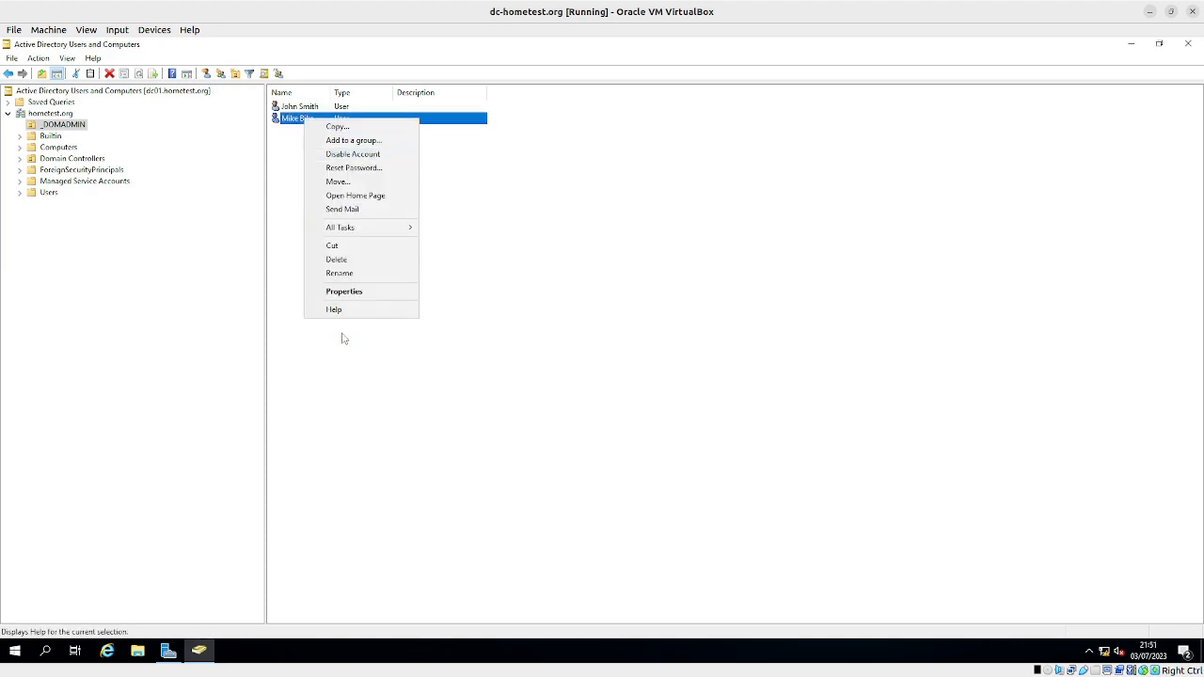
left_click(344, 293)
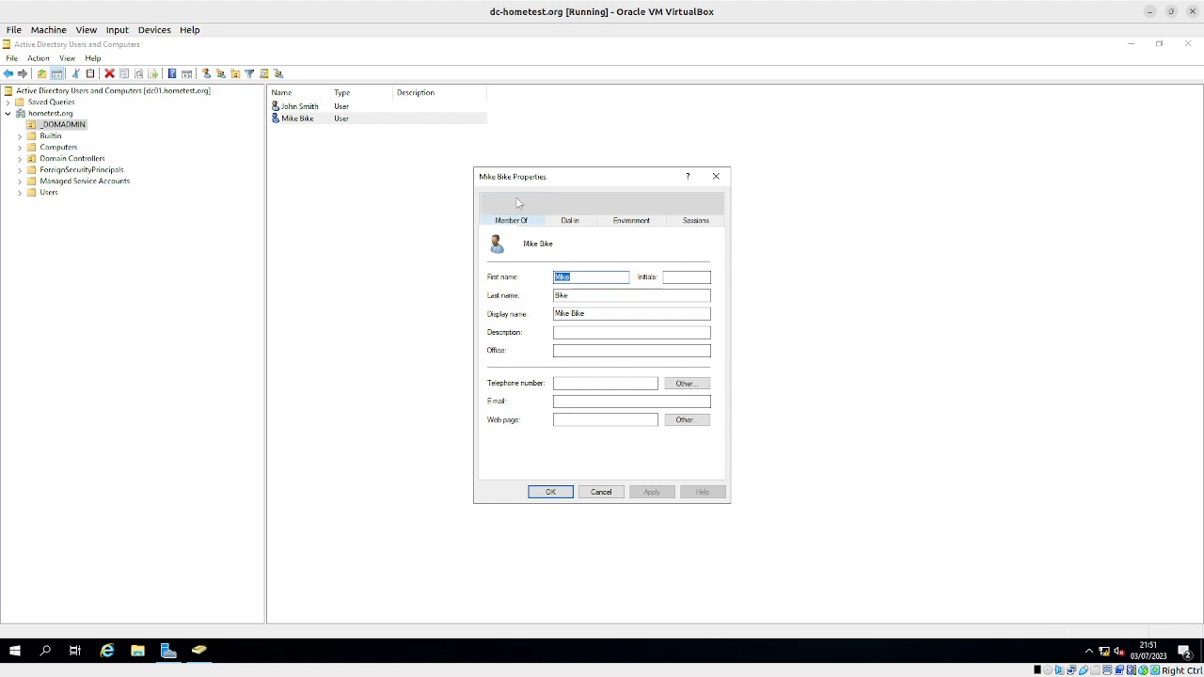
left_click(514, 200)
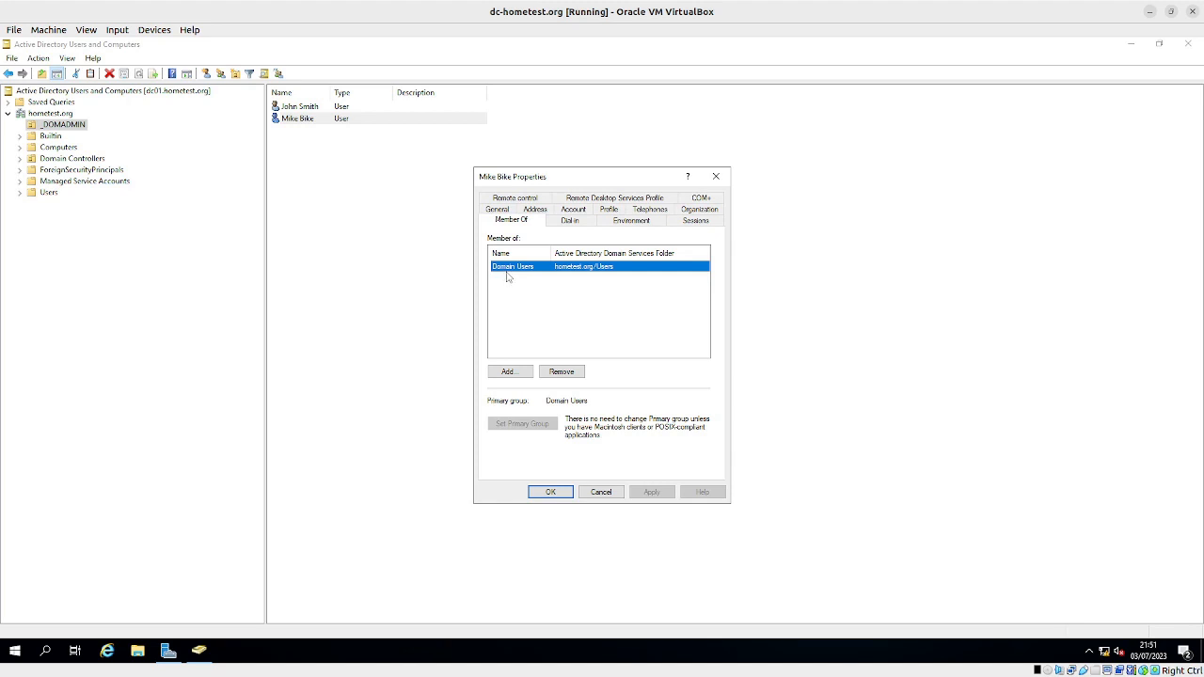
Add the new user to the Domain Admins group, looking the group up by name, and apply the membership change.
left_click(508, 372)
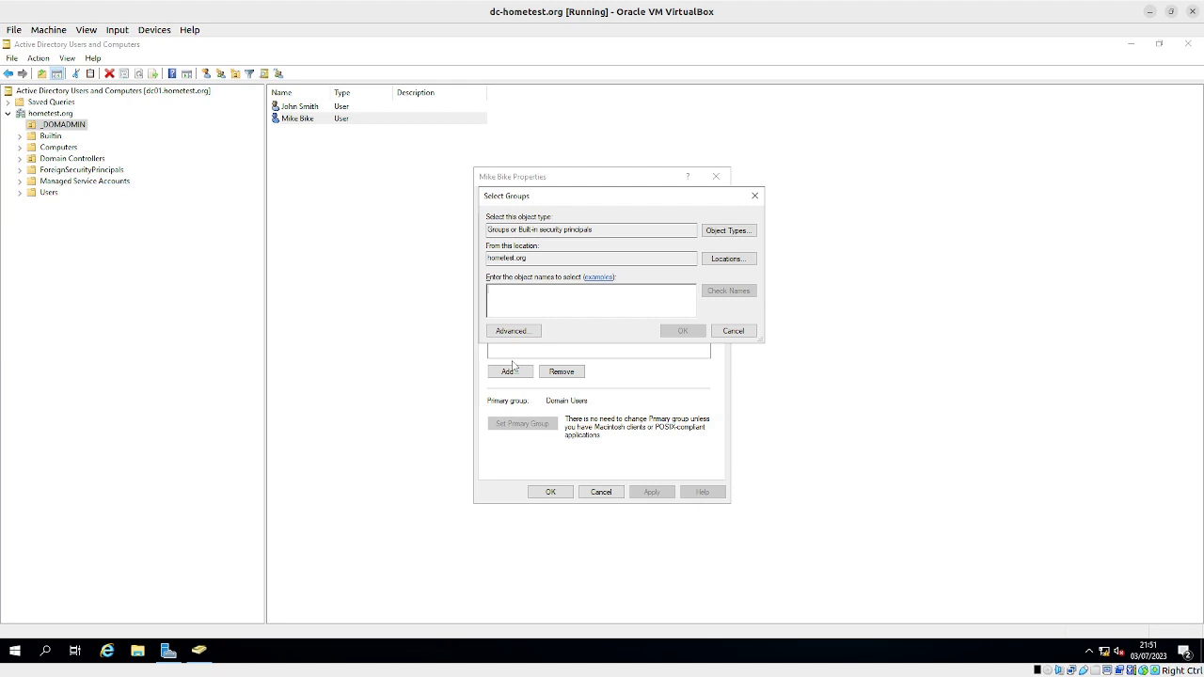
type("Domian")
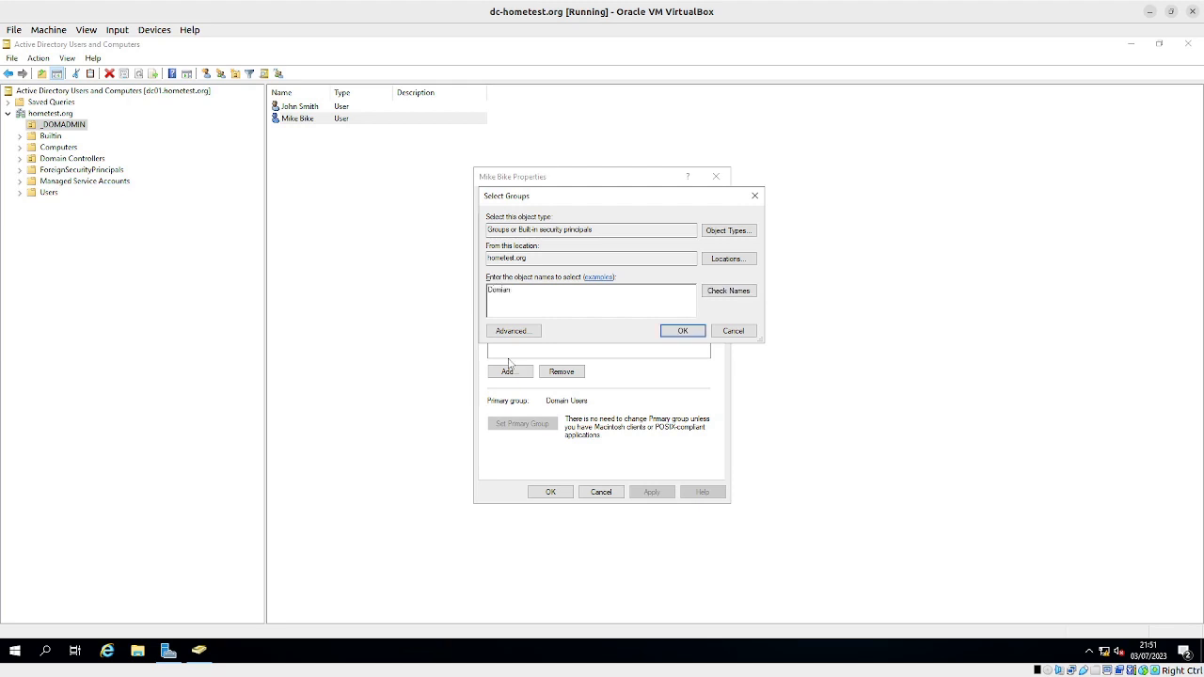
left_click(727, 292)
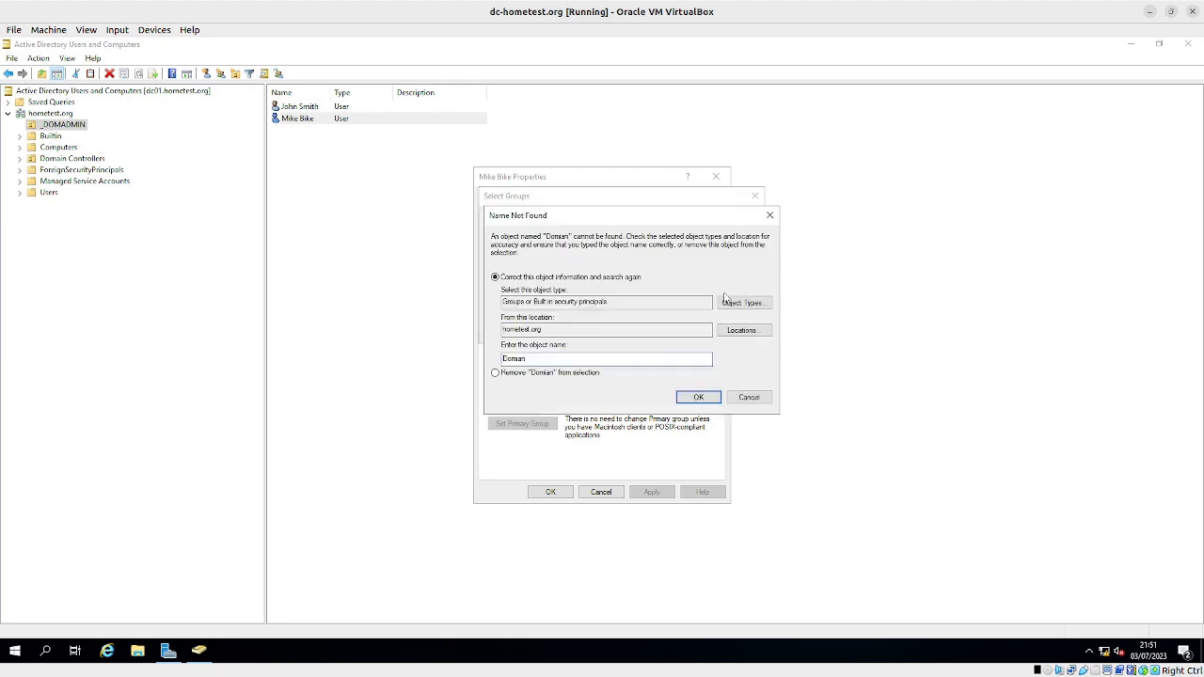
left_click(739, 397)
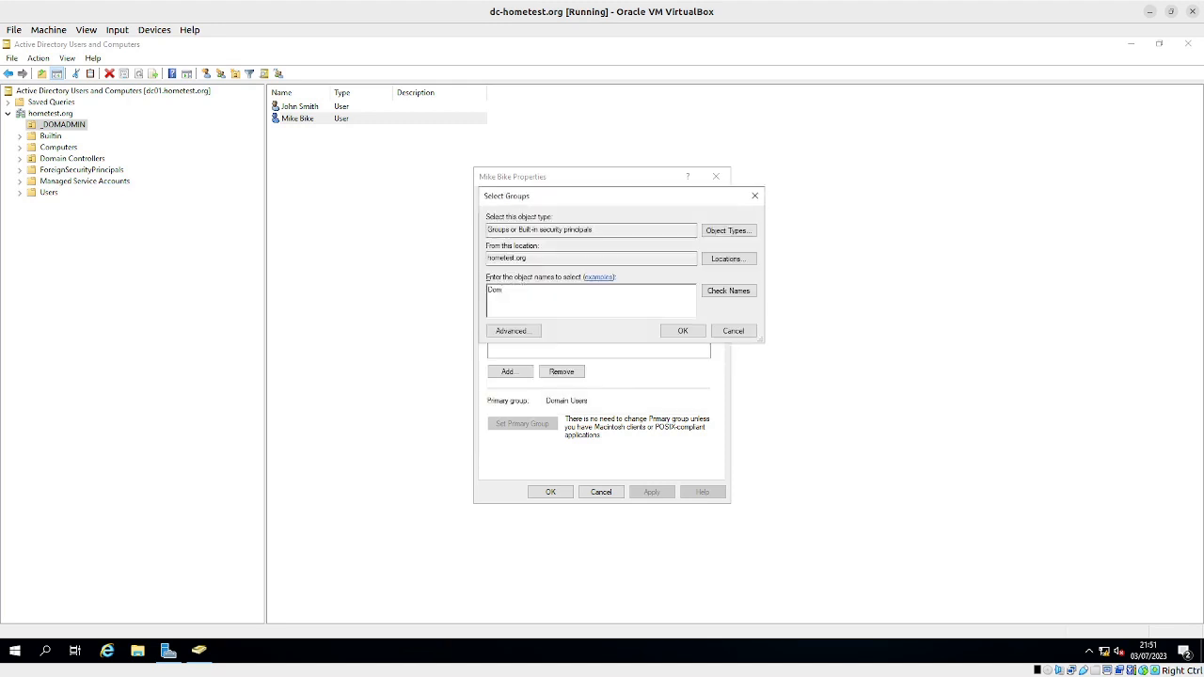
left_click(716, 291)
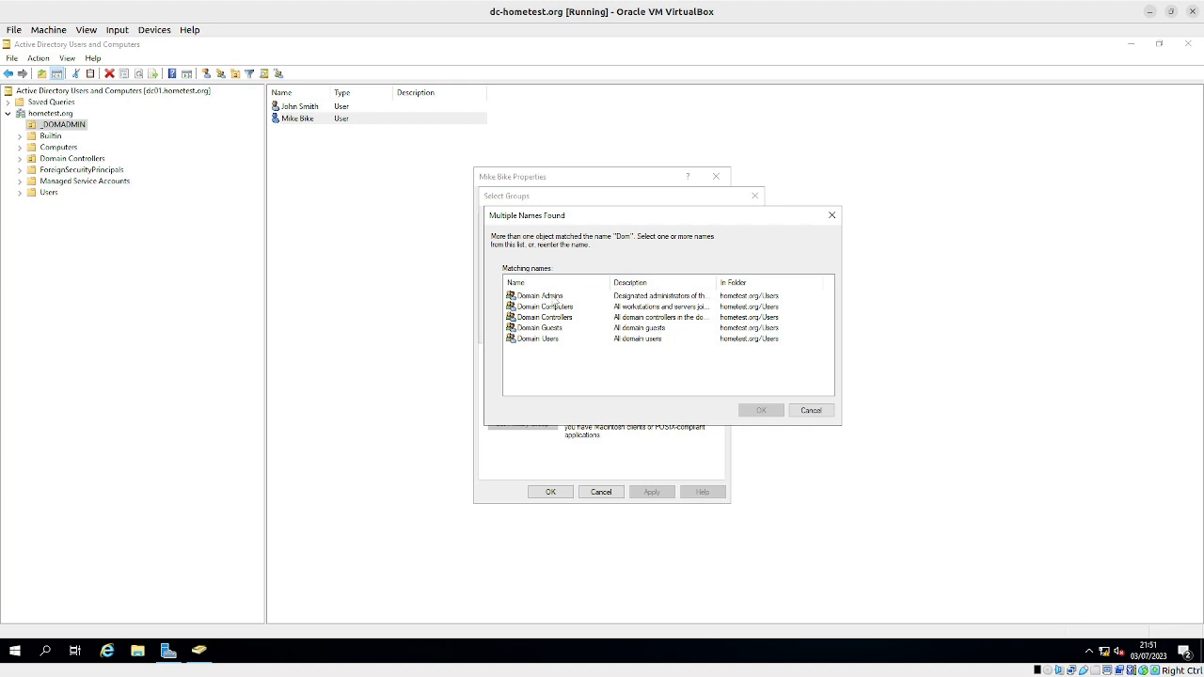
left_click(555, 297)
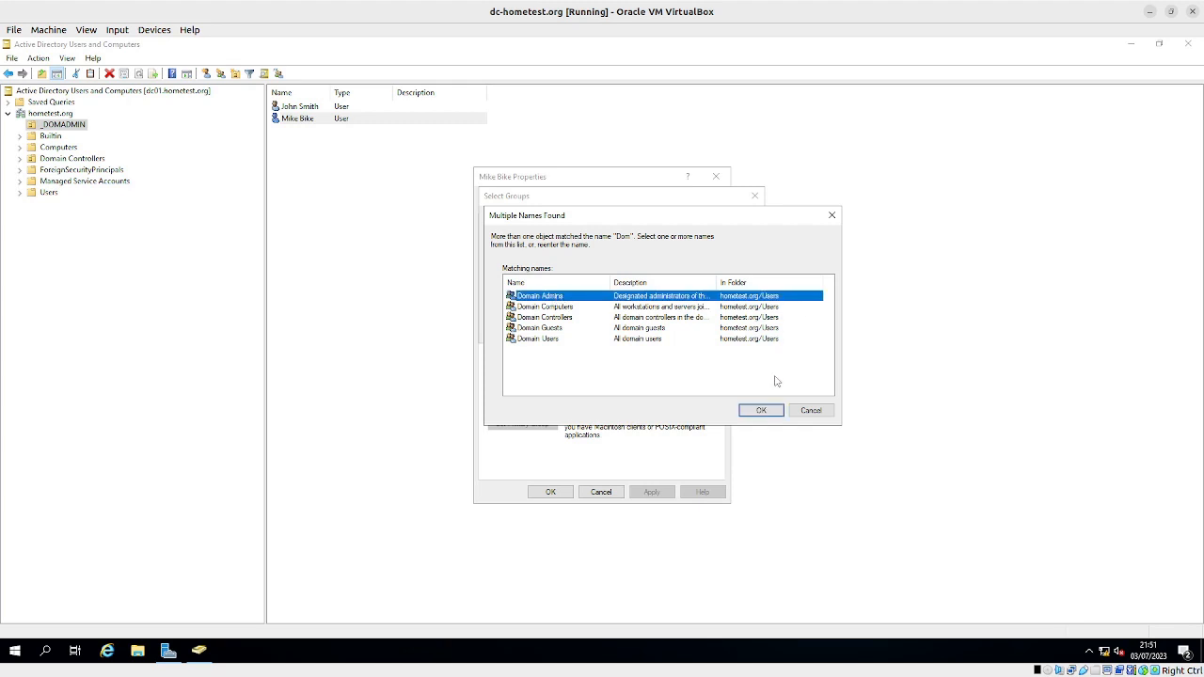
left_click(764, 410)
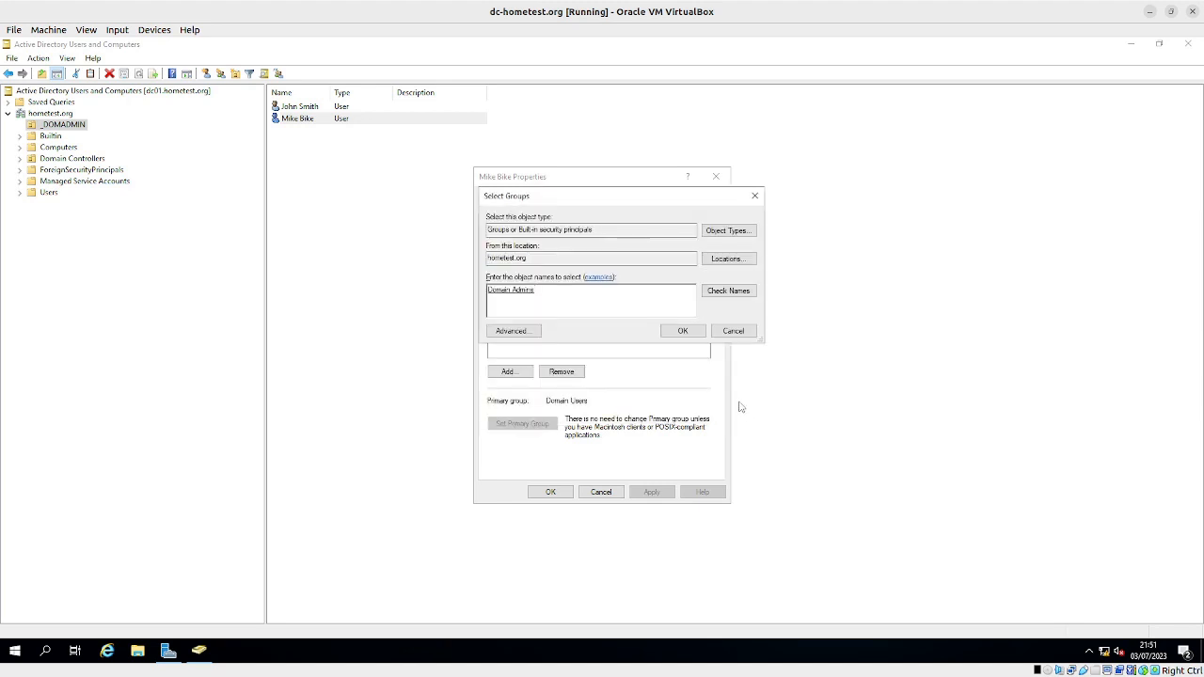
left_click(677, 333)
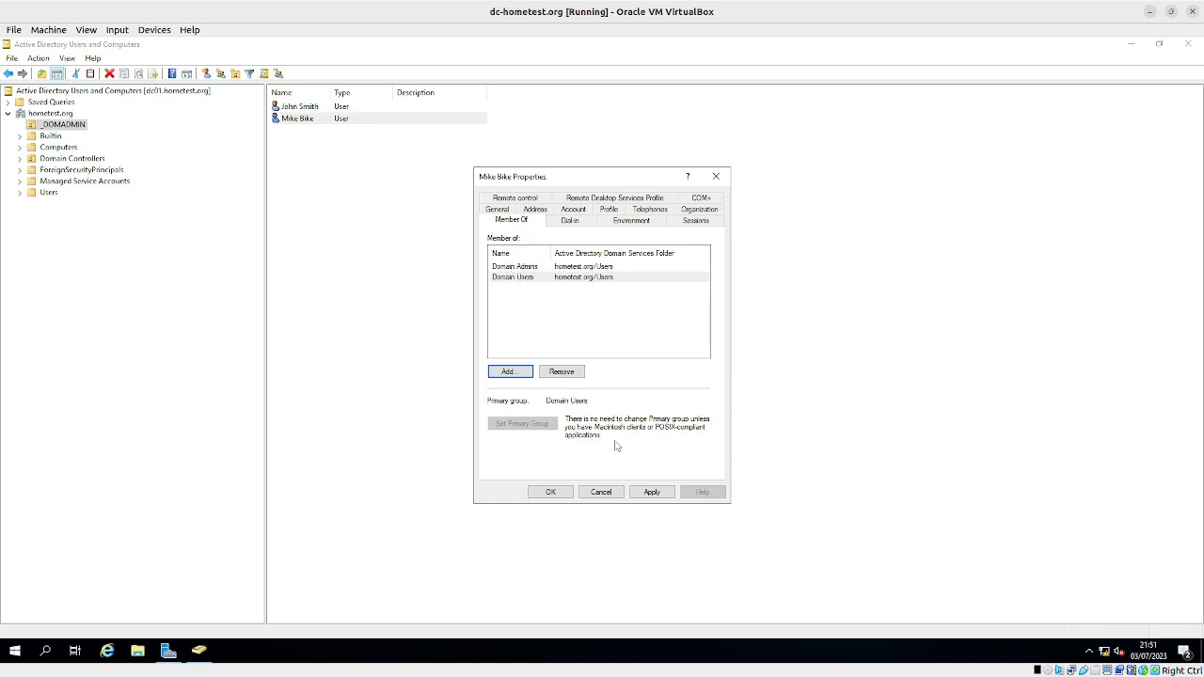
left_click(655, 495)
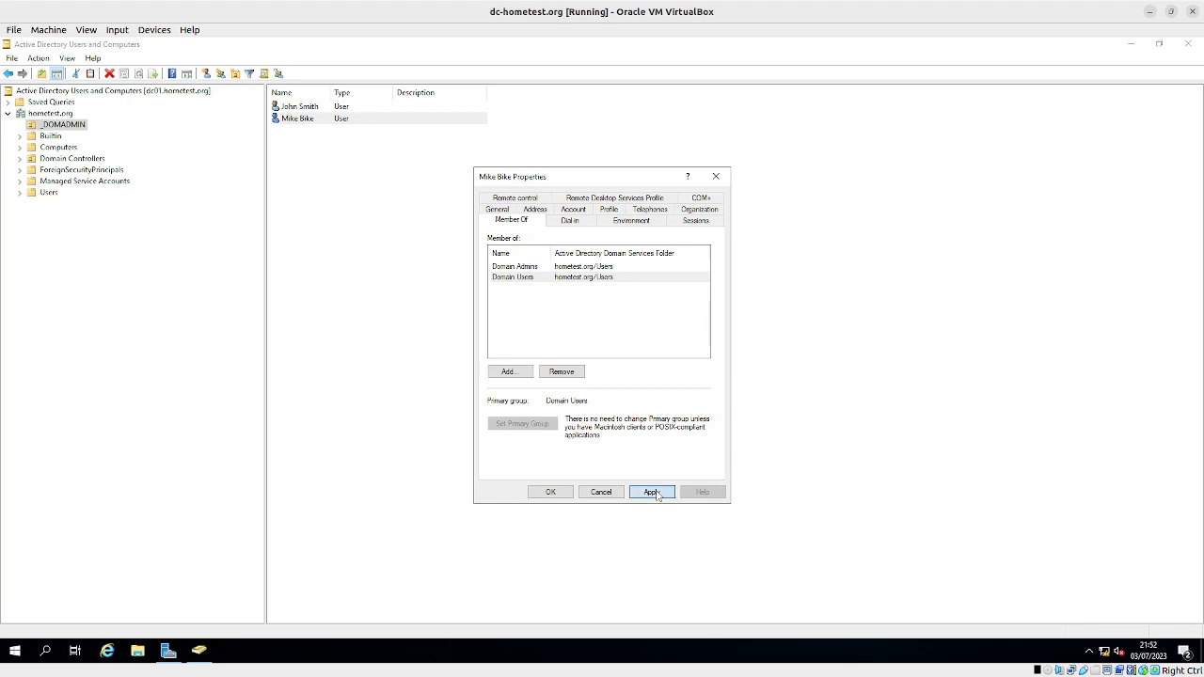
left_click(549, 498)
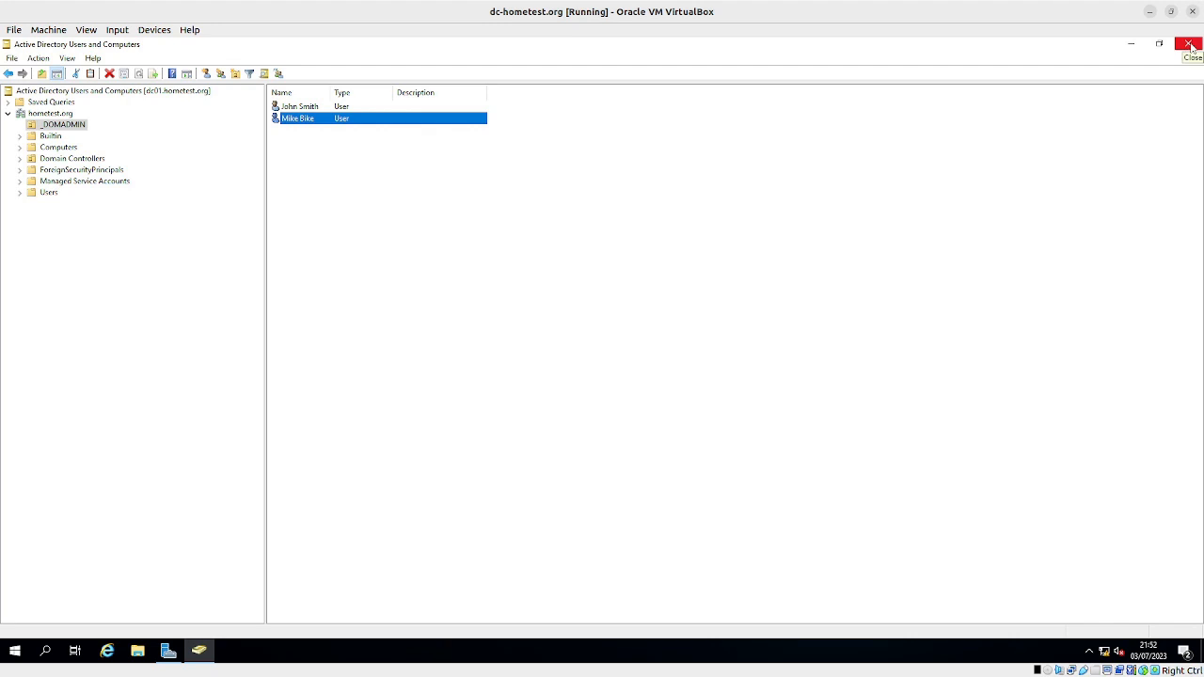
Sign out of the current Administrator session and bring up the virtual machine's sign-in screen.
left_click(15, 652)
left_click(15, 502)
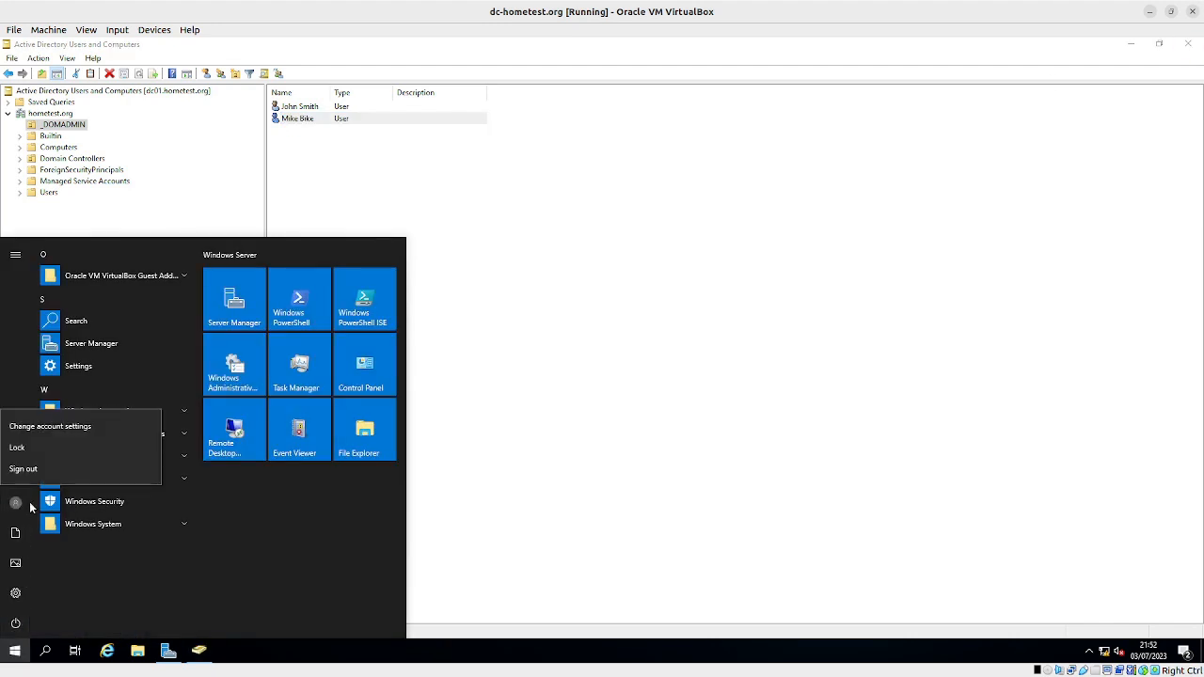
left_click(24, 468)
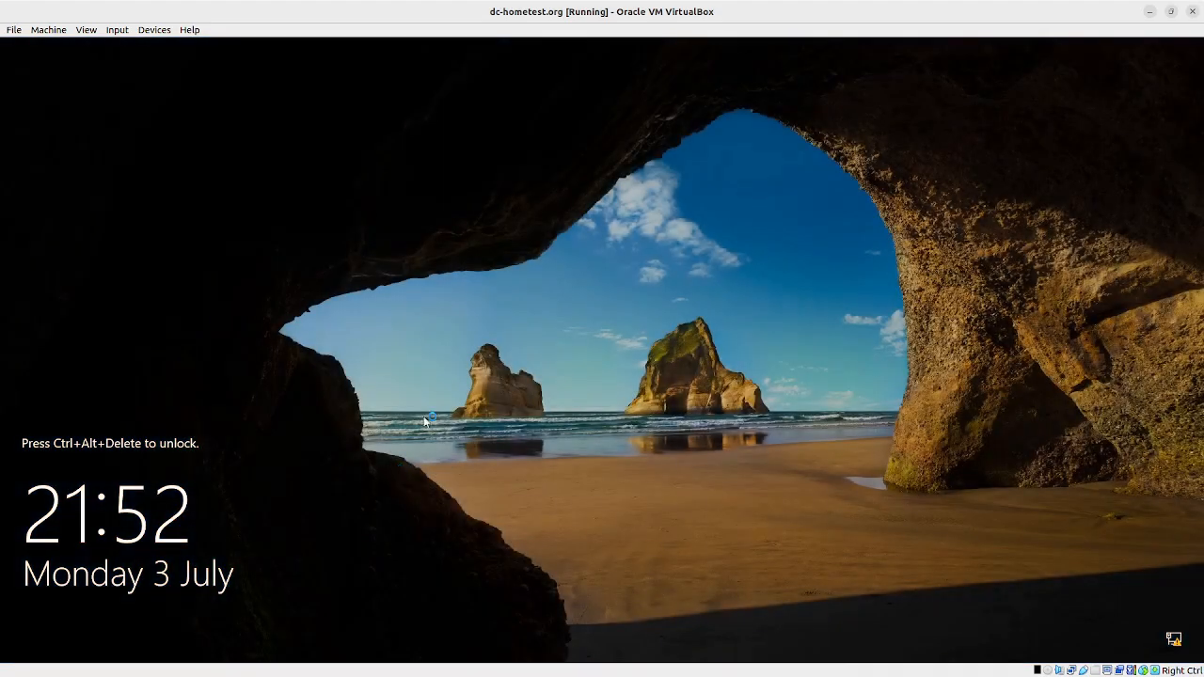
left_click(117, 30)
mouse_move(127, 44)
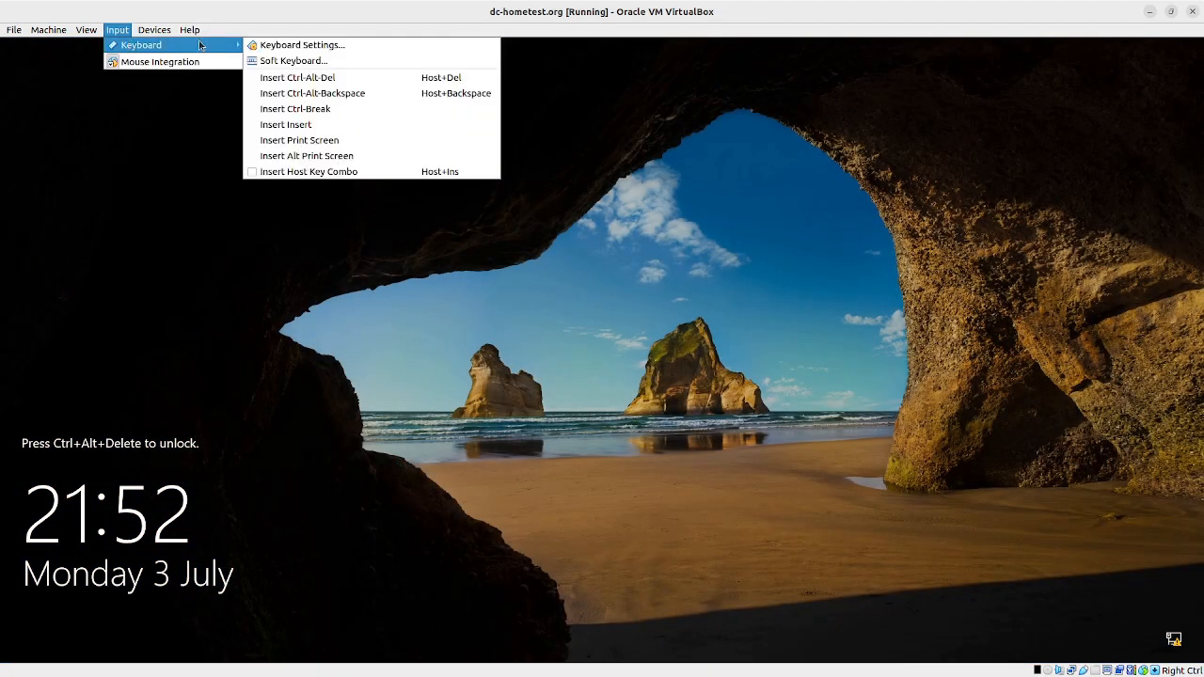
left_click(290, 78)
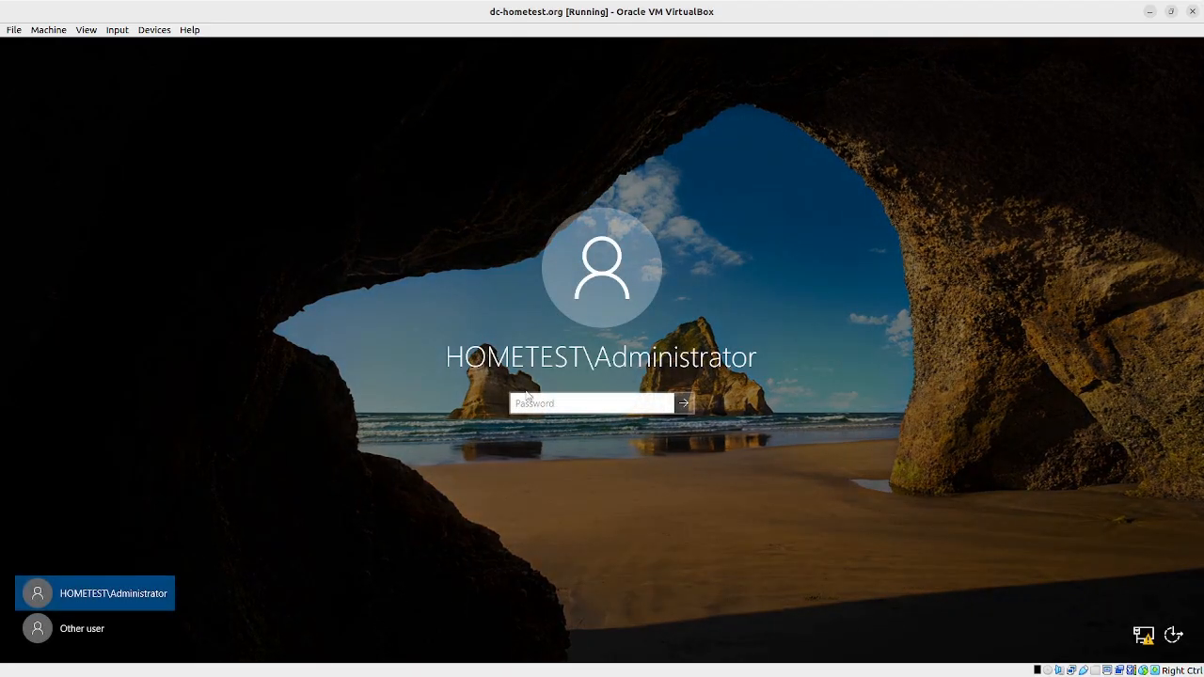
Sign in to HOMETEST as another user, entering the new domain administrator's user name and account password.
left_click(94, 628)
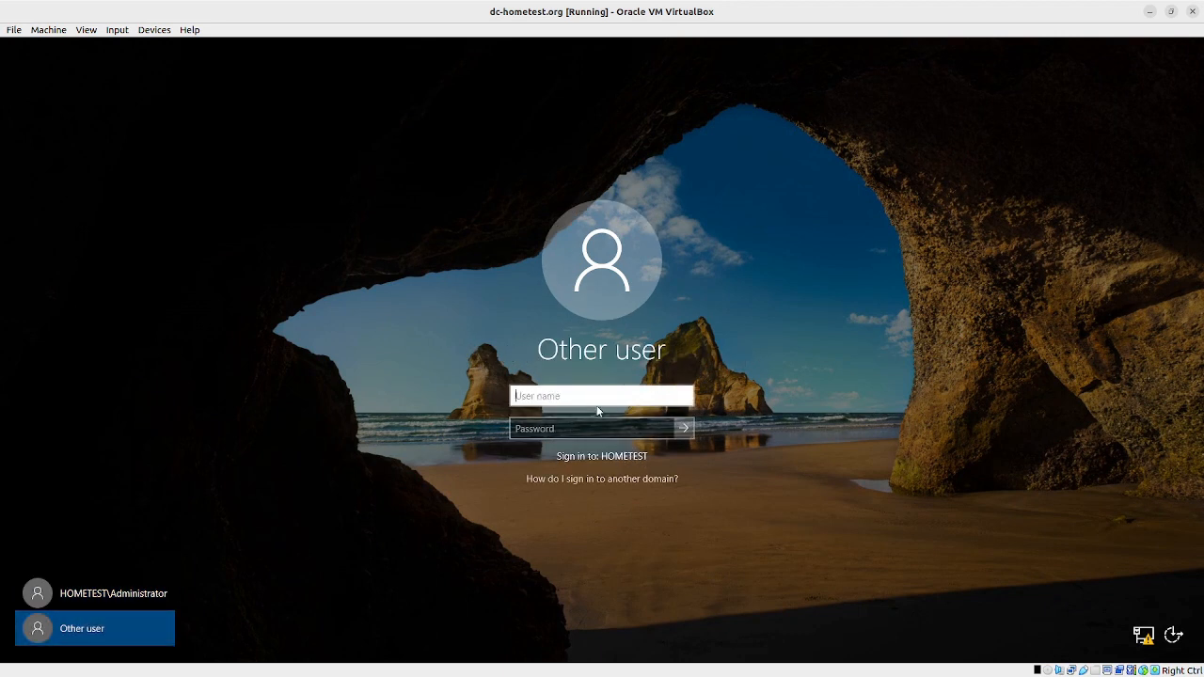
type("a-mike")
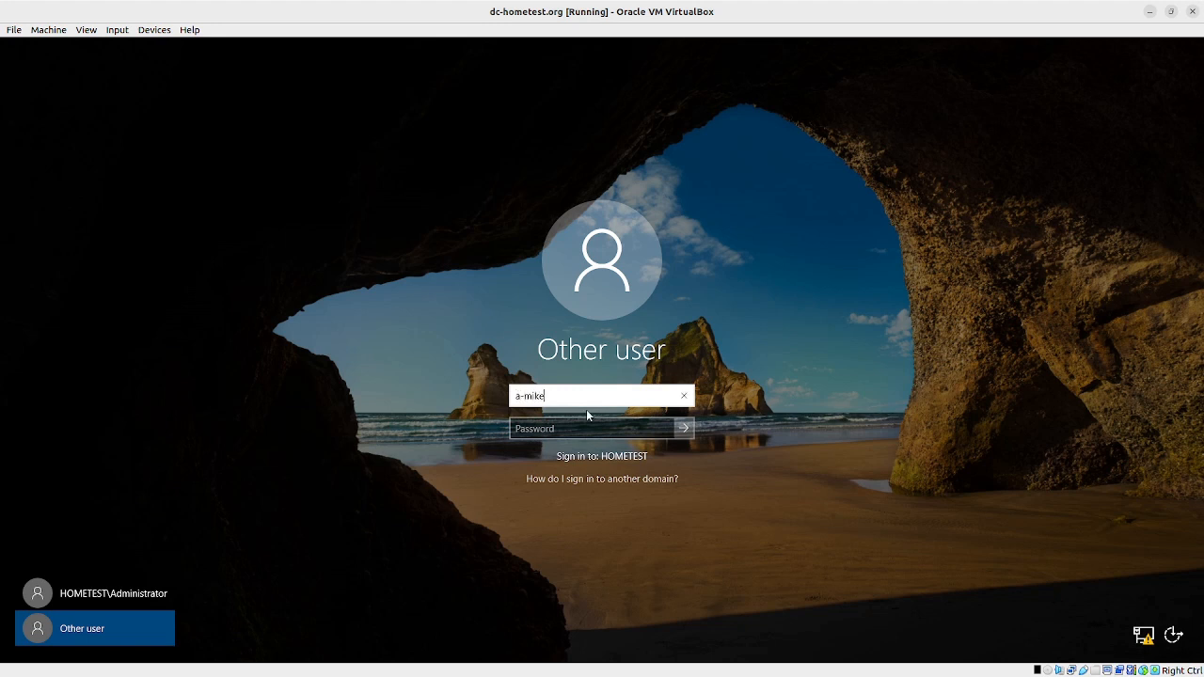
left_click(584, 428)
type("P")
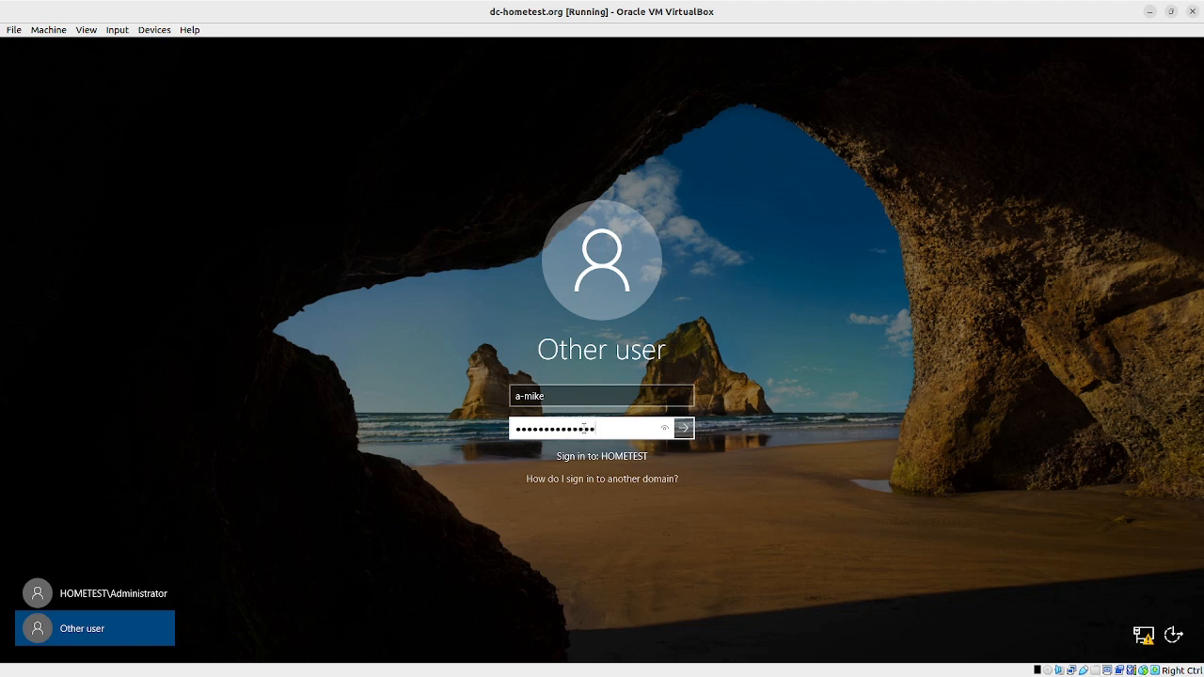
left_click(682, 428)
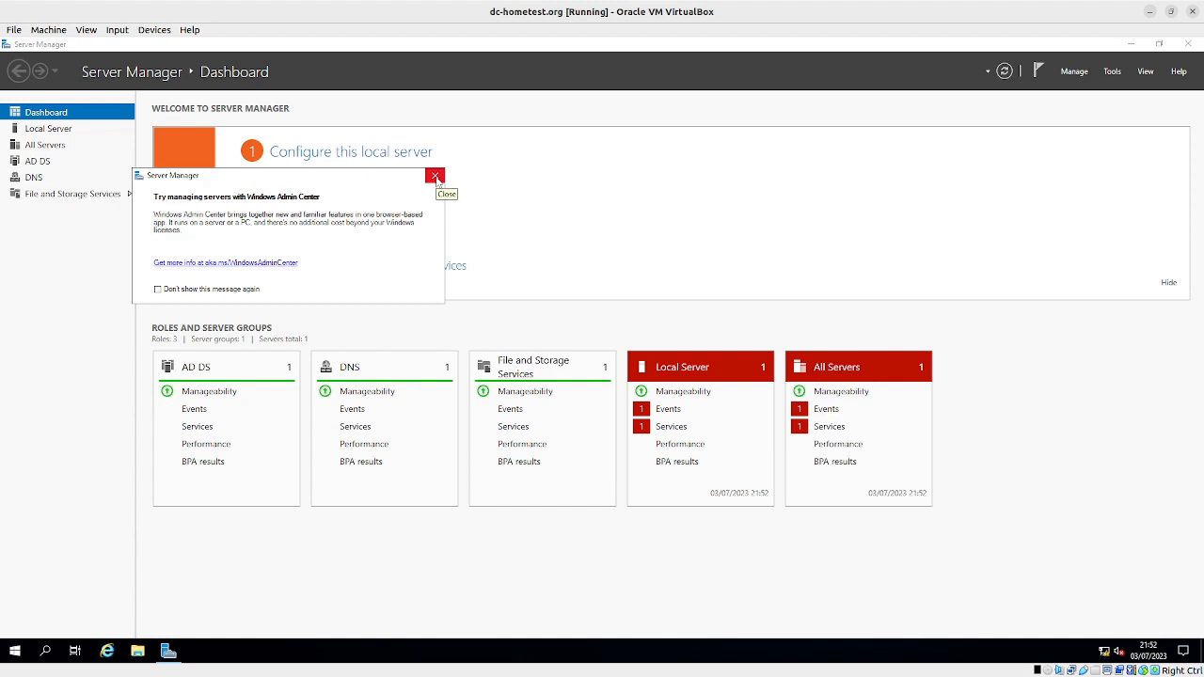
Dismiss the Windows Admin Center notice and open Active Directory Users and Computers from the Windows Administrative Tools, maximized.
left_click(436, 180)
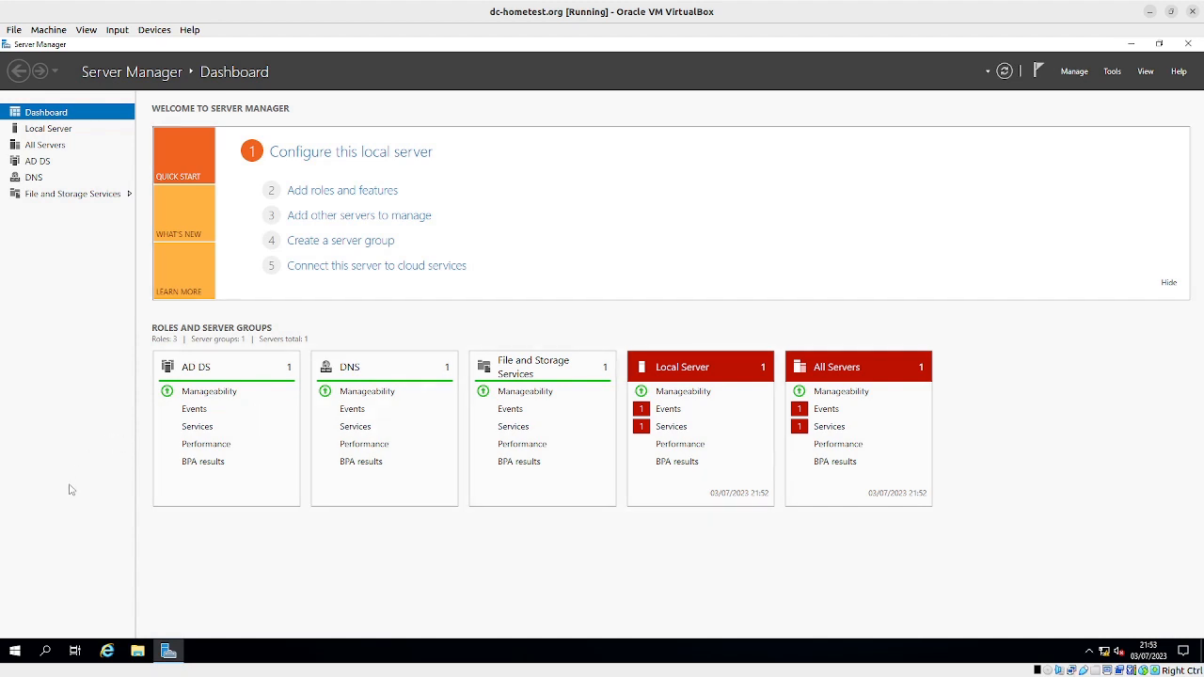
left_click(15, 651)
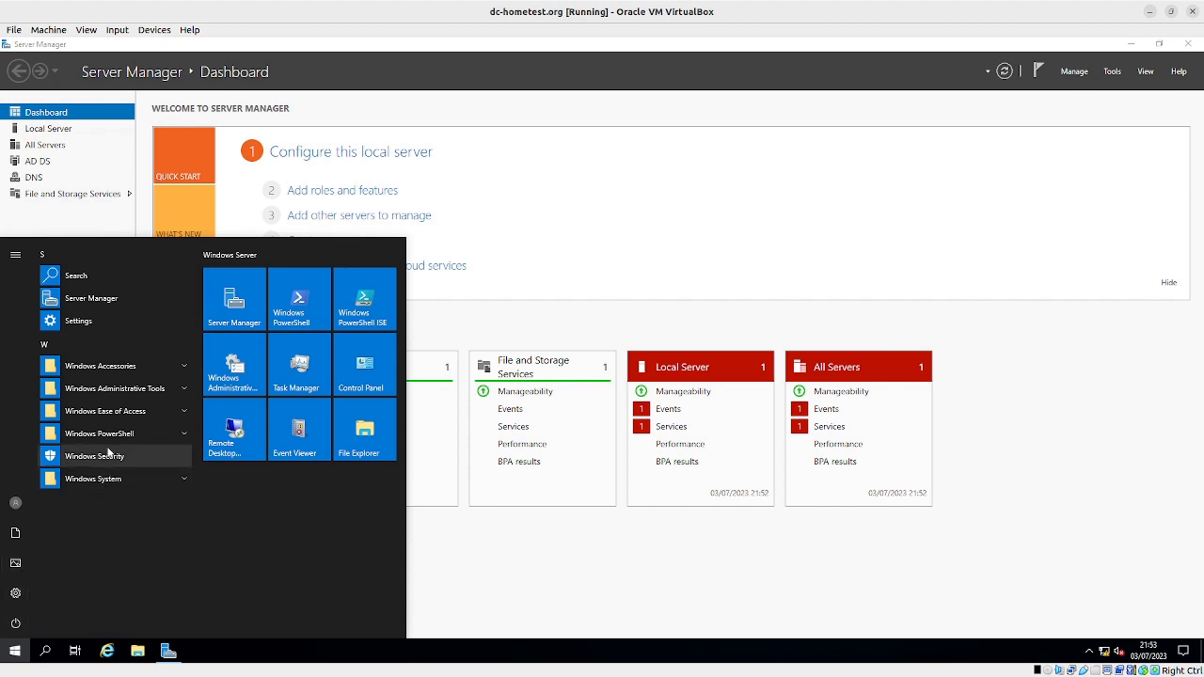
left_click(175, 393)
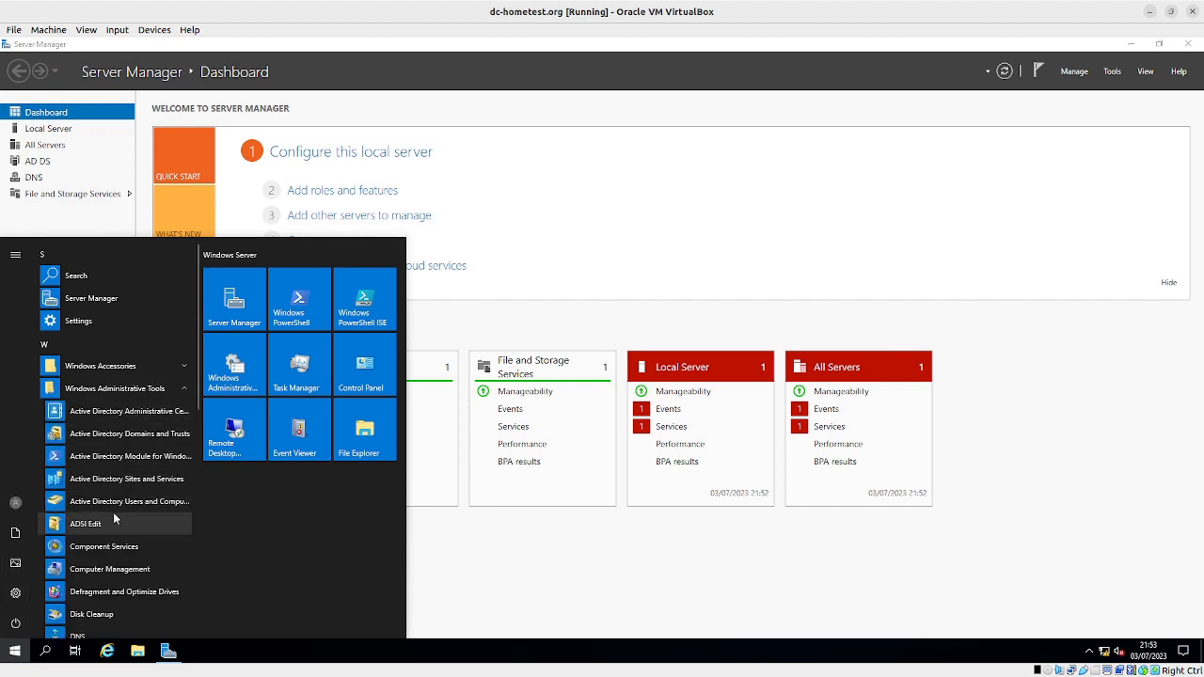
left_click(126, 502)
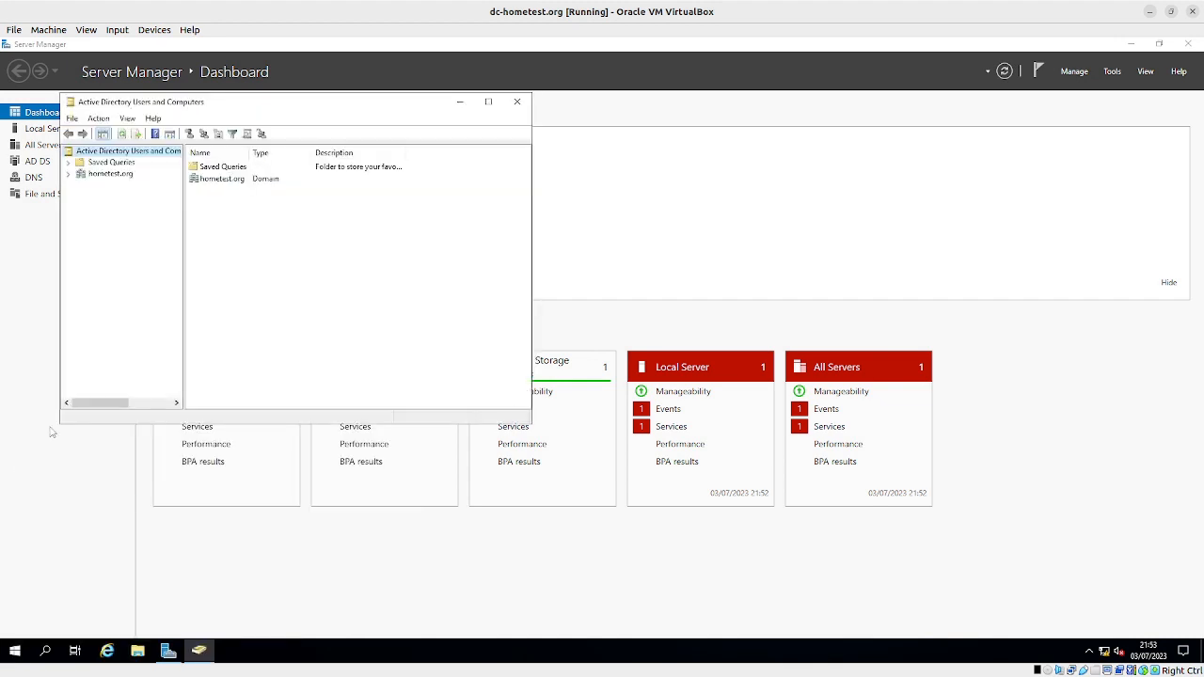
left_click(488, 101)
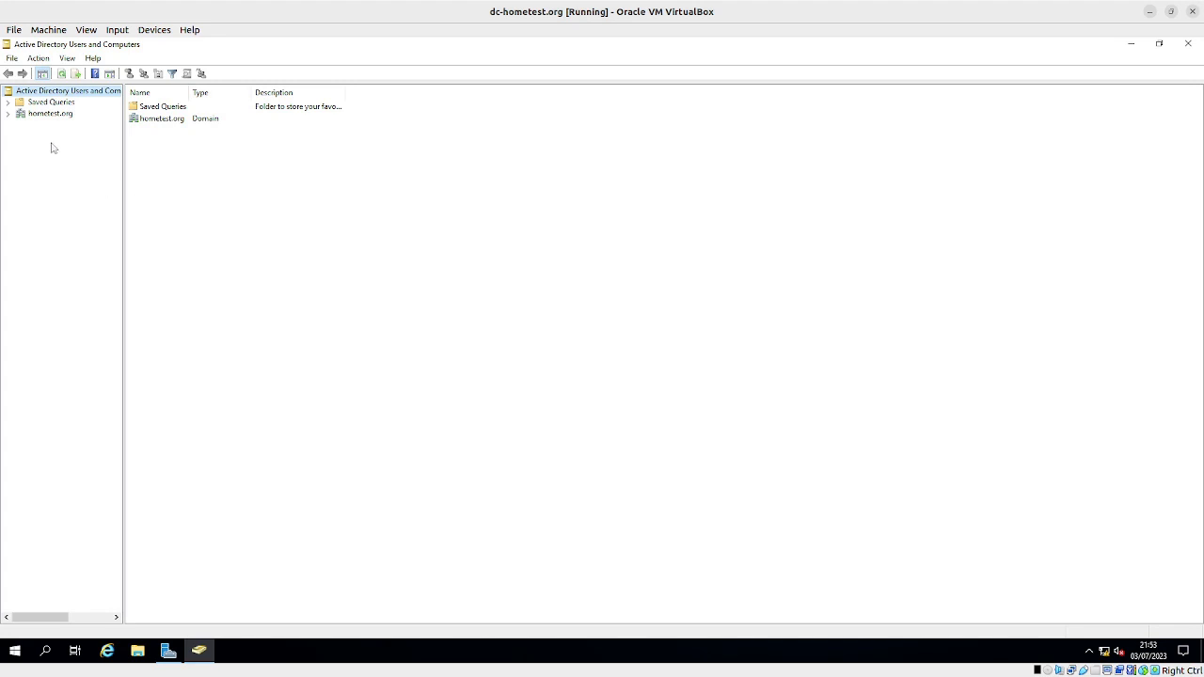
Expand hometest.org, show the contents of the Users container and widen the Name column.
left_click(8, 113)
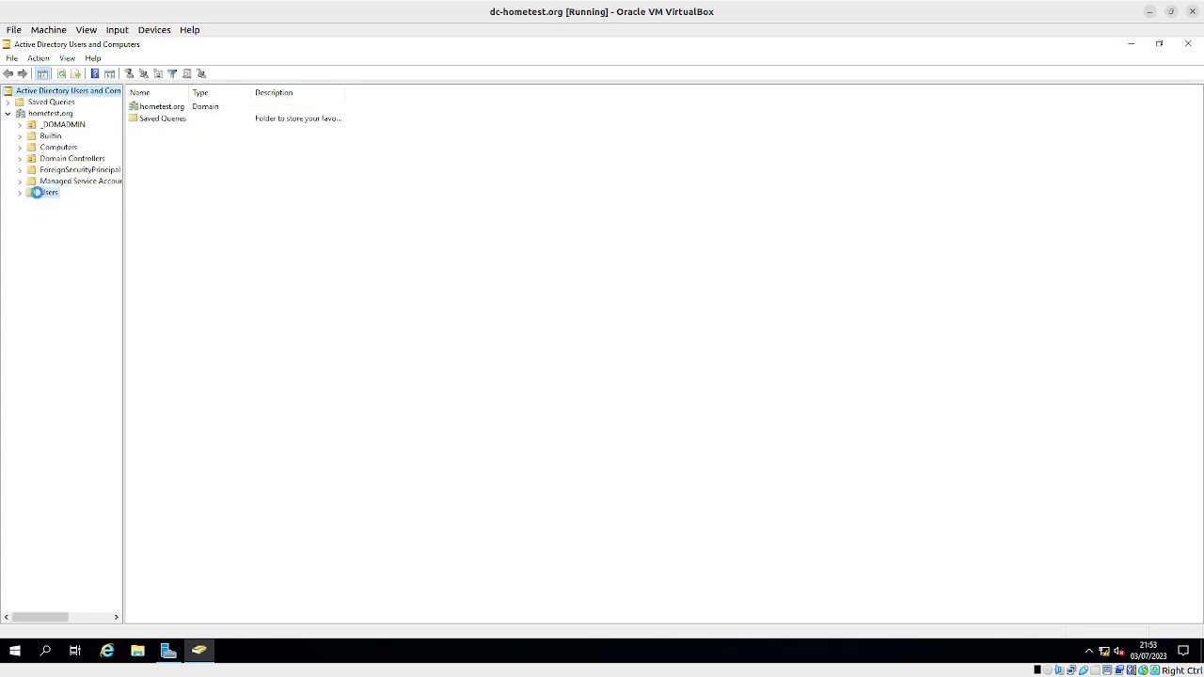
left_click(47, 193)
left_click_drag(185, 92, 261, 92)
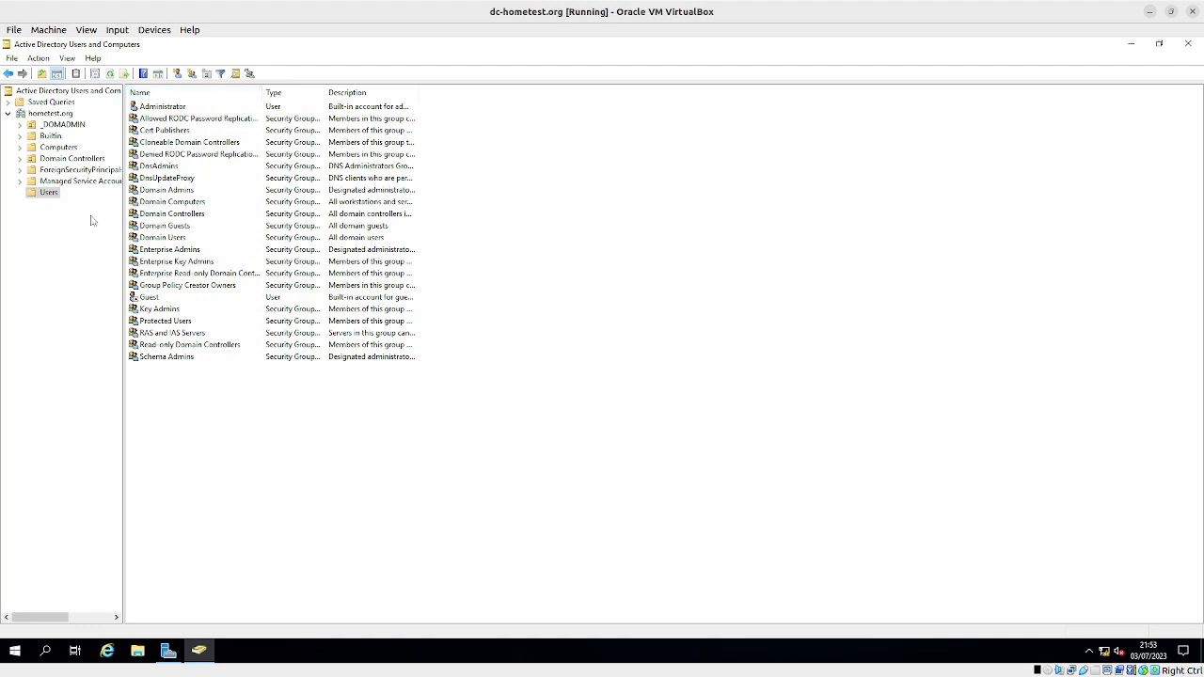
Create an organizational unit named _Users directly under hometest.org, protected from accidental deletion.
right_click(58, 114)
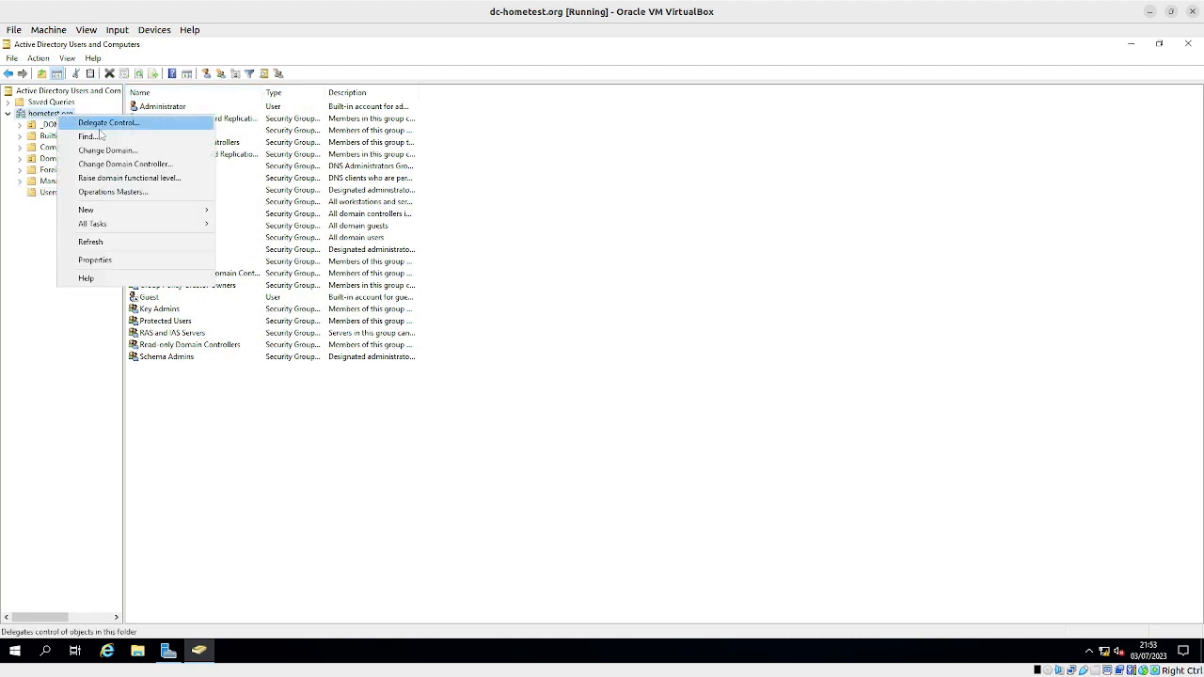
mouse_move(199, 213)
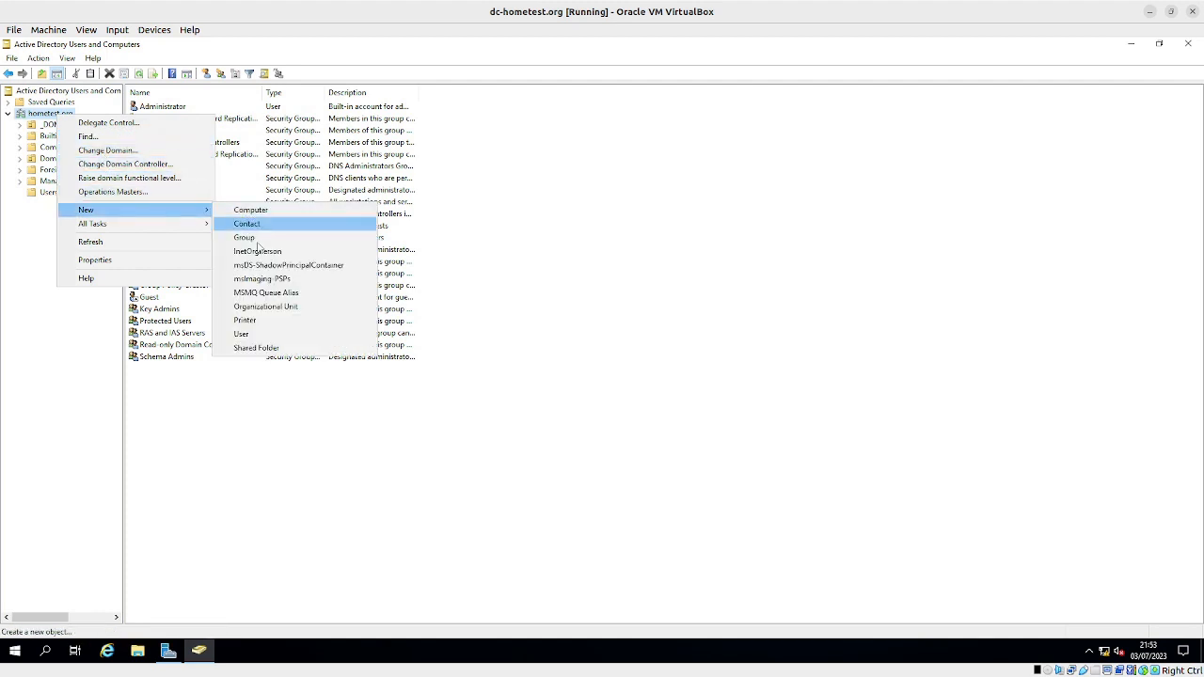
left_click(289, 314)
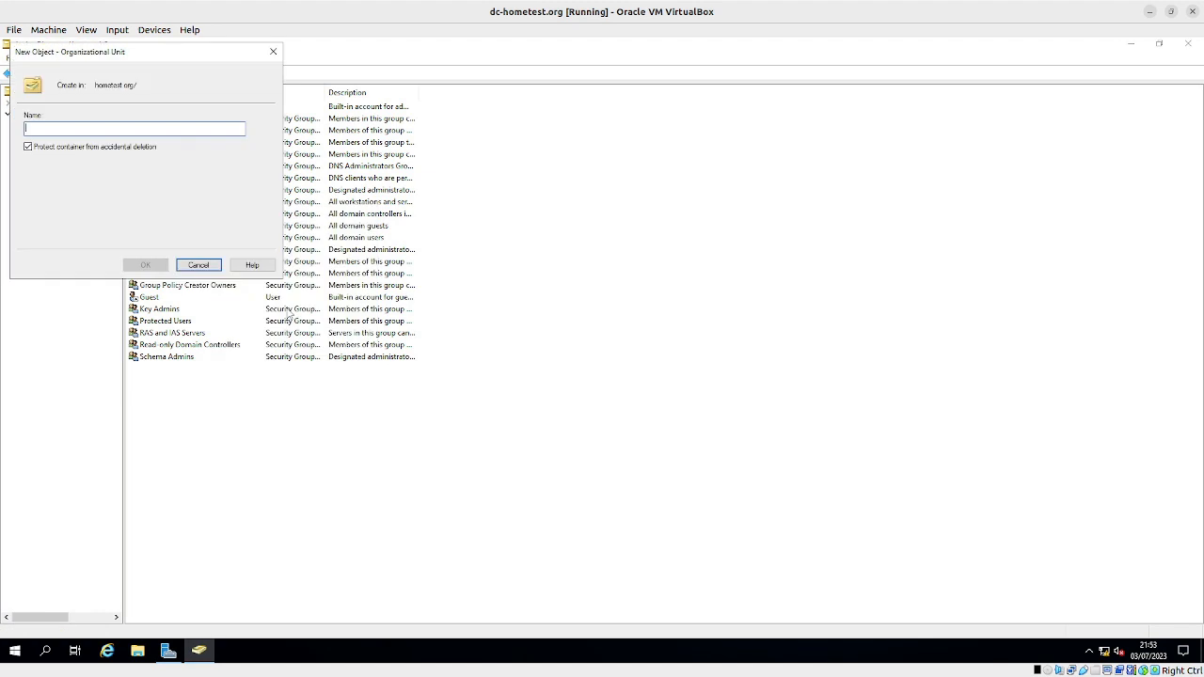
type("J")
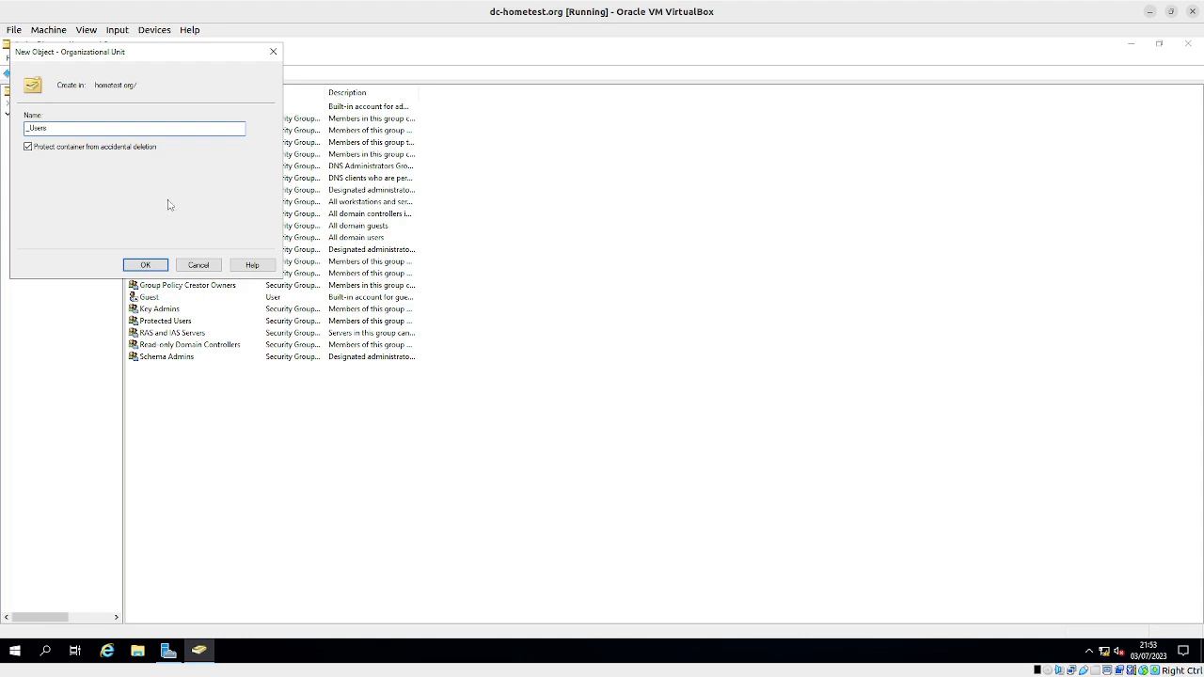
left_click(146, 265)
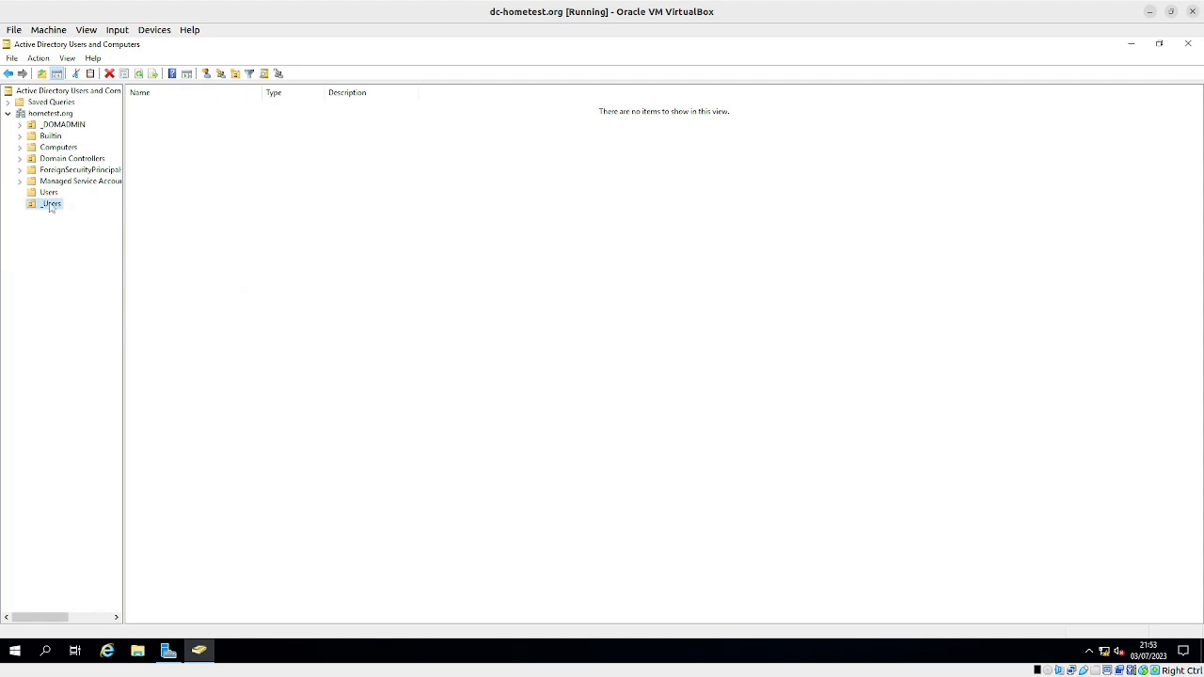
Start a new user in the _Users organizational unit and fill in the user's first name, initials and last name.
left_click(77, 126)
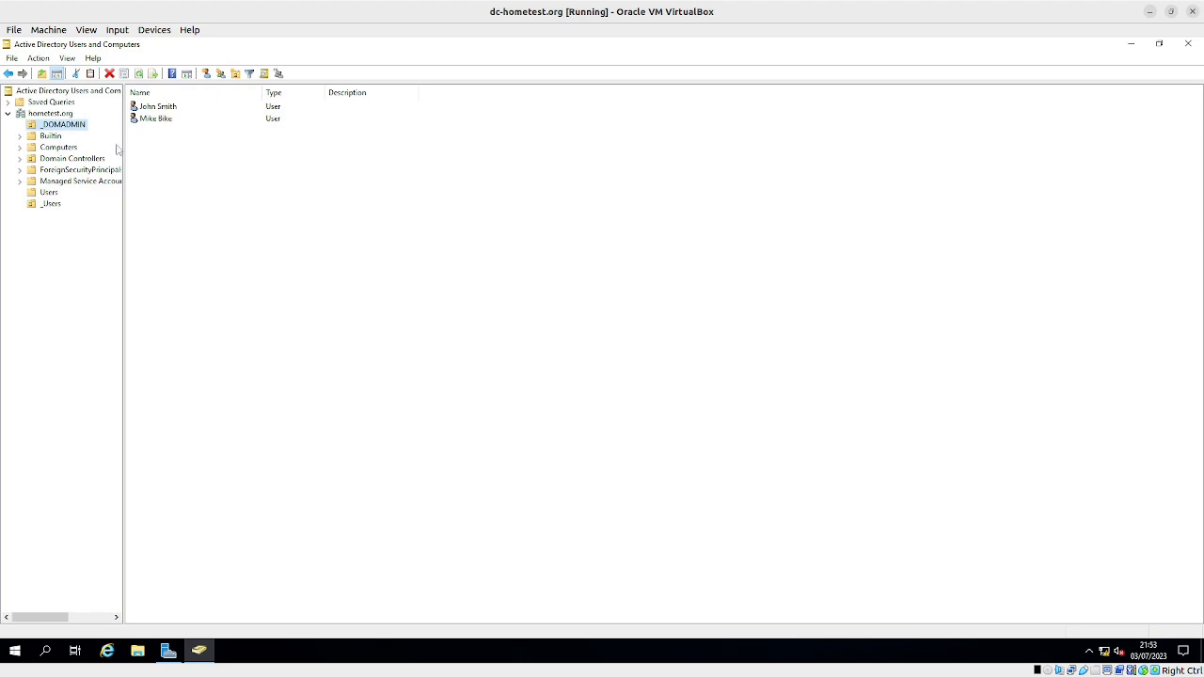
left_click(54, 204)
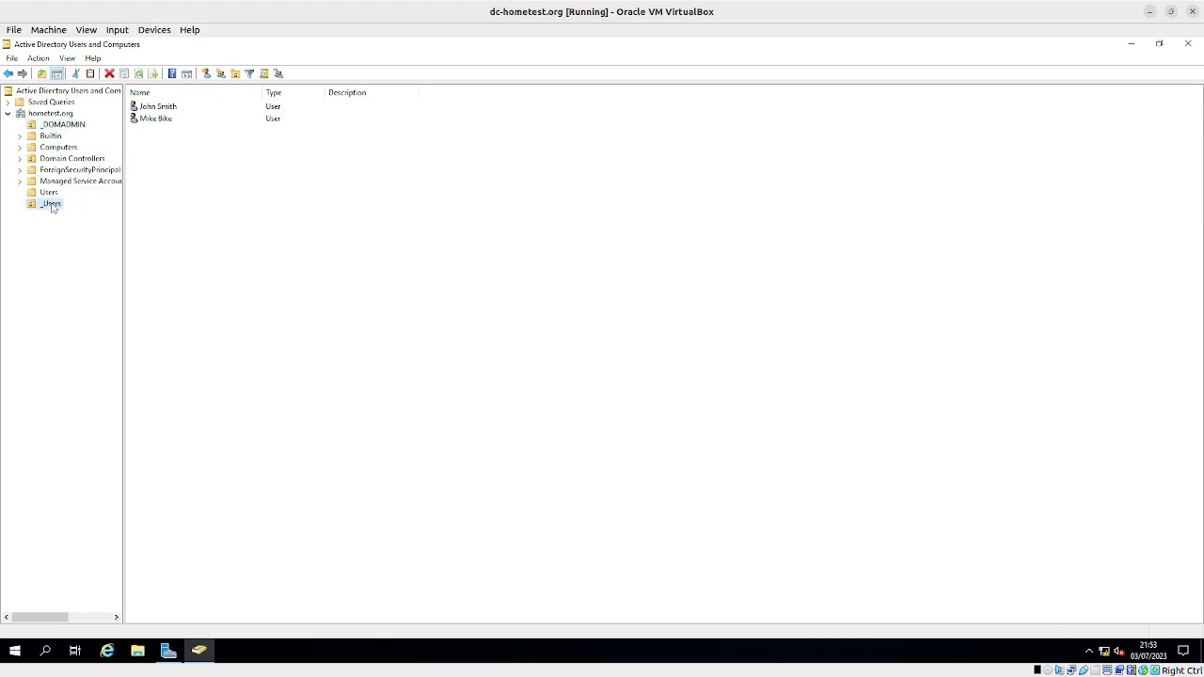
right_click(199, 187)
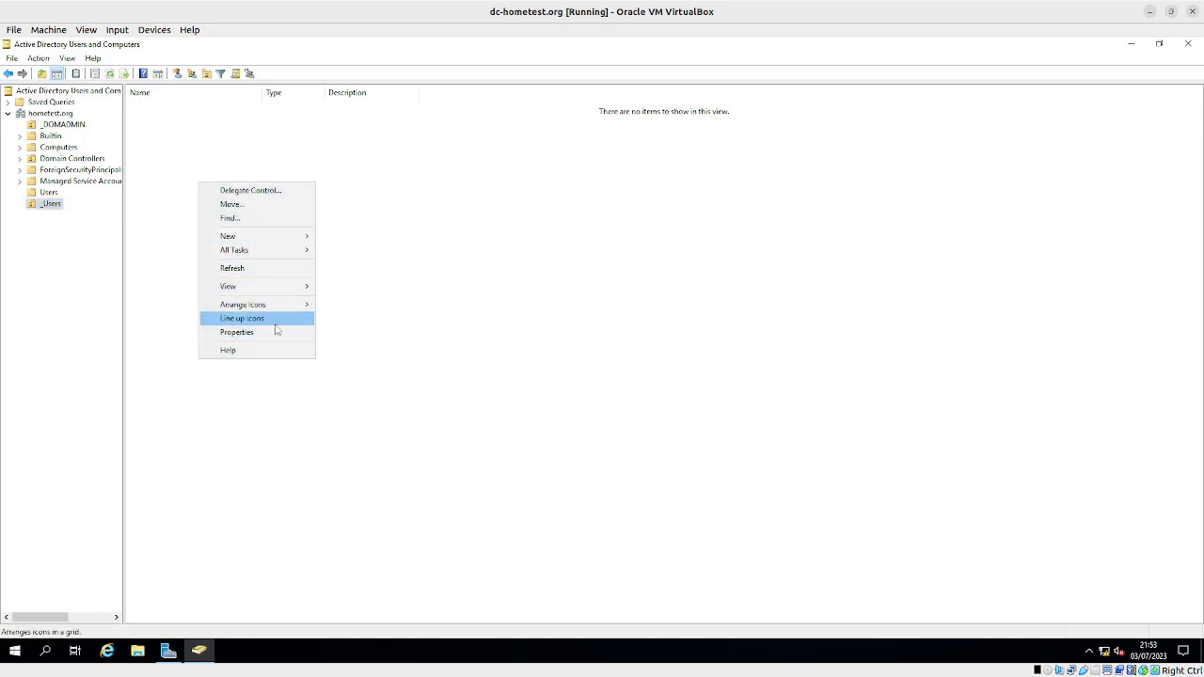
mouse_move(309, 237)
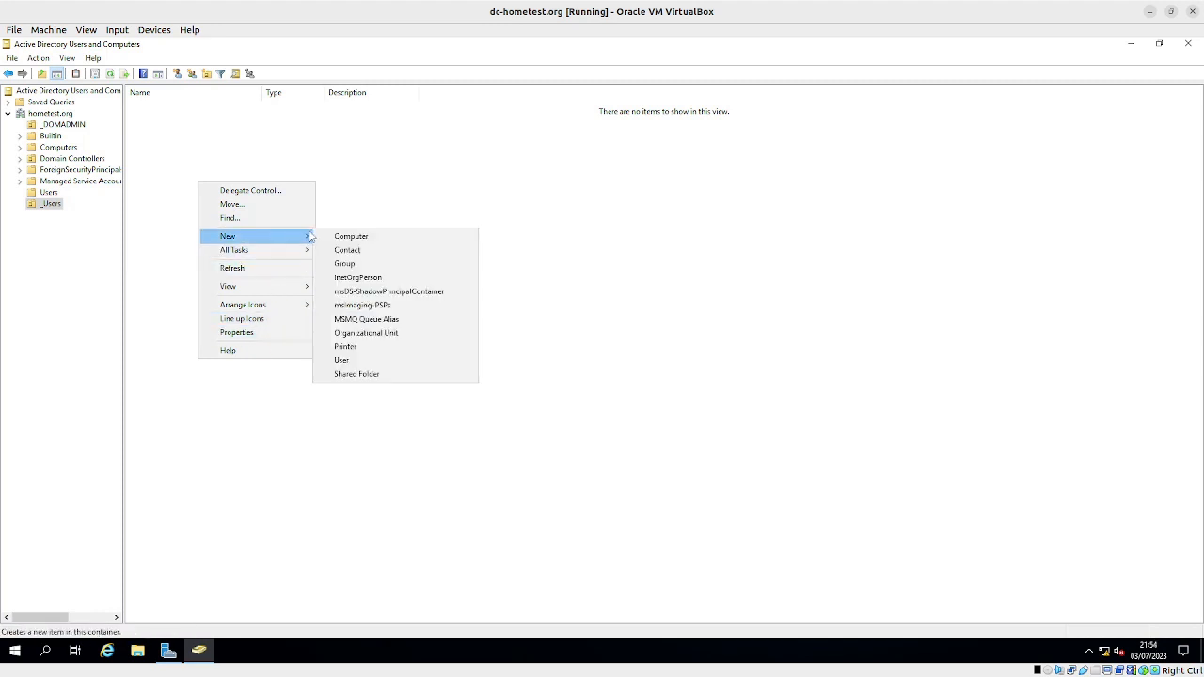
left_click(363, 360)
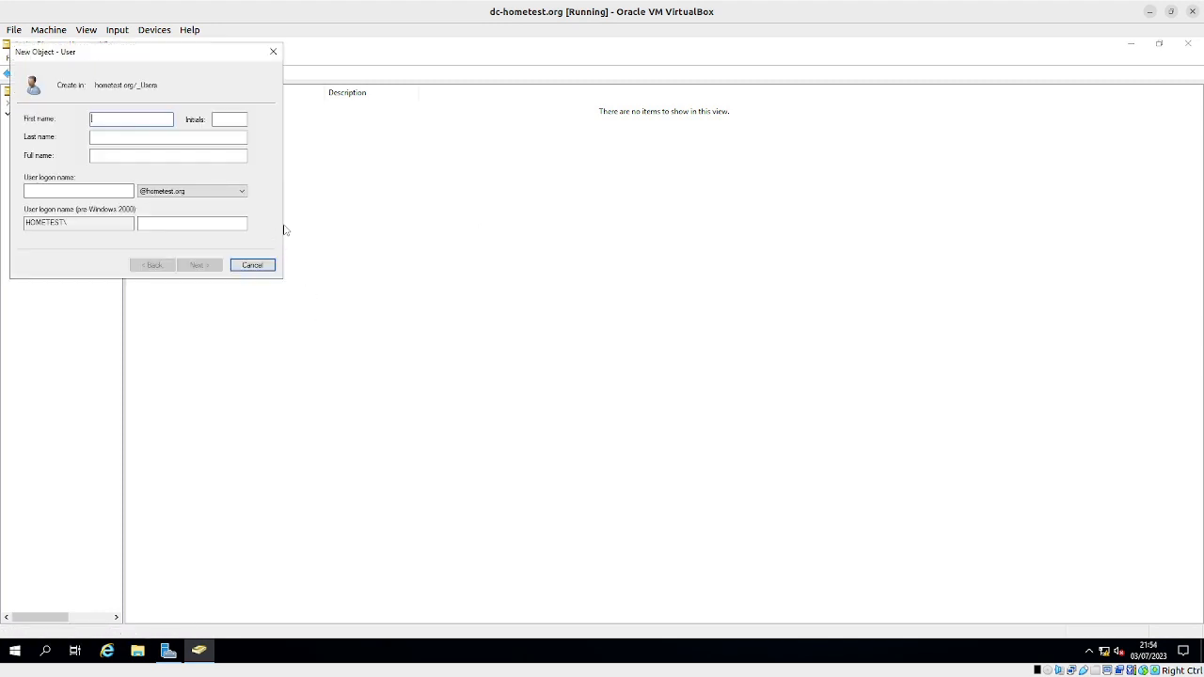
type("Mike")
left_click(109, 139)
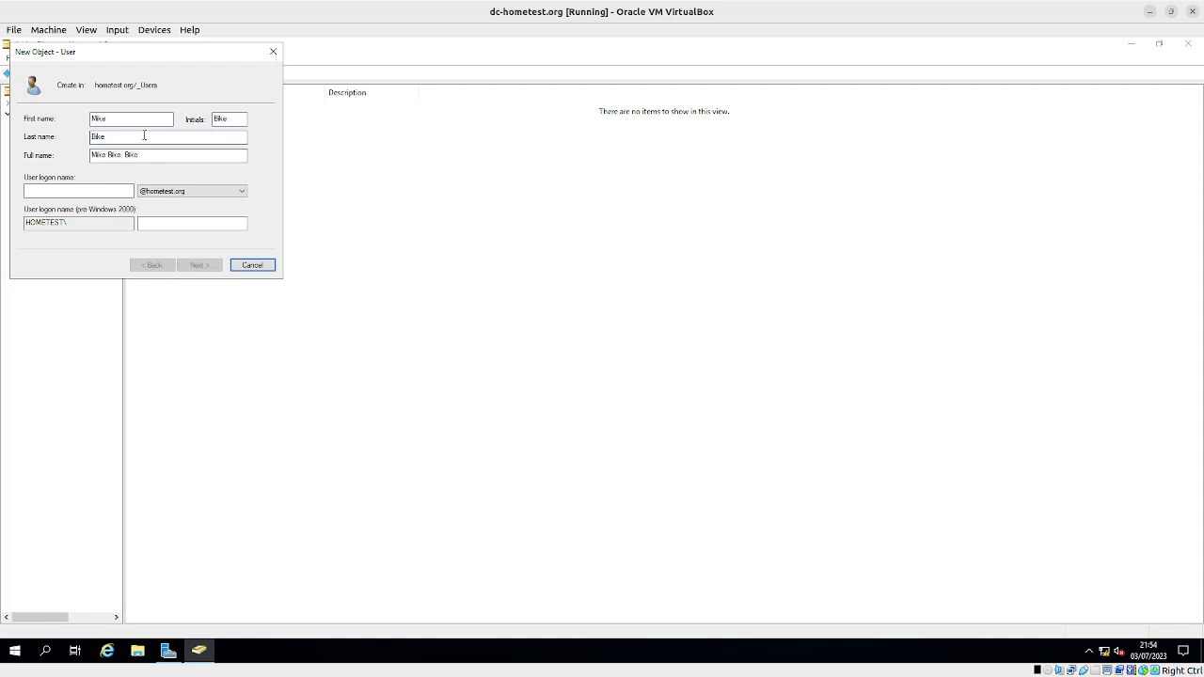
Shorten the new user's full name to first and last name only, enter the user logon name and proceed to the password settings.
key("BackSpace")
key("BackSpace")
key("BackSpace")
key("BackSpace")
key("Delete")
key("Delete")
left_click(90, 192)
type("mike")
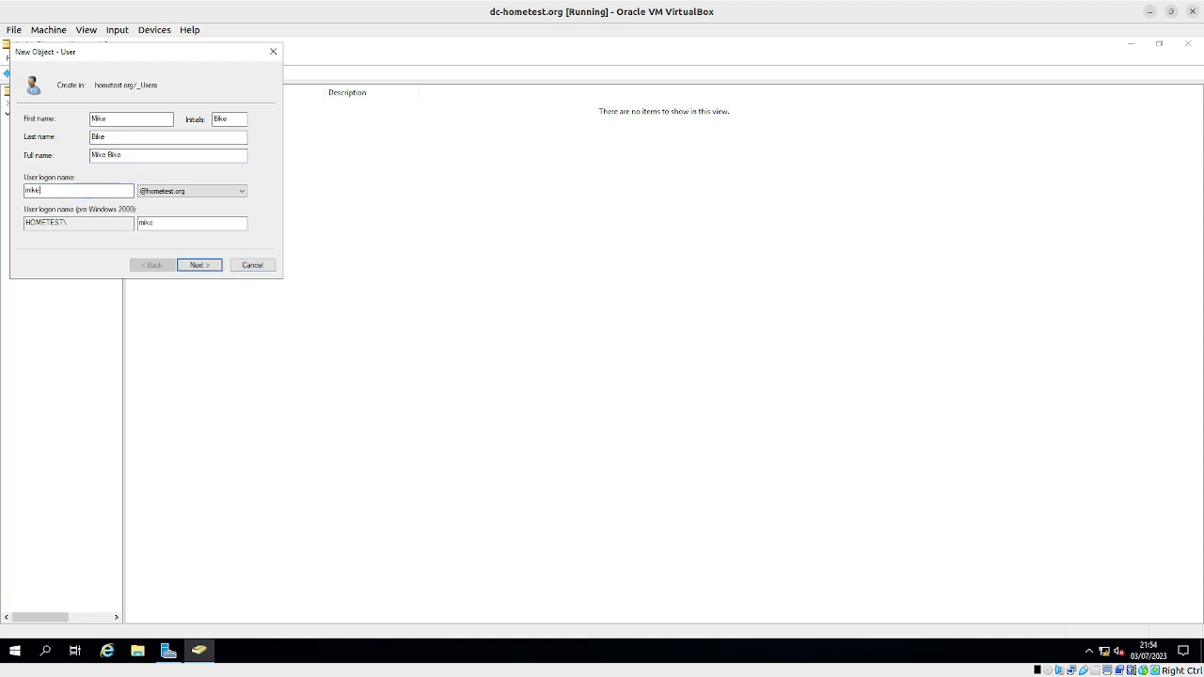
left_click(200, 266)
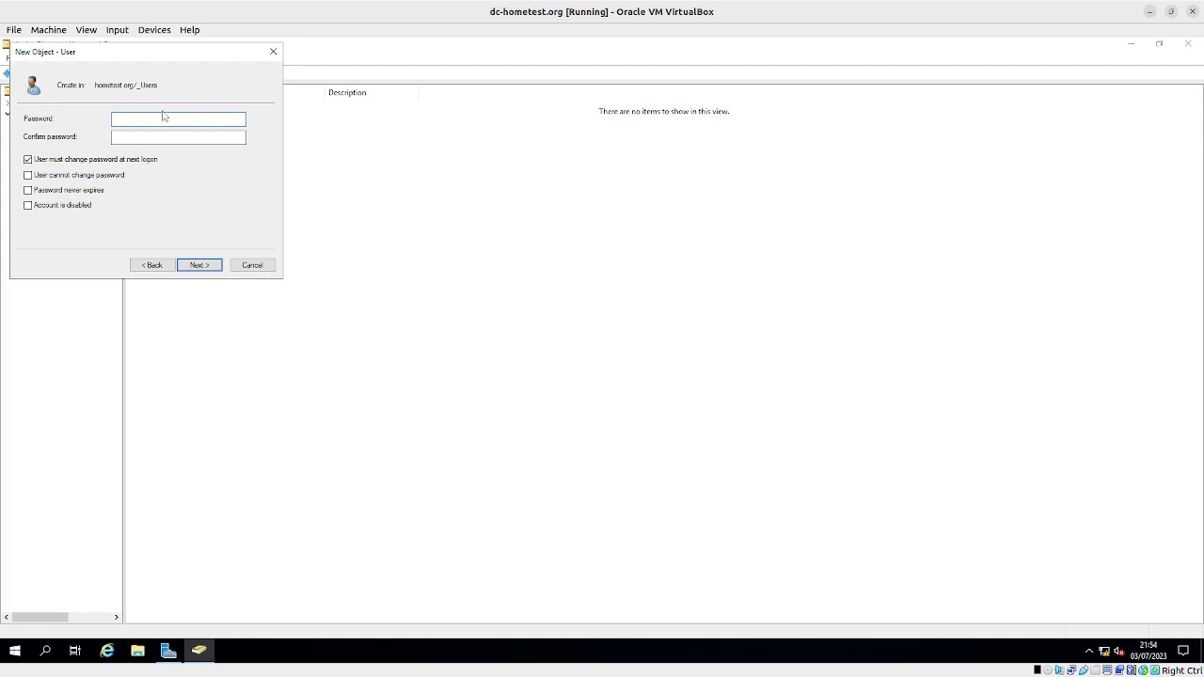
Try to combine "User cannot change password" with "User must change password at next logon" for the new user.
left_click(29, 175)
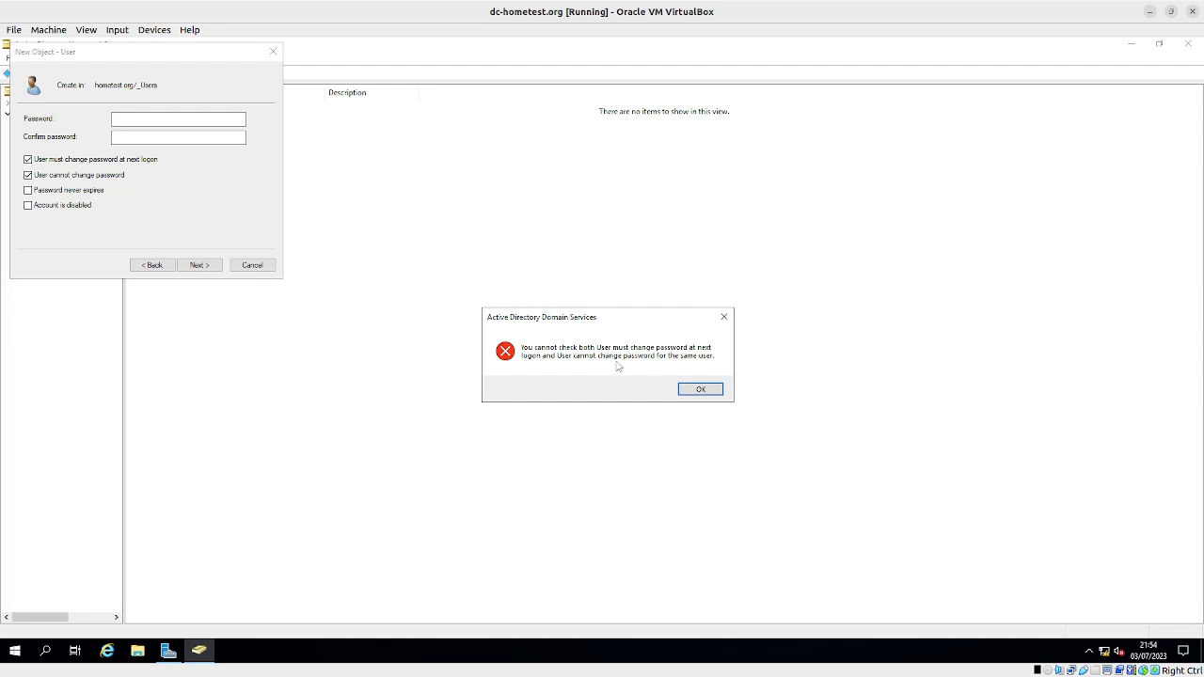
left_click(699, 389)
left_click(28, 160)
left_click(28, 174)
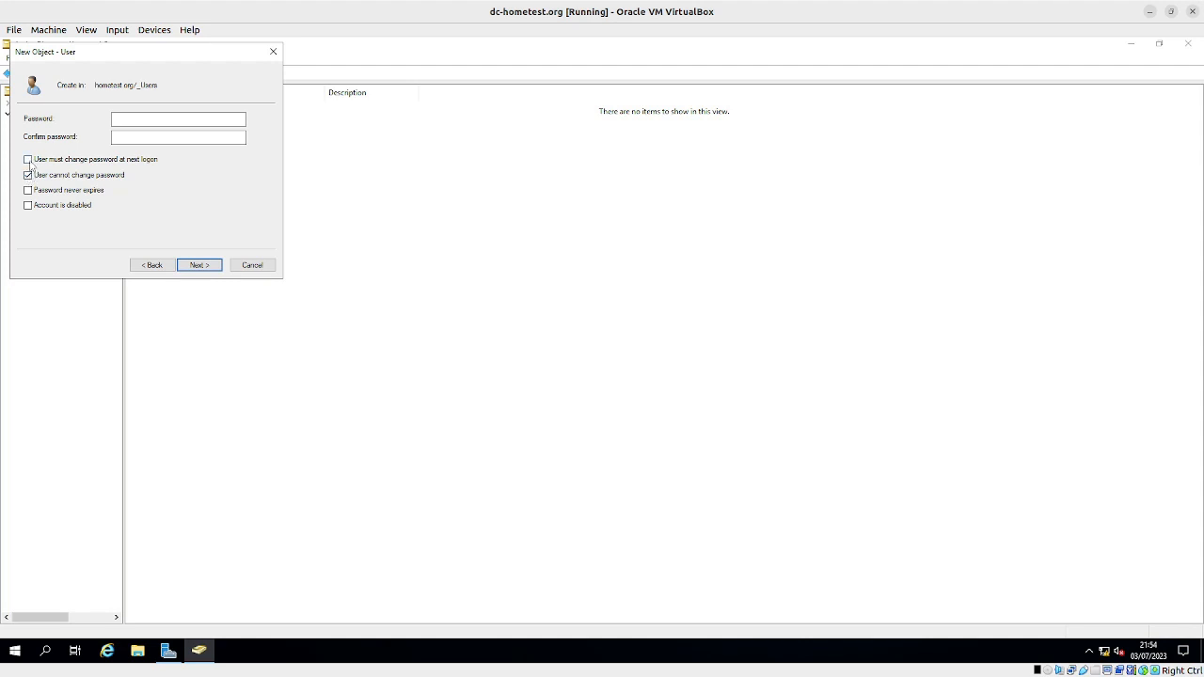
left_click(28, 160)
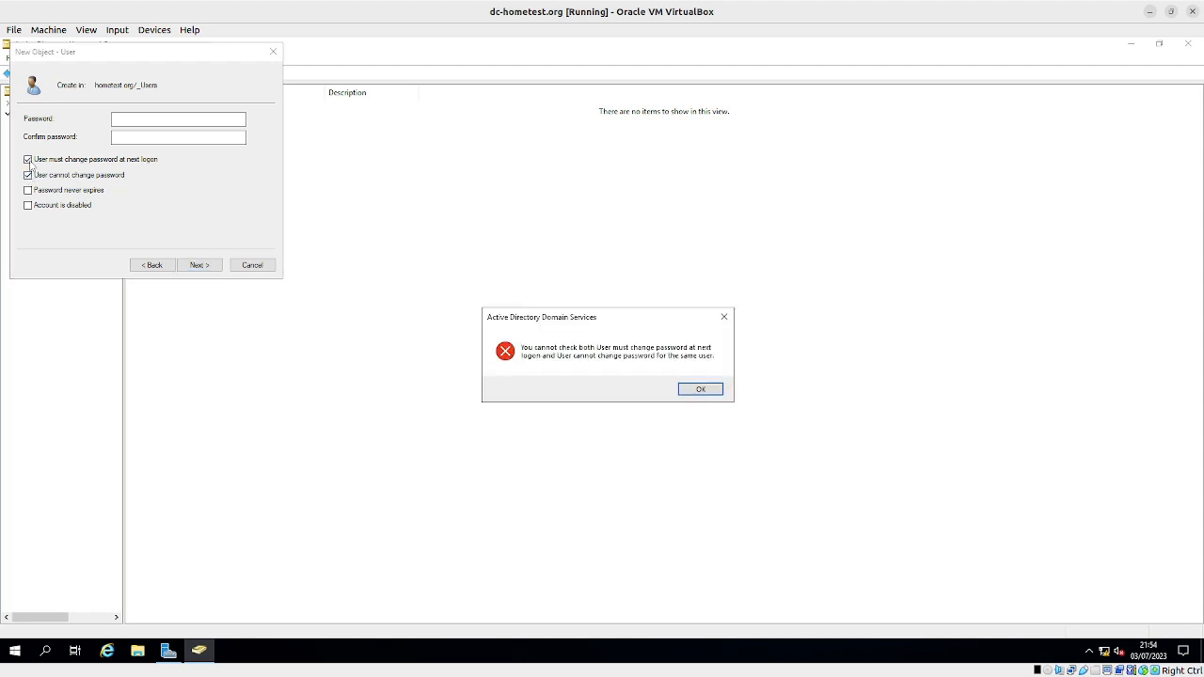
left_click(700, 388)
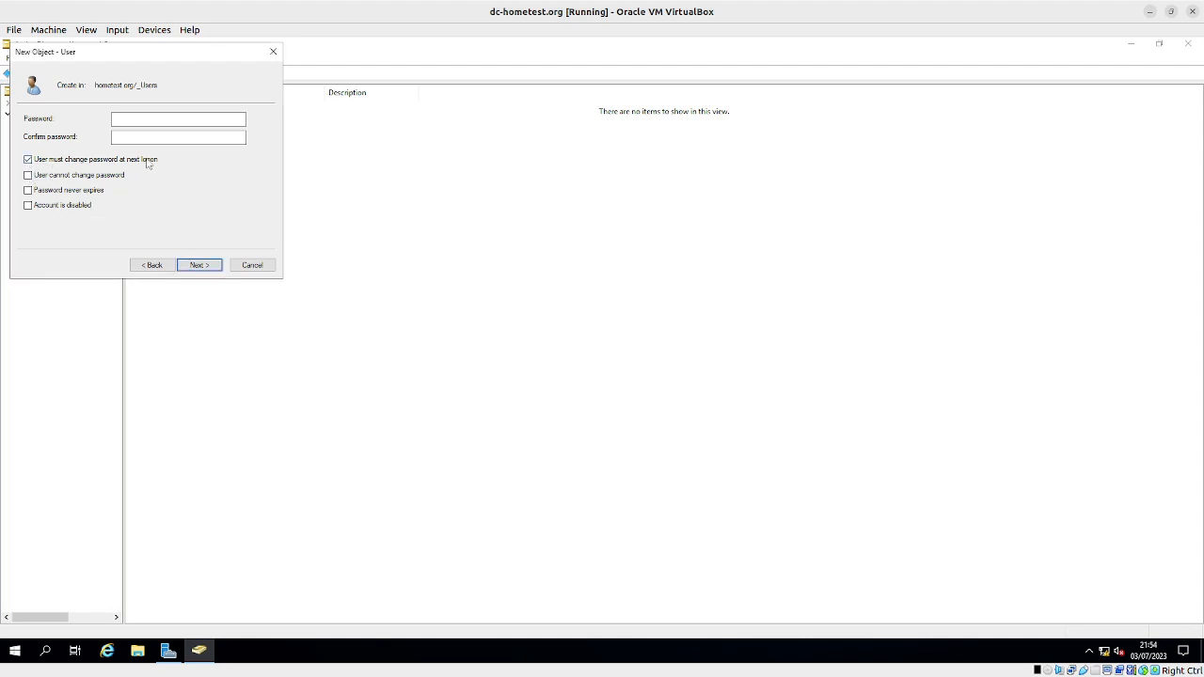
Try to submit the new user's account password and its confirmation.
left_click(159, 117)
type("***********")
key("Tab")
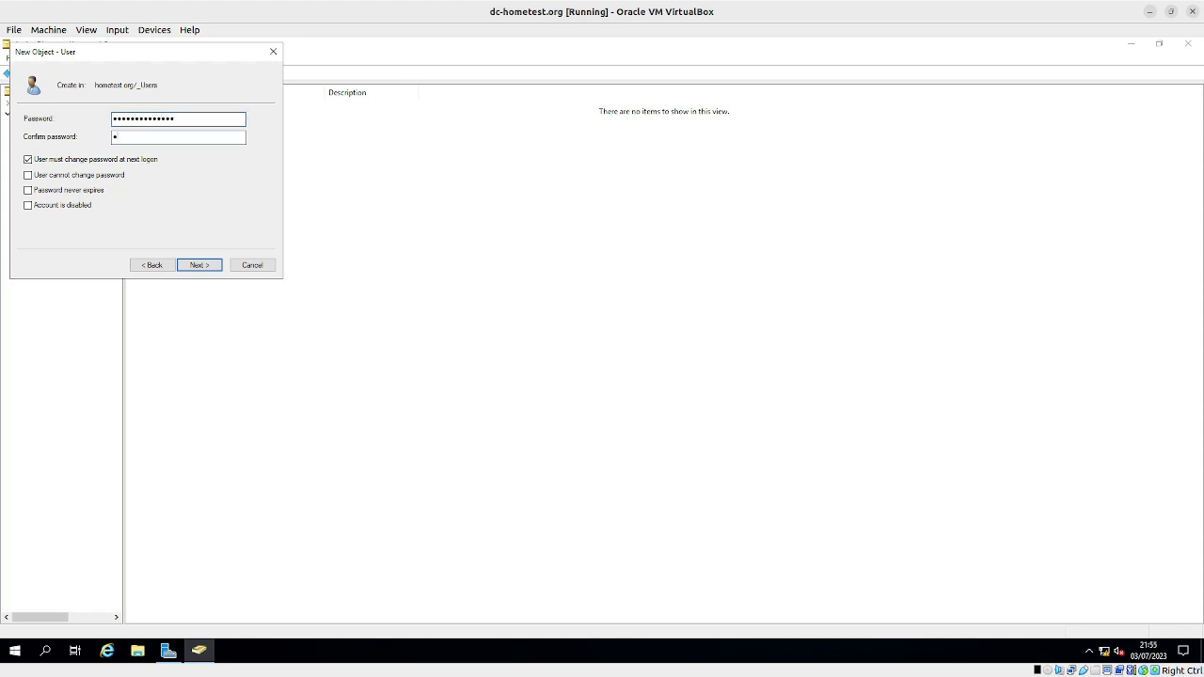
type("*************")
key("Return")
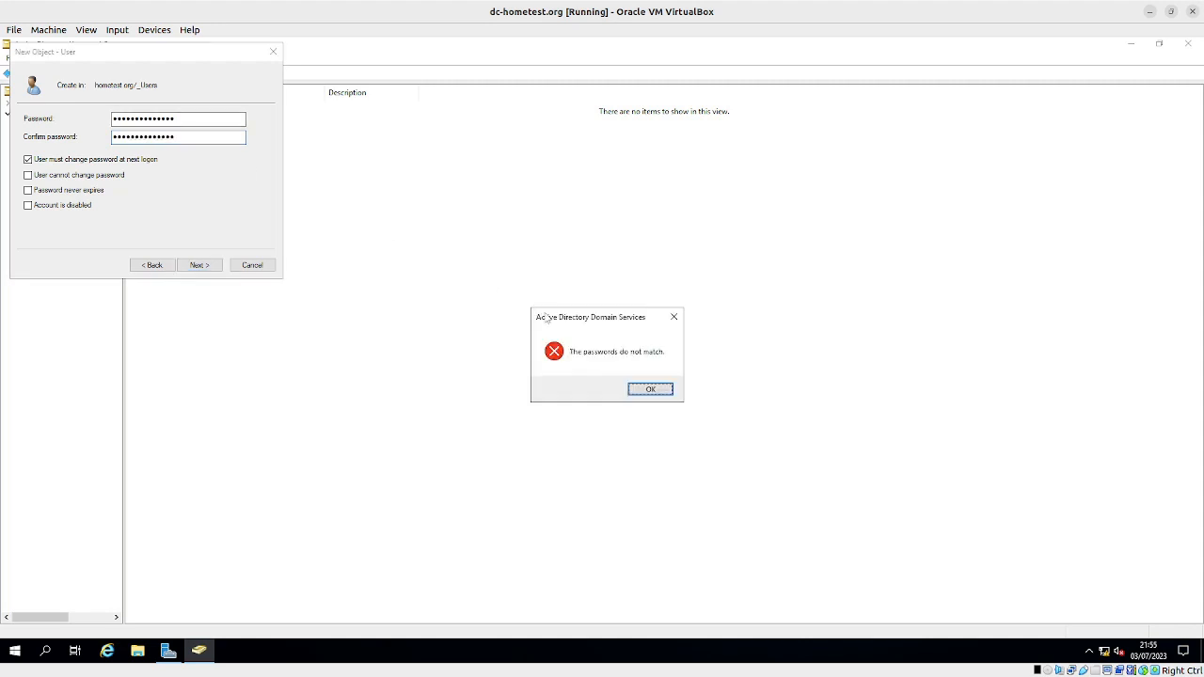
left_click(659, 389)
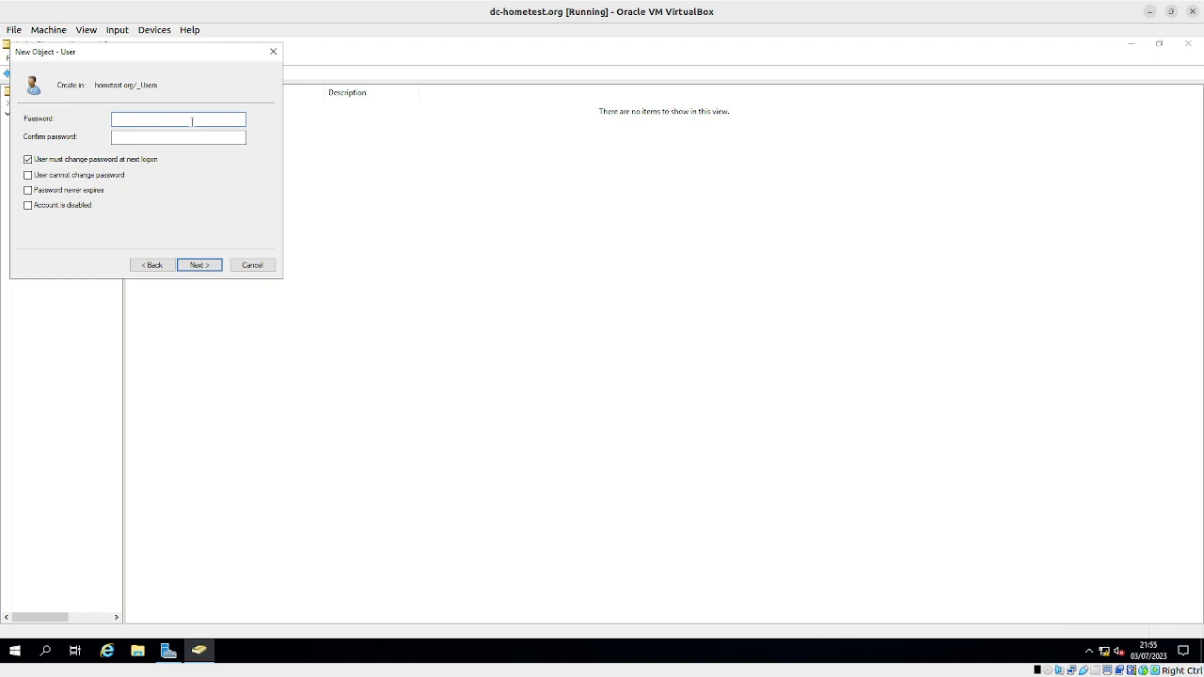
Re-enter and confirm the new user's account password and finish creating the user with a required password change at next logon.
type("*******")
key("Tab")
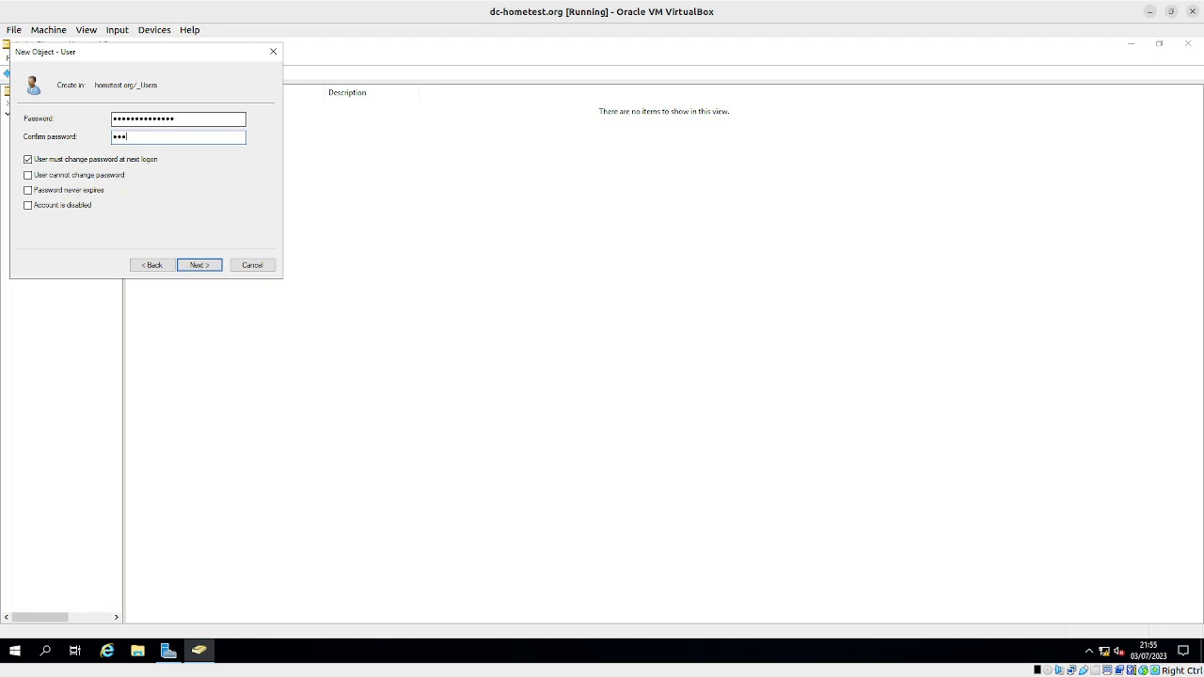
type("********")
left_click(200, 265)
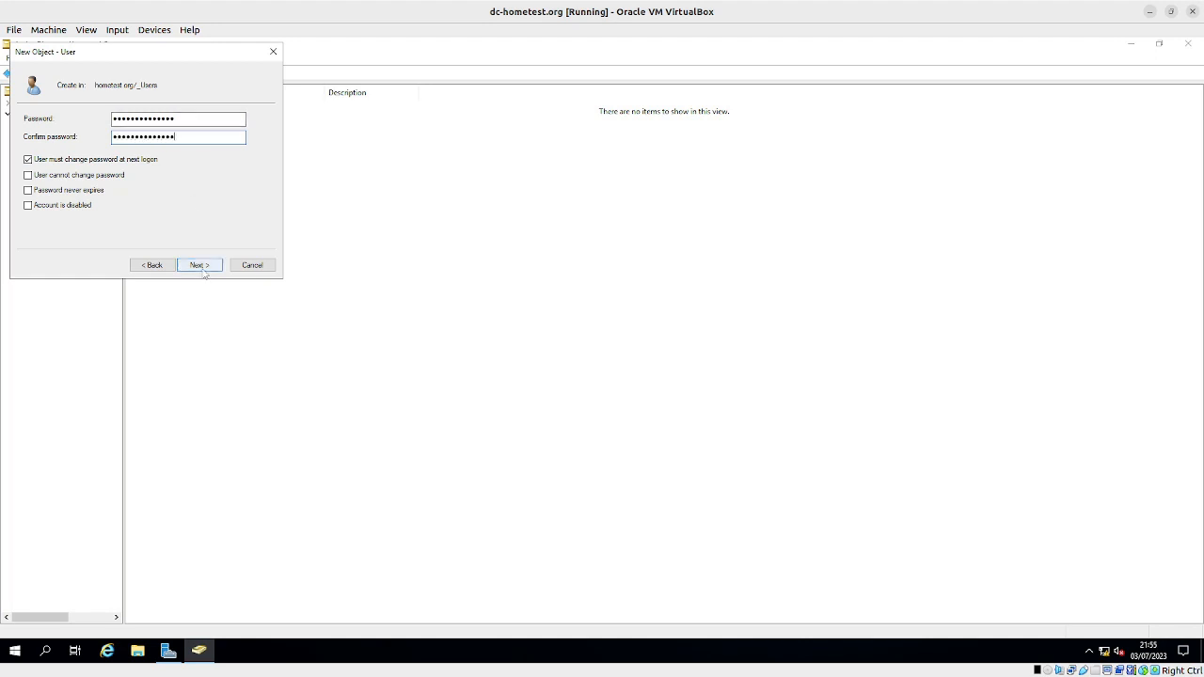
left_click(200, 265)
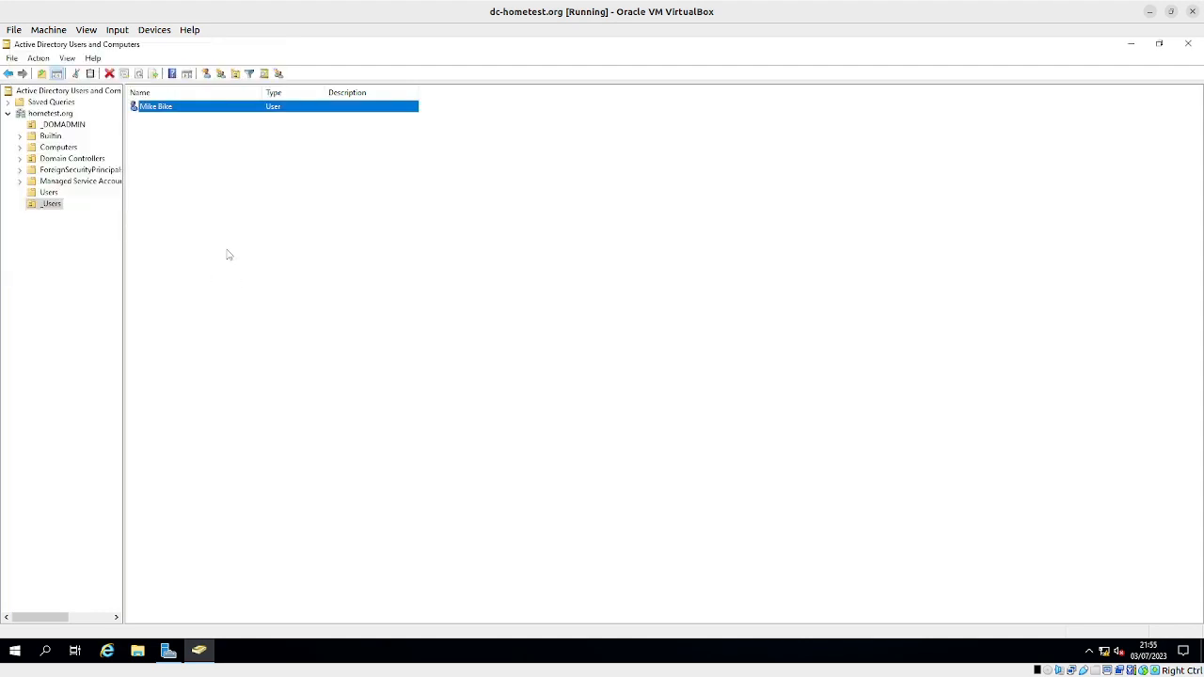
Check the new user's group membership in the account properties and close them.
double_click(188, 110)
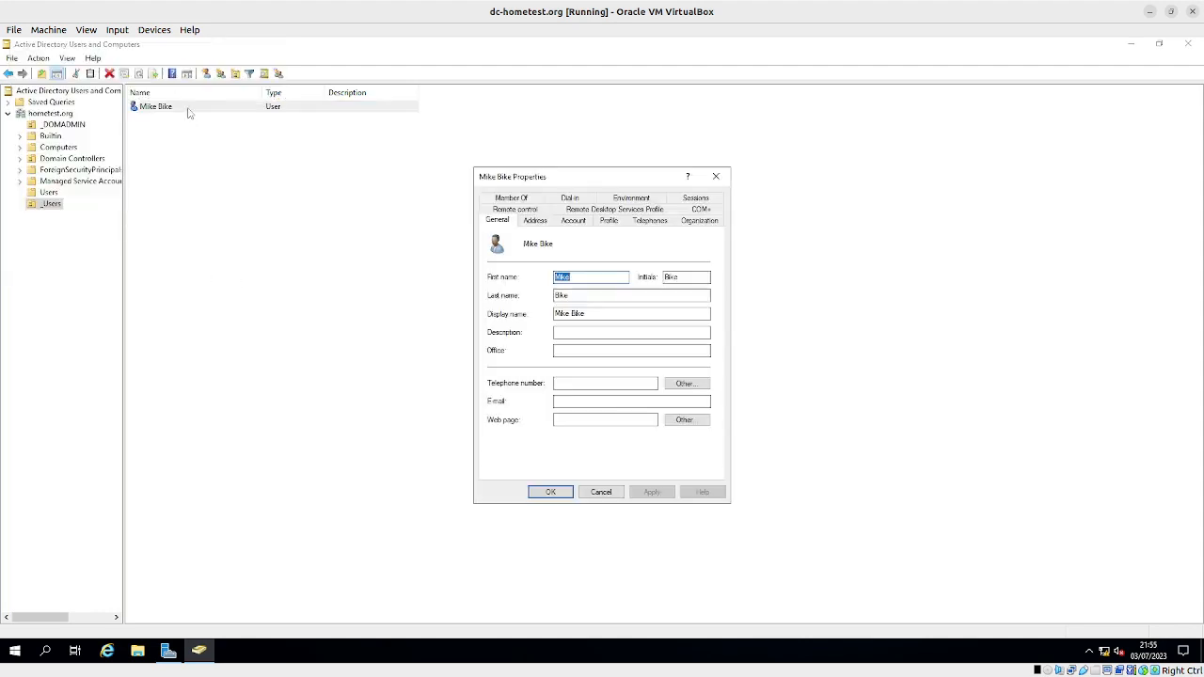
left_click(494, 198)
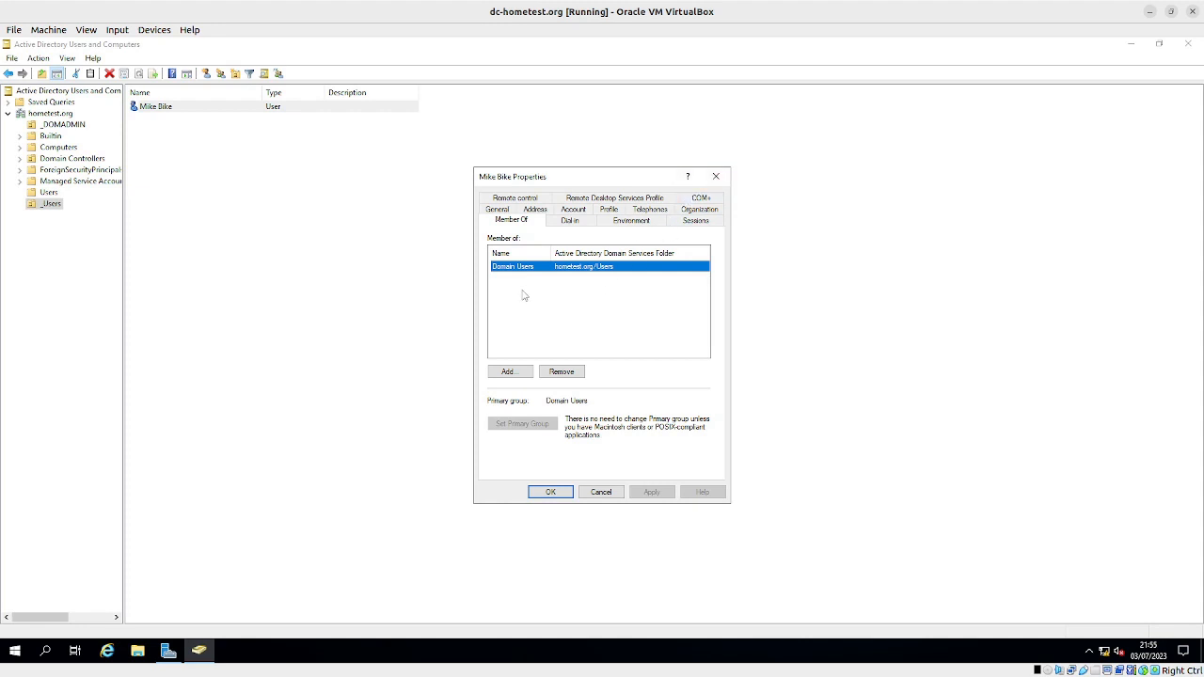
left_click(715, 178)
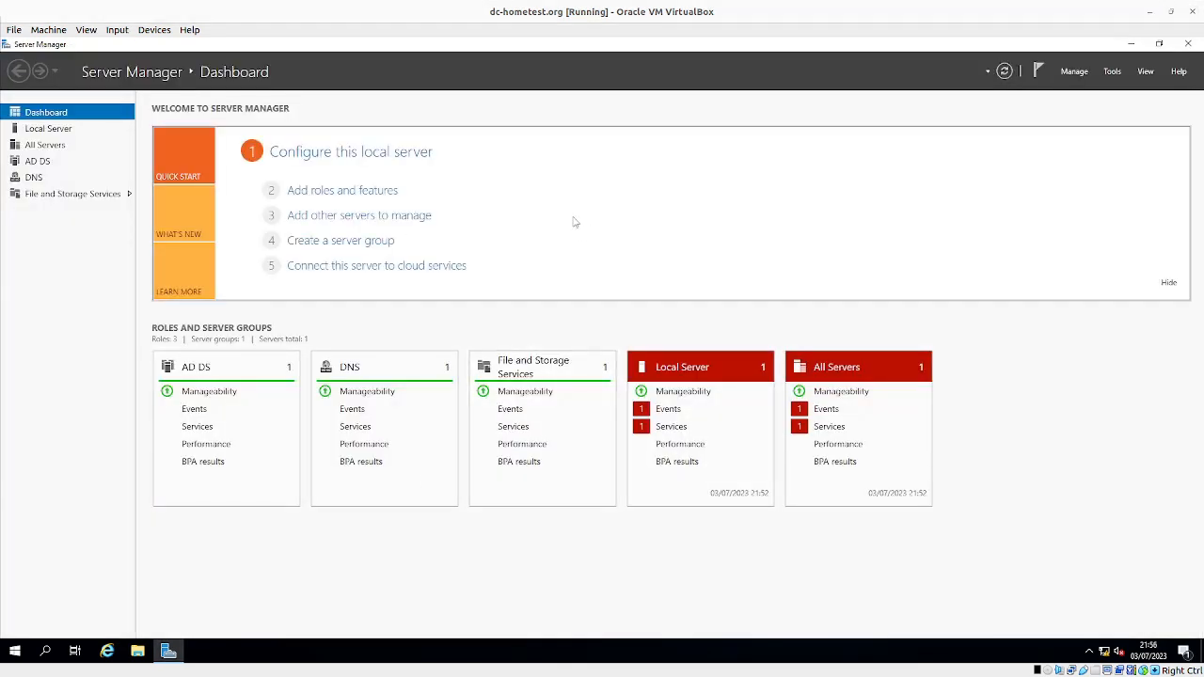
Start a role-based installation on dc01.hometest.org from Server Manager and select the Remote Access role.
left_click(357, 200)
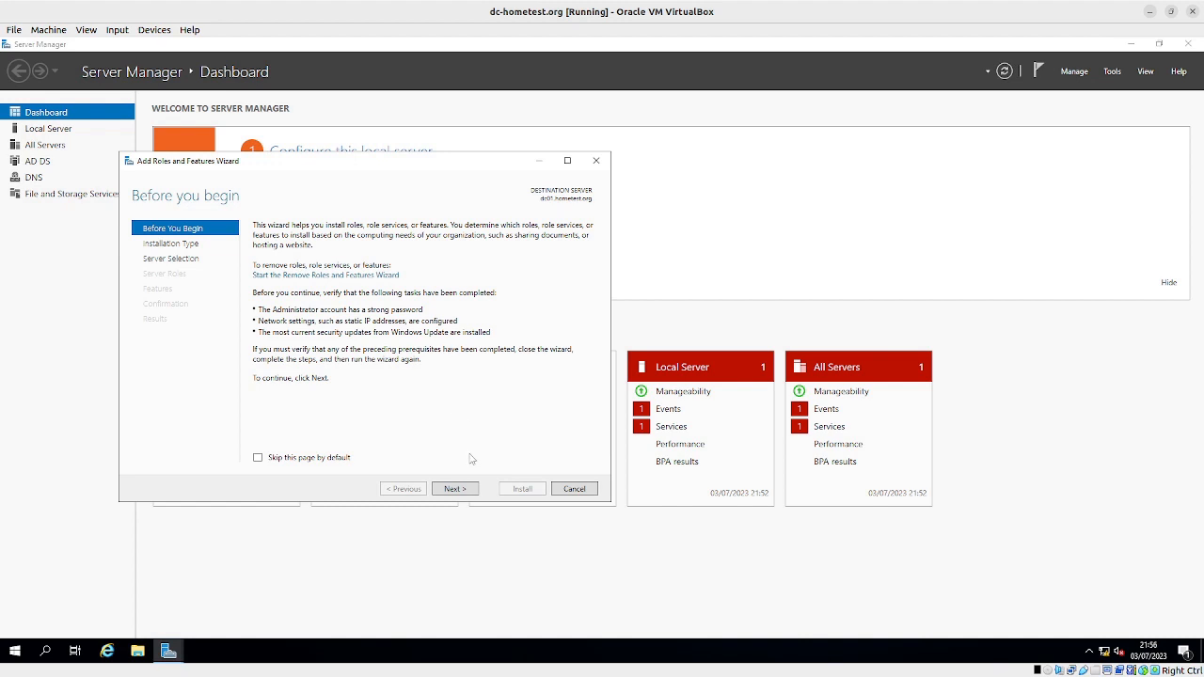
left_click(454, 489)
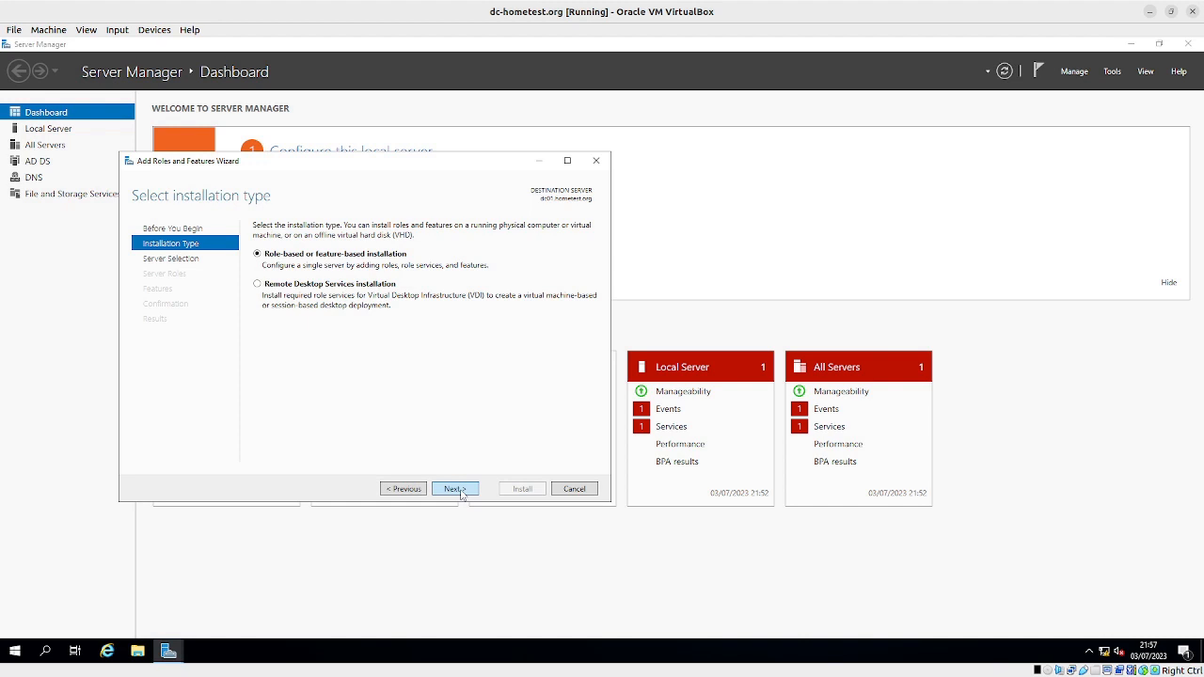
left_click(461, 494)
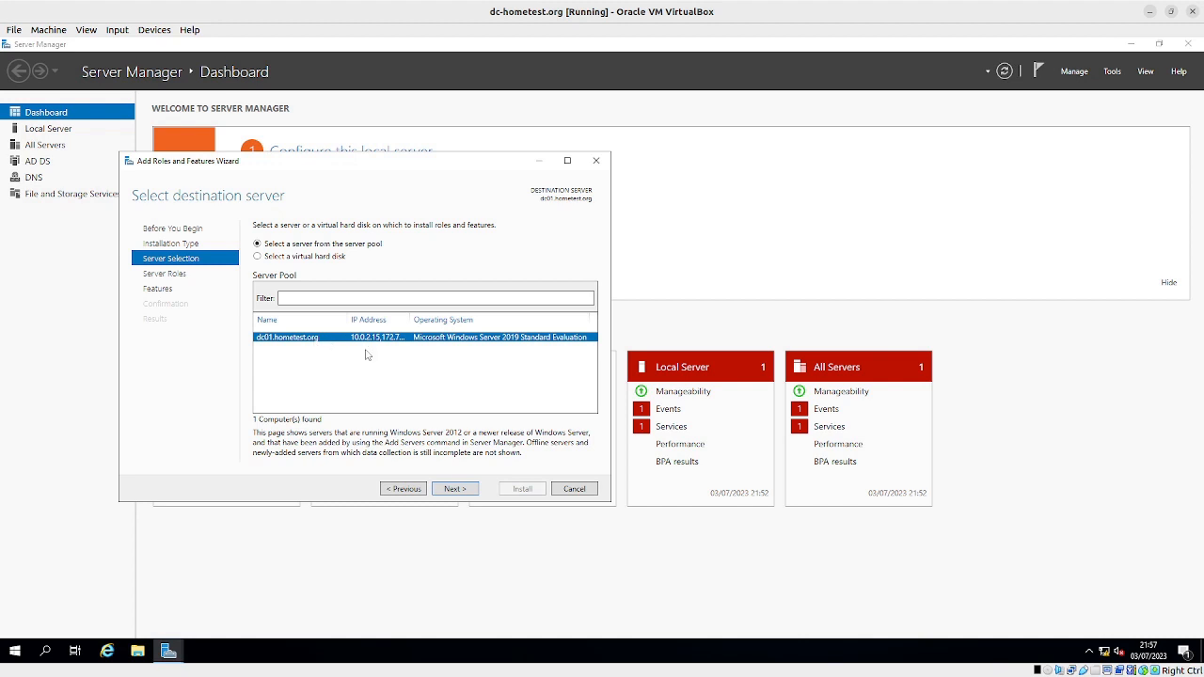
left_click(455, 489)
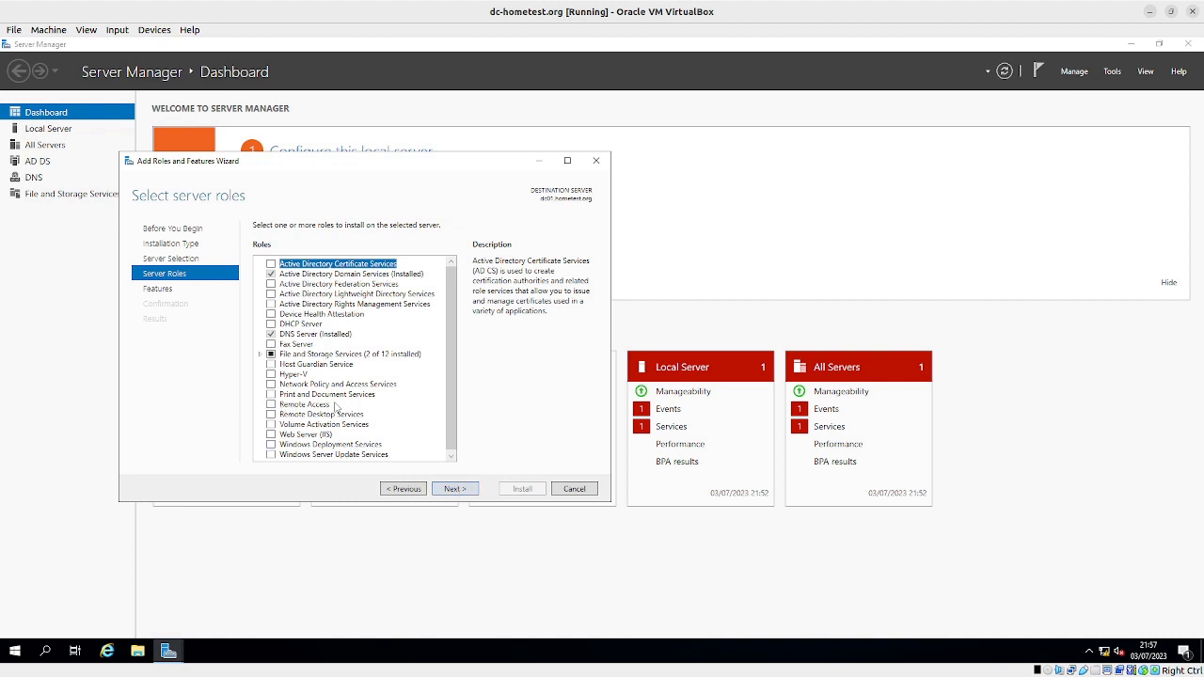
left_click(297, 406)
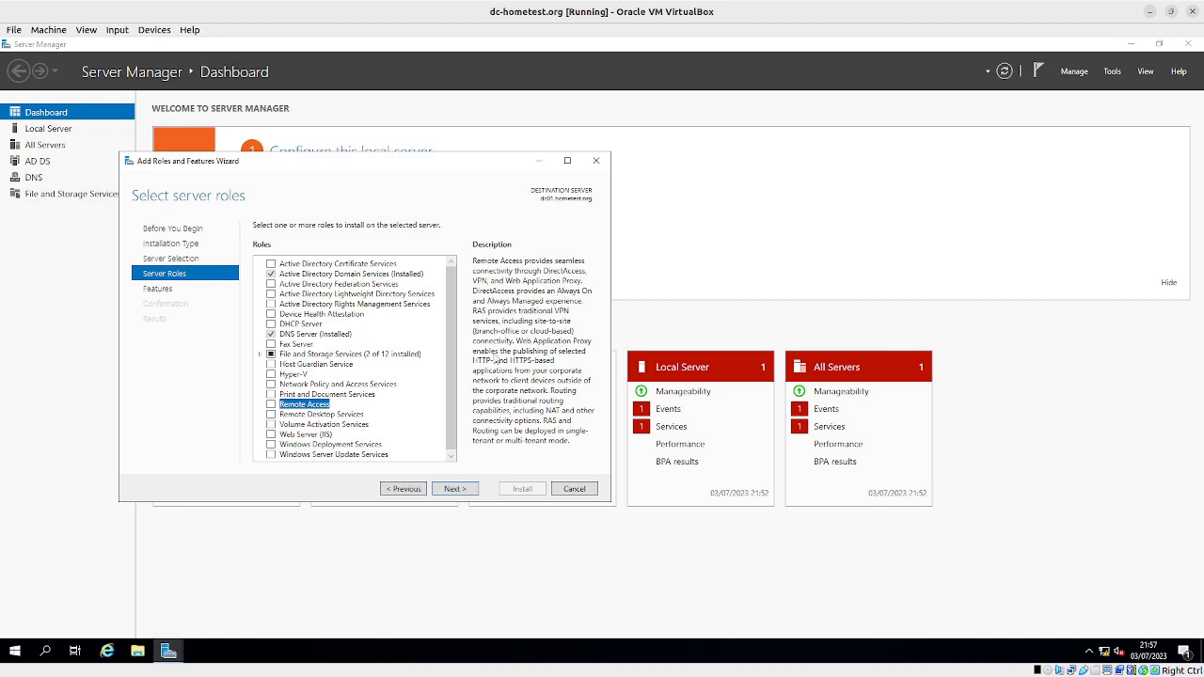
left_click(272, 404)
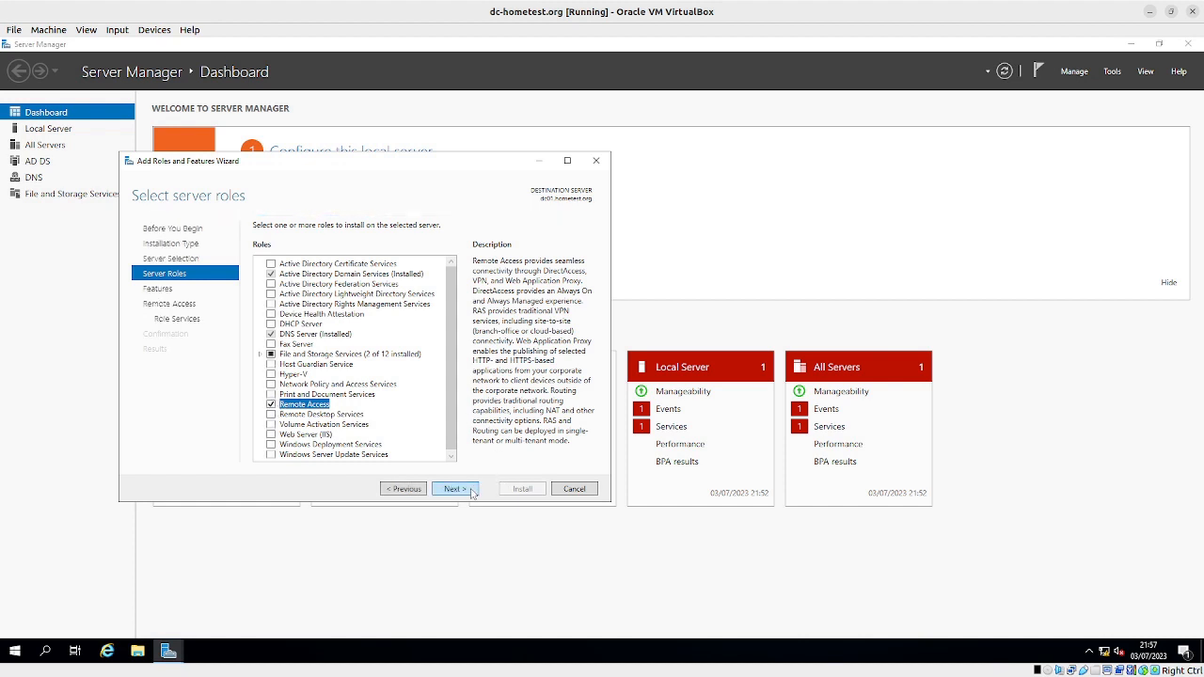
Keep the default features and select the Routing role service for Remote Access, adding its required features and management tools.
left_click(473, 491)
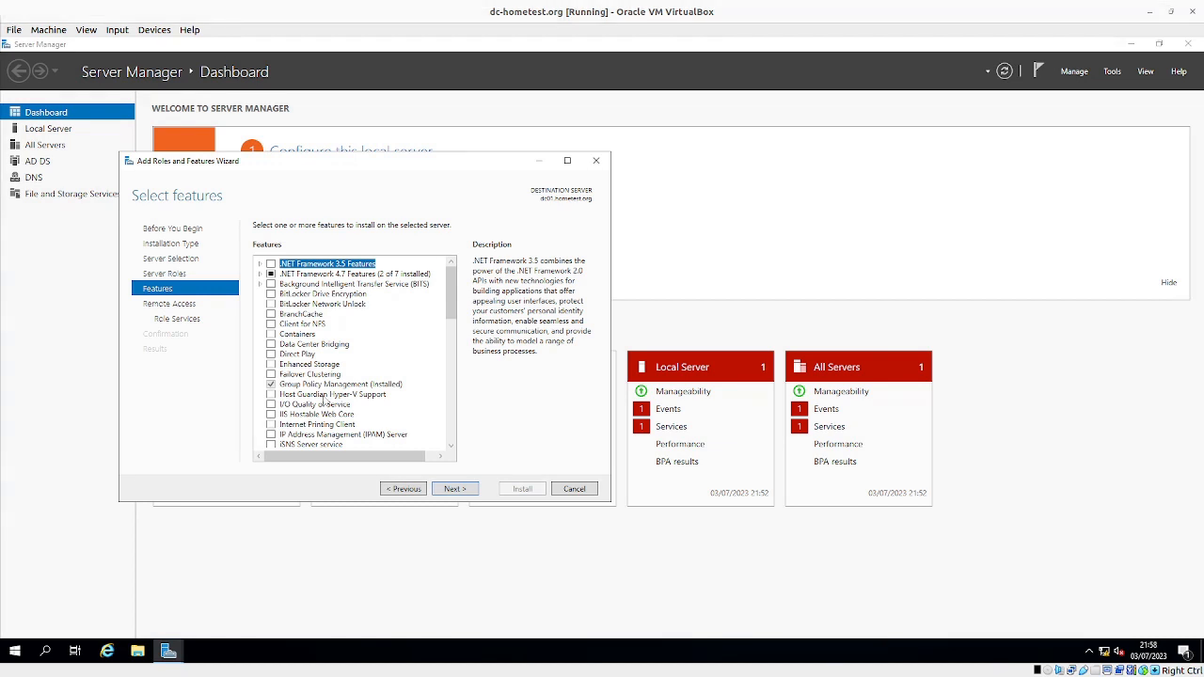
left_click(456, 489)
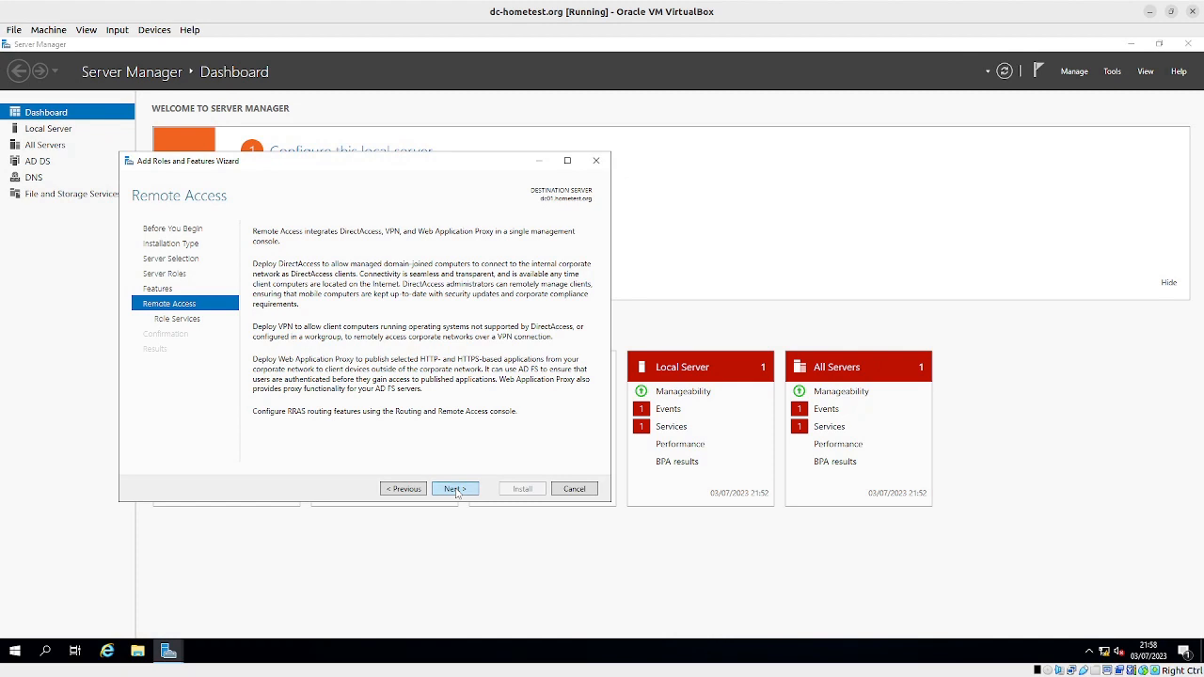
left_click(455, 489)
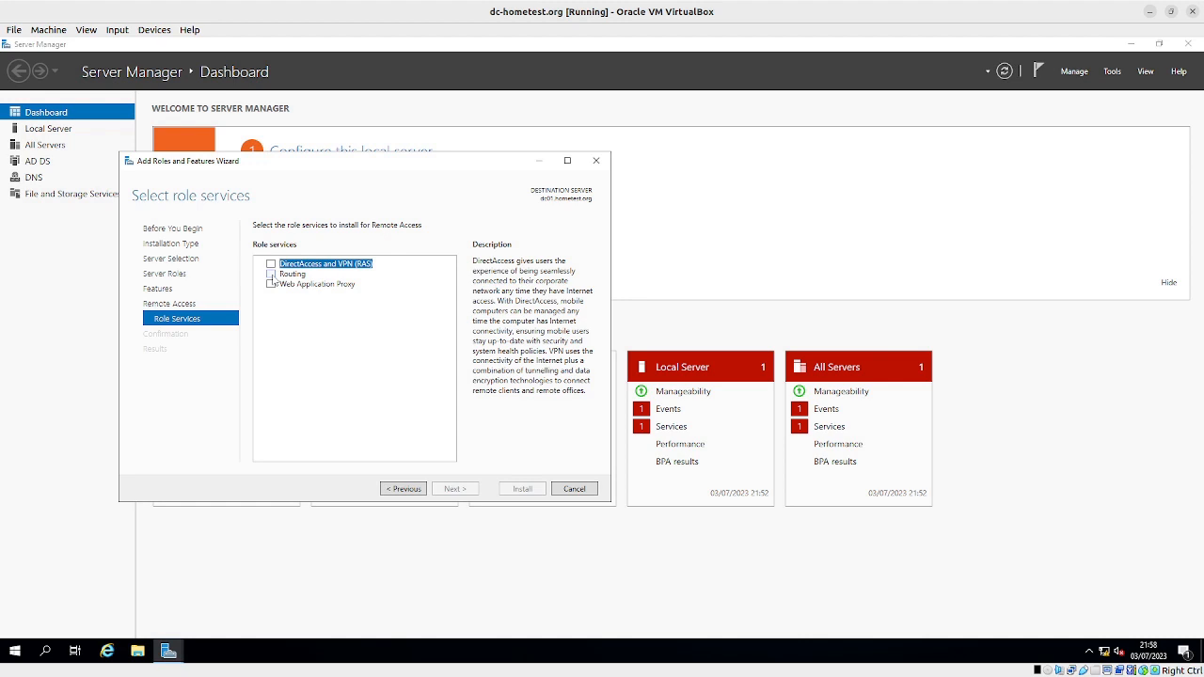
left_click(271, 274)
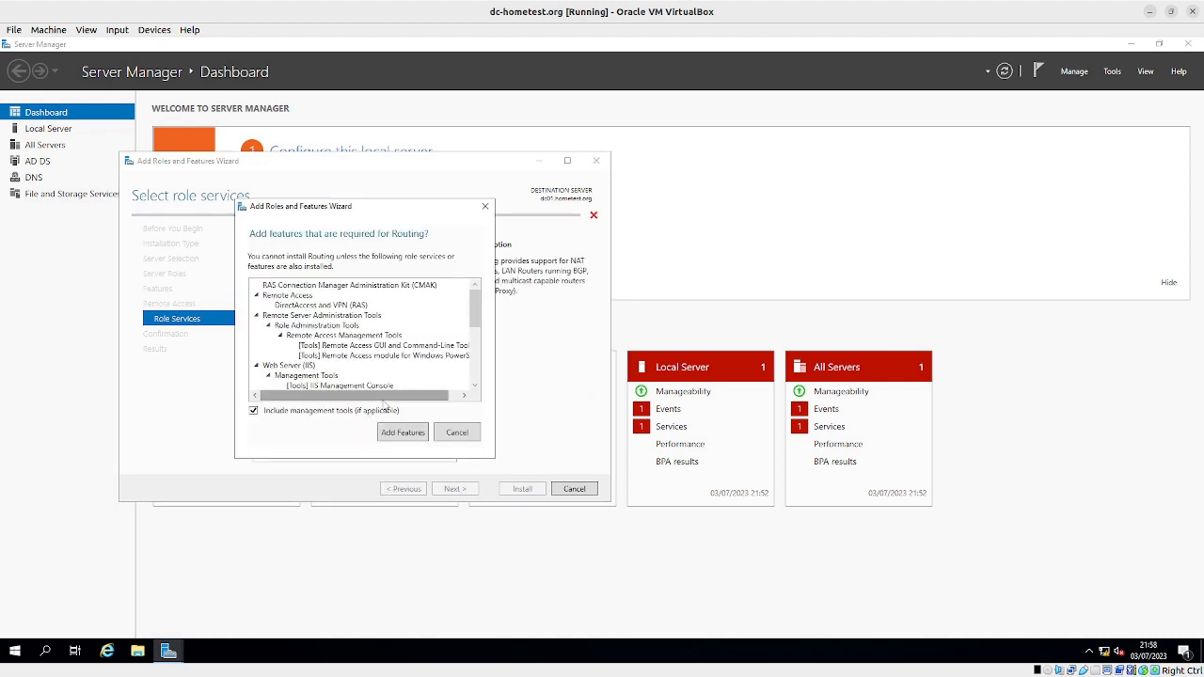
left_click(400, 436)
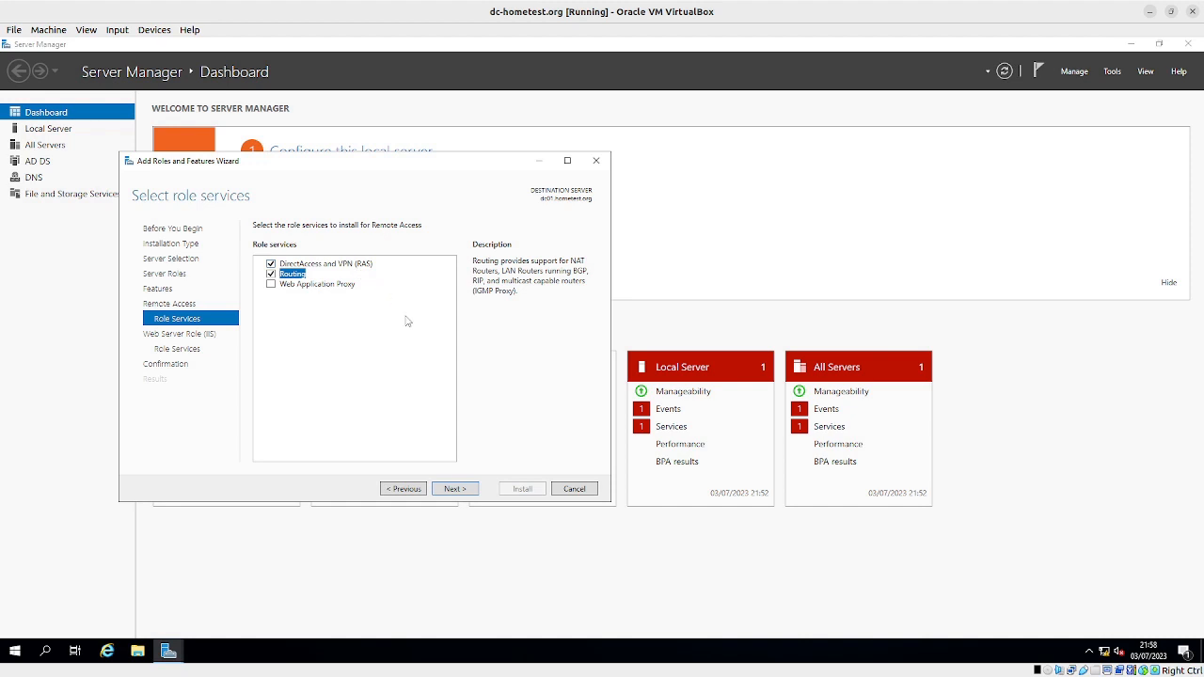
Accept the default Web Server (IIS) role services and proceed to the confirmation of the installation selections.
left_click(458, 490)
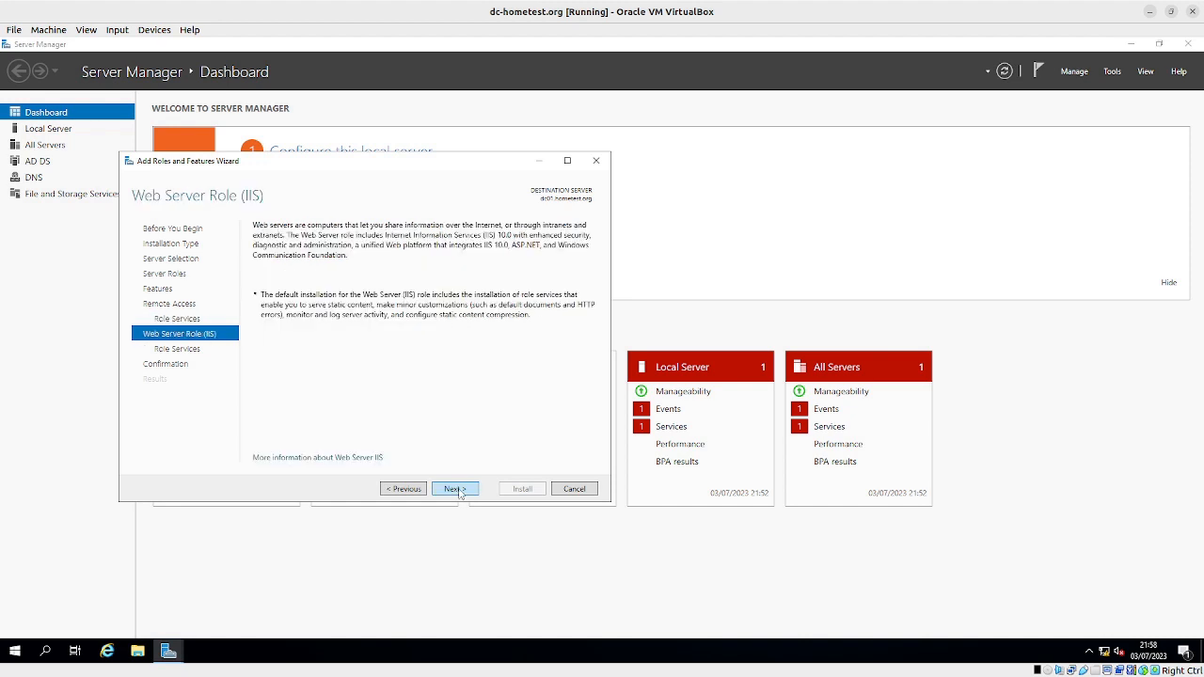
left_click(455, 489)
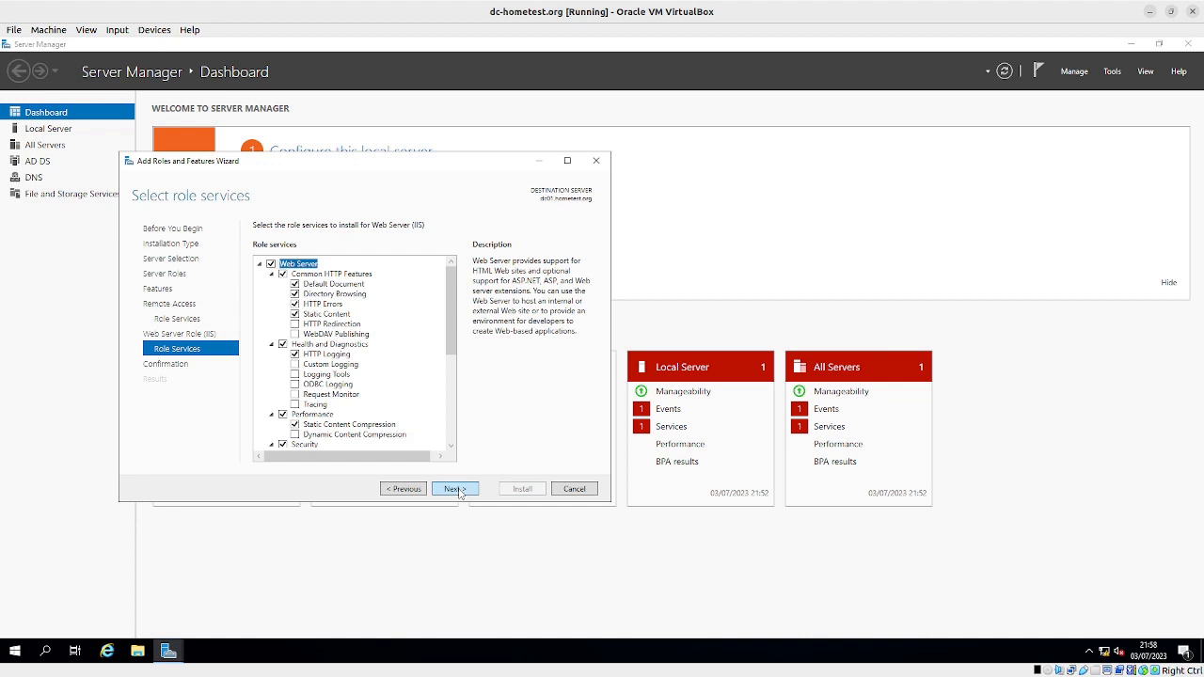
left_click(455, 489)
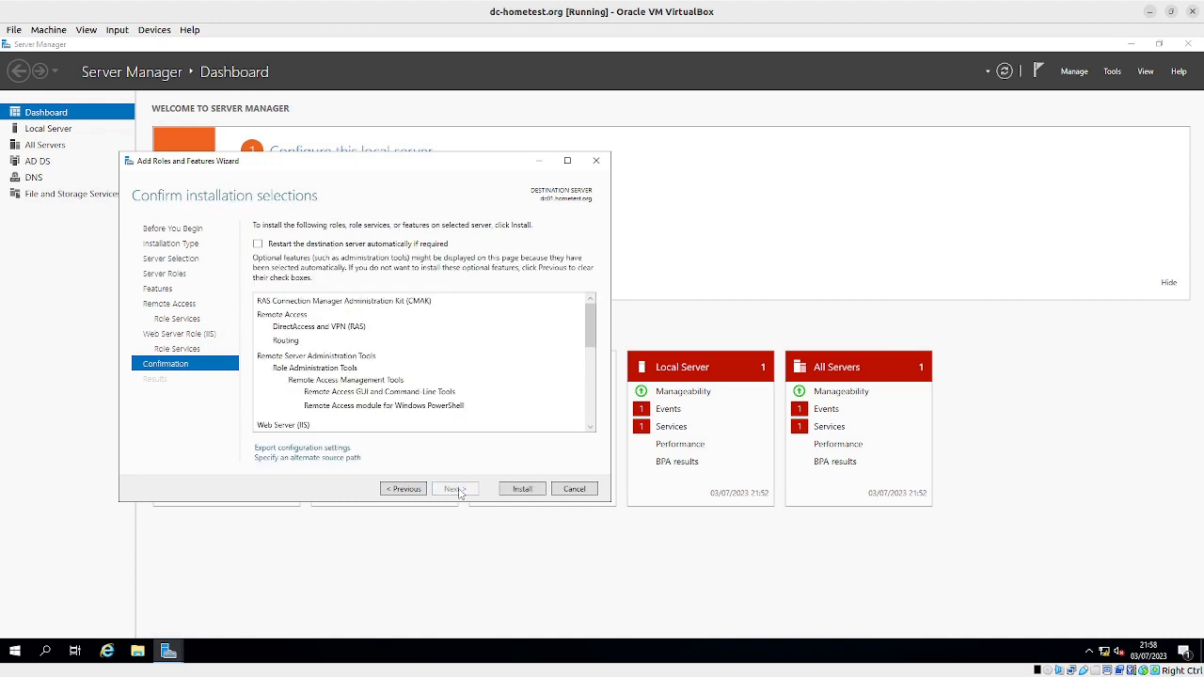
Install the selected Remote Access role with DirectAccess and VPN (RAS), Routing, and the Web Server (IIS) components.
left_click(522, 489)
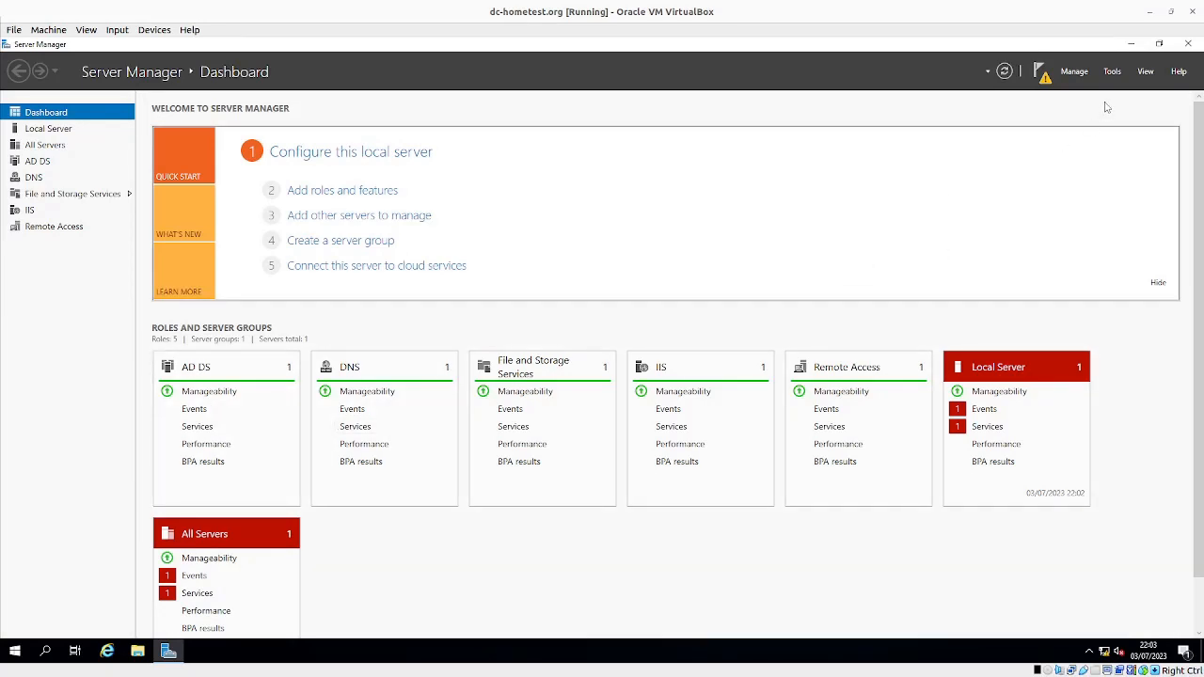
left_click(1113, 73)
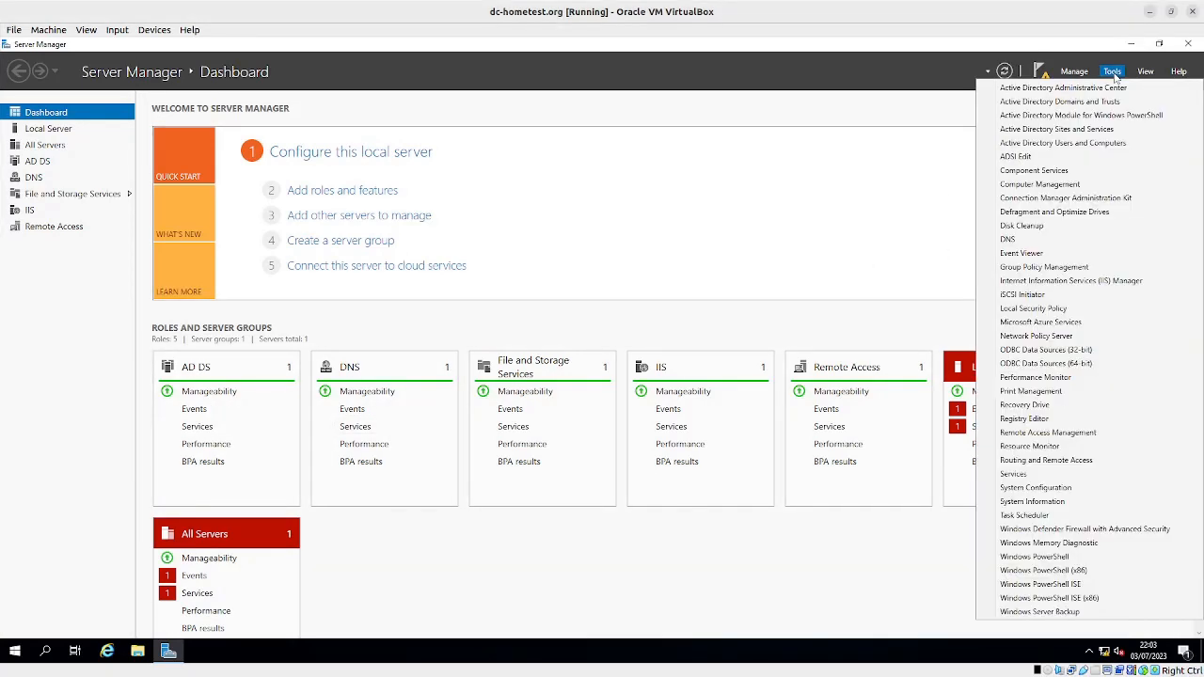
left_click(1070, 464)
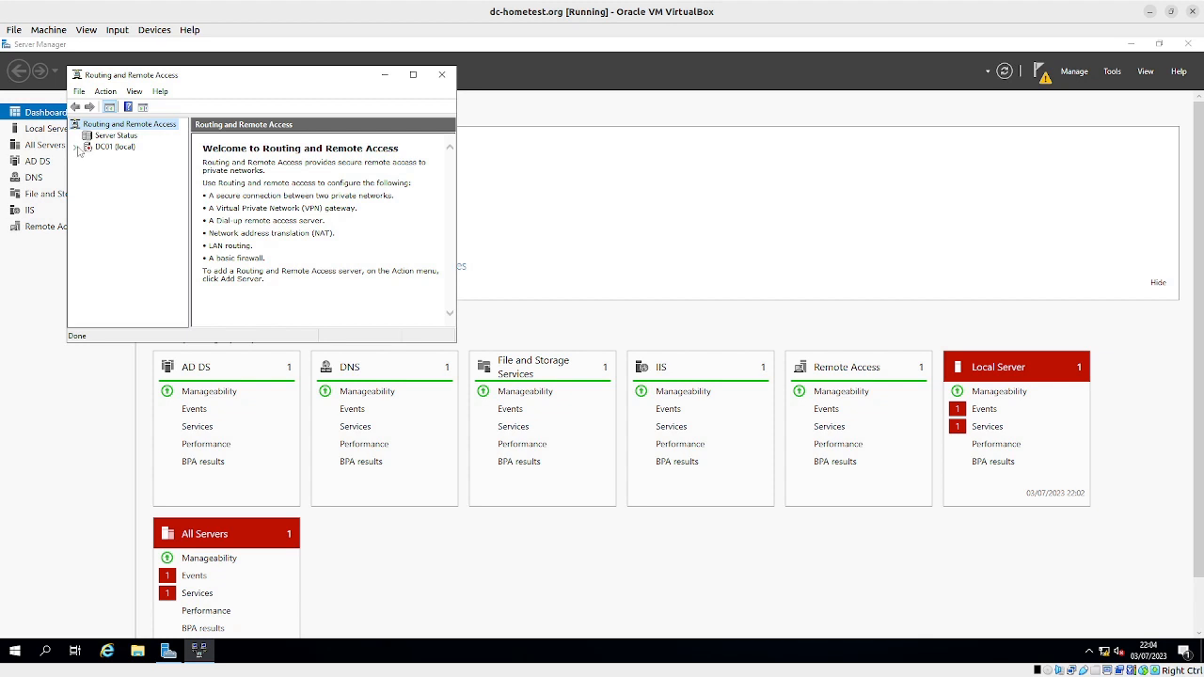
left_click(413, 74)
left_click(41, 115)
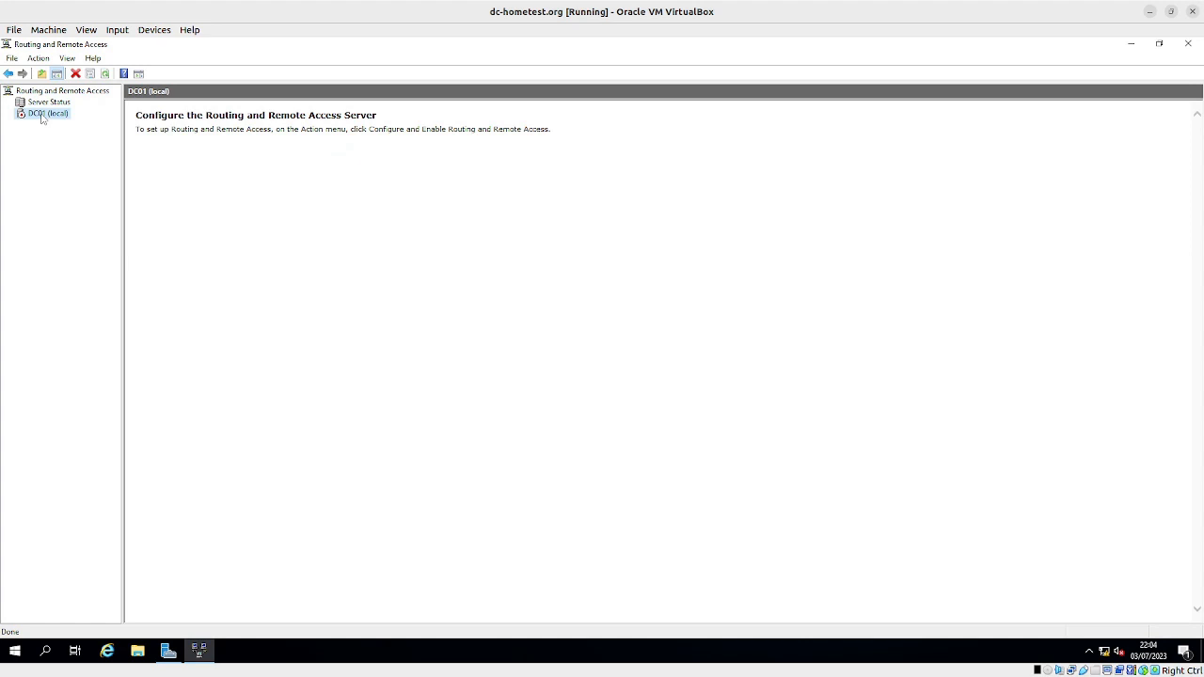
right_click(41, 118)
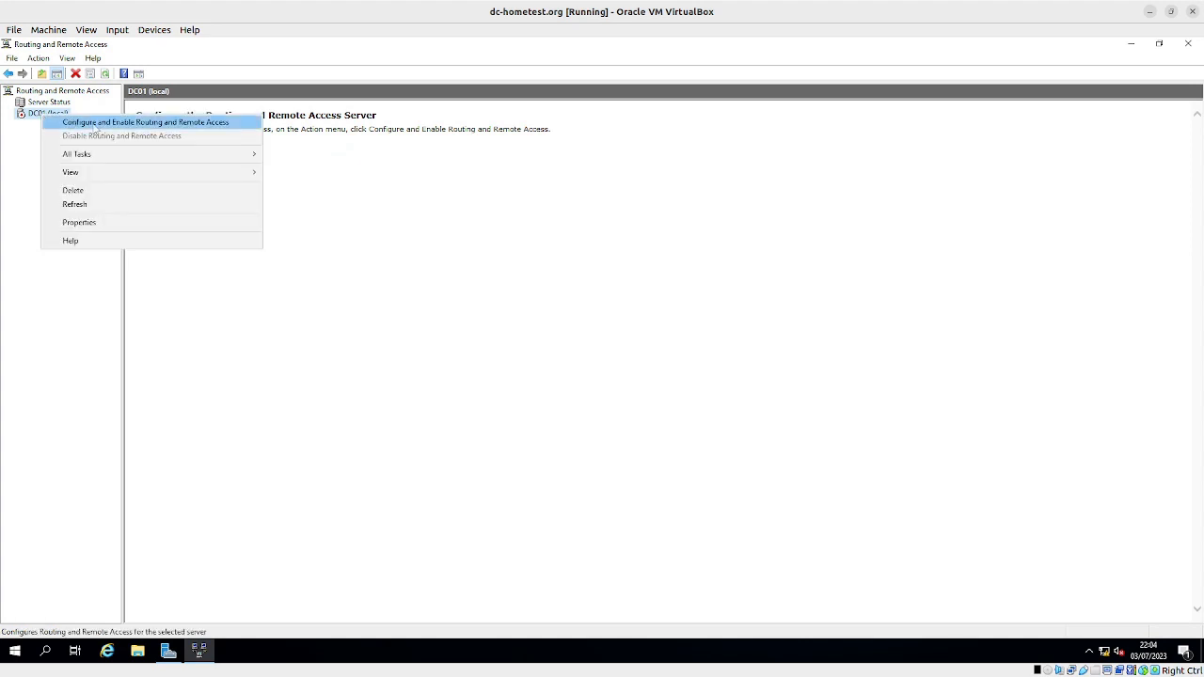
left_click(174, 123)
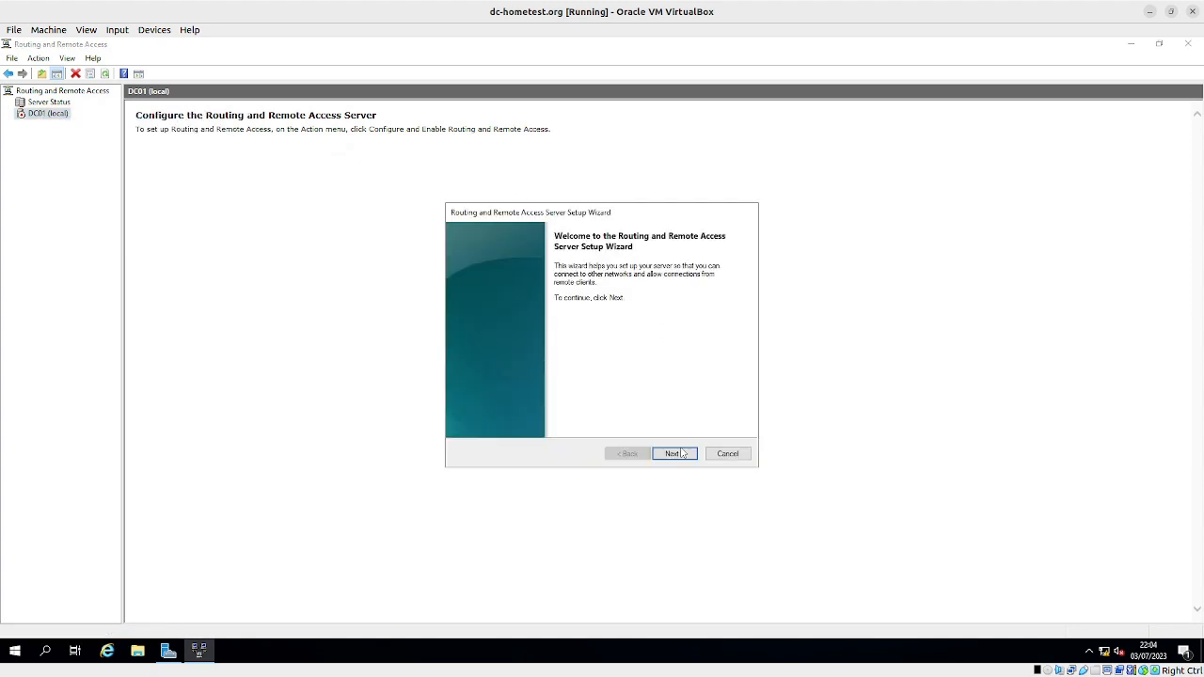
left_click(674, 453)
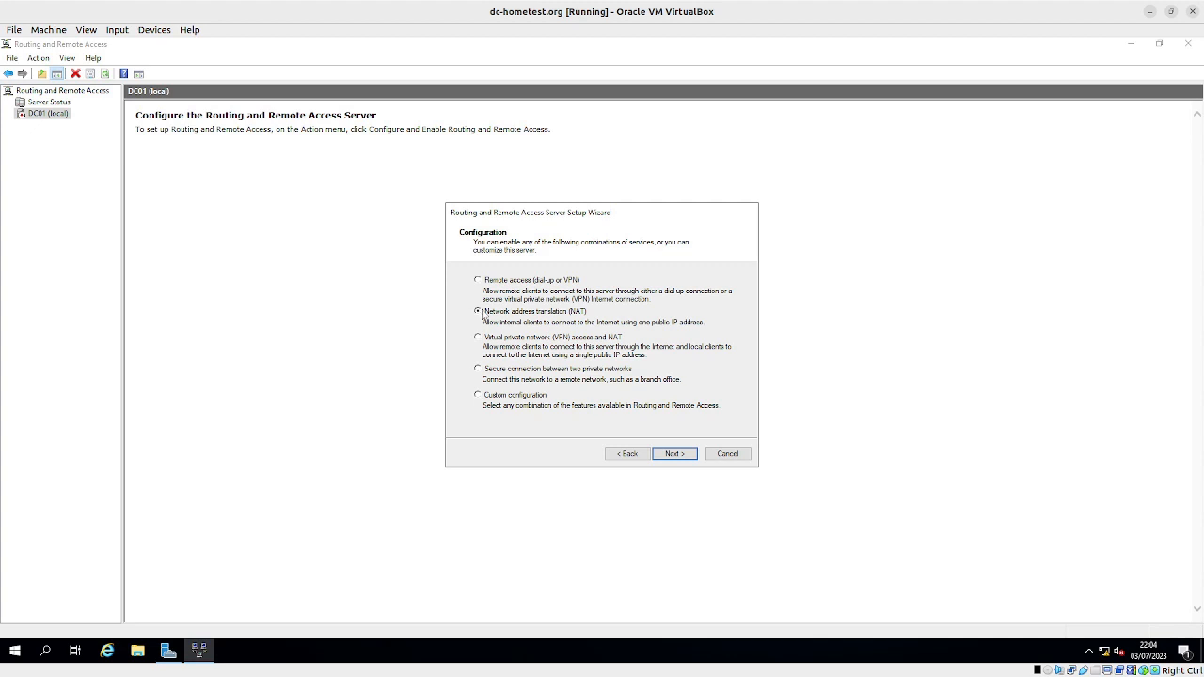
left_click(678, 455)
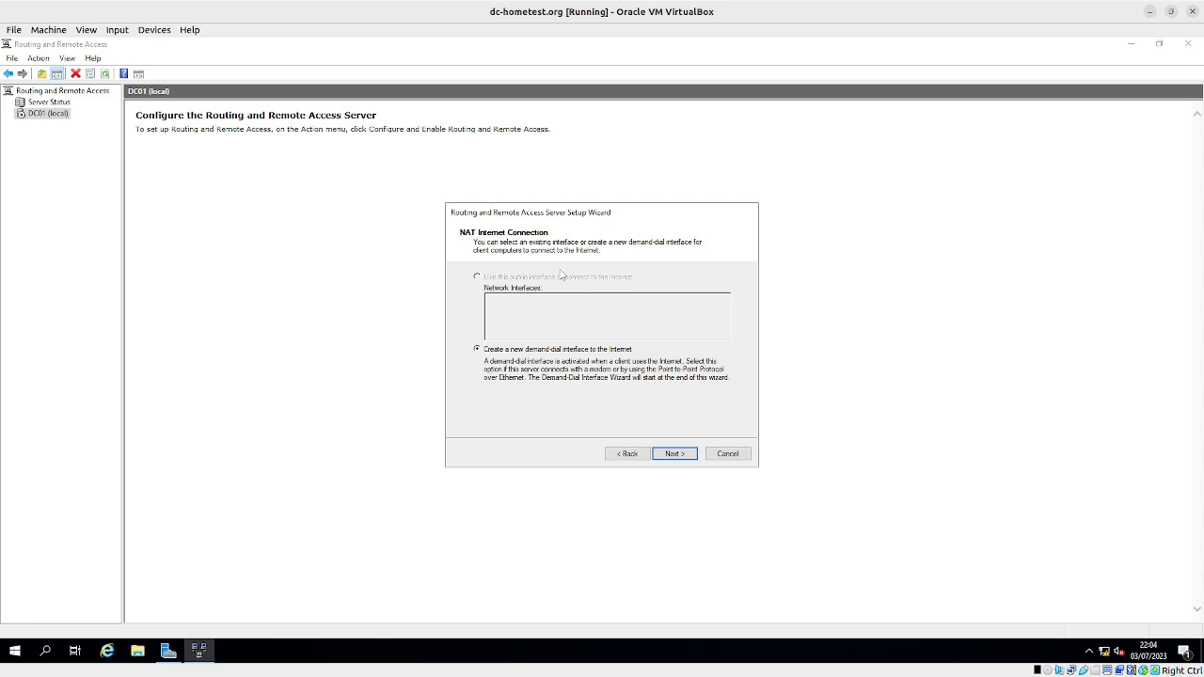
left_click(737, 455)
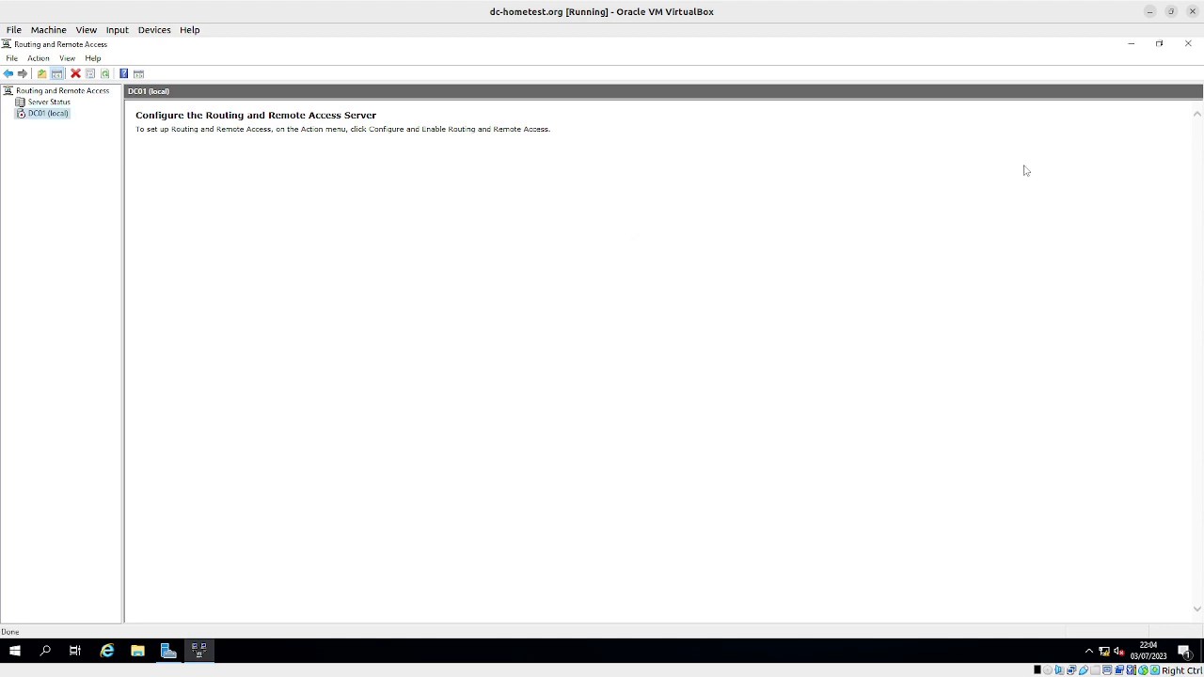
left_click(1188, 43)
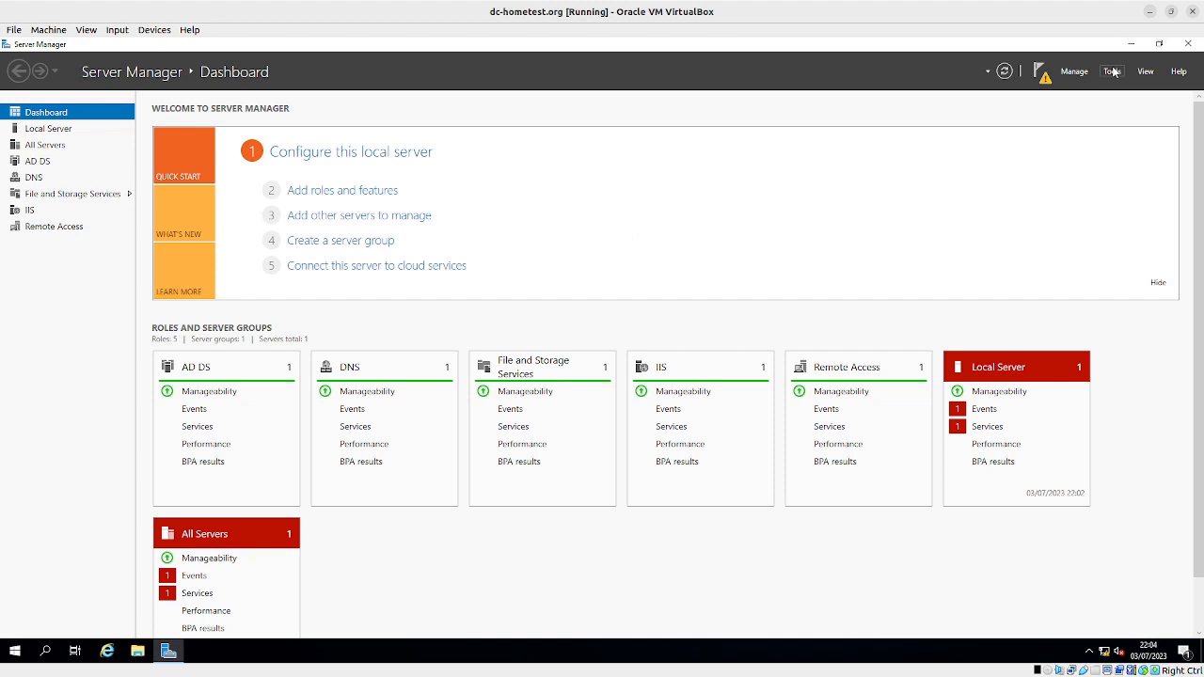
Start the Routing and Remote Access setup for DC01 and choose the Network address translation (NAT) configuration.
left_click(1113, 73)
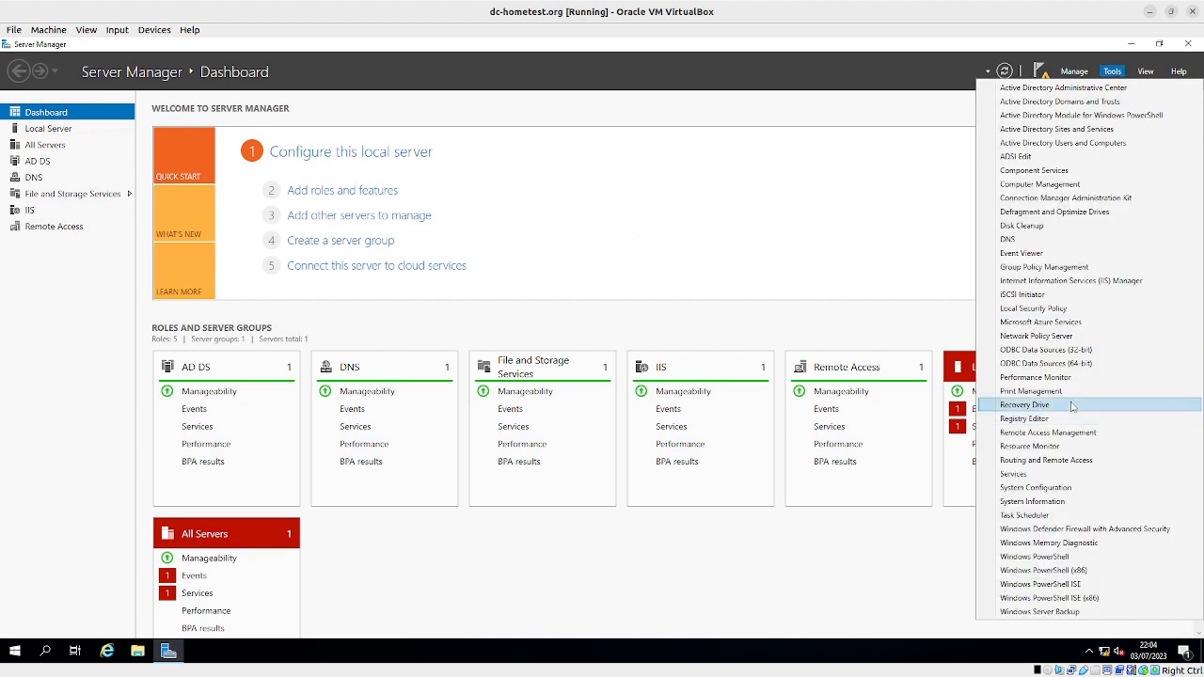
left_click(1075, 462)
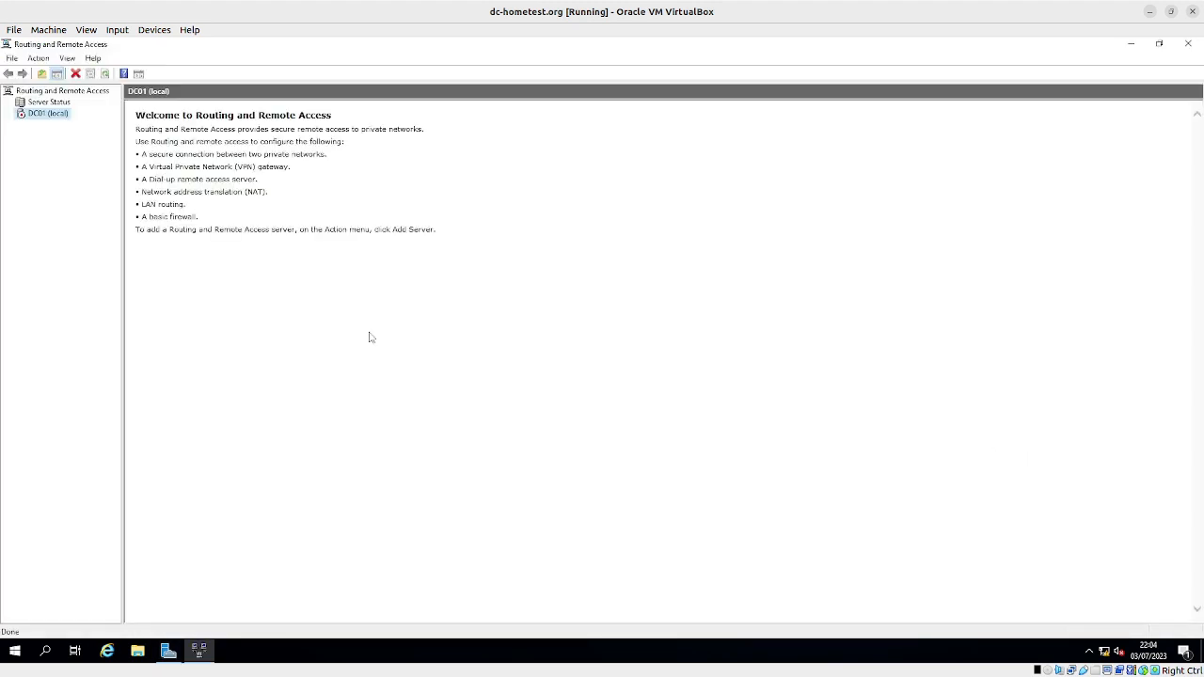
right_click(53, 111)
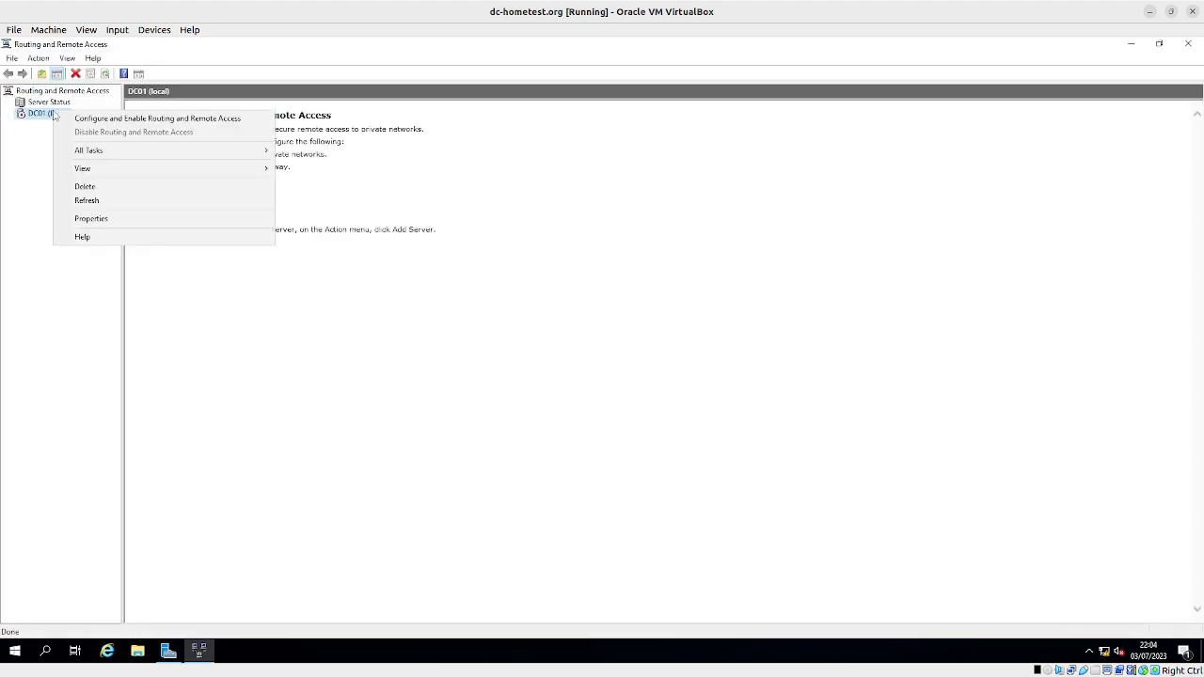
left_click(111, 119)
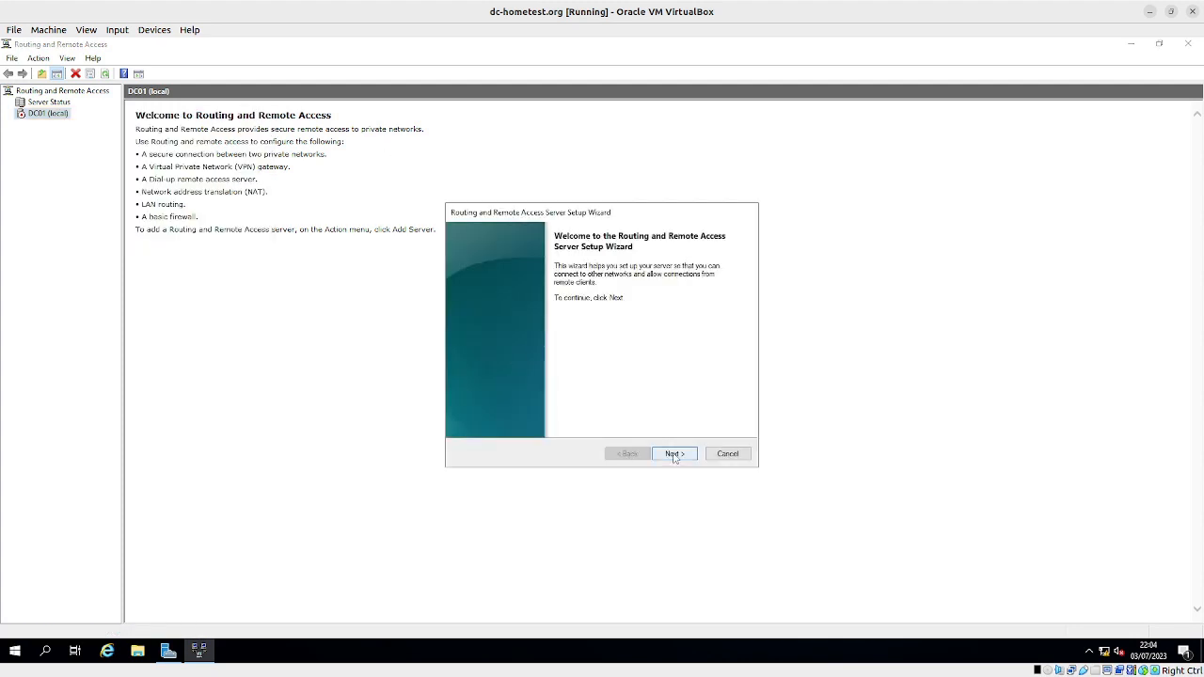
left_click(673, 453)
left_click(565, 312)
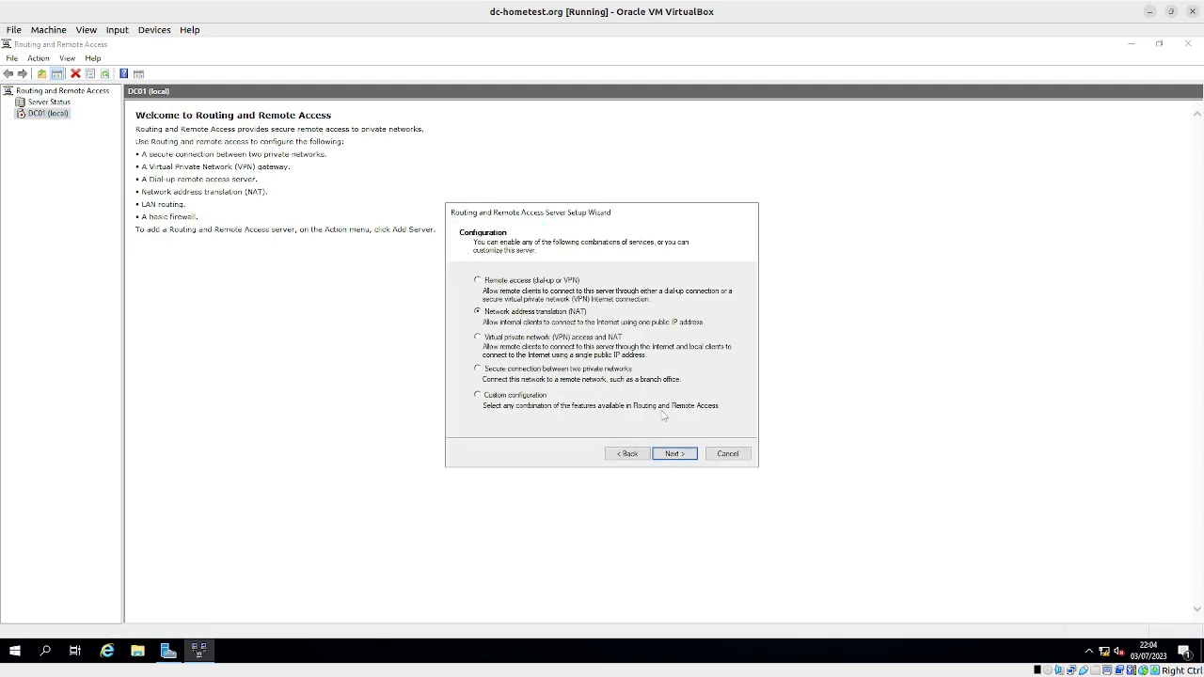
left_click(673, 454)
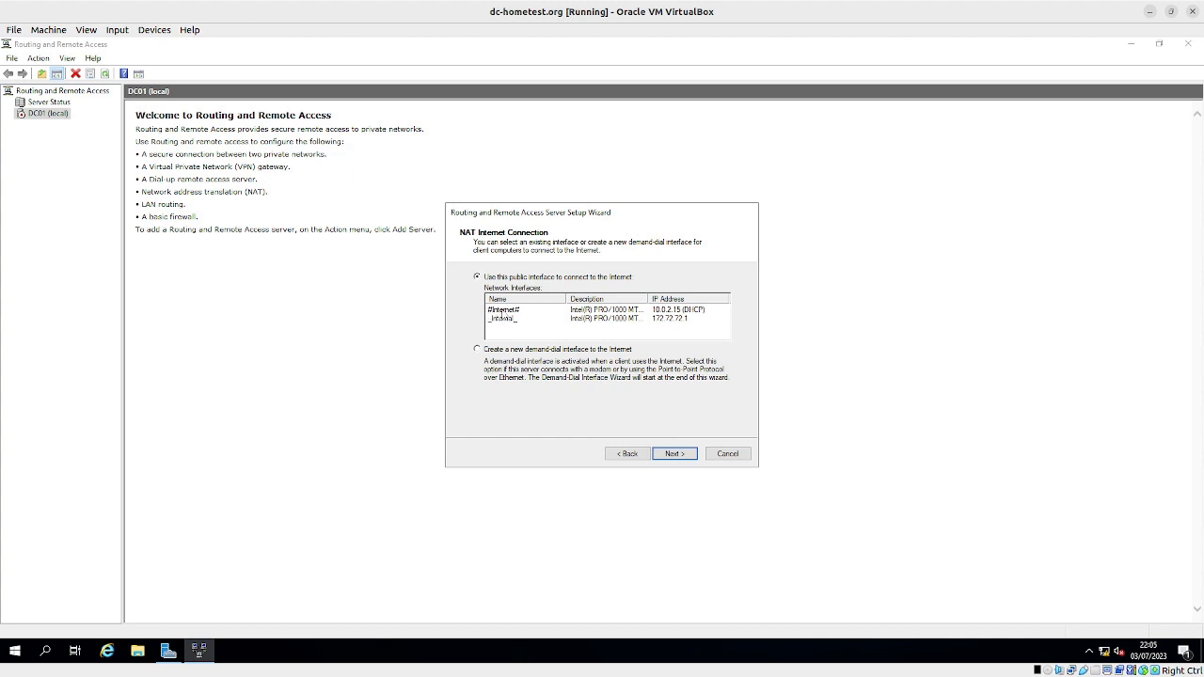
Select #Internet# as the public interface for NAT and finish the Routing and Remote Access setup.
left_click(502, 310)
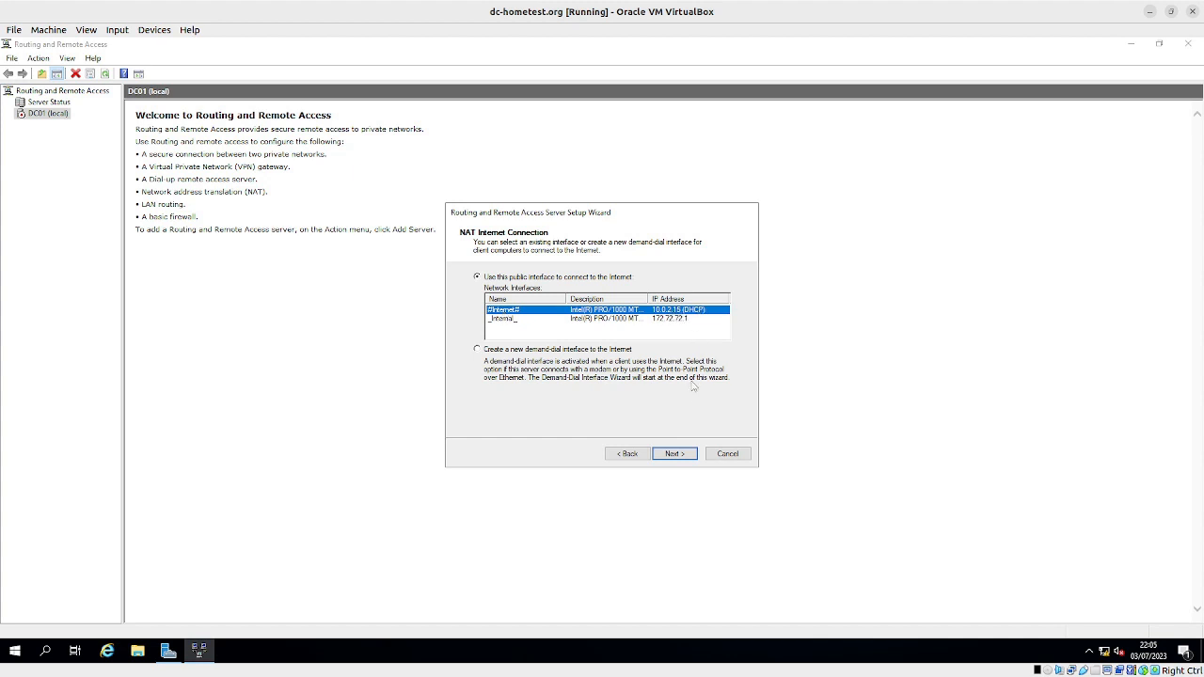
left_click(676, 455)
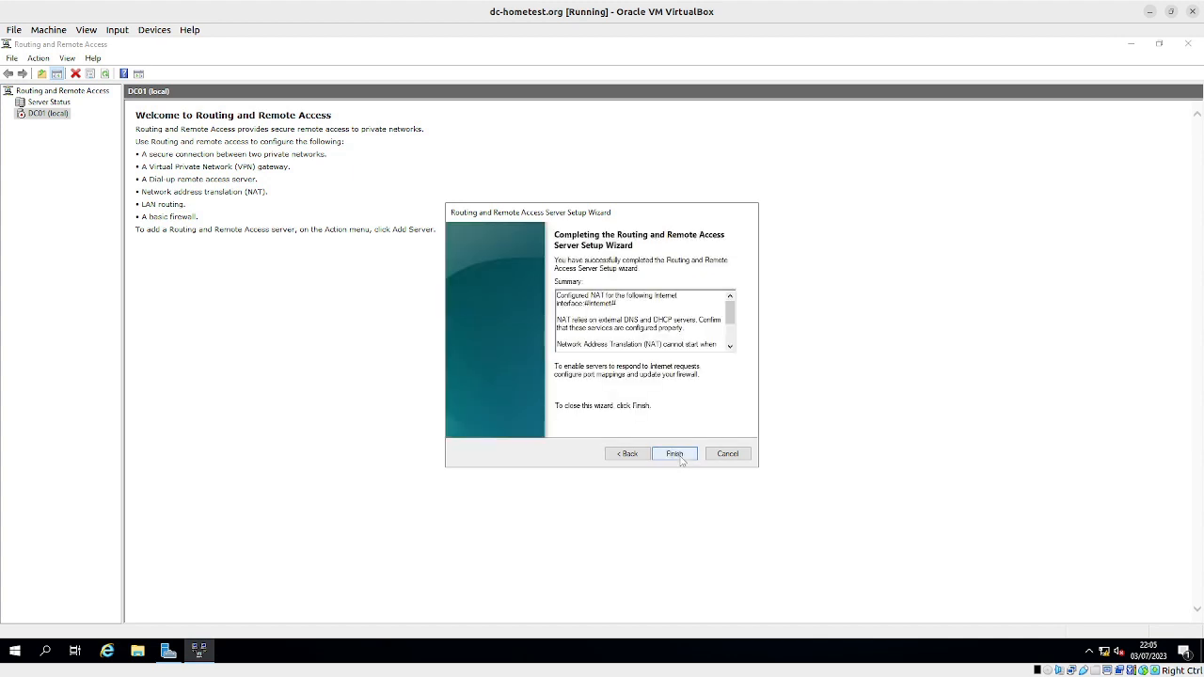
left_click(675, 454)
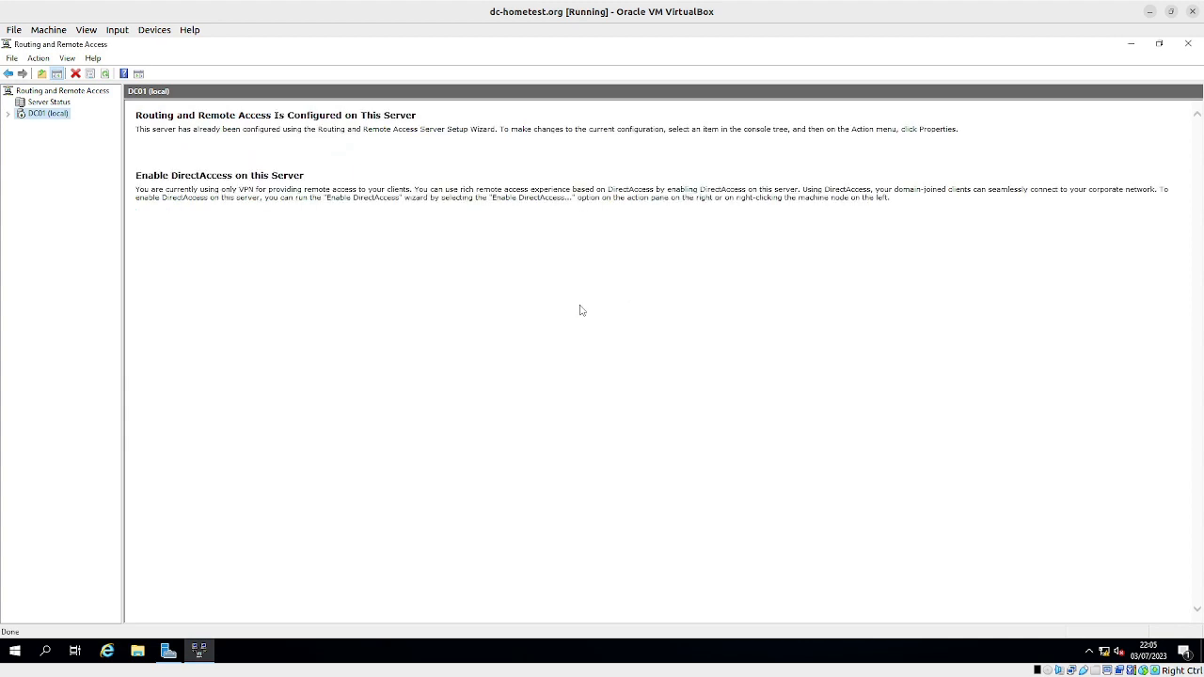
Expand the DC01 server and its IPv4 and IPv6 nodes to examine the routing configuration.
left_click(8, 114)
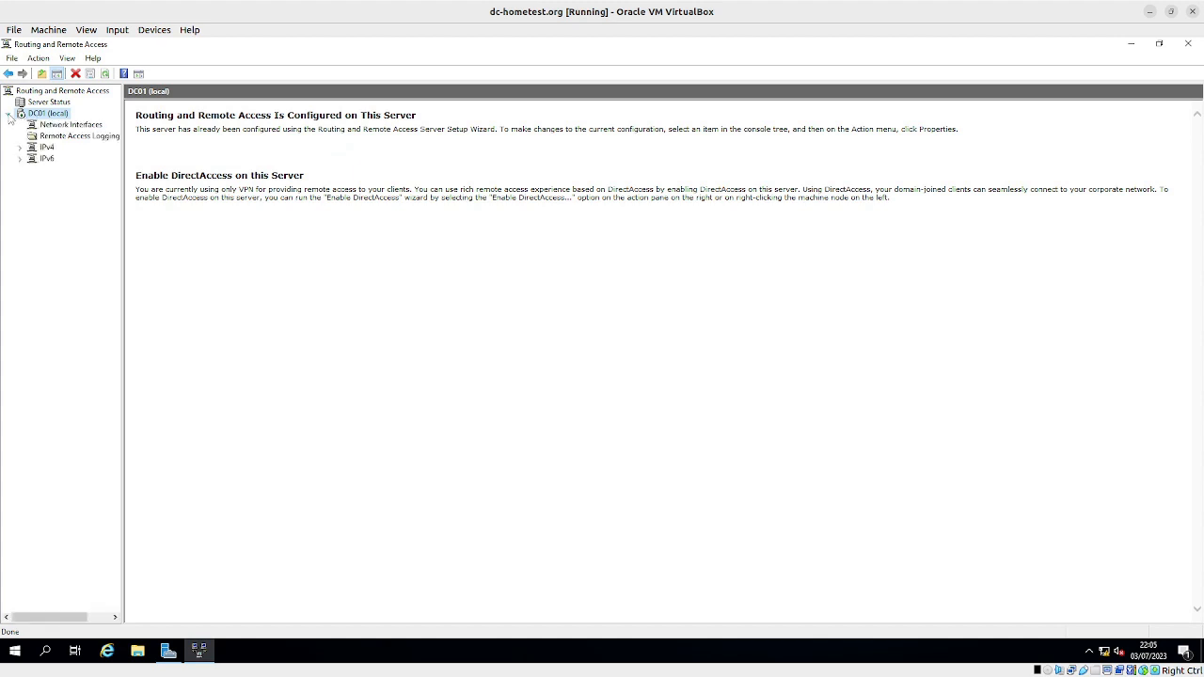
left_click(121, 153)
left_click(20, 159)
left_click(20, 148)
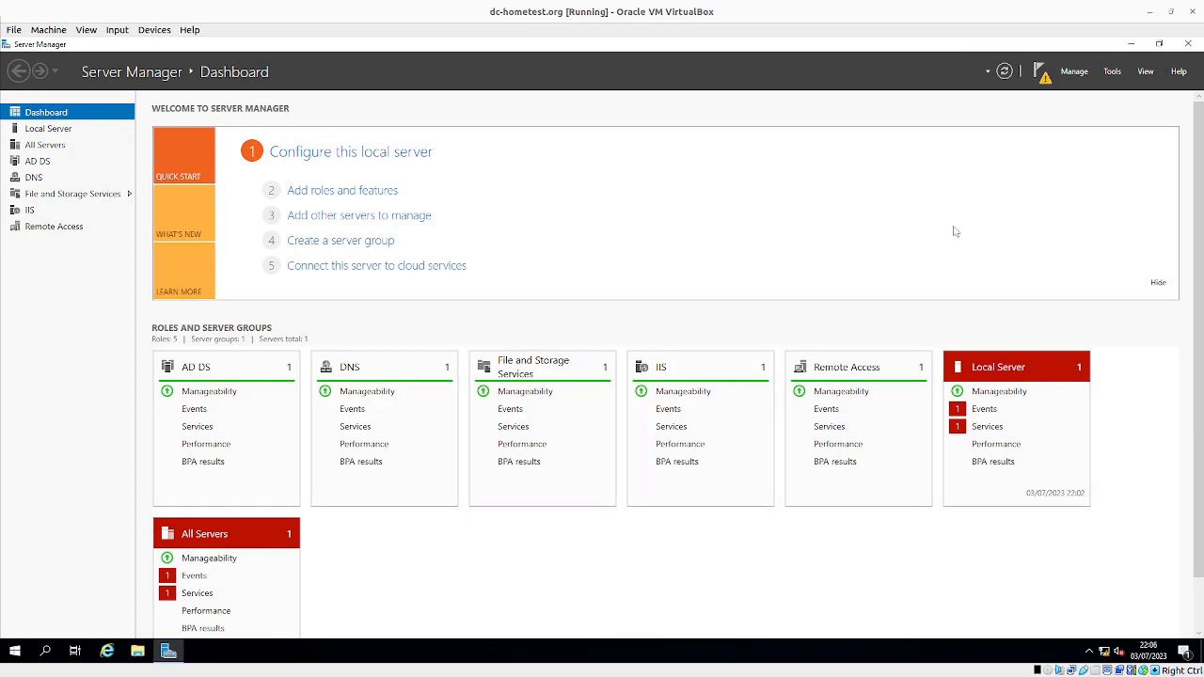
Start adding roles on dc01.hometest.org and select the DHCP Server role with its required management tools.
left_click(333, 192)
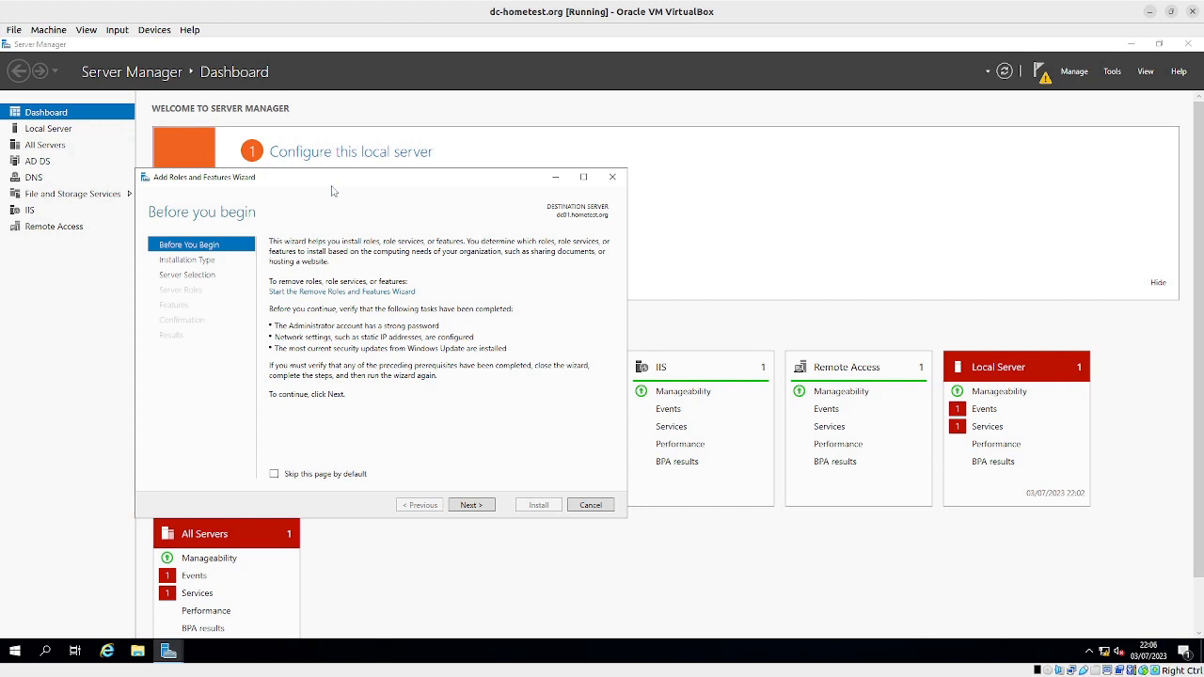
left_click(474, 505)
left_click(471, 506)
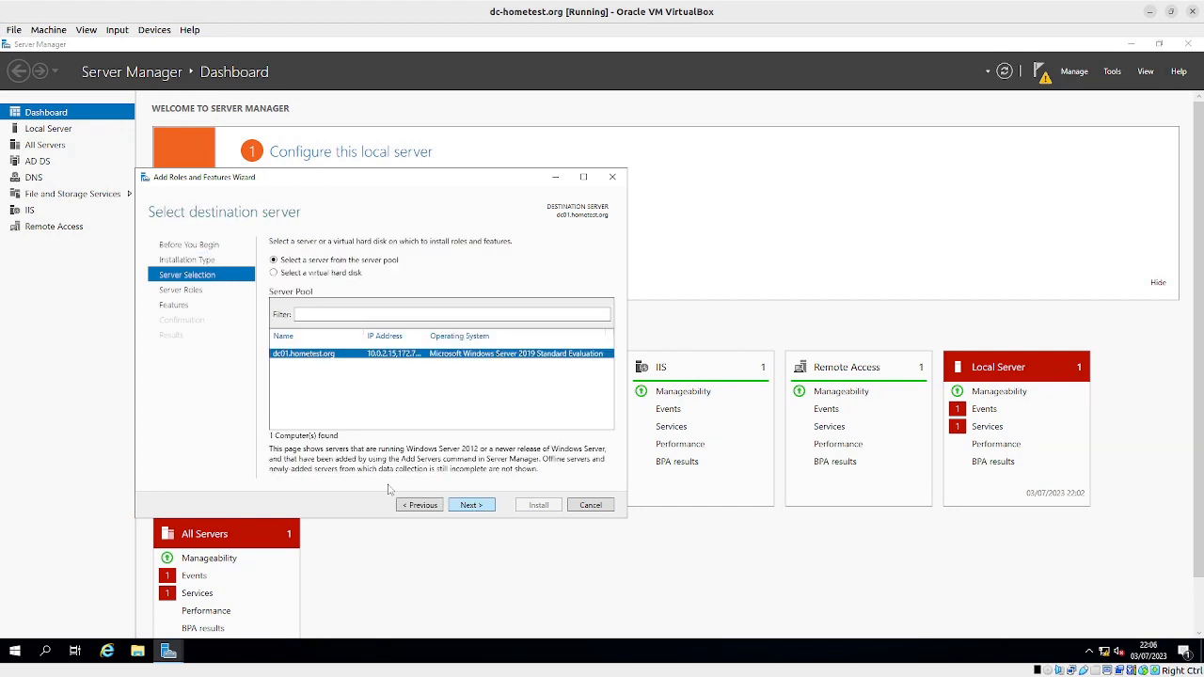
left_click(471, 506)
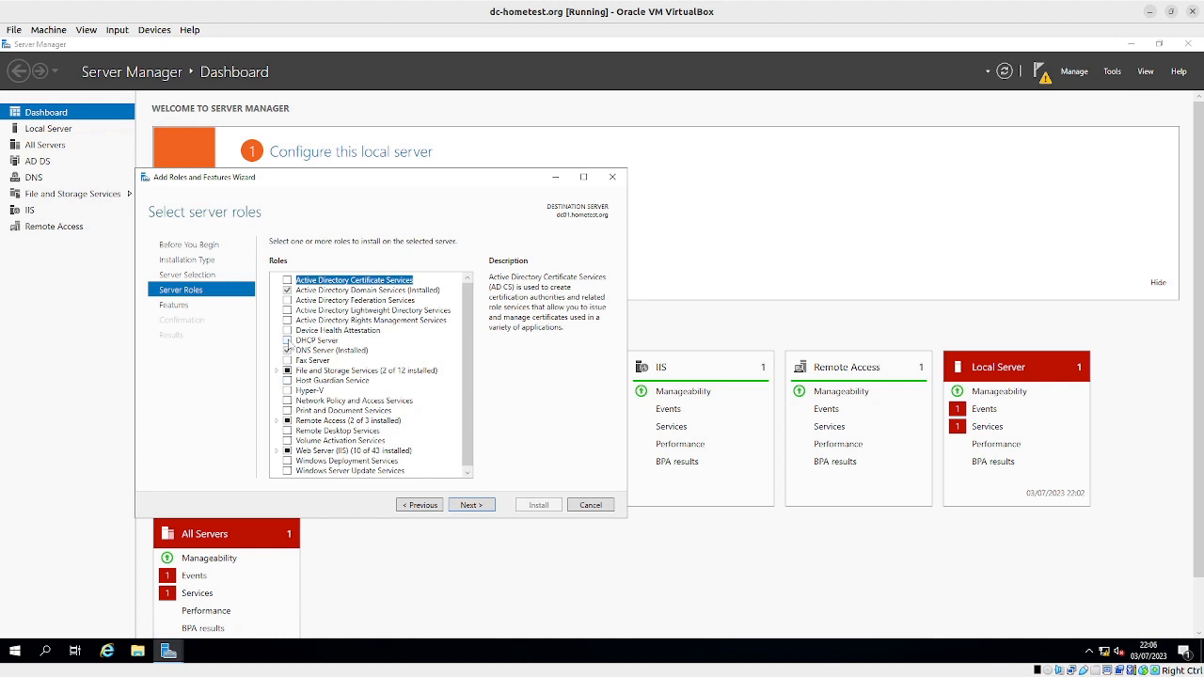
left_click(287, 340)
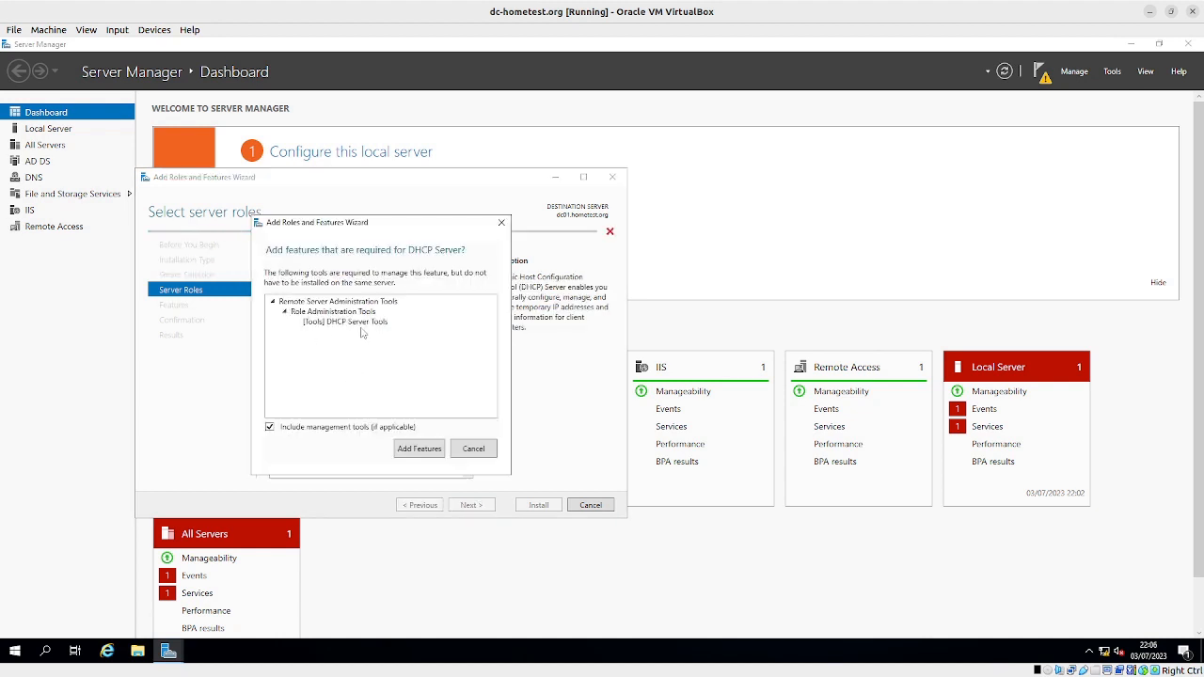
left_click(422, 451)
Keep the default features and install the DHCP Server role with DHCP Server Tools.
left_click(470, 505)
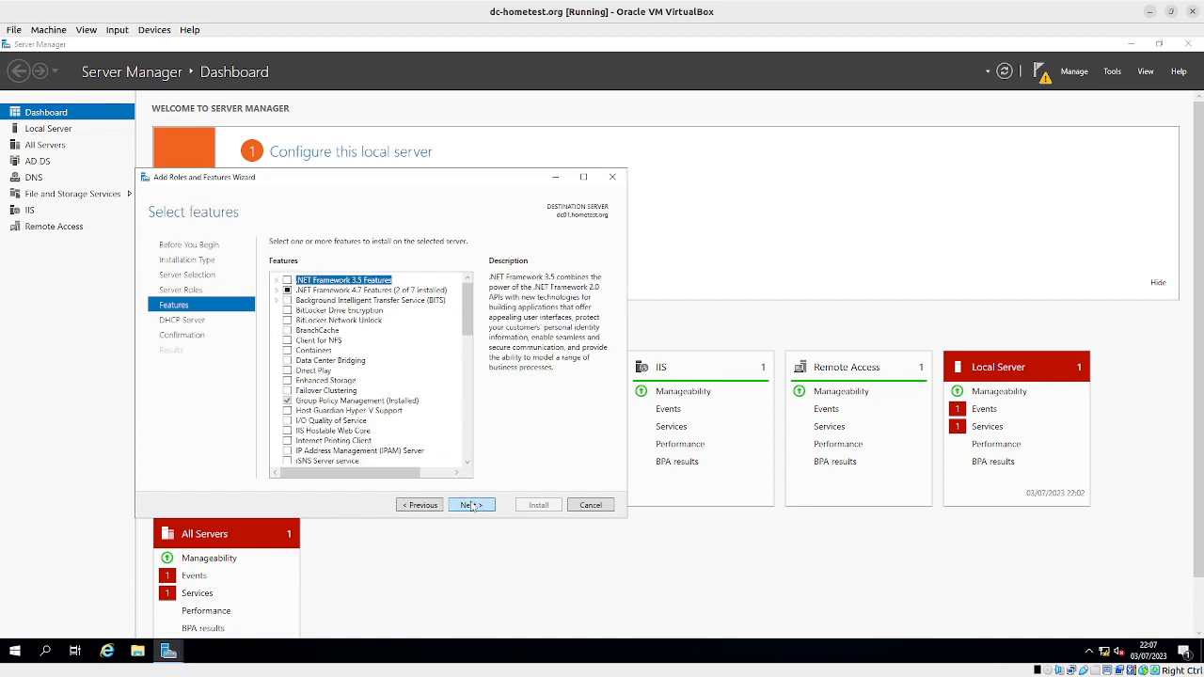
left_click(471, 505)
left_click(472, 505)
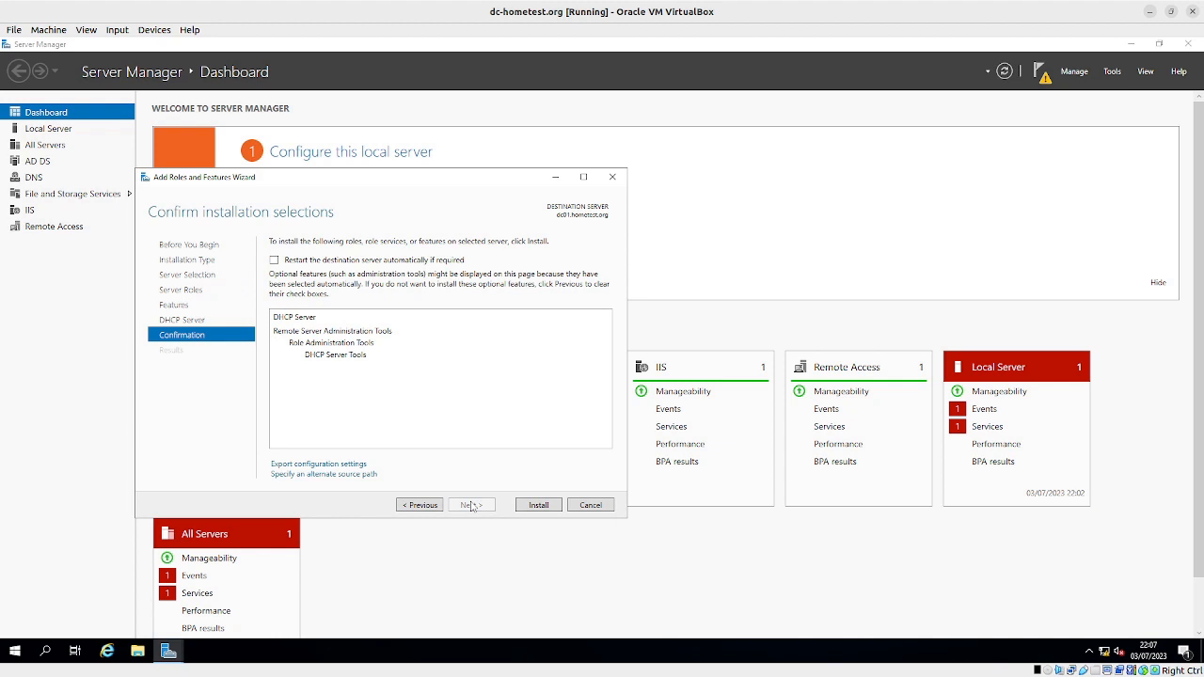
left_click(540, 505)
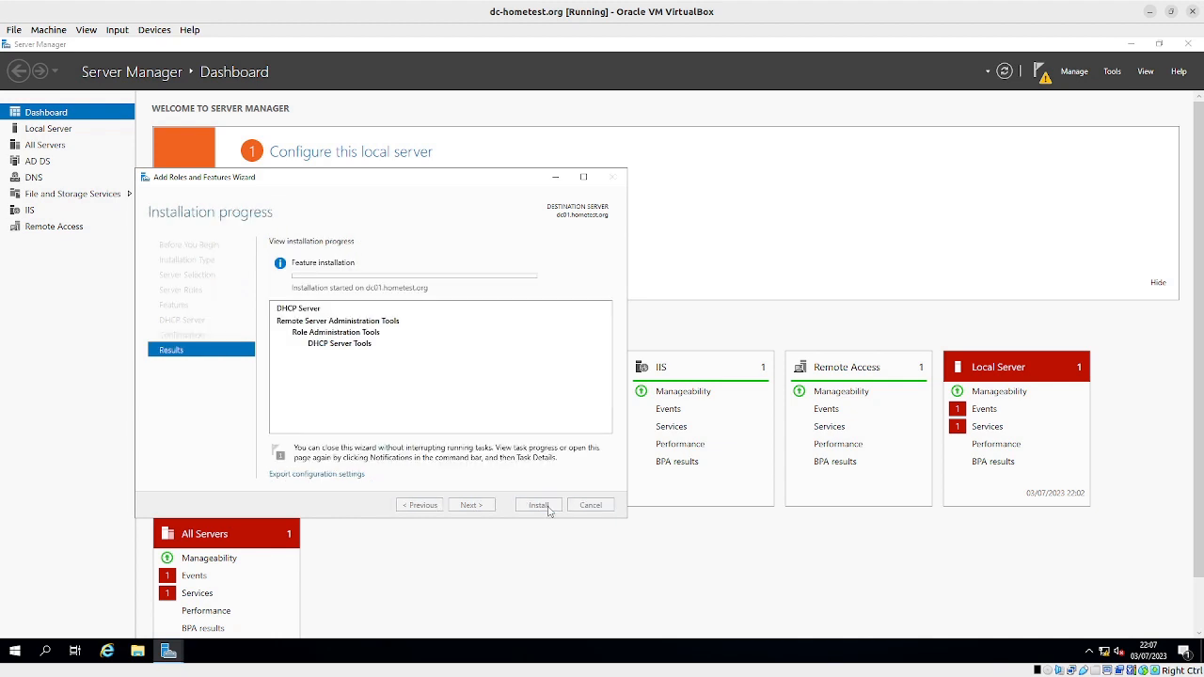
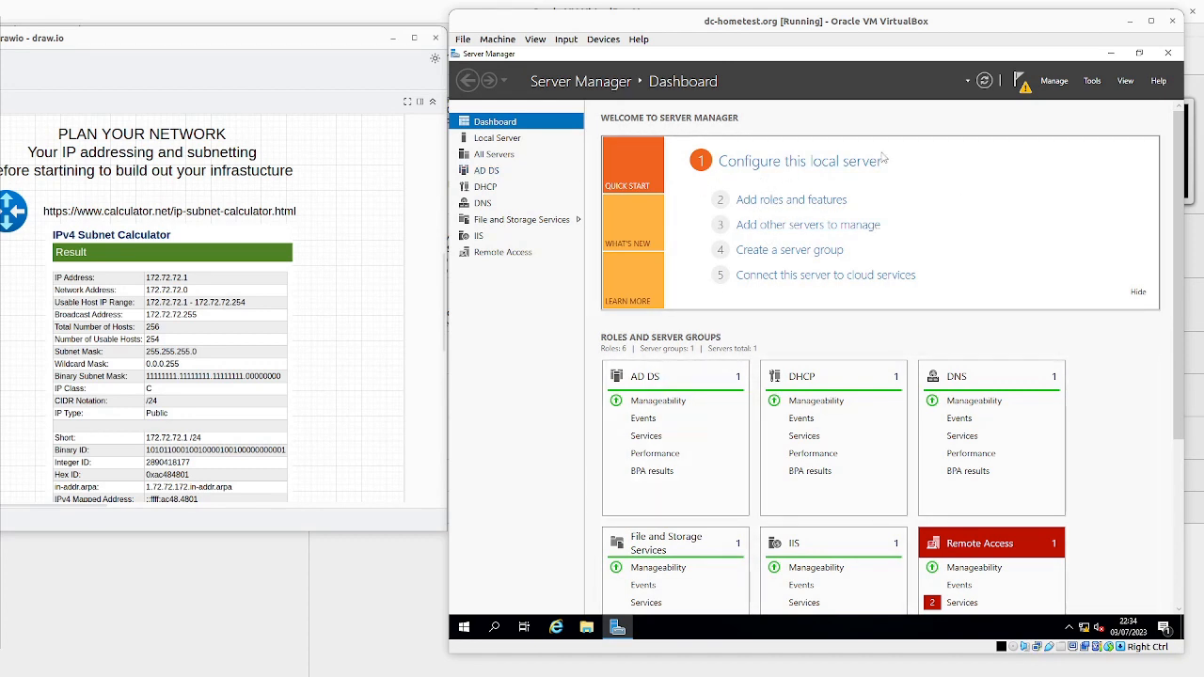
Open the DHCP console maximized with a wider tree, and expand dc01.hometest.org and its IPv4 node.
left_click(1091, 81)
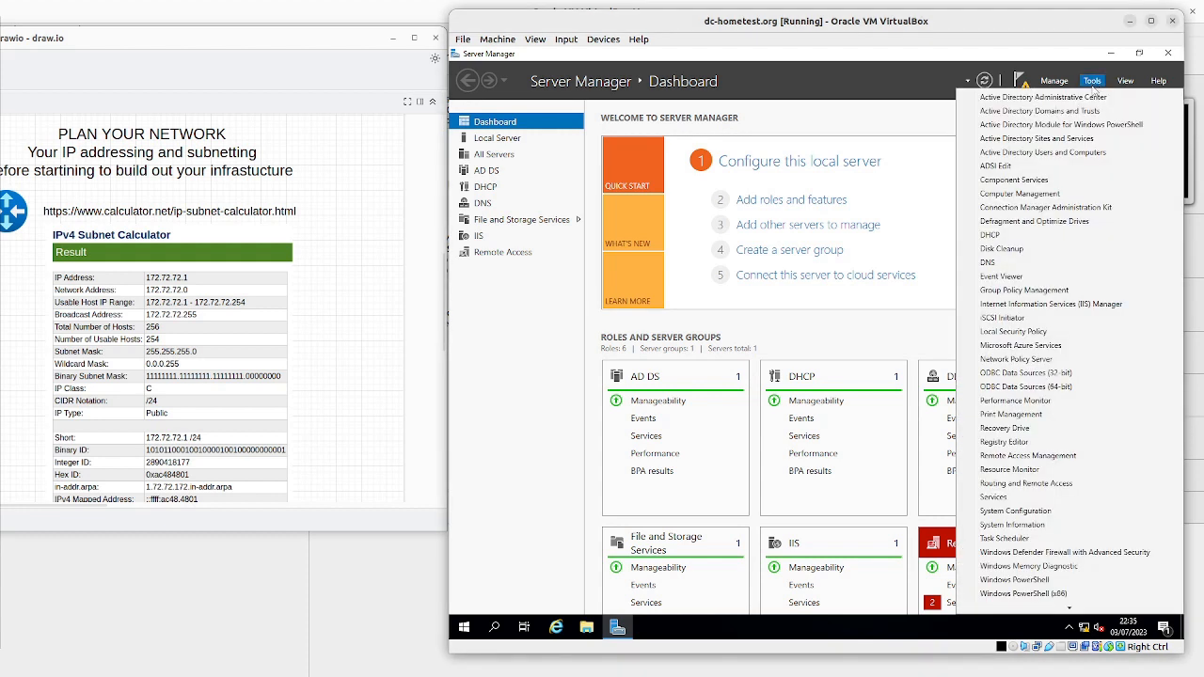
left_click(1020, 238)
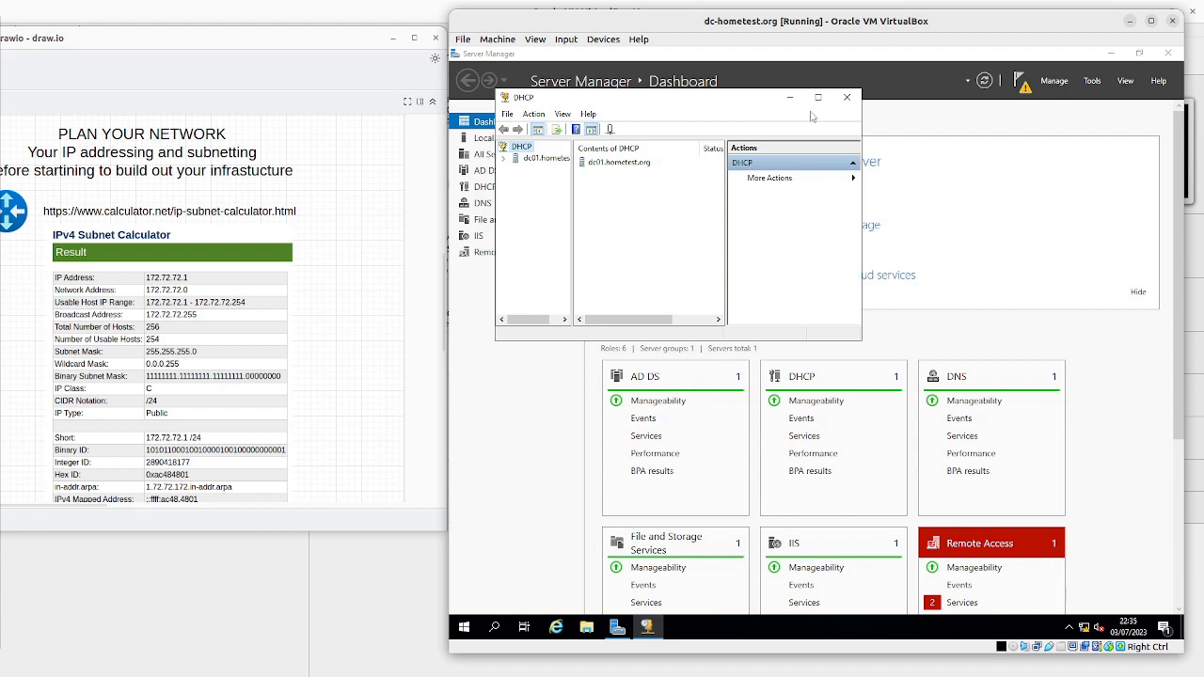
left_click(817, 97)
left_click_drag(525, 163, 589, 162)
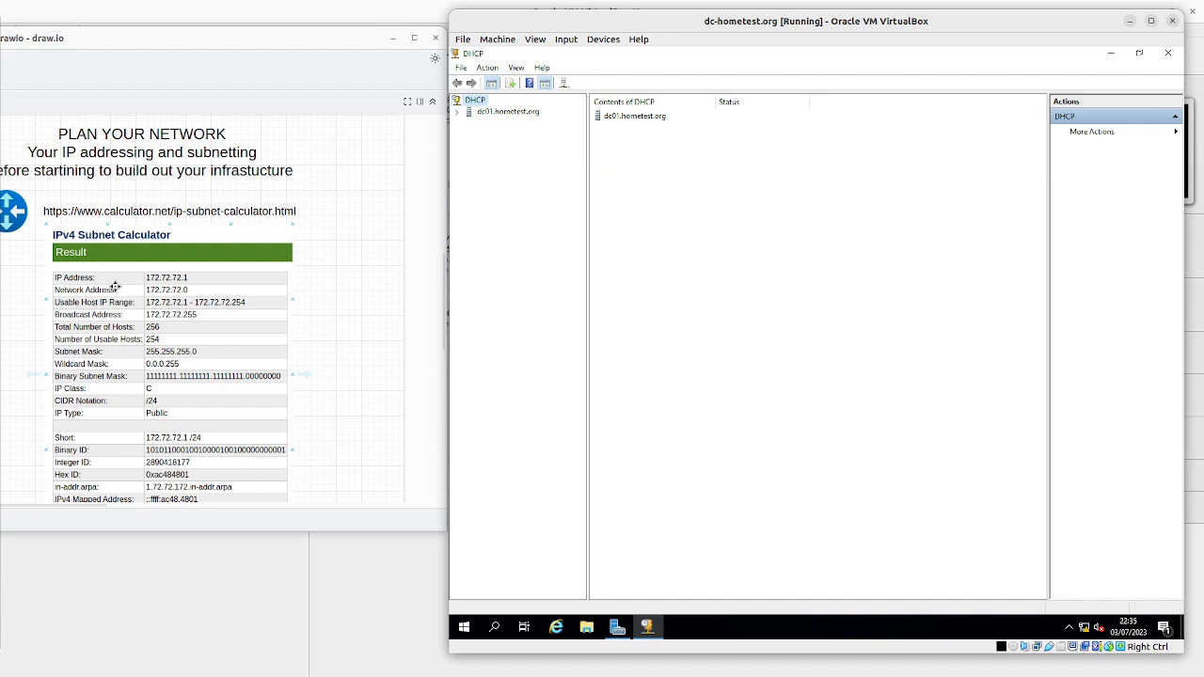
left_click(457, 112)
right_click(487, 125)
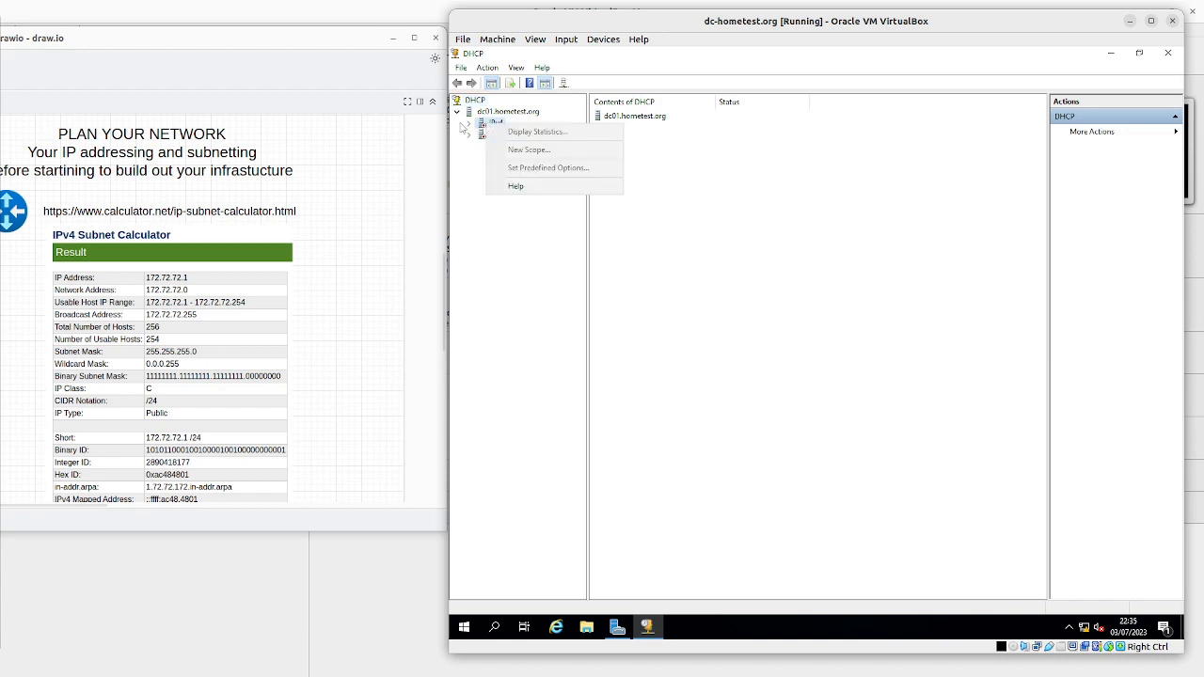
left_click(469, 129)
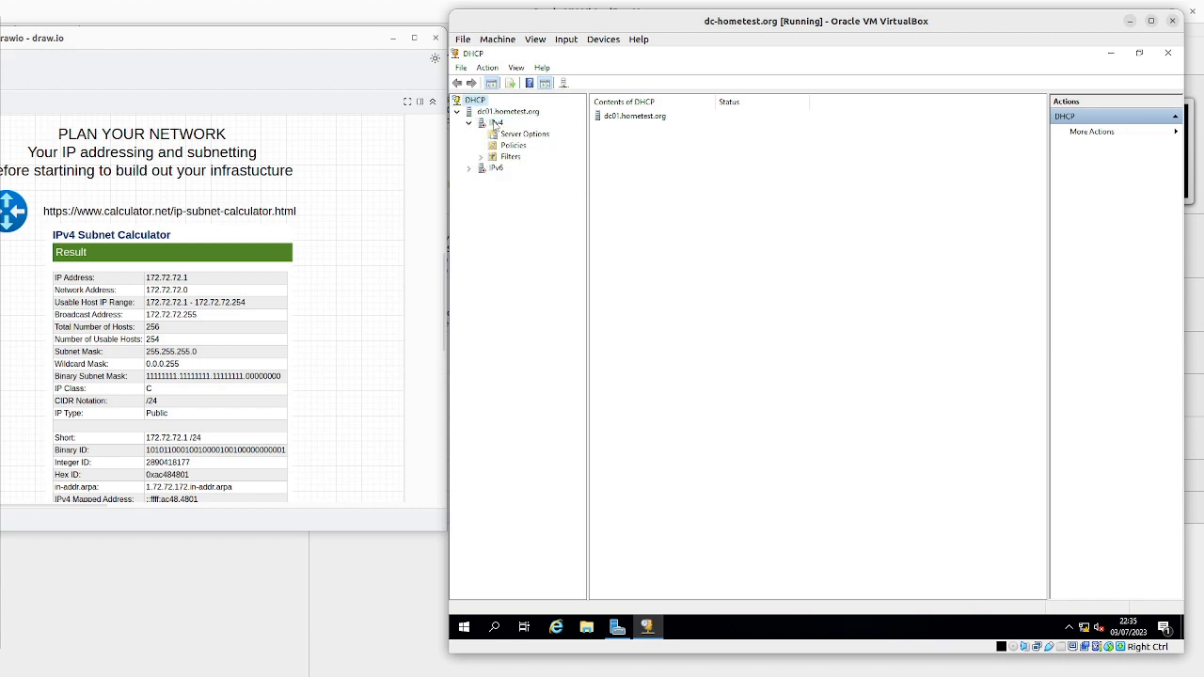
left_click(497, 114)
right_click(498, 117)
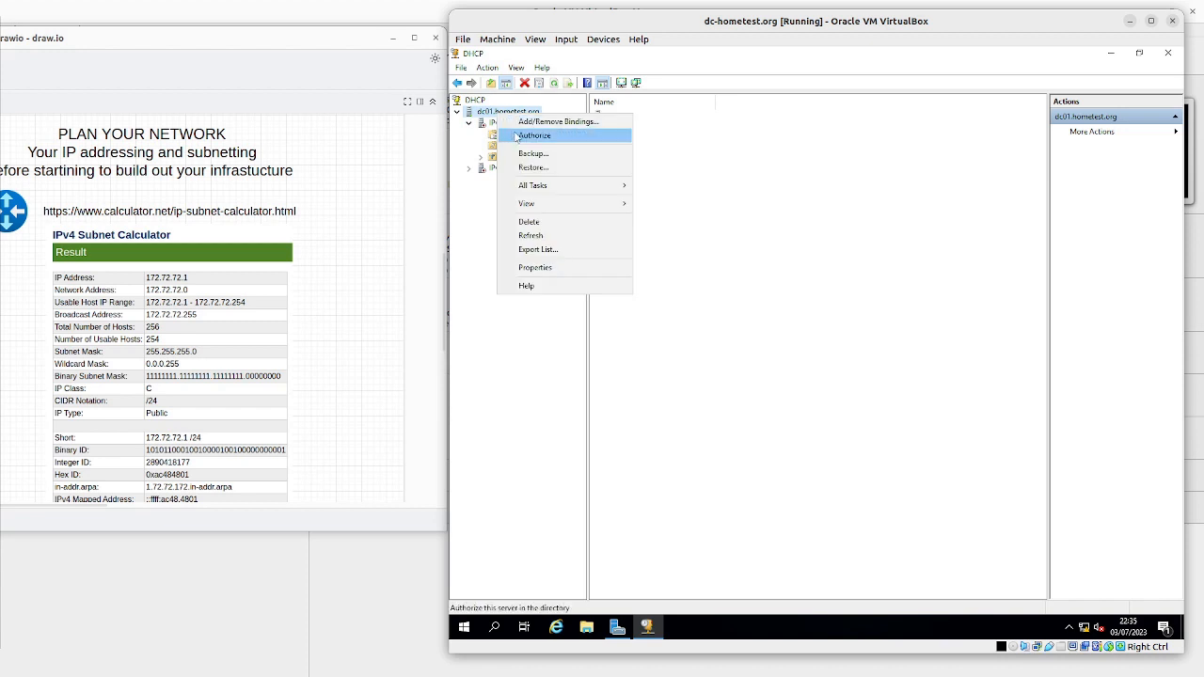
right_click(485, 125)
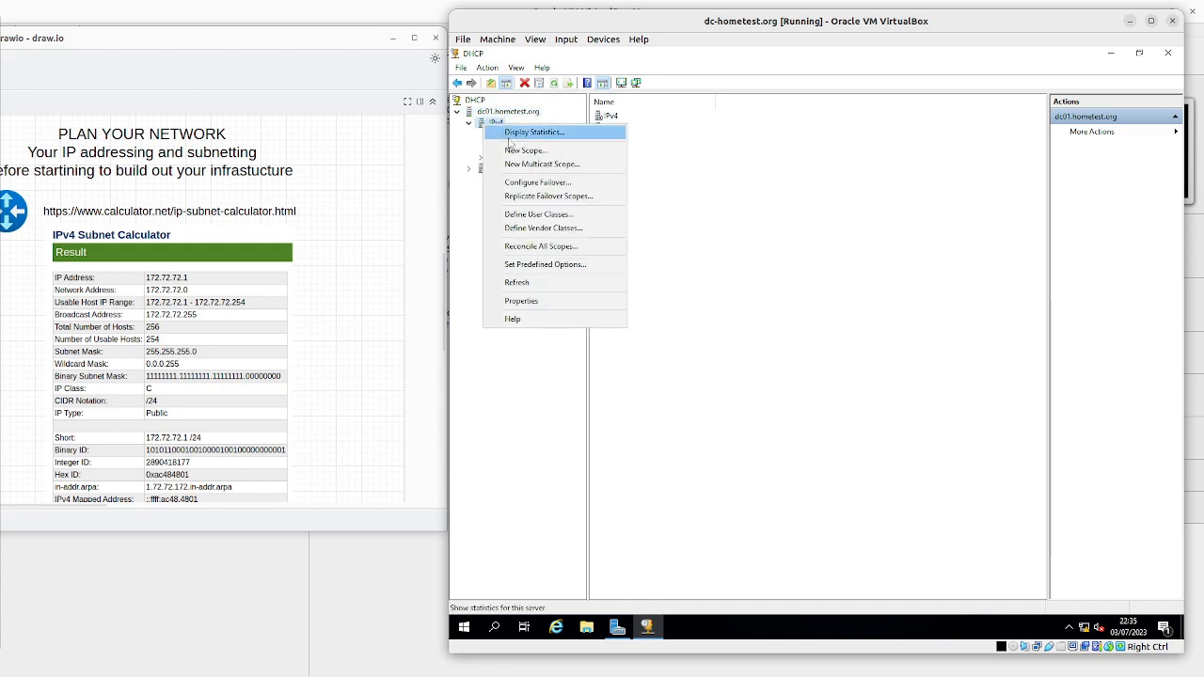
left_click(478, 141)
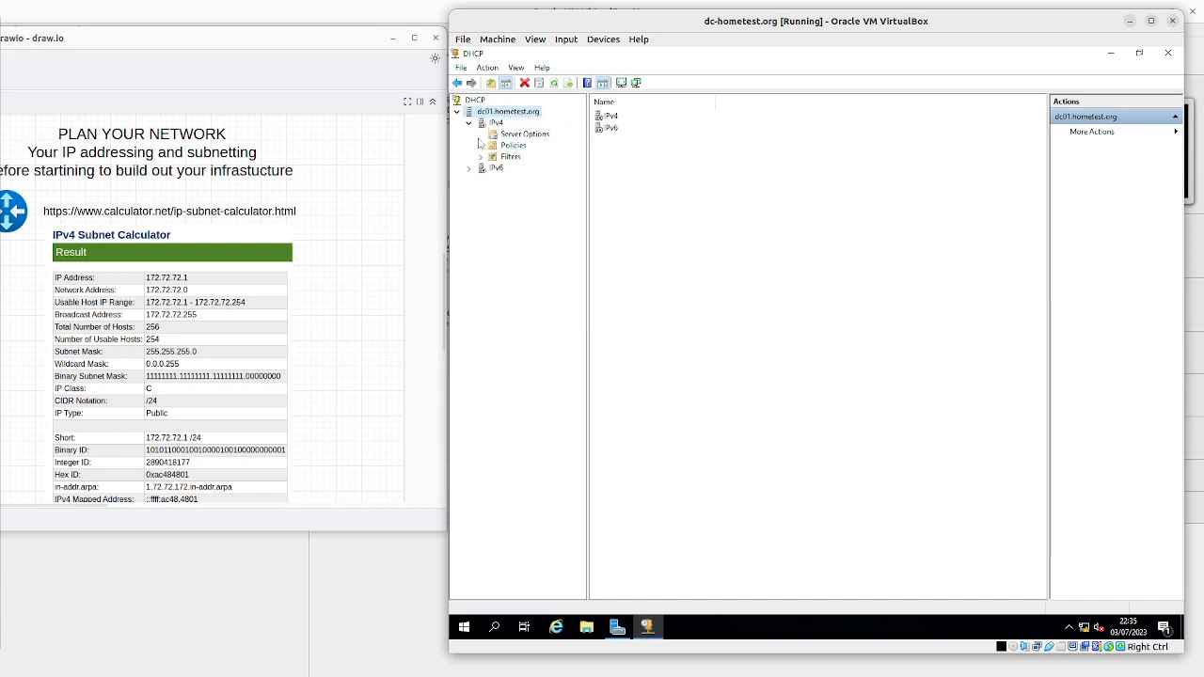
Start a new scope under the IPv4 node and name it 172.72.72.72.1-254.
left_click(497, 124)
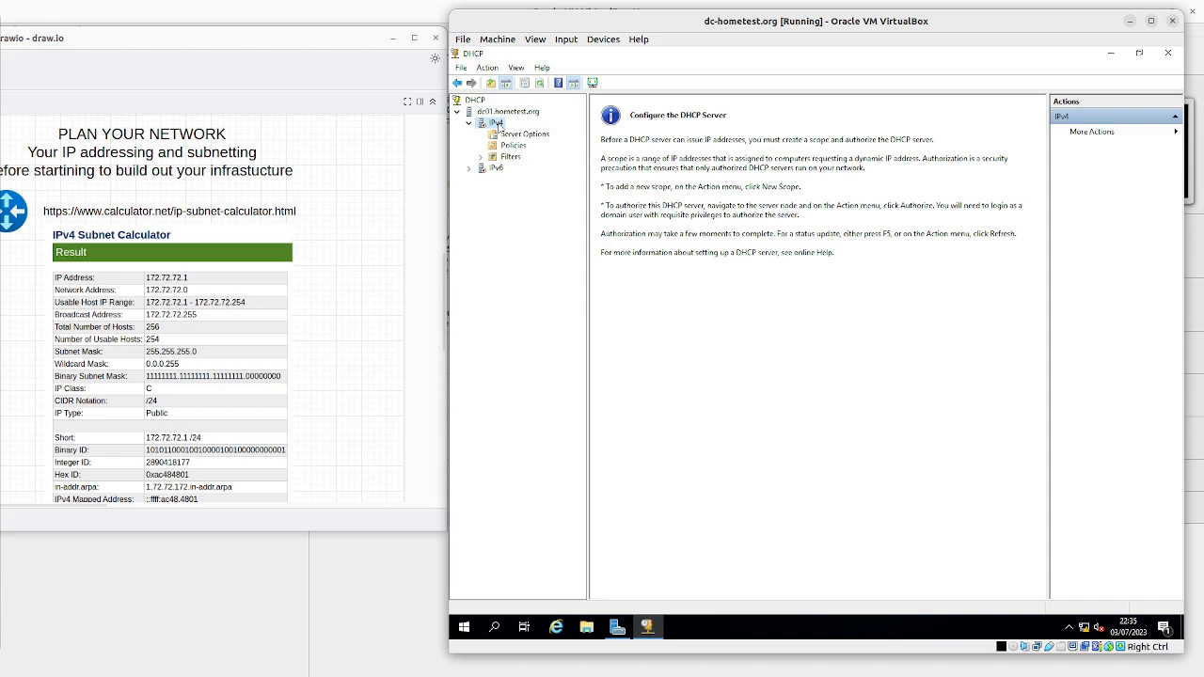
right_click(497, 125)
left_click(532, 150)
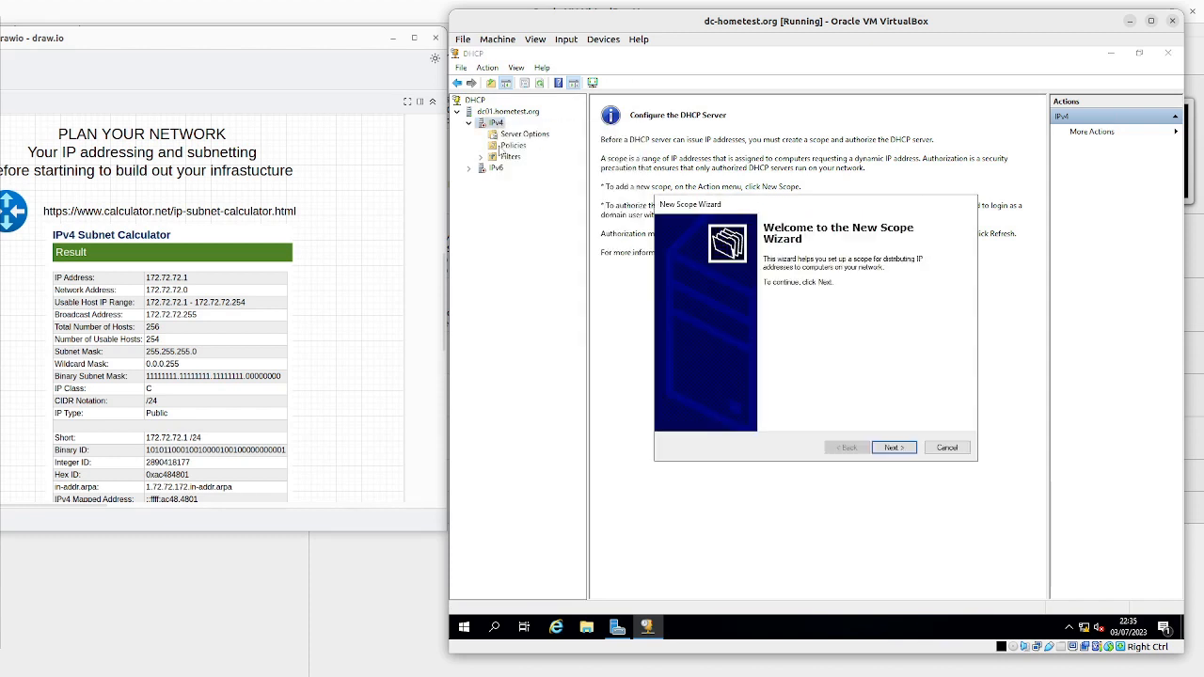
left_click(892, 448)
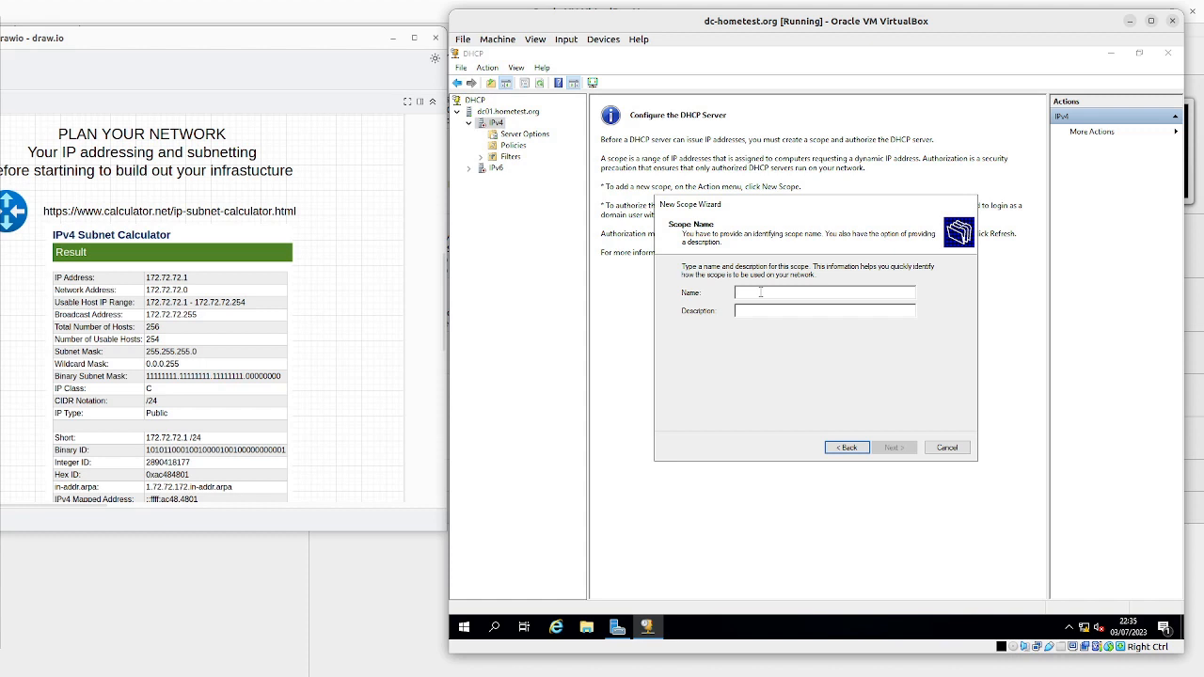
type("172.72.72")
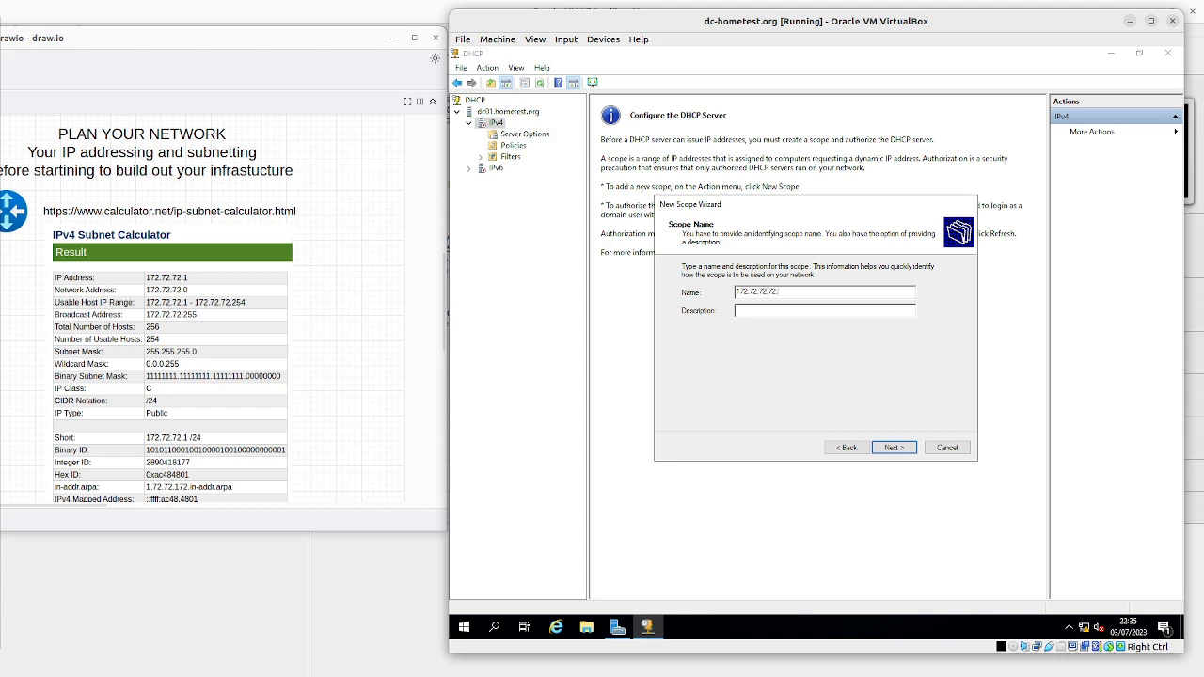
type(".1-254")
left_click(906, 450)
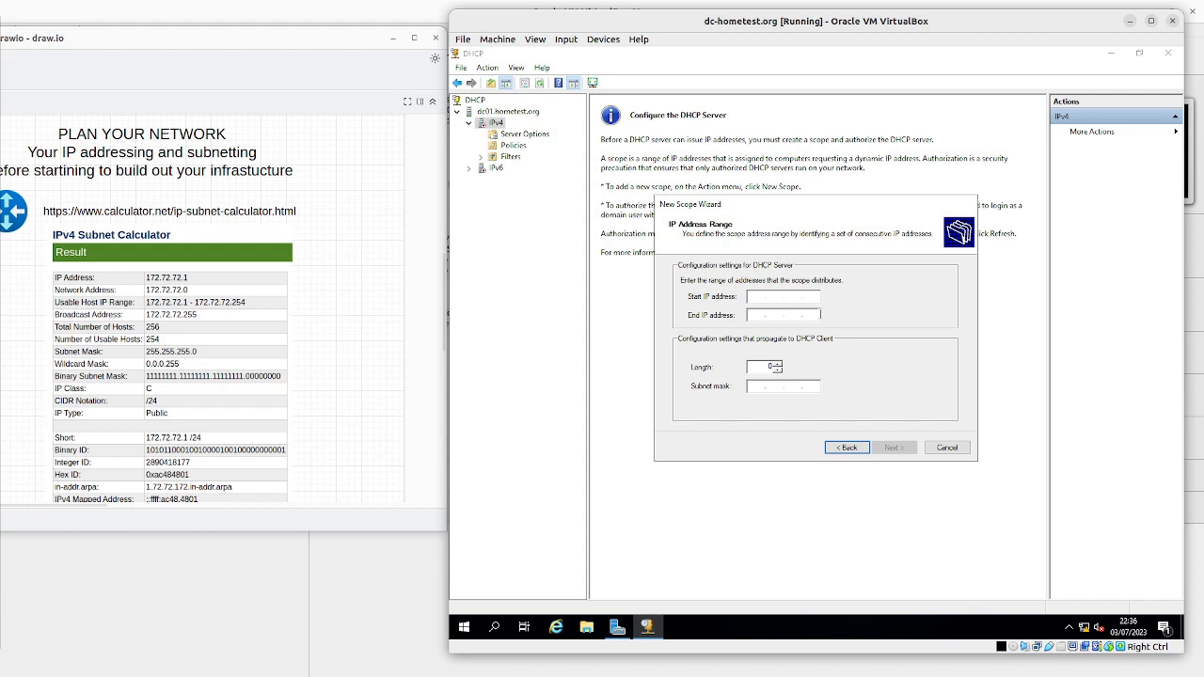
Define the scope's address range starting at 172.72.72.50, enter its end address in the same subnet, and set the subnet mask length to 24.
type("172.72.72.50")
left_click(759, 312)
type("172 . ")
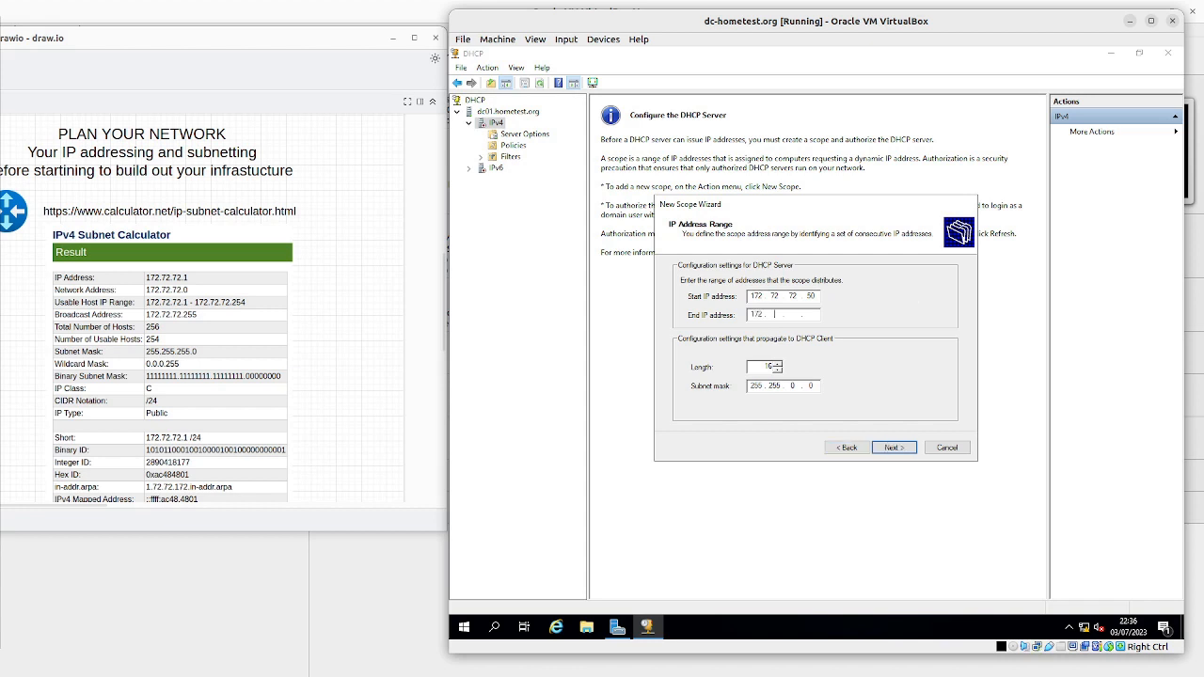
type("72 . 72 . 150")
key("BackSpace")
type("24")
double_click(768, 366)
type("24")
left_click(893, 449)
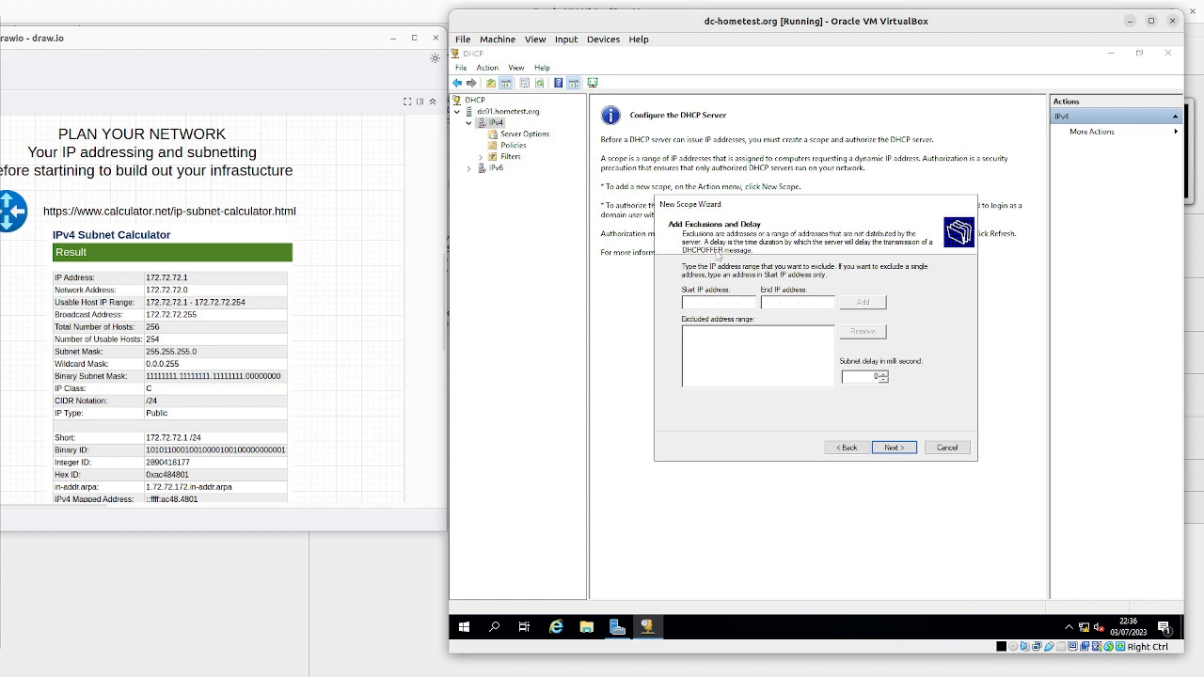
Add no exclusions, keep the default lease duration, and choose to configure the scope's DHCP options now.
left_click(905, 449)
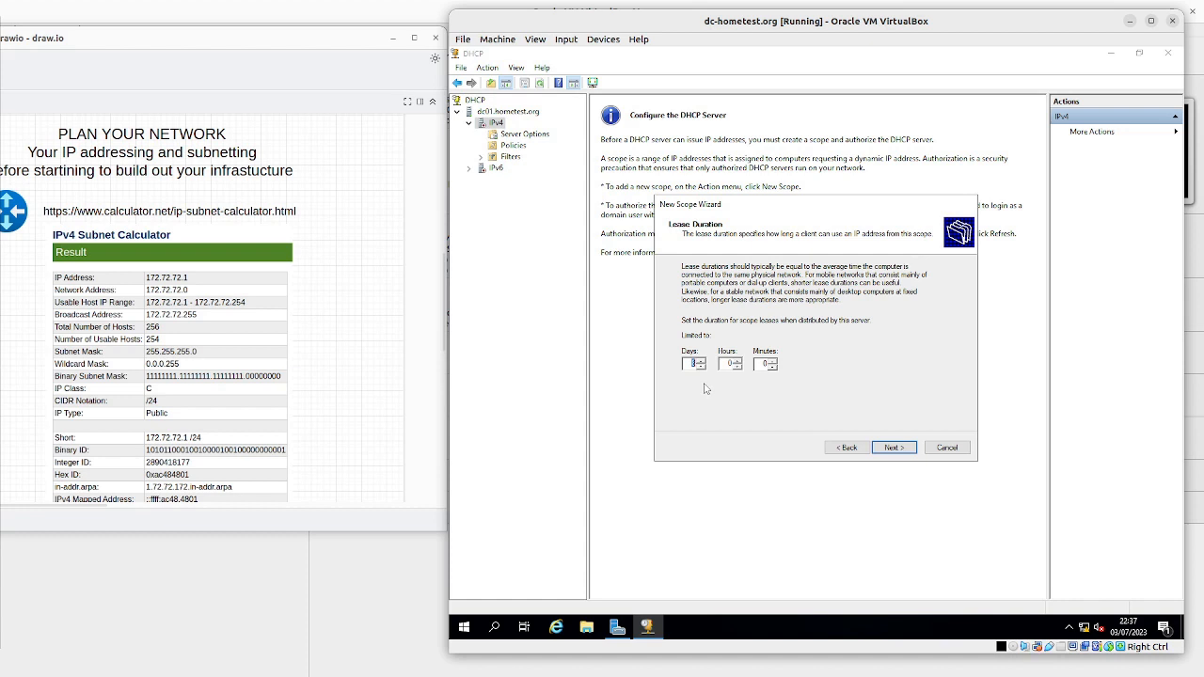
left_click(905, 450)
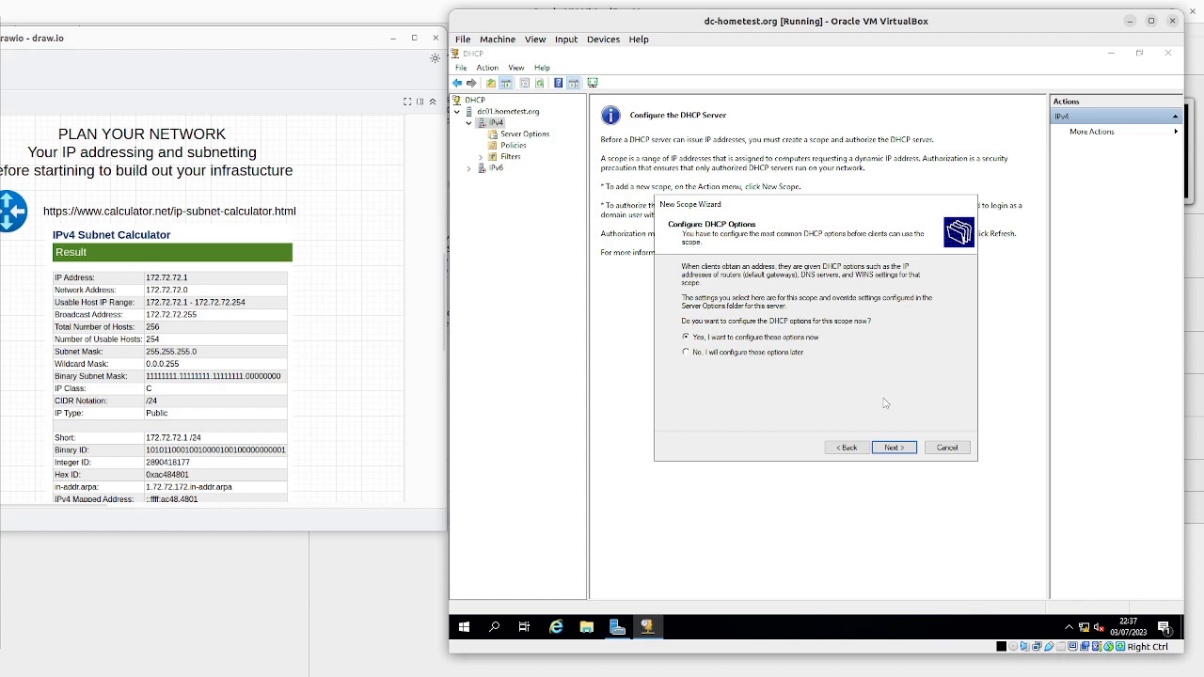
left_click(896, 449)
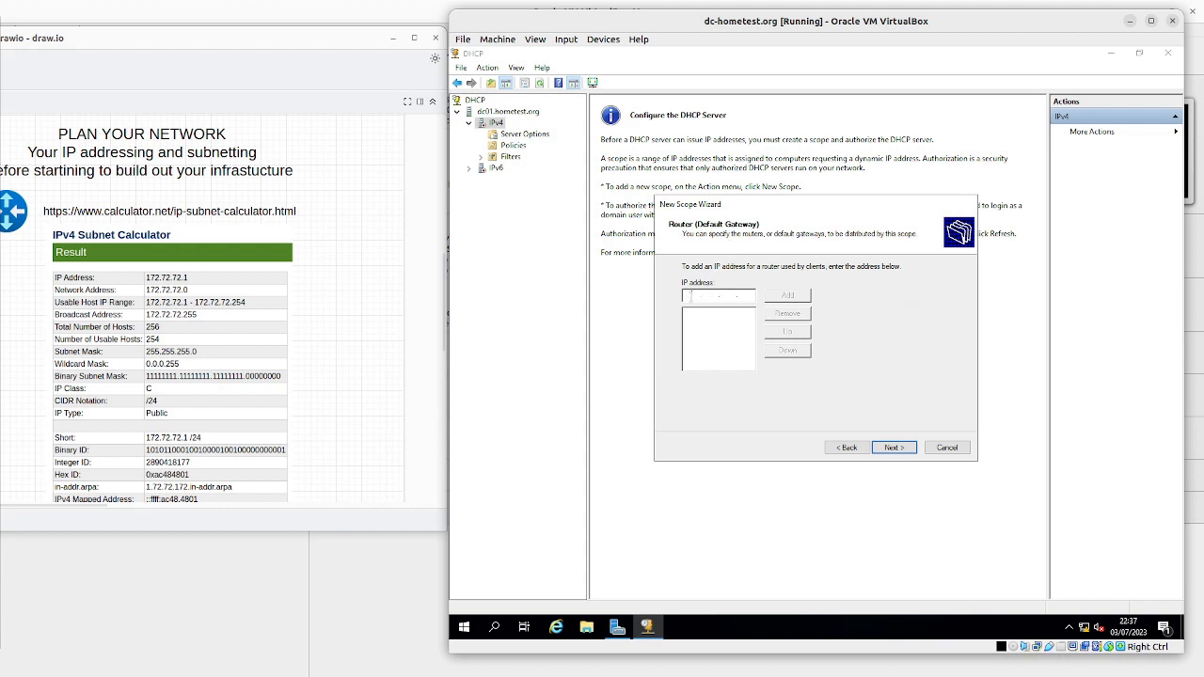
Add the default gateway address in the 172.72.72 subnet as the scope's router.
type("172.72.72.")
left_click(787, 296)
left_click(893, 448)
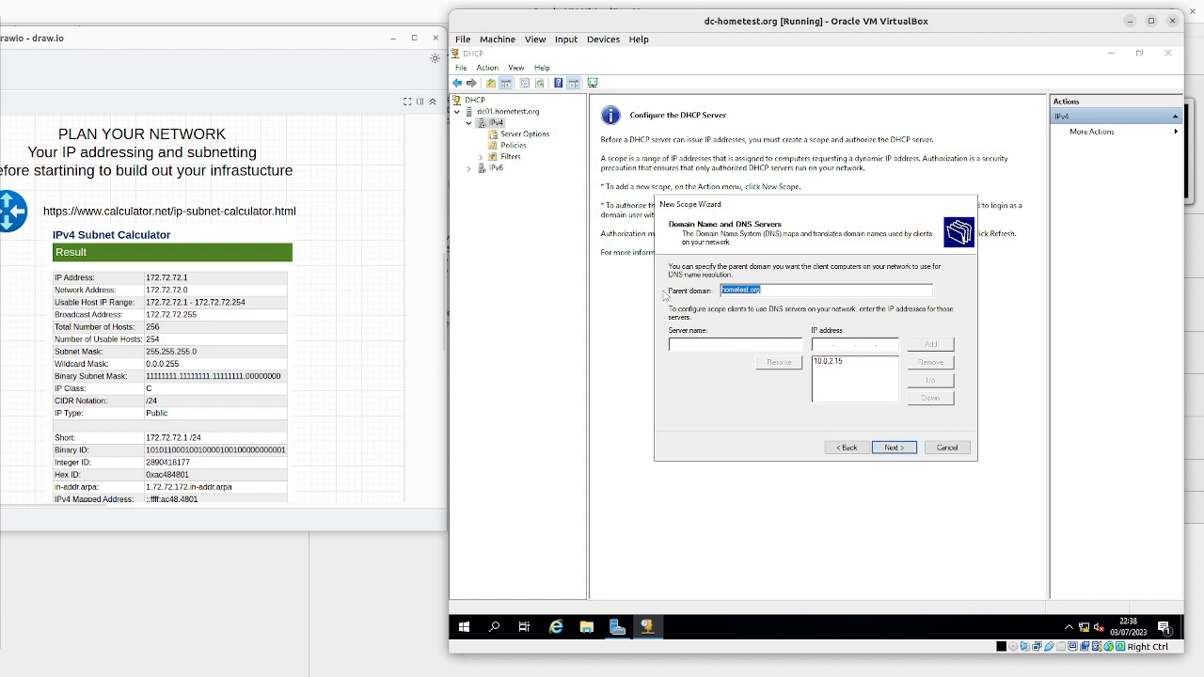
Add 172.72.72.1 as the scope's DNS server and remove 10.0.2.15, keeping hometest.org as parent domain.
left_click(817, 345)
type("172.72.72.1")
left_click(914, 345)
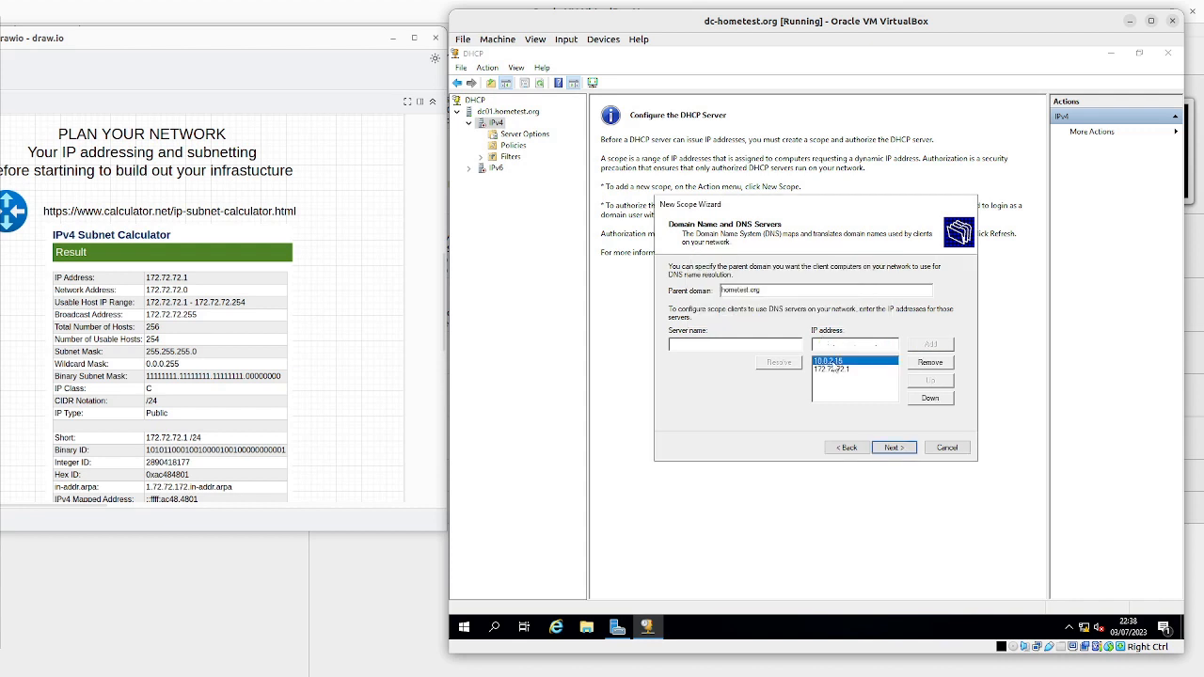
left_click(928, 363)
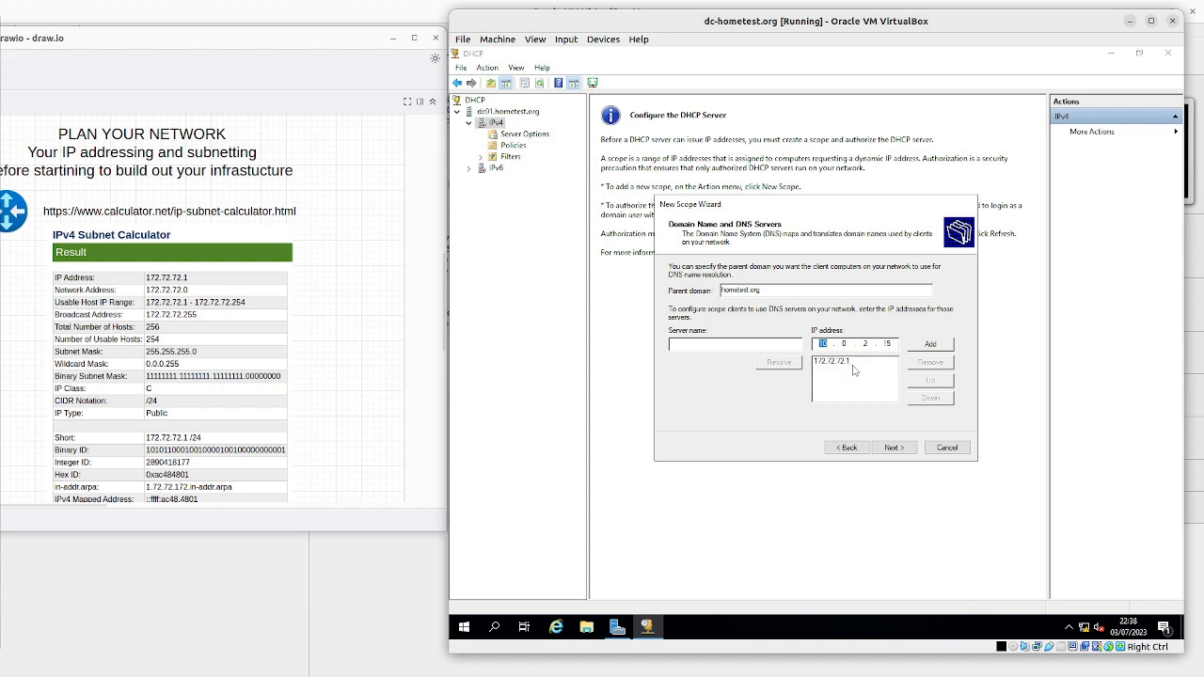
left_click(852, 366)
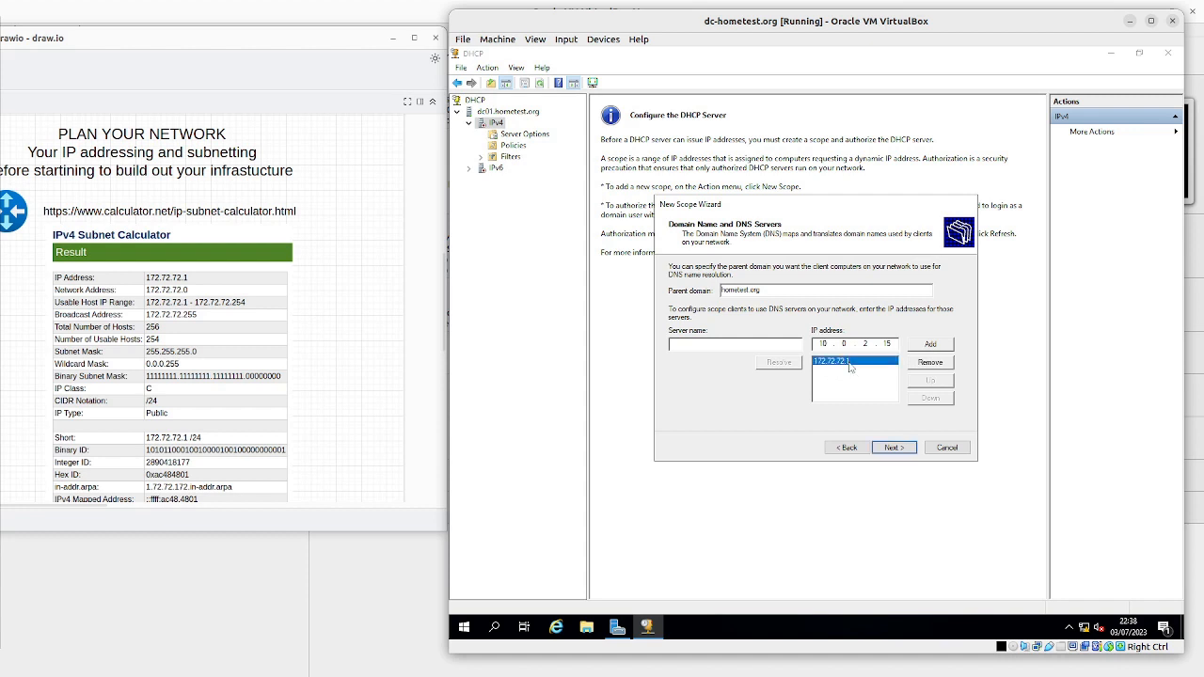
left_click(893, 448)
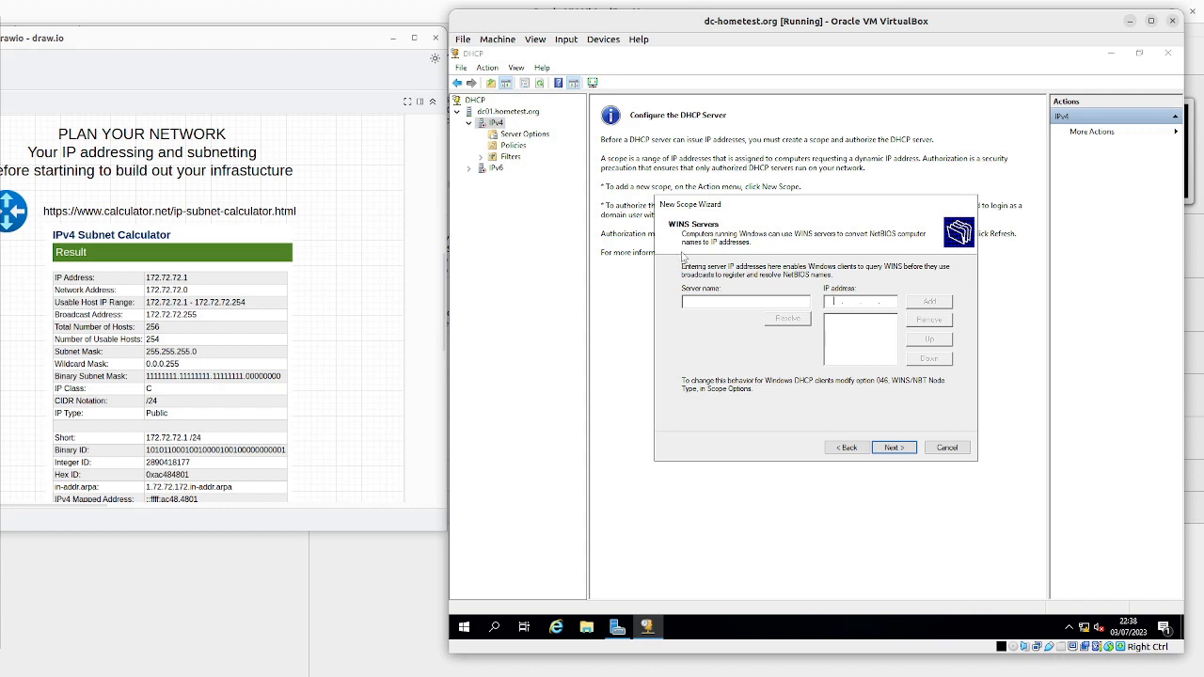
Leave the WINS servers empty, choose to activate the scope now, and finish creating it.
left_click(893, 448)
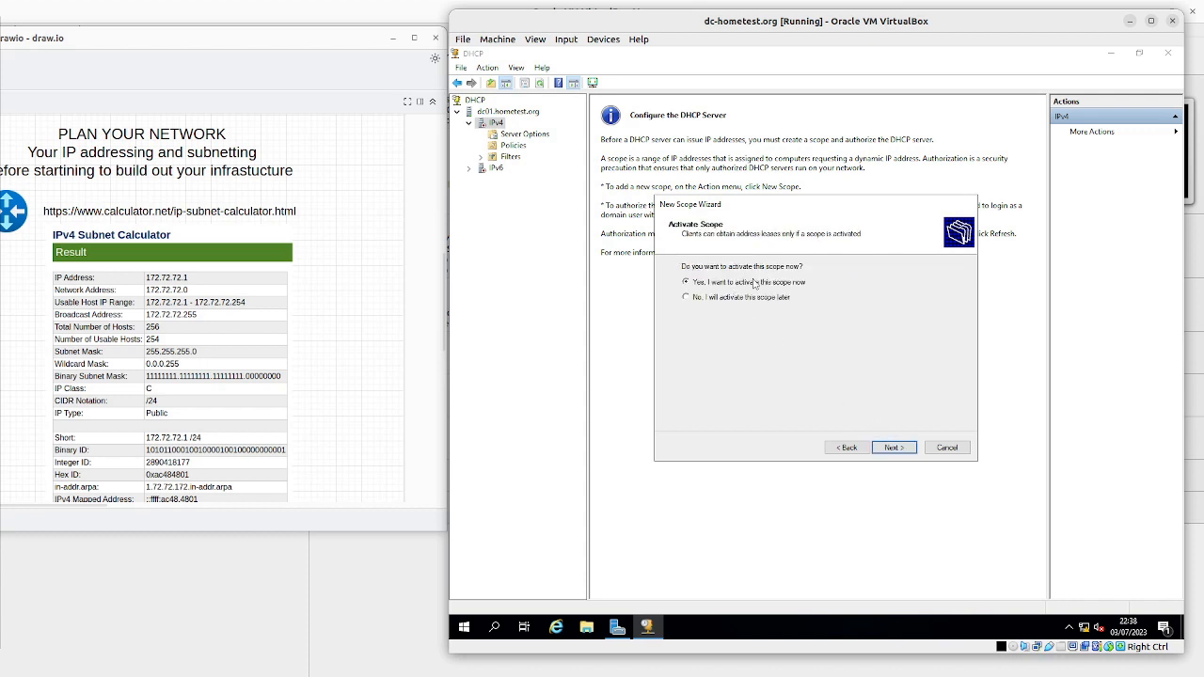
left_click(893, 447)
left_click(893, 447)
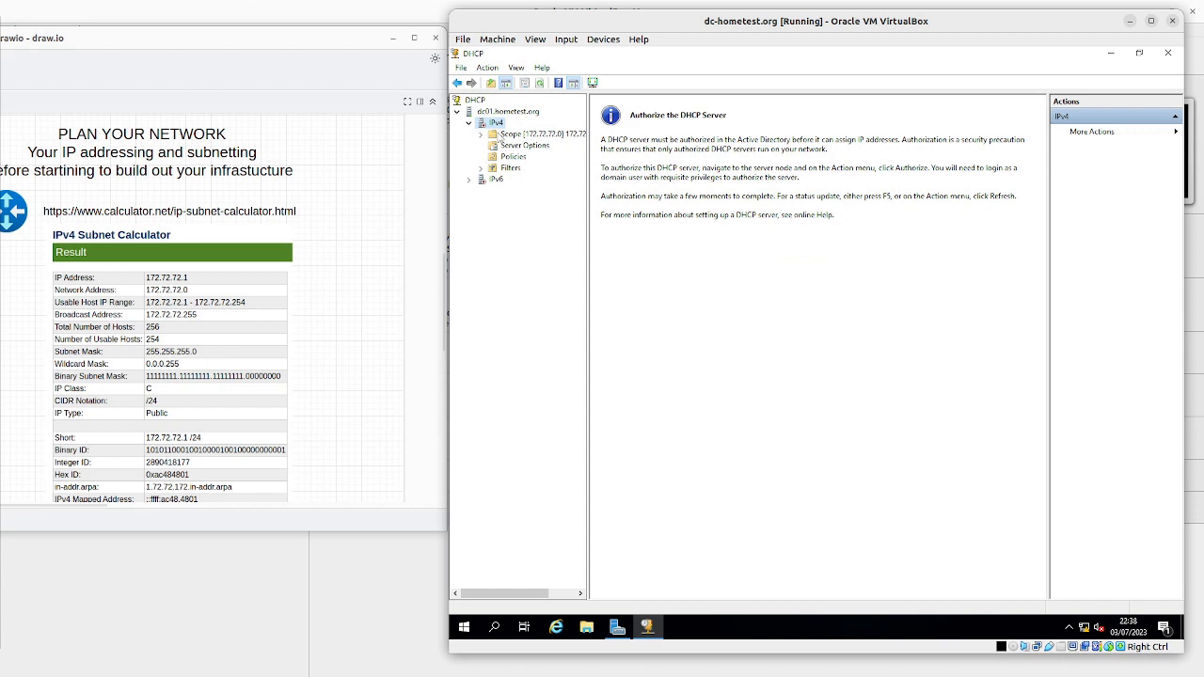
Authorize the DHCP server dc01.hometest.org and refresh its IPv4 node.
right_click(494, 124)
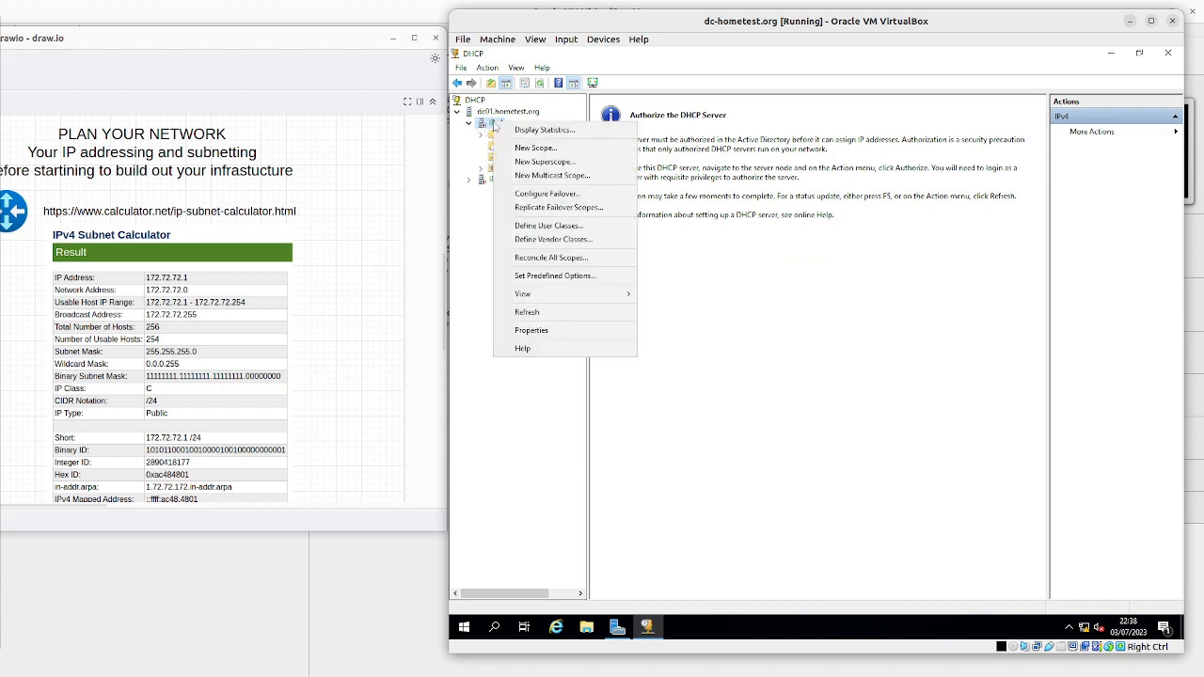
left_click(486, 113)
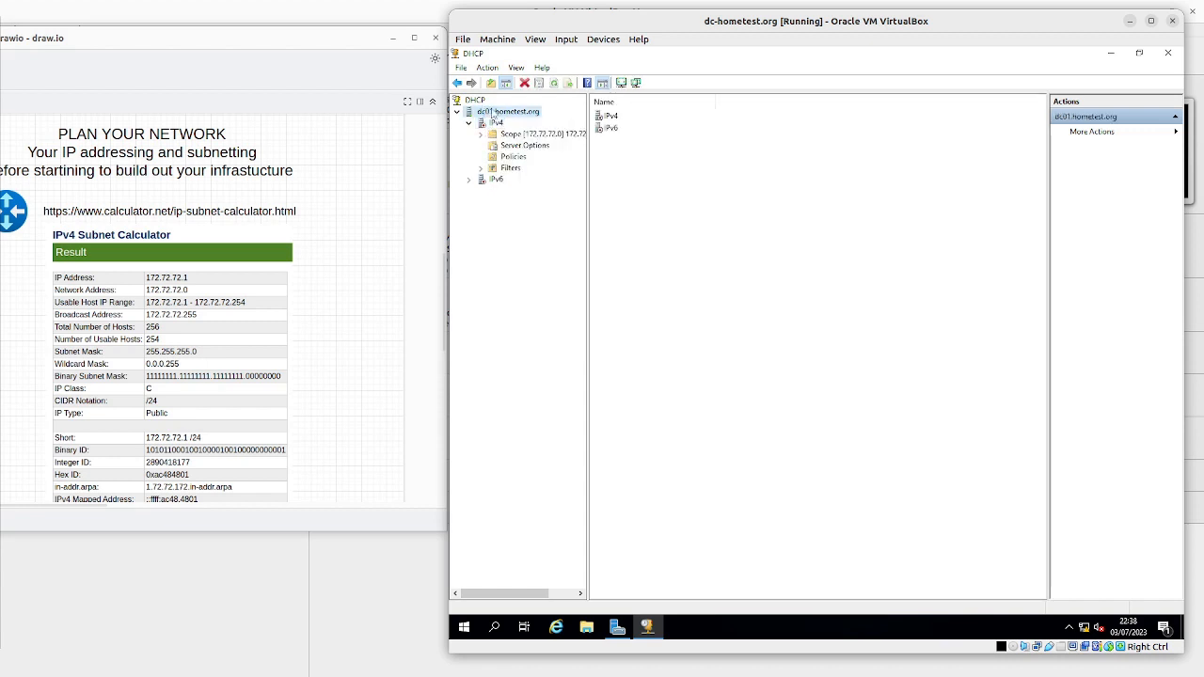
right_click(504, 113)
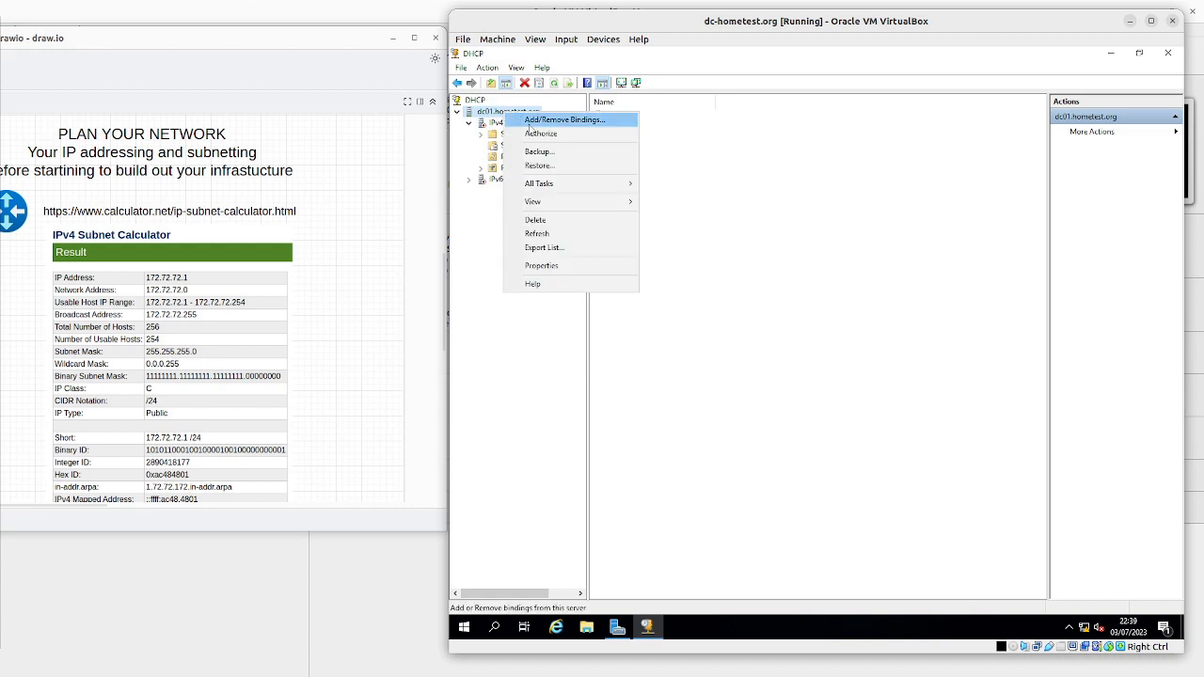
left_click(541, 134)
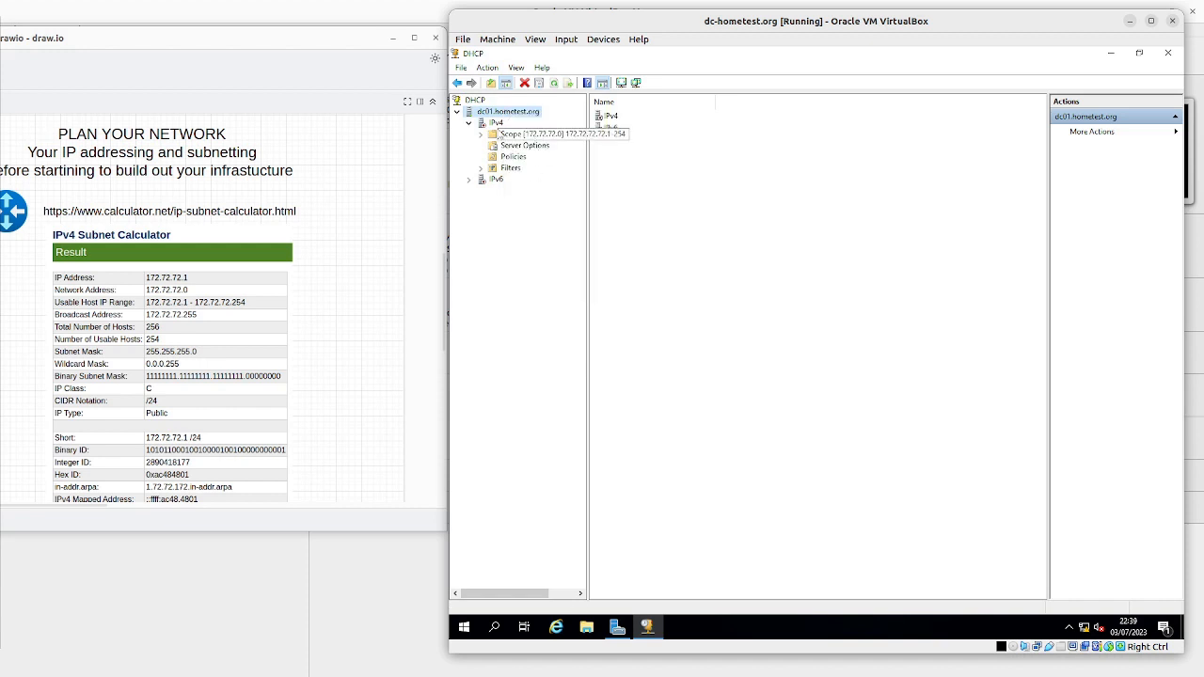
left_click(496, 124)
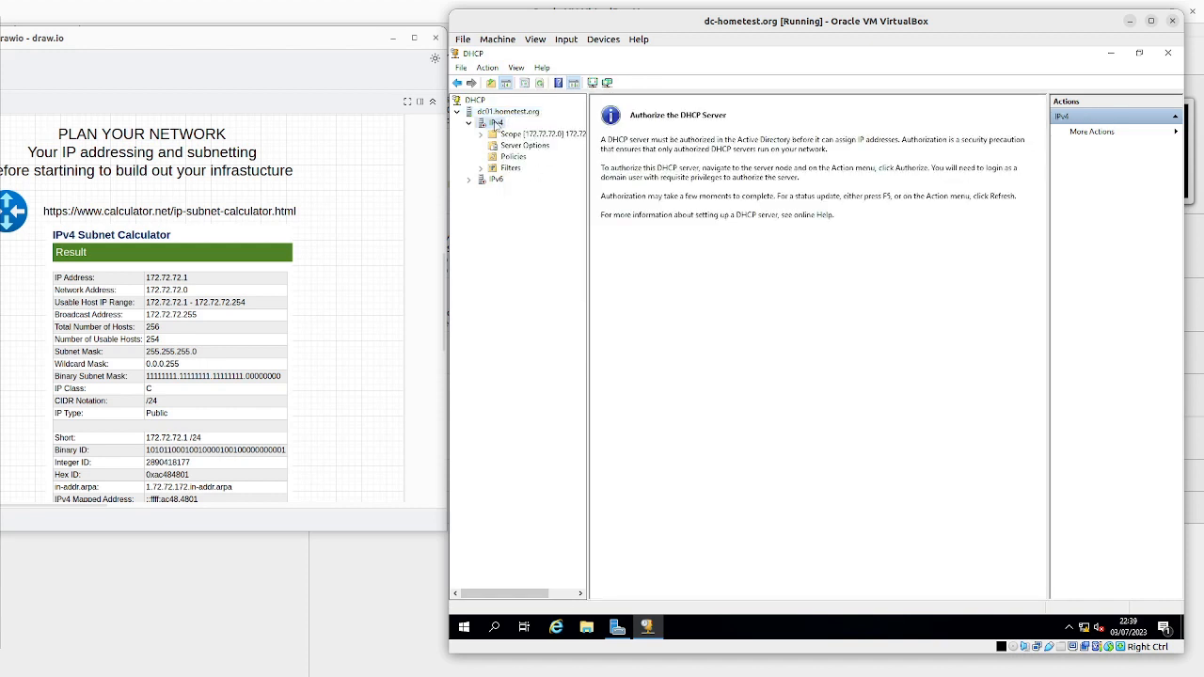
right_click(496, 124)
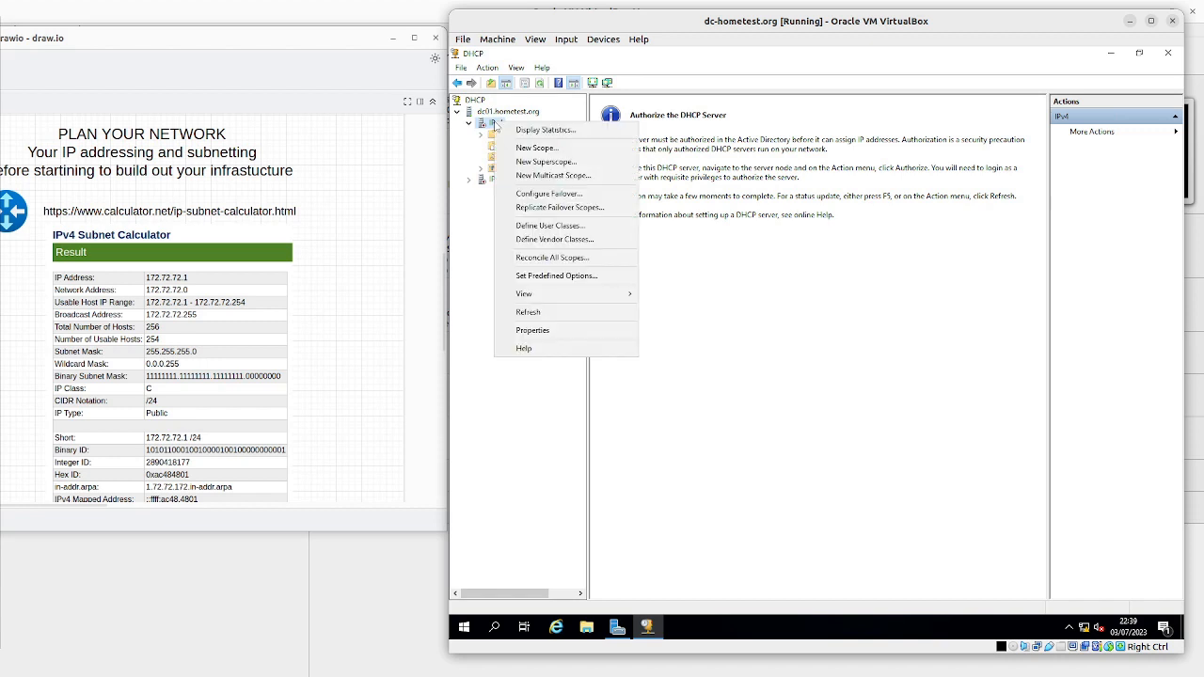
left_click(538, 313)
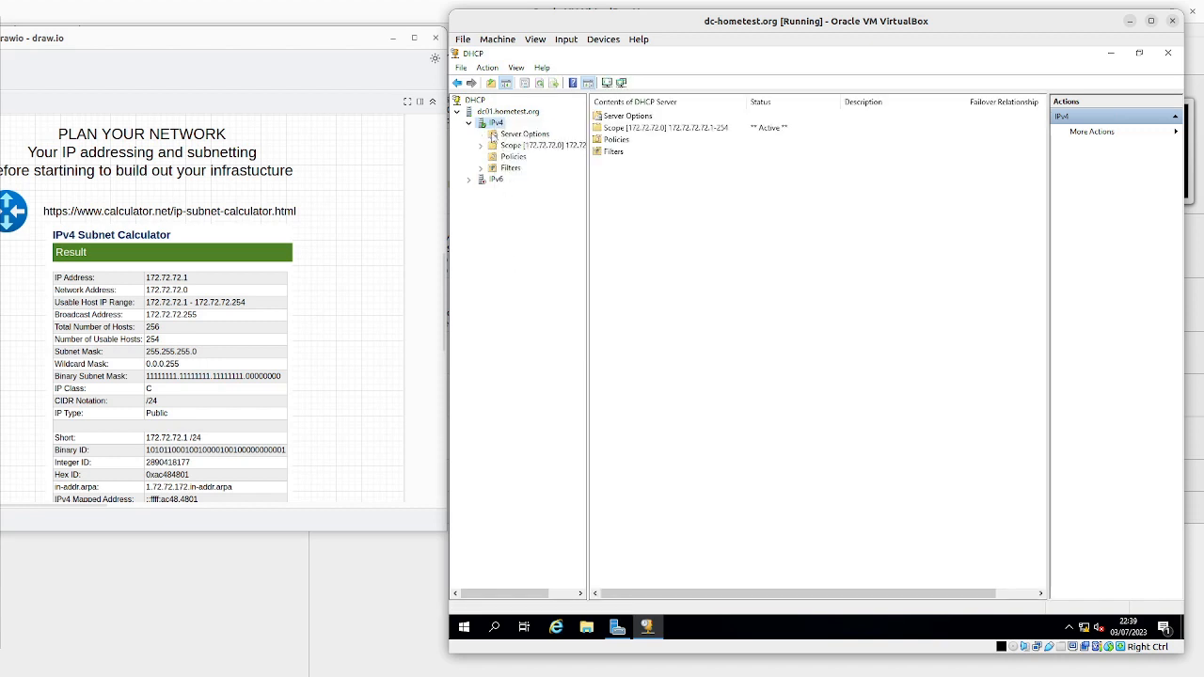